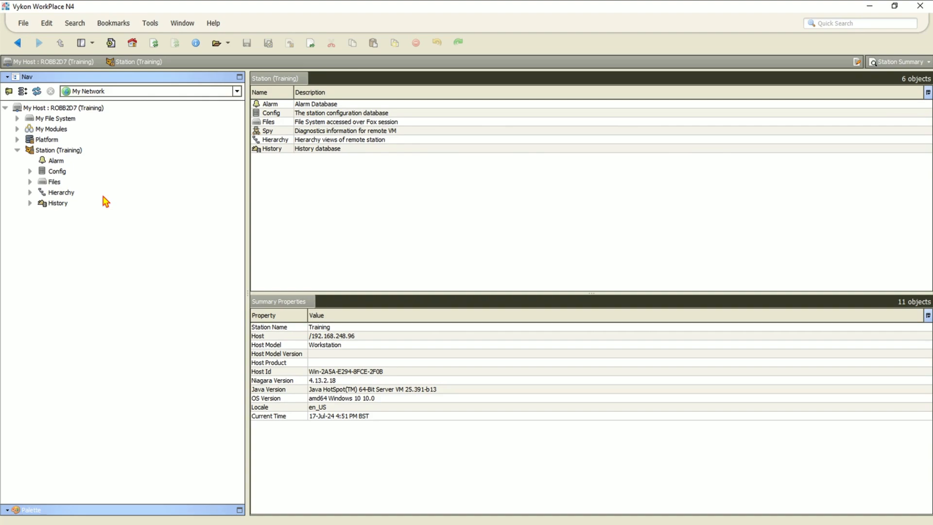
- Open the images folder inside _N4TCP_Resources under User Home in My File System
{"action": "left_click", "coordinate": [57, 184]}
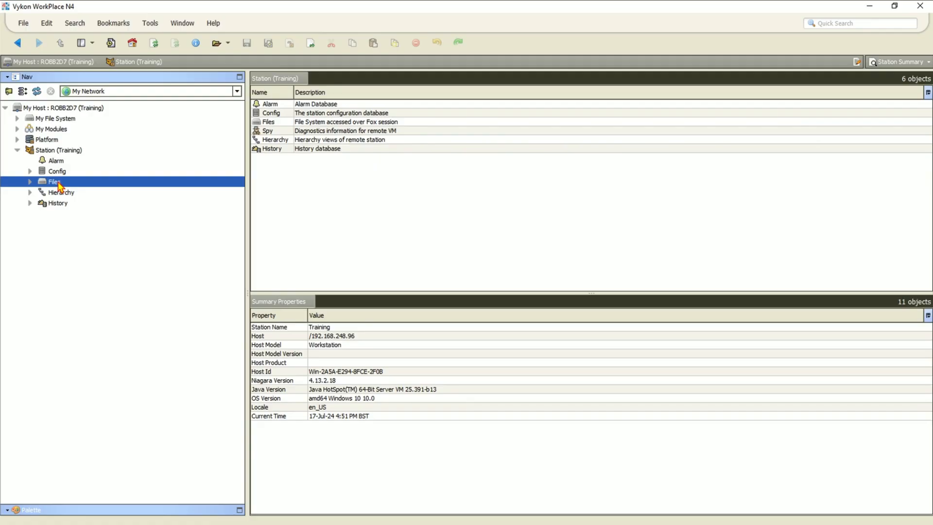
{"action": "left_click", "coordinate": [18, 118]}
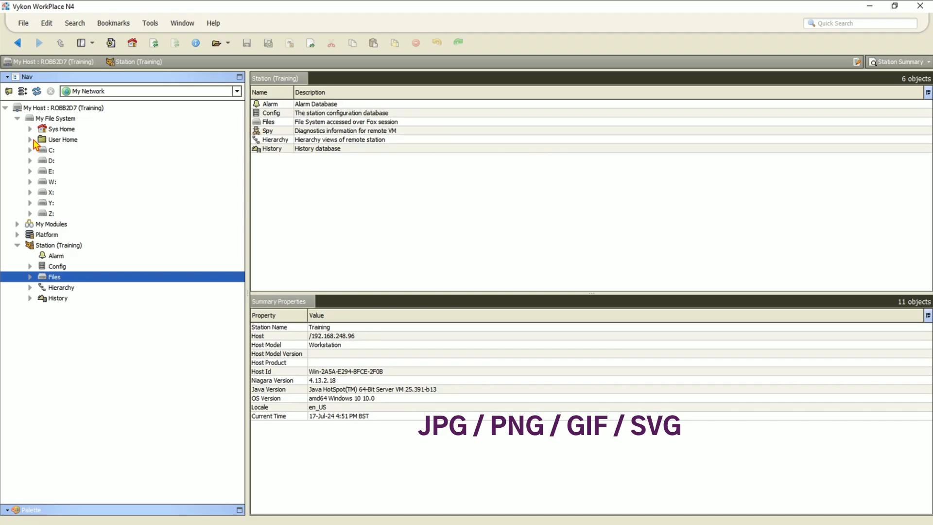
{"action": "left_click", "coordinate": [29, 140]}
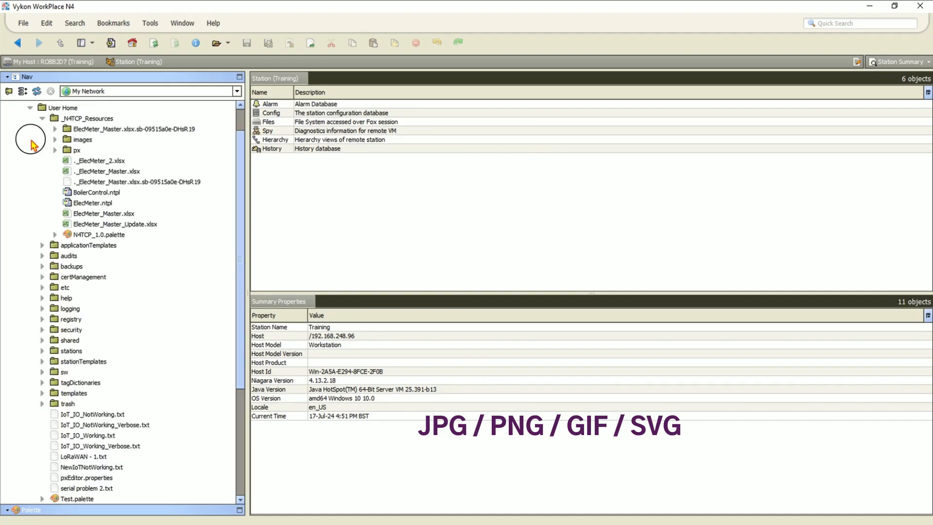
{"action": "left_click", "coordinate": [71, 120]}
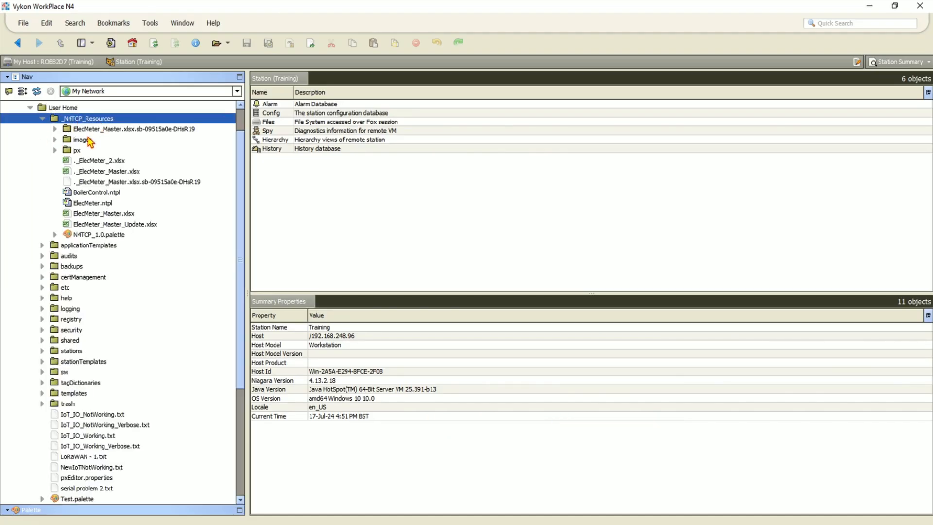
{"action": "left_click", "coordinate": [90, 140]}
{"action": "double_click", "coordinate": [89, 140]}
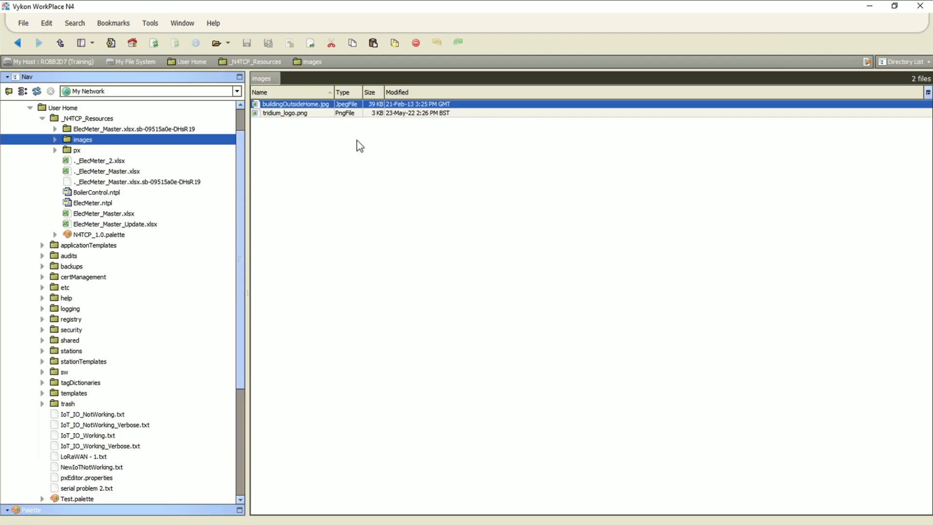
- Preview the buildingOutsideHome.jpg and tridium_logo.png files in the images folder
{"action": "double_click", "coordinate": [326, 106]}
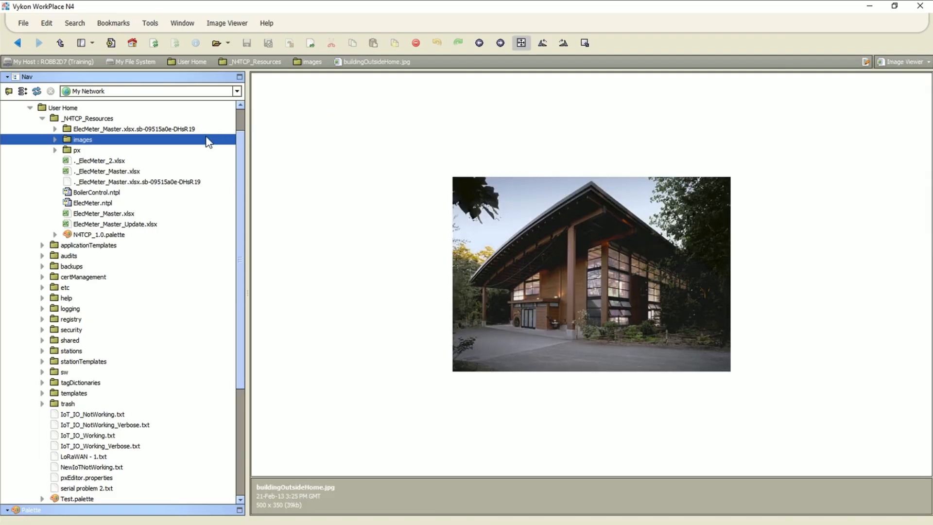
{"action": "left_click", "coordinate": [17, 44]}
{"action": "double_click", "coordinate": [295, 113]}
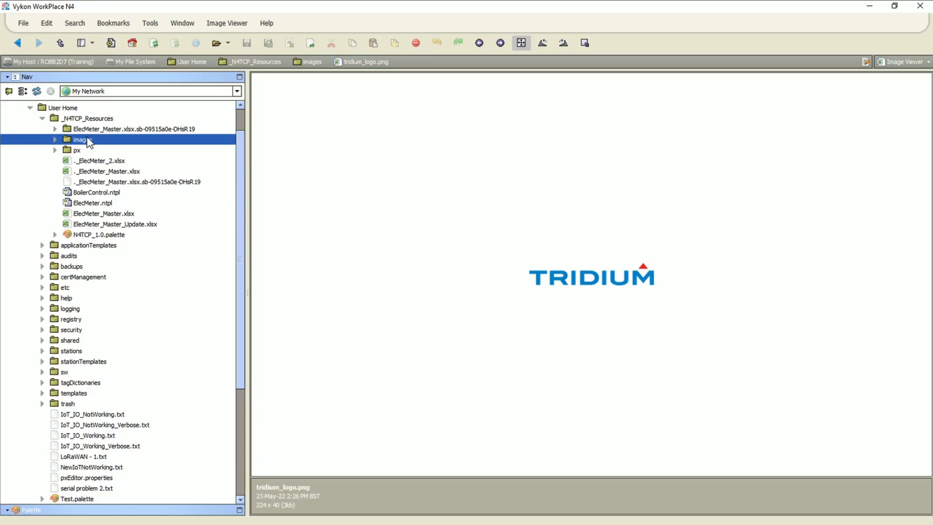
- Copy the images folder from _N4TCP_Resources into the Training station's Files space and expand Files
{"action": "right_click", "coordinate": [88, 140]}
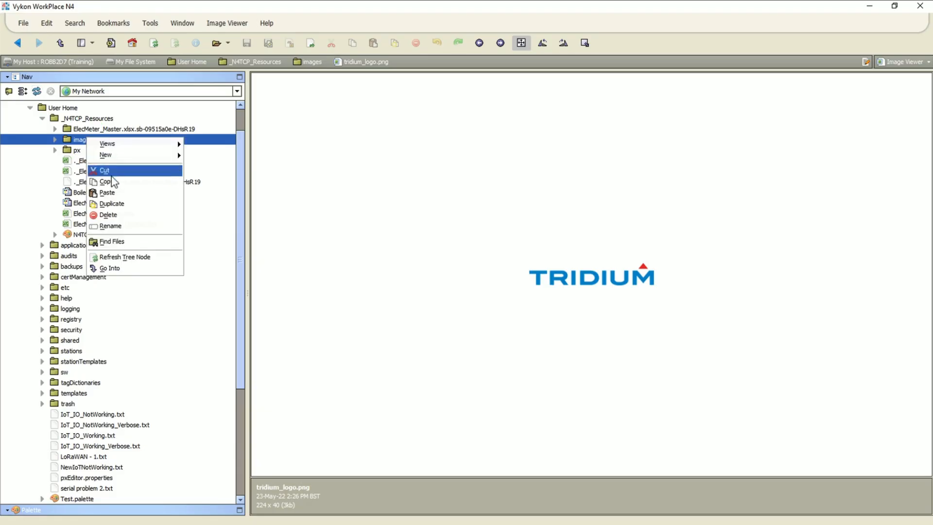
{"action": "left_click", "coordinate": [115, 188]}
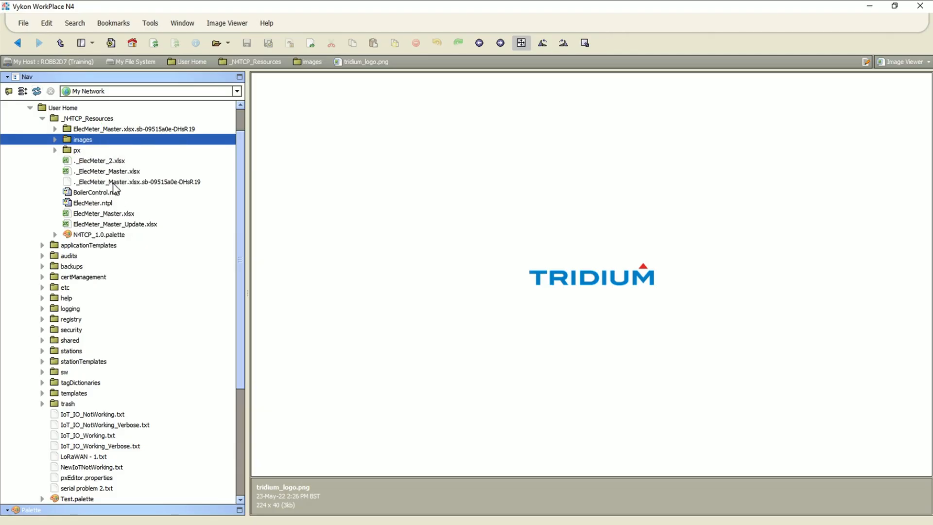
{"action": "left_click", "coordinate": [44, 118]}
{"action": "left_click", "coordinate": [30, 108]}
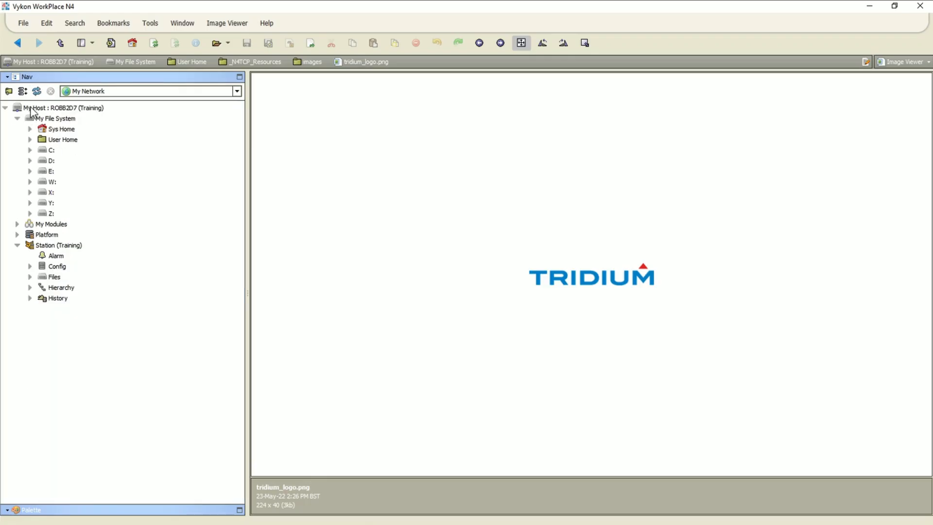
{"action": "double_click", "coordinate": [59, 281]}
{"action": "right_click", "coordinate": [328, 179]}
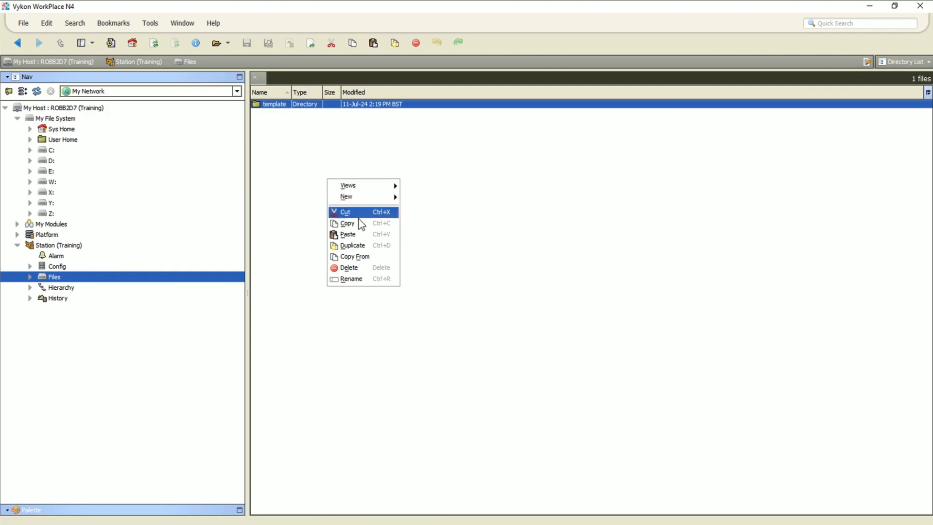
{"action": "left_click", "coordinate": [358, 235]}
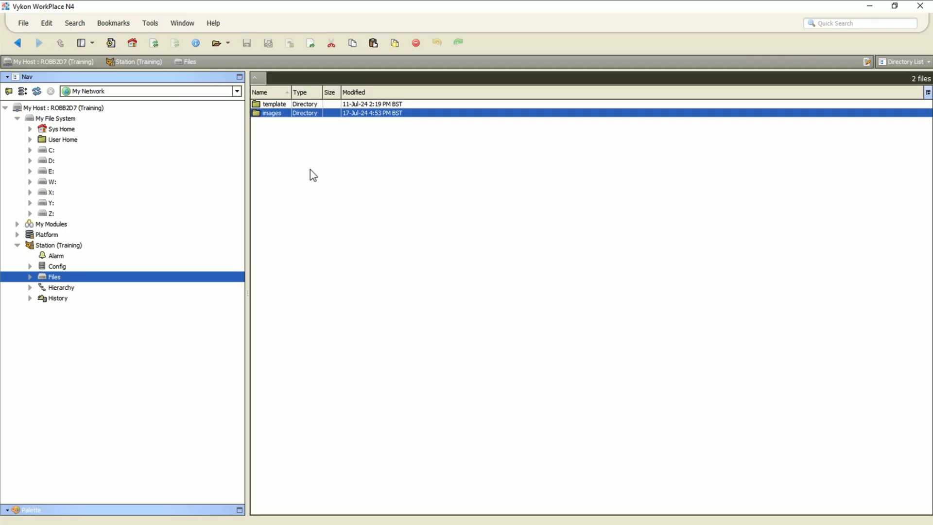
{"action": "left_click", "coordinate": [30, 277]}
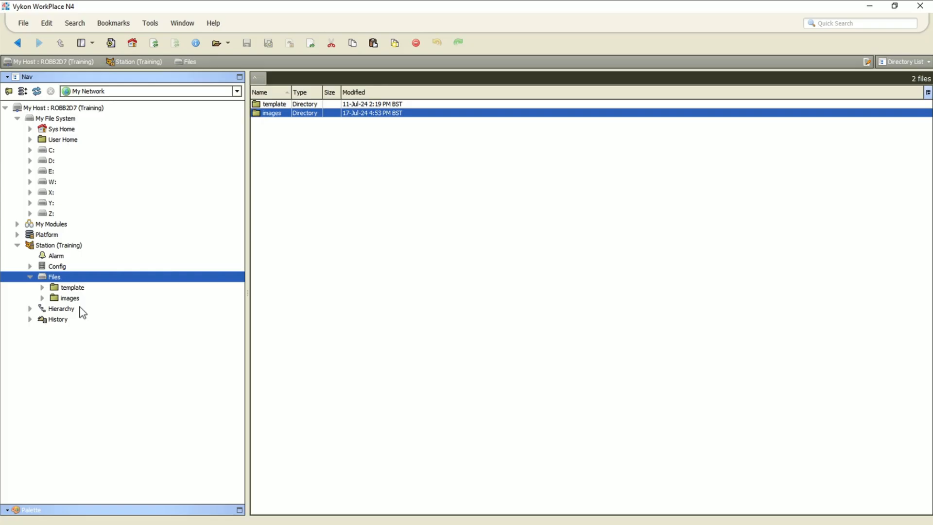
- Check which new file types can be created in the station's Files space
{"action": "right_click", "coordinate": [265, 145]}
{"action": "mouse_move", "coordinate": [309, 164]}
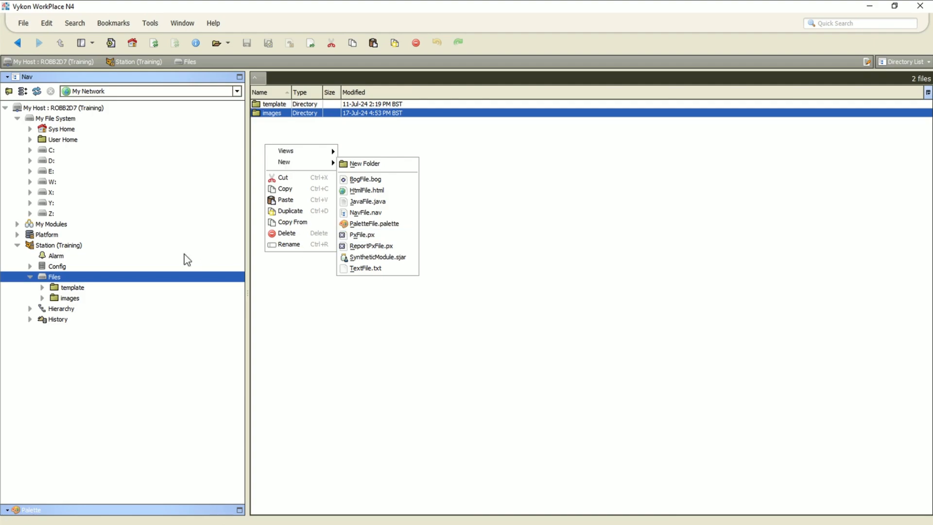
{"action": "left_click", "coordinate": [63, 270]}
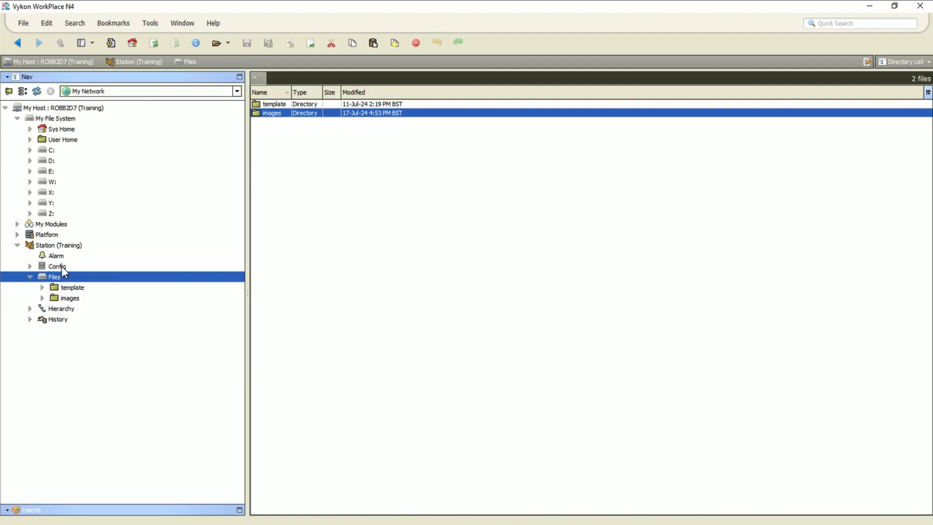
- Examine the view options of the BasicLab folder and the Reception Temp point in the station's LabExercises
{"action": "left_click", "coordinate": [30, 267]}
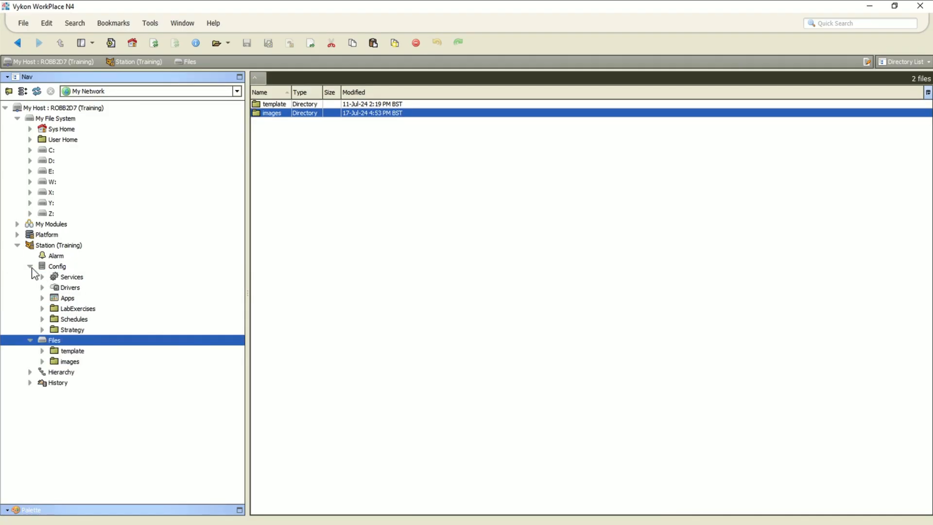
{"action": "left_click", "coordinate": [77, 310]}
{"action": "left_click", "coordinate": [44, 310]}
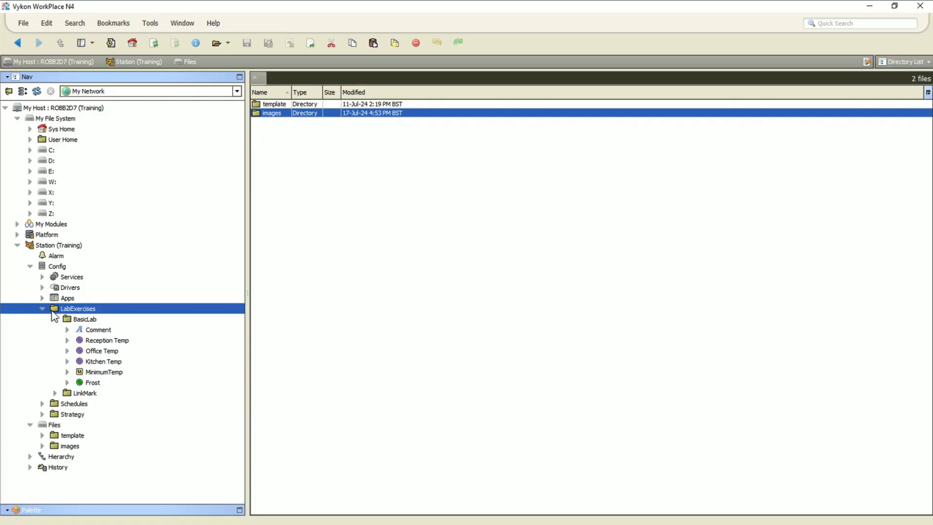
{"action": "left_click", "coordinate": [78, 320]}
{"action": "right_click", "coordinate": [78, 321]}
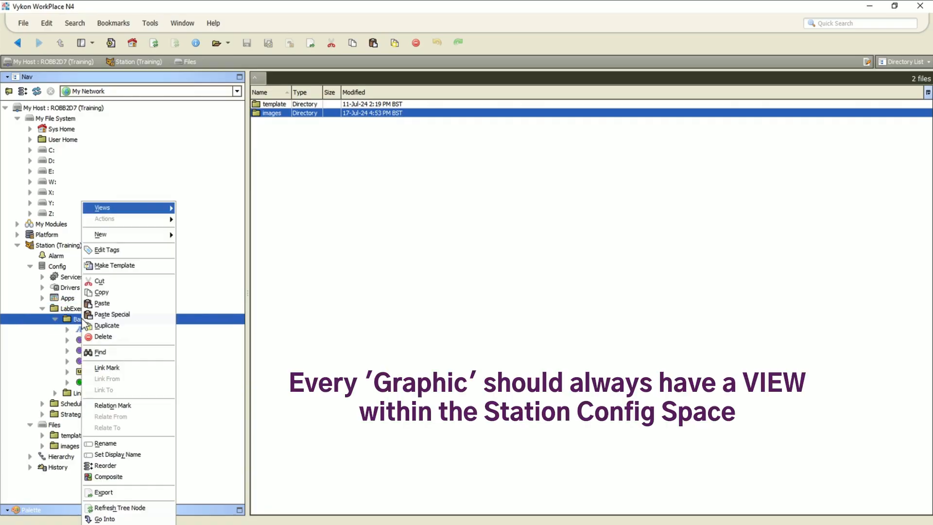
{"action": "mouse_move", "coordinate": [161, 207]}
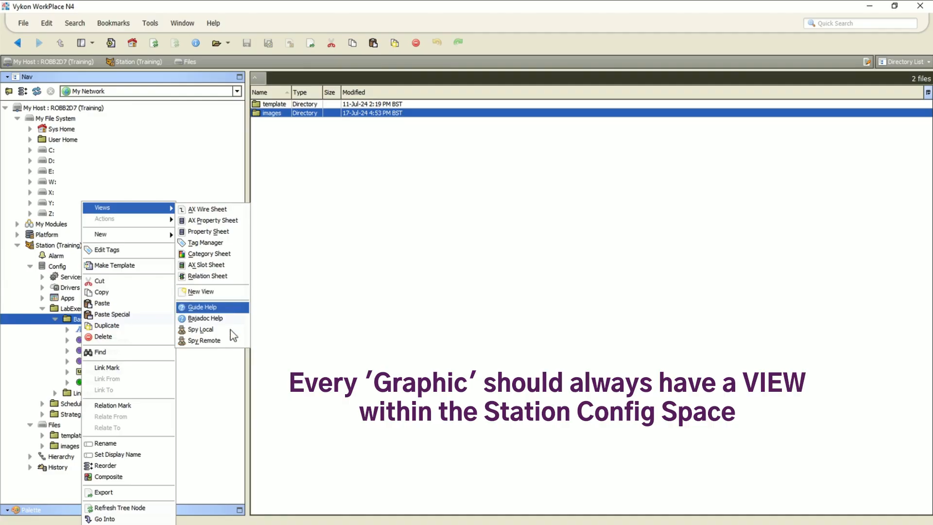
{"action": "left_click", "coordinate": [228, 373]}
{"action": "right_click", "coordinate": [111, 344]}
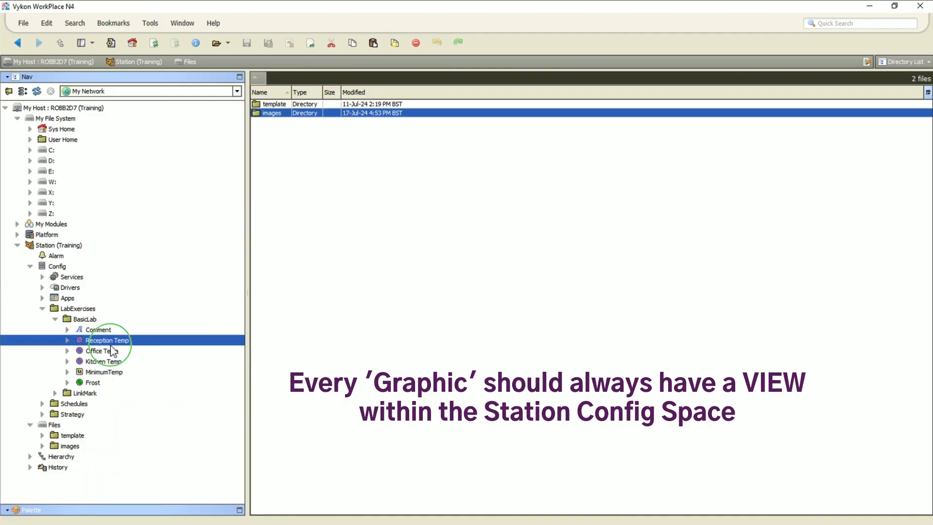
{"action": "mouse_move", "coordinate": [194, 210]}
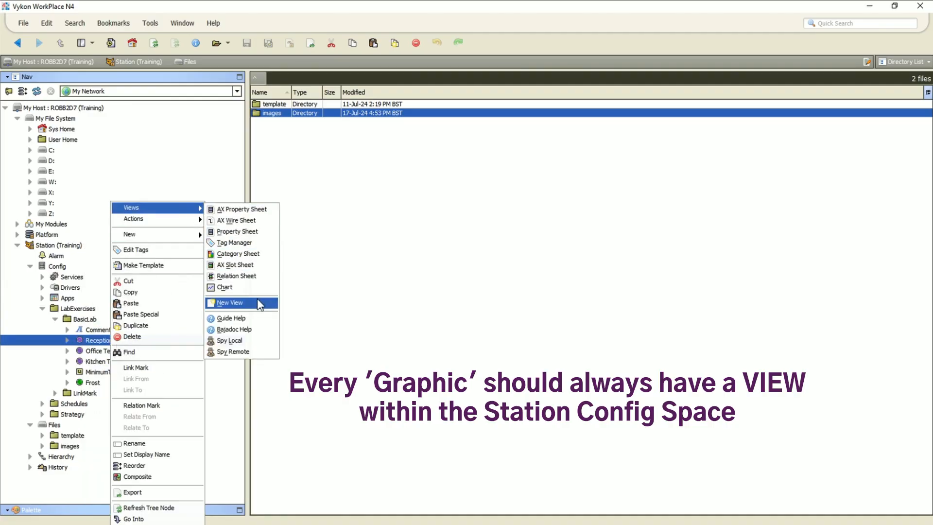
{"action": "left_click", "coordinate": [43, 288]}
- Examine the view options of the Main Plant device and its PlantRoom folder under ModbusTcpGateway
{"action": "left_click", "coordinate": [43, 287]}
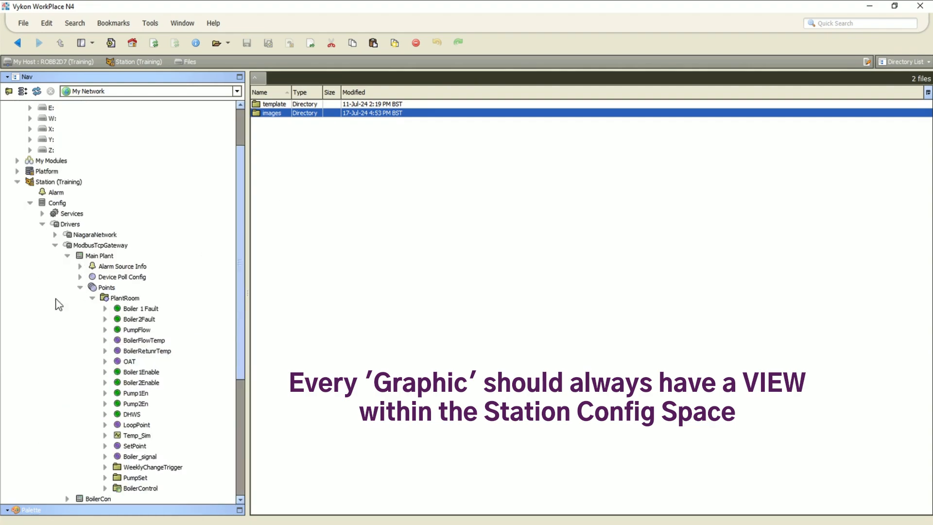
{"action": "right_click", "coordinate": [113, 256]}
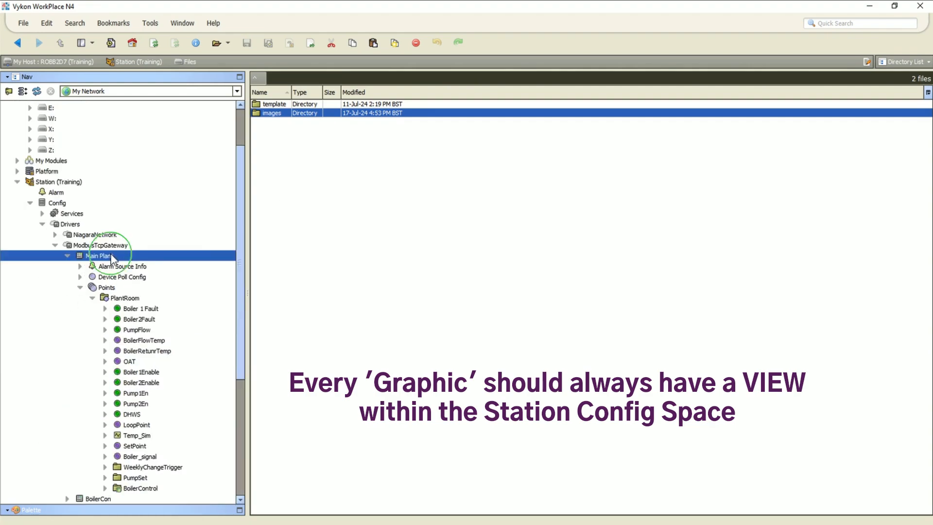
{"action": "mouse_move", "coordinate": [195, 207]}
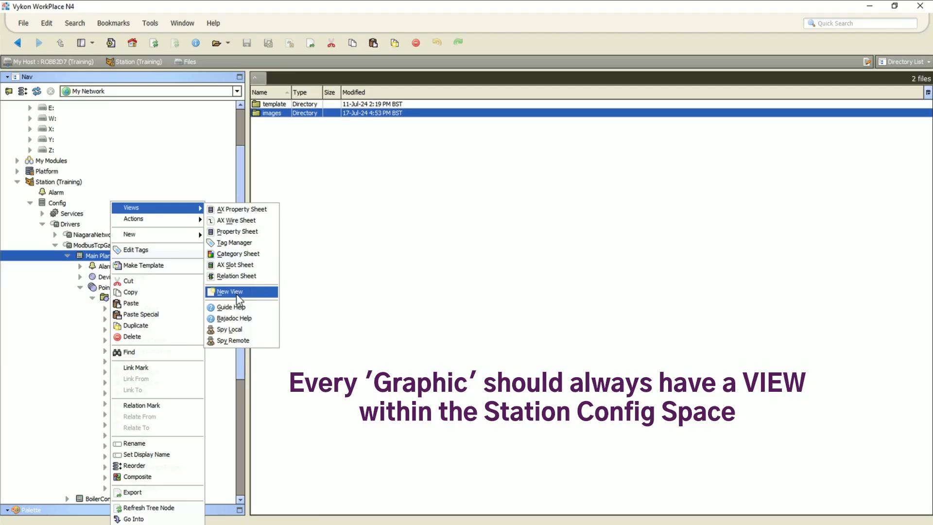
{"action": "left_click", "coordinate": [78, 307]}
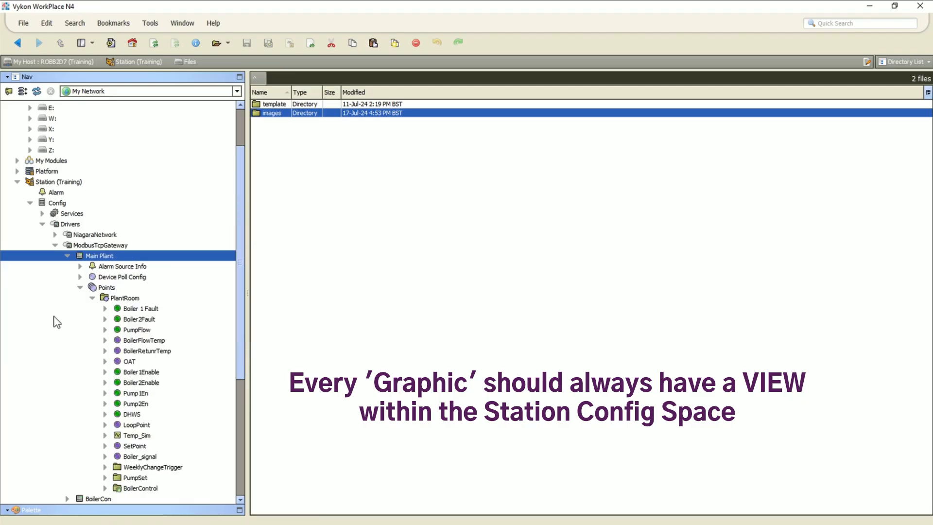
{"action": "left_click", "coordinate": [120, 299]}
{"action": "right_click", "coordinate": [120, 299]}
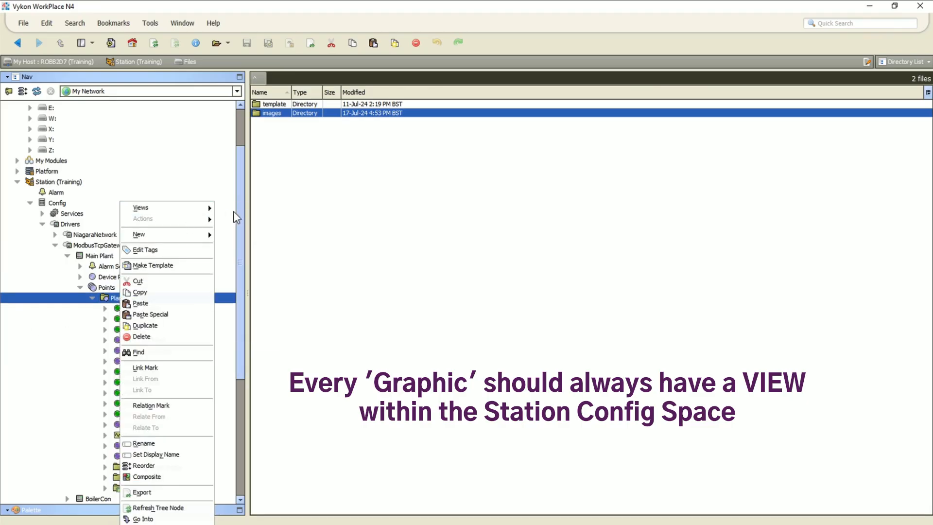
{"action": "mouse_move", "coordinate": [211, 208]}
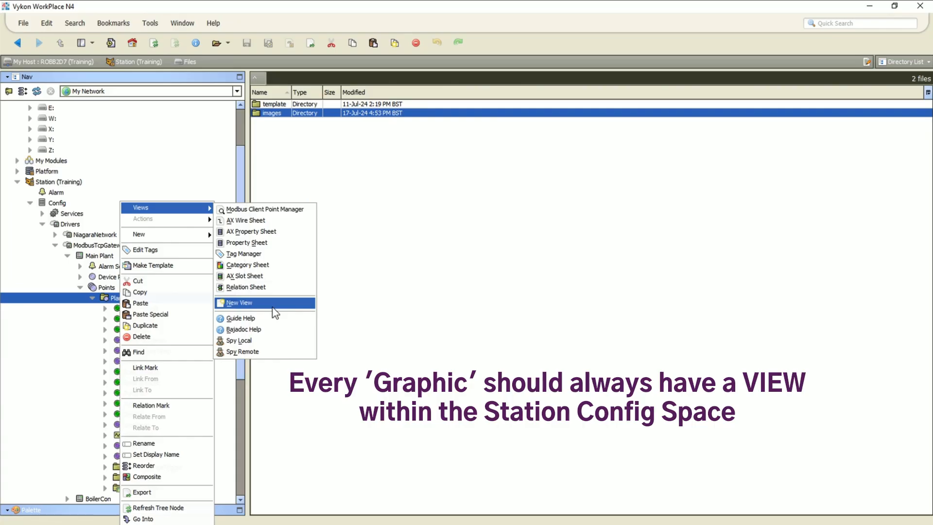
{"action": "left_click", "coordinate": [338, 304]}
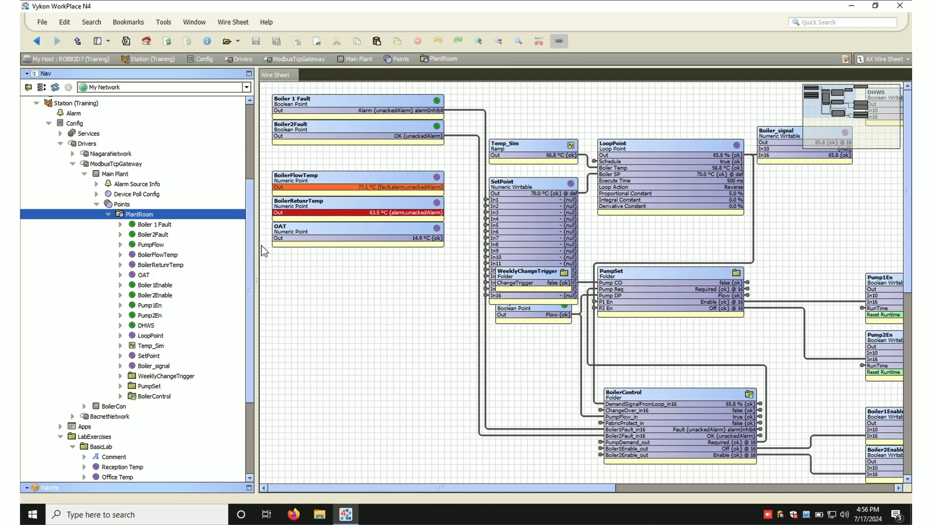
- Start a new Px view on the BoilerControl folder in PlantRoom and name the view Boilers
{"action": "left_click", "coordinate": [164, 397]}
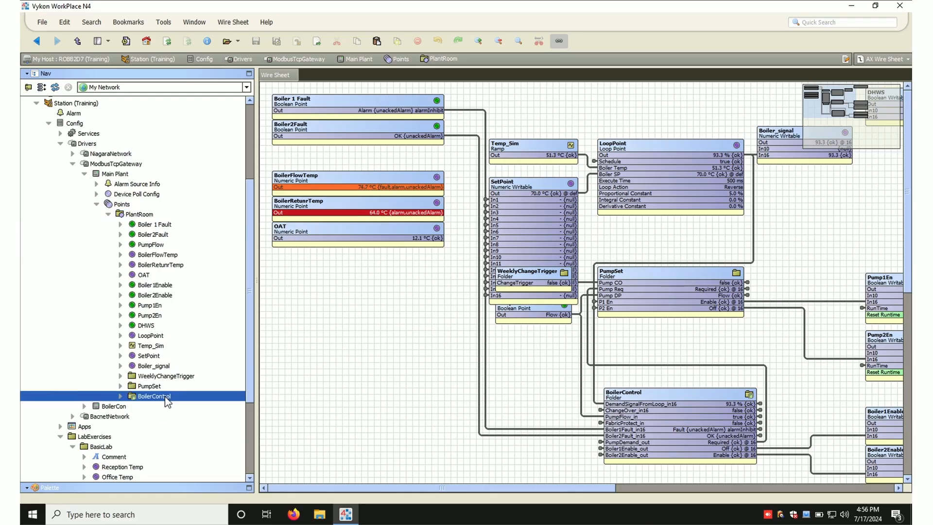
{"action": "right_click", "coordinate": [166, 398]}
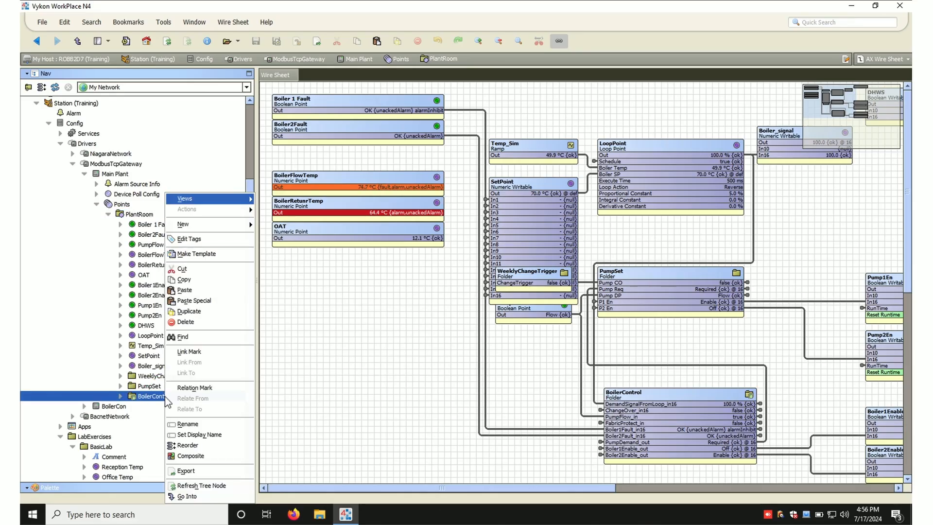
{"action": "mouse_move", "coordinate": [249, 199]}
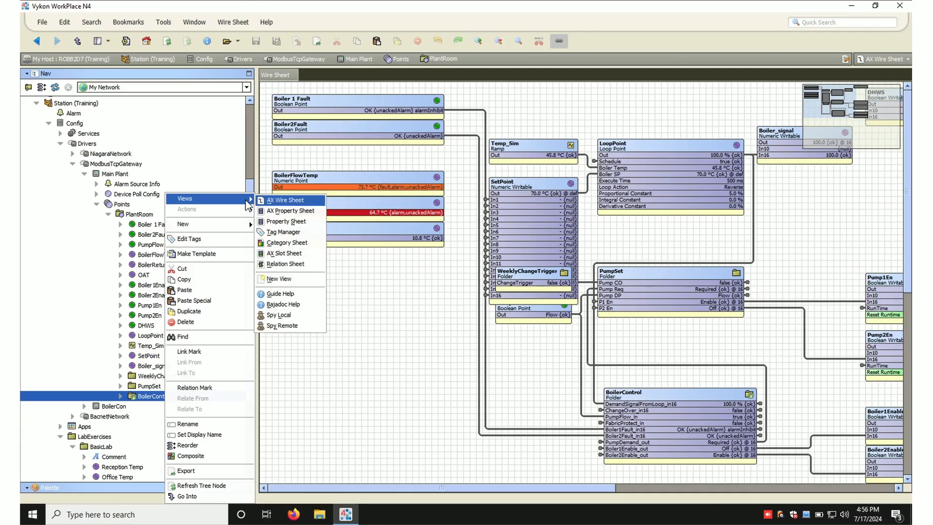
{"action": "left_click", "coordinate": [316, 283]}
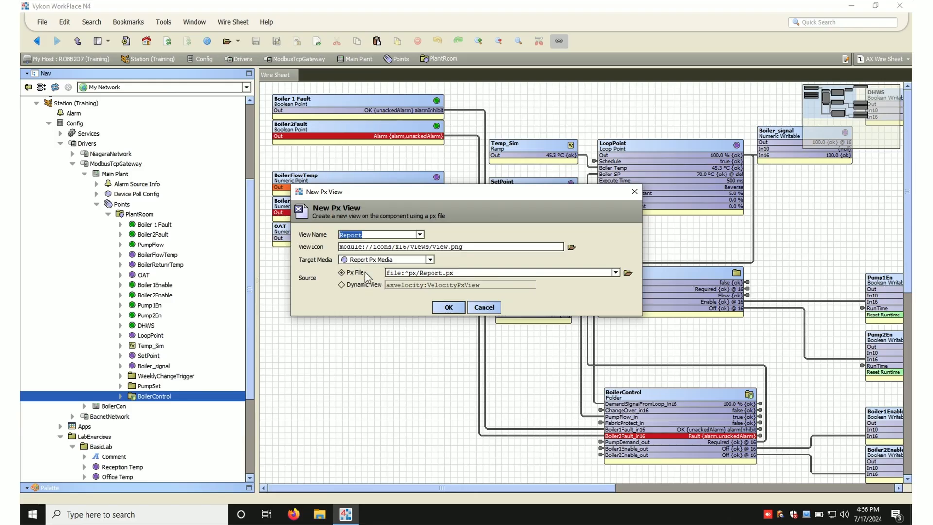
{"action": "left_click", "coordinate": [392, 235]}
{"action": "double_click", "coordinate": [392, 234]}
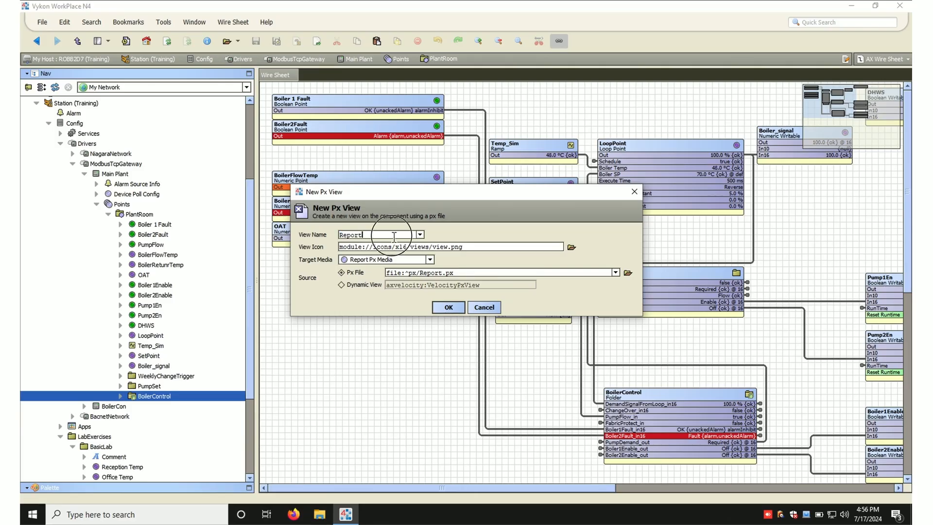
{"action": "type", "text": "Boilers"}
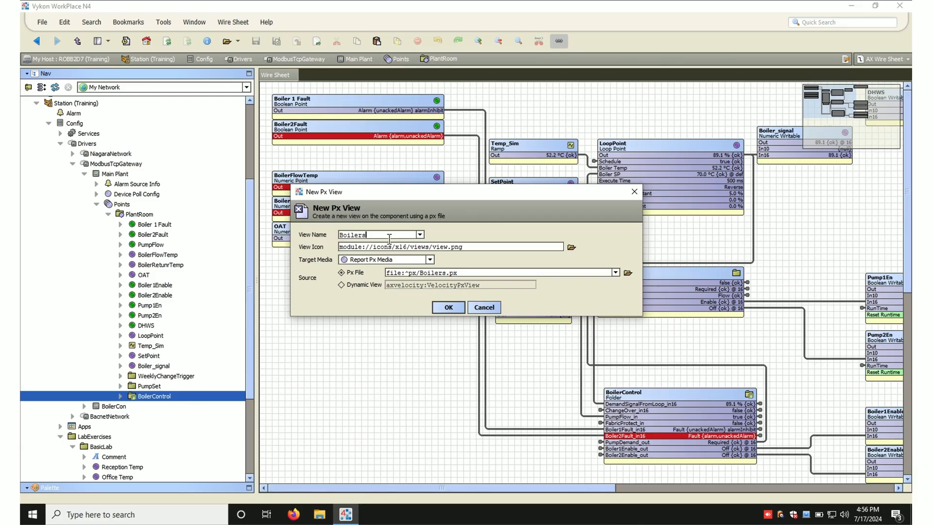
- Examine the view name and the matching Px file path for the Boilers view
{"action": "left_click_drag", "start_coordinate": [383, 235], "coordinate": [304, 235]}
{"action": "left_click", "coordinate": [421, 273]}
{"action": "left_click_drag", "start_coordinate": [421, 273], "coordinate": [485, 275]}
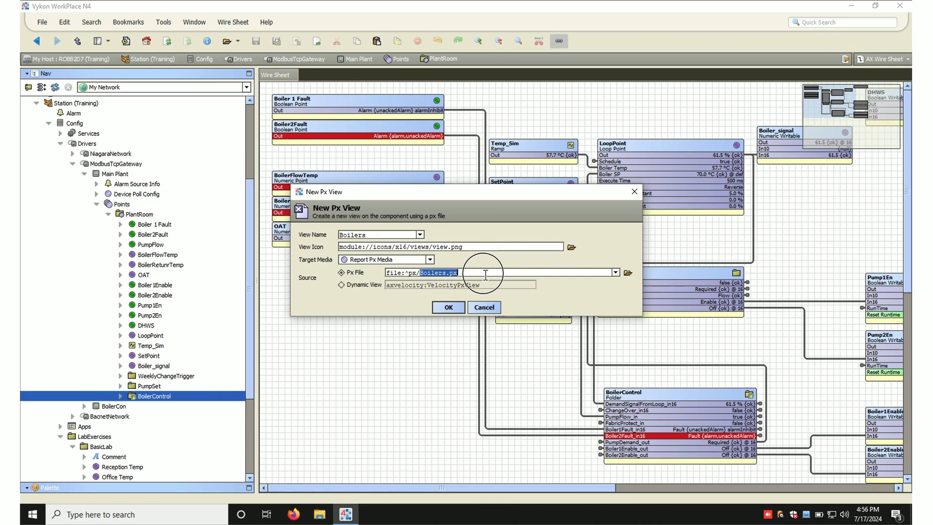
{"action": "left_click", "coordinate": [400, 238]}
{"action": "left_click", "coordinate": [448, 272]}
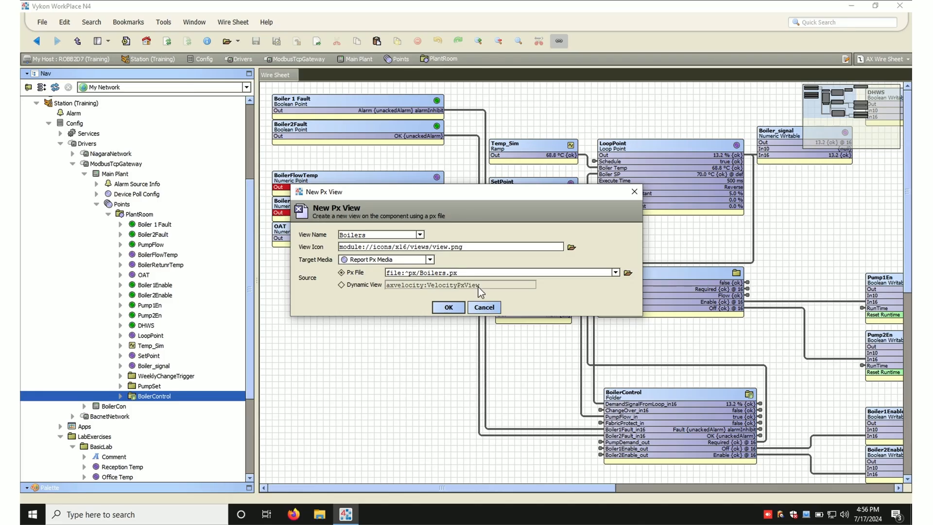
{"action": "left_click", "coordinate": [390, 235]}
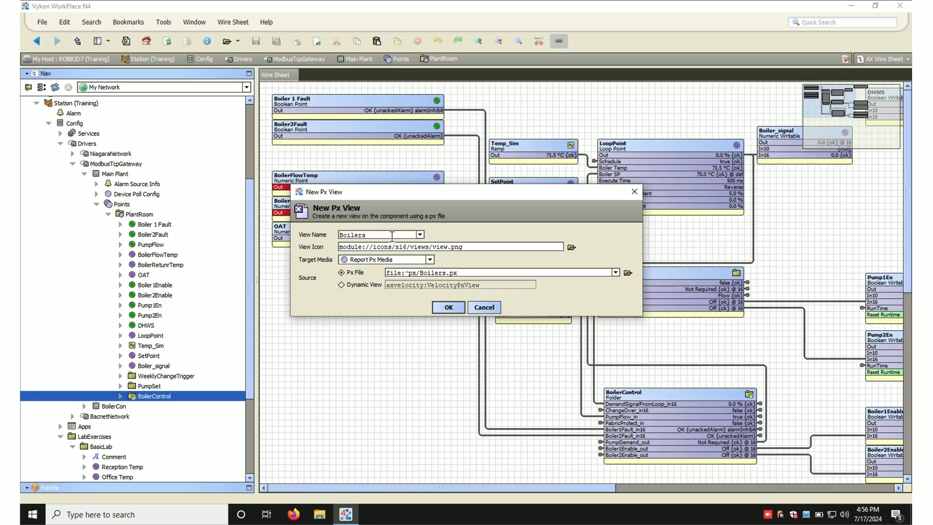
{"action": "left_click", "coordinate": [443, 273]}
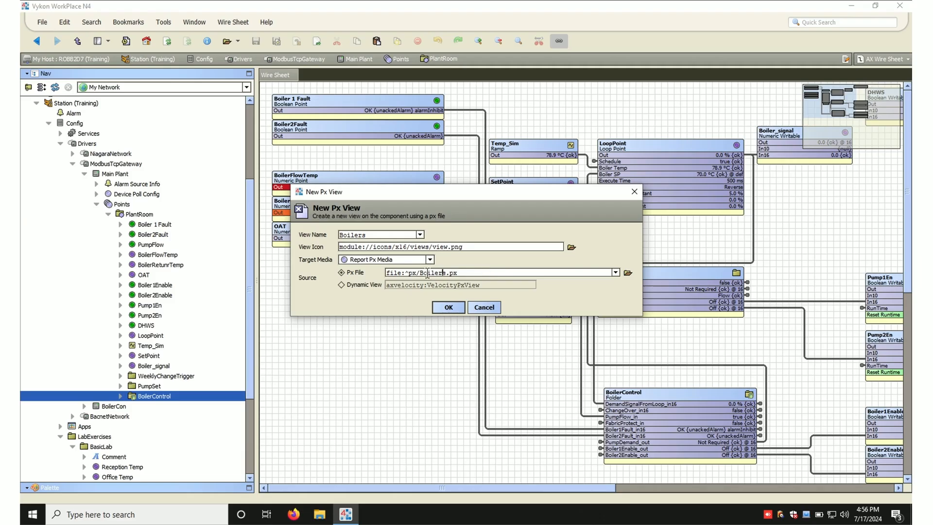
{"action": "left_click", "coordinate": [421, 273]}
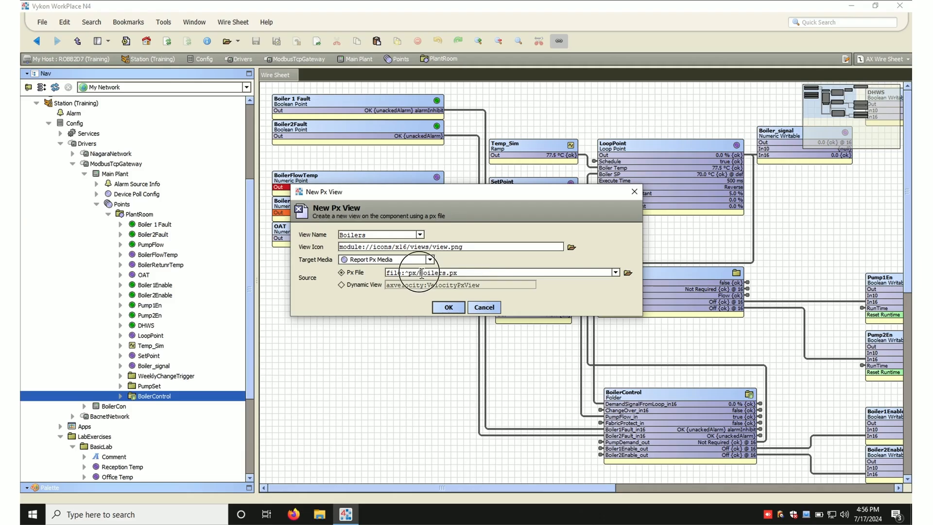
{"action": "left_click", "coordinate": [479, 273]}
- Set the target media to Ux Media and create the Boilers Px view with the source file:^px/Boilers.px
{"action": "left_click", "coordinate": [432, 260]}
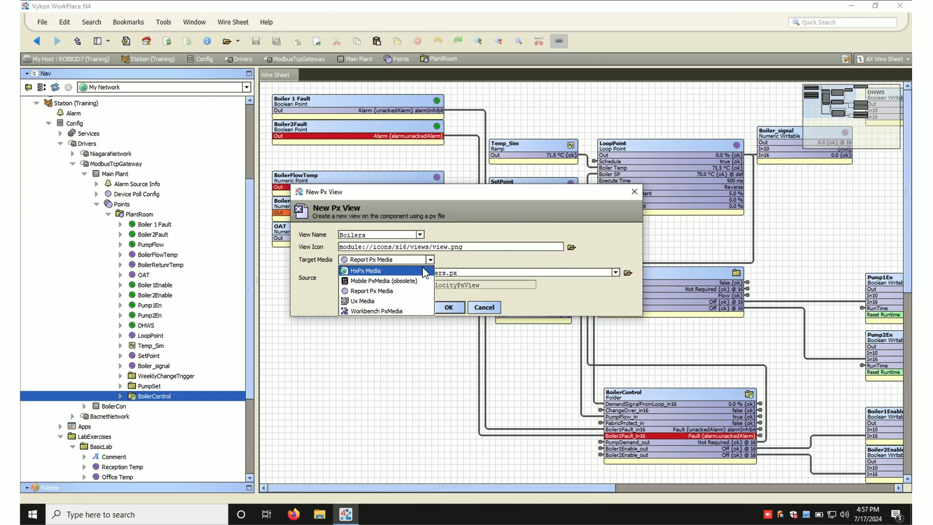
{"action": "left_click", "coordinate": [416, 302]}
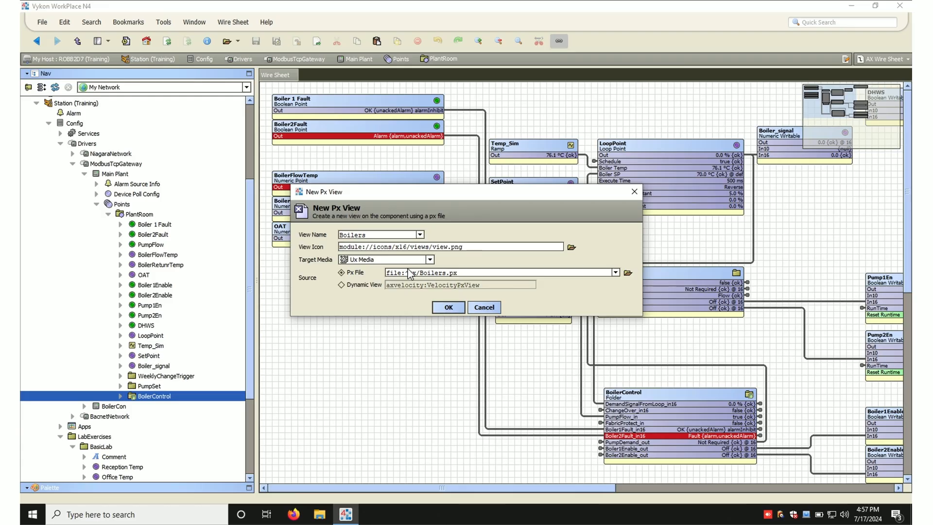
{"action": "left_click", "coordinate": [447, 308]}
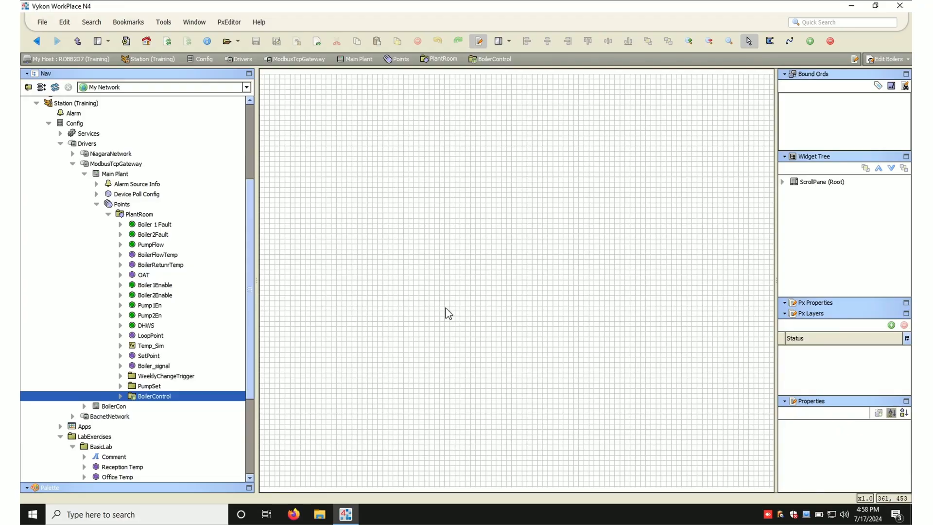
- Set the CanvasPane background of the Boilers view to #c0ffff and save the Px file
{"action": "double_click", "coordinate": [466, 266]}
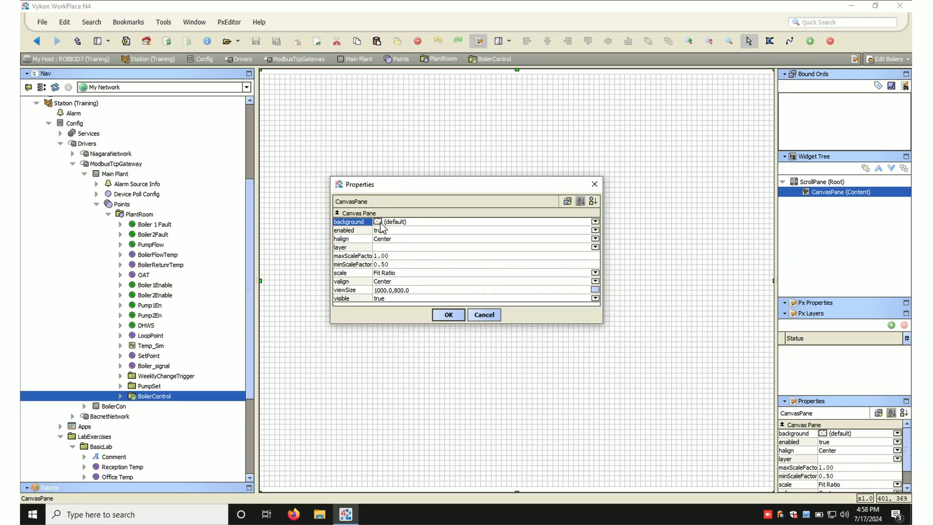
{"action": "left_click", "coordinate": [356, 210]}
{"action": "left_click", "coordinate": [345, 203]}
{"action": "left_click", "coordinate": [447, 346]}
{"action": "left_click", "coordinate": [447, 315]}
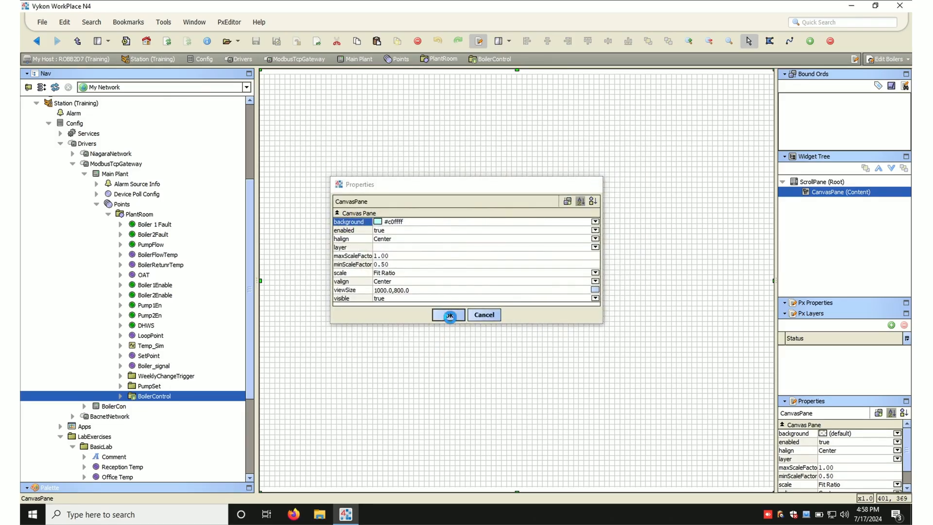
{"action": "left_click", "coordinate": [256, 43]}
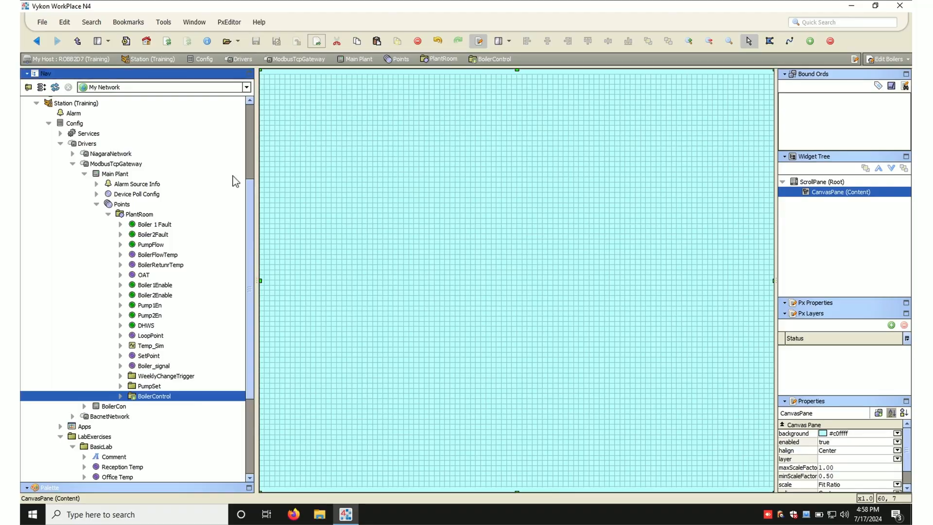
- Open the PlantRoom folder's default view, followed by the BoilerControl folder's default view
{"action": "left_click", "coordinate": [149, 387]}
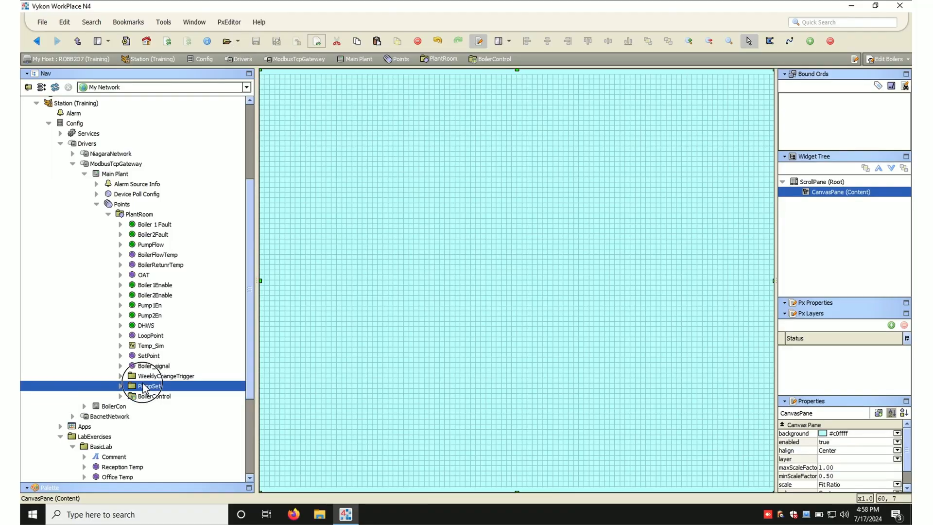
{"action": "left_click", "coordinate": [142, 215]}
{"action": "double_click", "coordinate": [142, 215]}
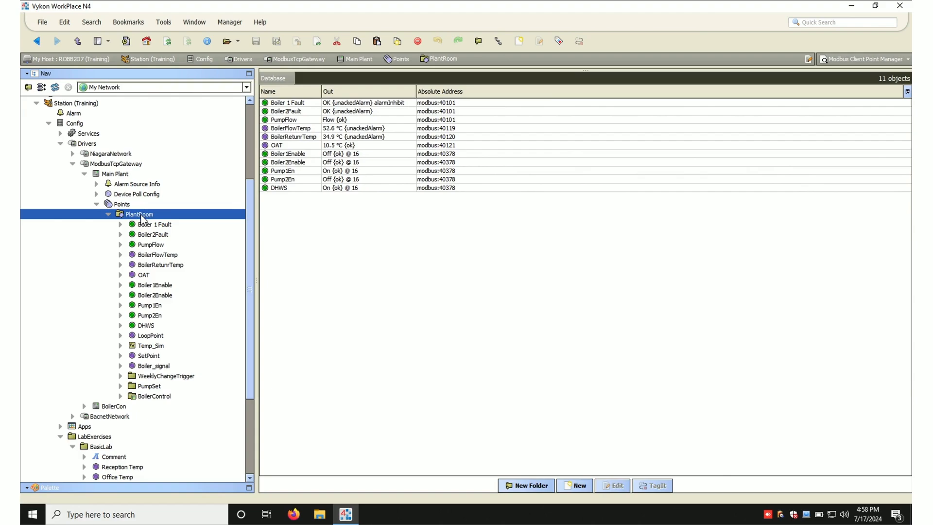
{"action": "left_click", "coordinate": [155, 397]}
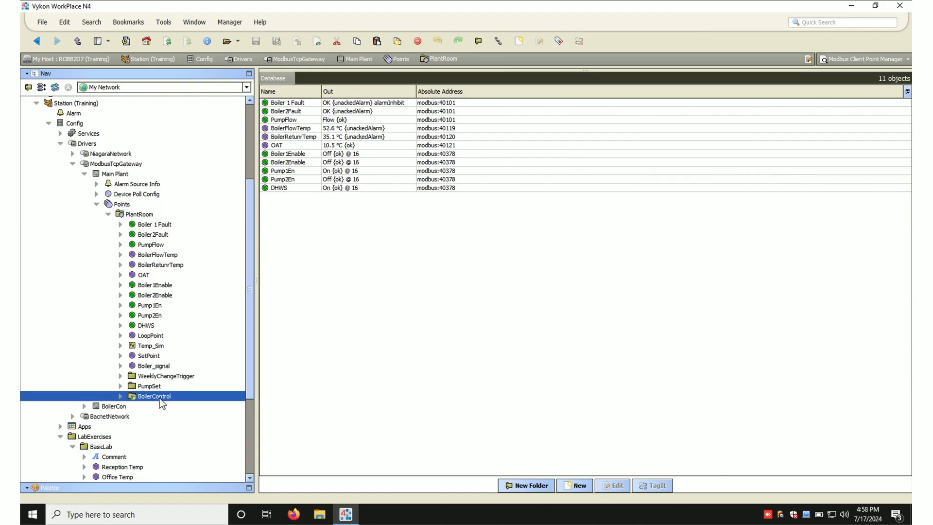
{"action": "double_click", "coordinate": [155, 396]}
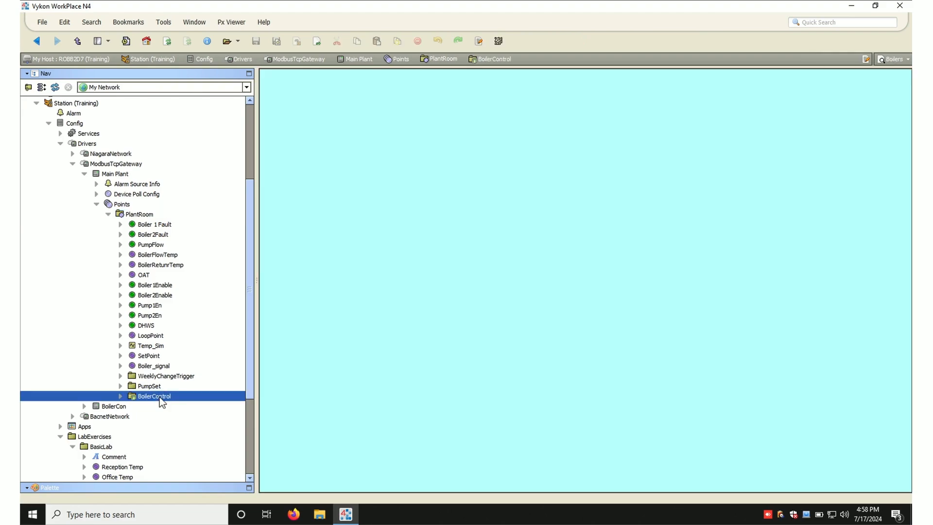
- Open BoilerControl's AX Property Sheet and examine the Boilers Px view's media and Px file properties
{"action": "right_click", "coordinate": [160, 397]}
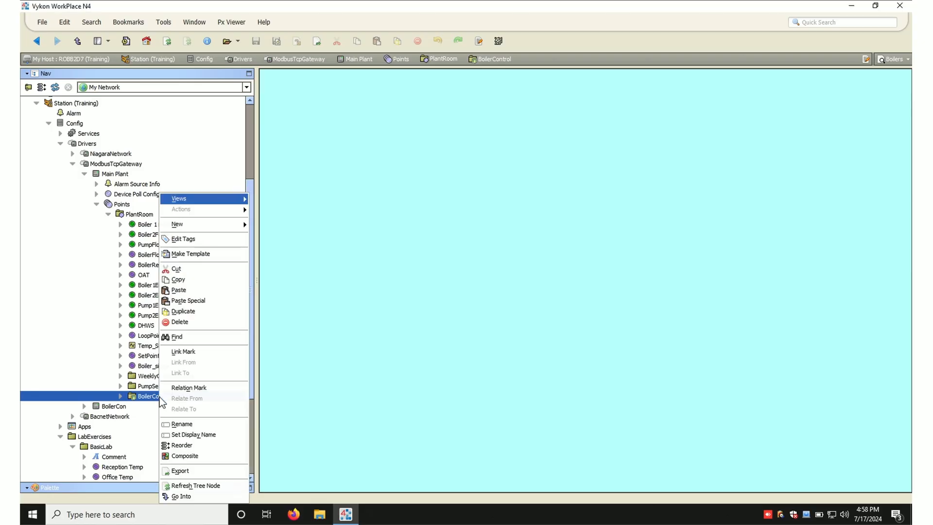
{"action": "mouse_move", "coordinate": [238, 202]}
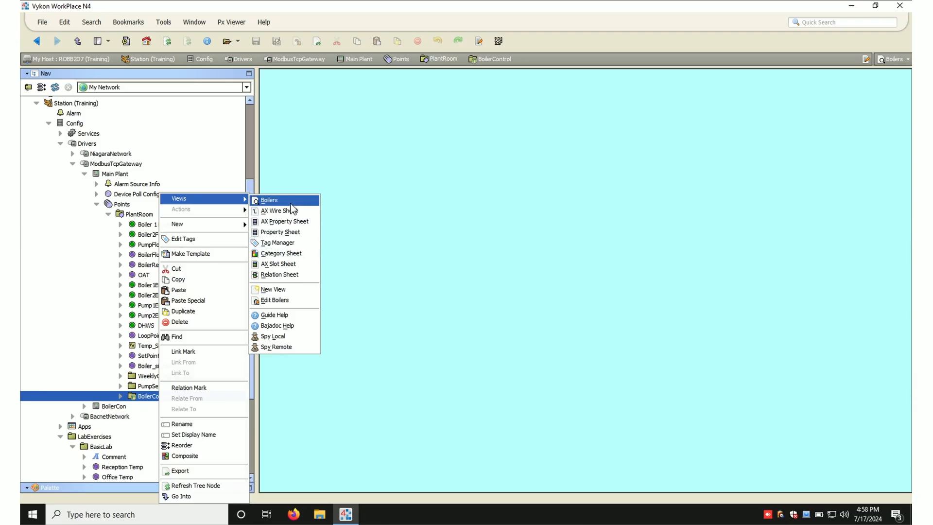
{"action": "left_click", "coordinate": [314, 223]}
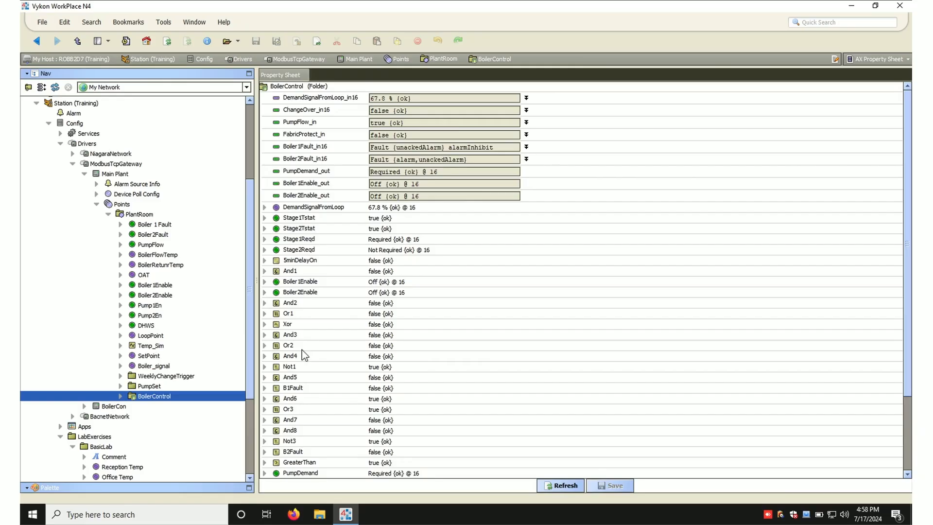
{"action": "scroll", "coordinate": [302, 350], "scroll_direction": "down", "scroll_amount": 3}
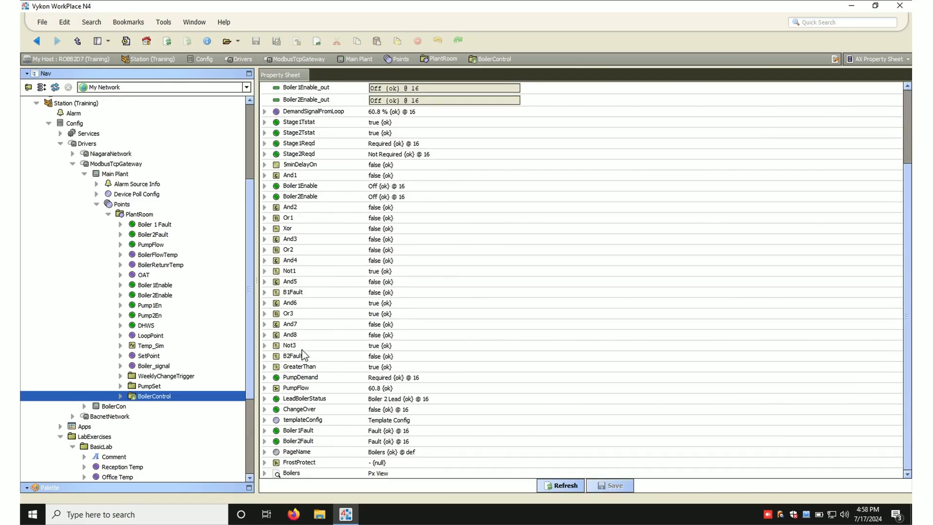
{"action": "left_click", "coordinate": [264, 473]}
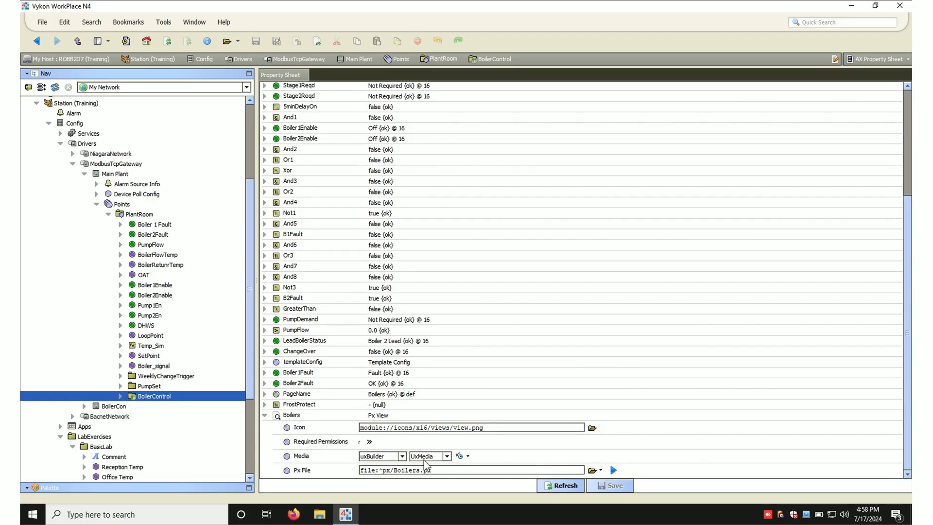
{"action": "left_click_drag", "start_coordinate": [438, 471], "coordinate": [346, 473]}
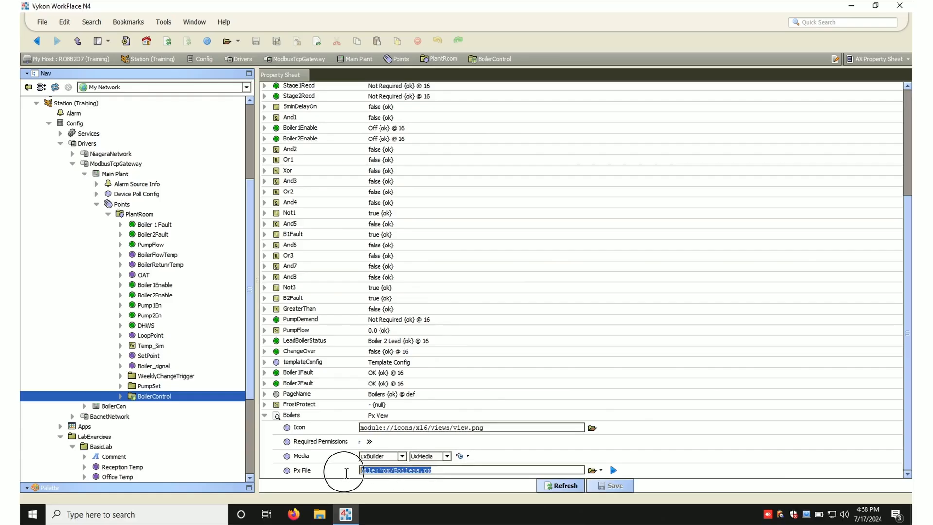
- Open Boilers.px from the px folder in the station's Files space and toggle its edit mode on and off
{"action": "left_click_drag", "start_coordinate": [250, 305], "coordinate": [252, 424]}
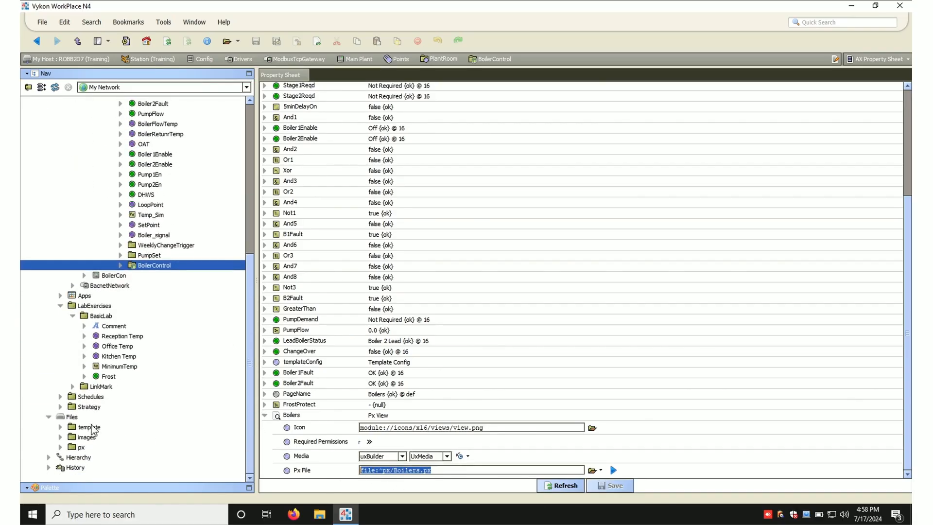
{"action": "double_click", "coordinate": [80, 446]}
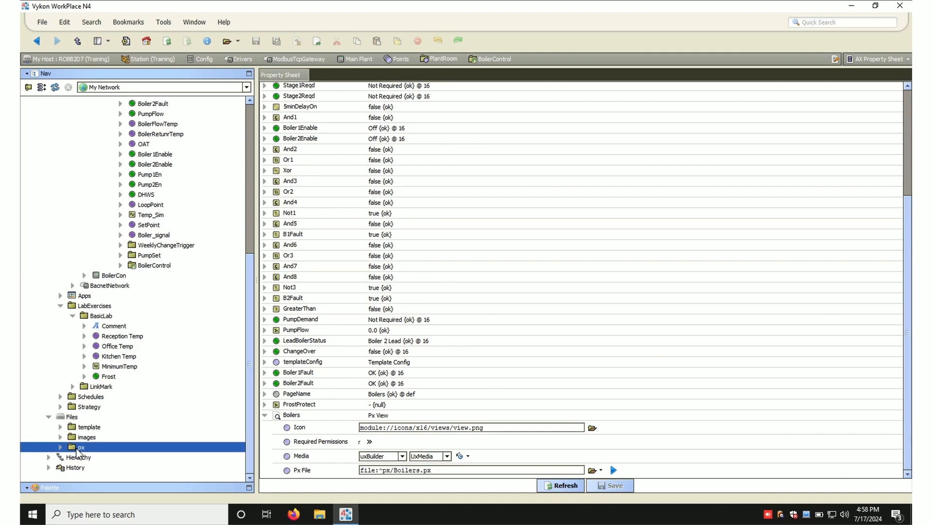
{"action": "left_click", "coordinate": [302, 140]}
{"action": "left_click", "coordinate": [294, 102]}
{"action": "double_click", "coordinate": [294, 101]}
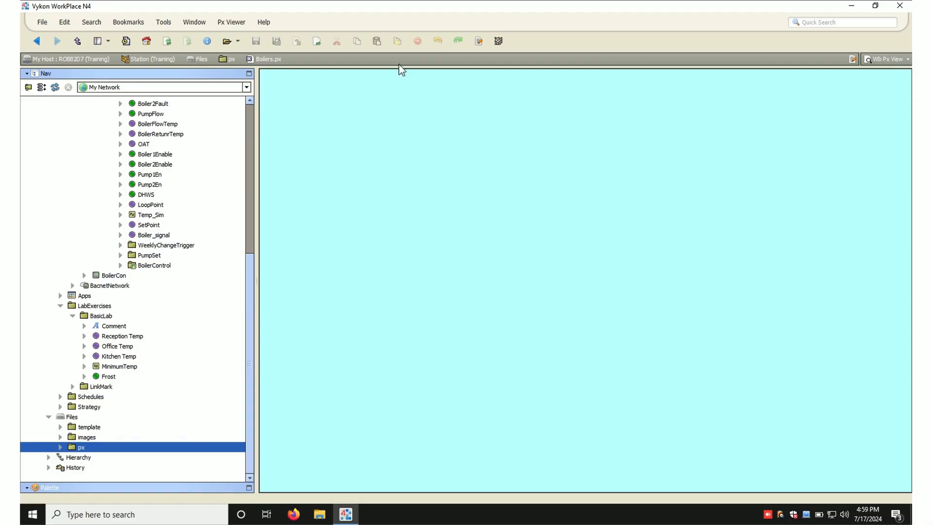
{"action": "left_click", "coordinate": [477, 42]}
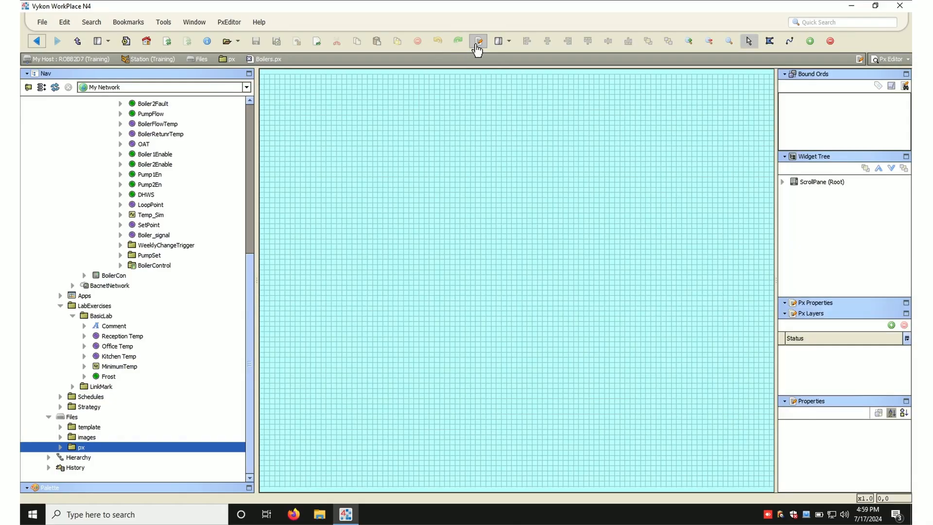
{"action": "left_click", "coordinate": [477, 43]}
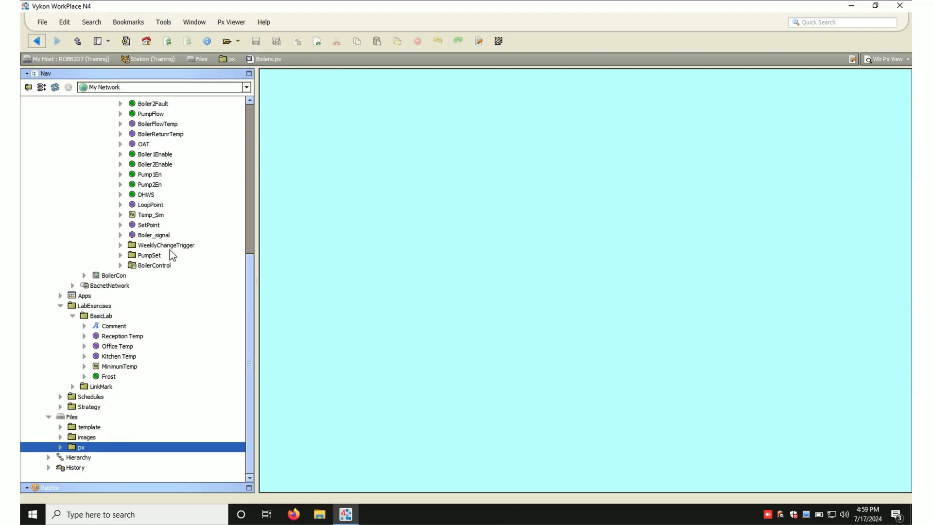
- Open the Boilers view of the BoilerControl folder in a second tab
{"action": "key", "text": "ctrl+t"}
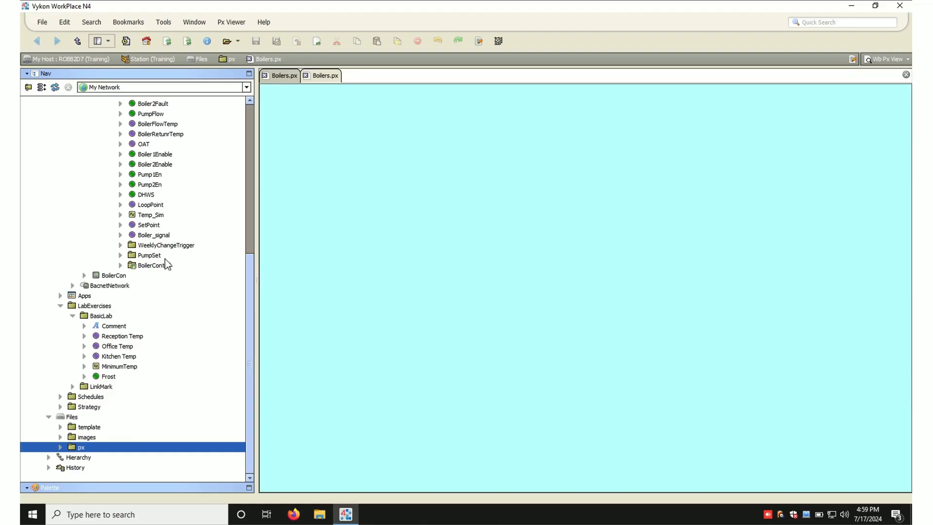
{"action": "left_click", "coordinate": [152, 267]}
{"action": "left_click_drag", "start_coordinate": [251, 294], "coordinate": [249, 245]}
{"action": "double_click", "coordinate": [156, 356]}
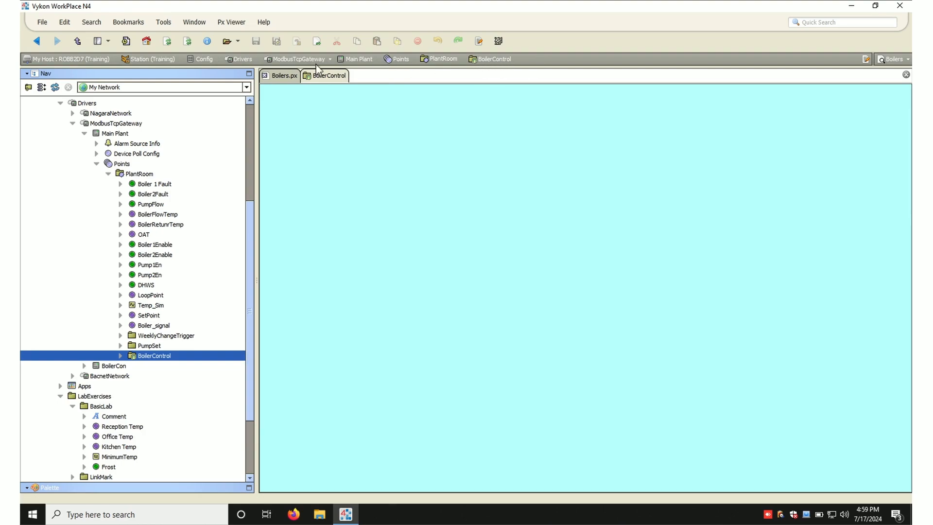
- Compare the Boilers.px file view with the BoilerControl folder's Boilers view by alternating between their tabs
{"action": "left_click", "coordinate": [281, 77]}
{"action": "left_click", "coordinate": [325, 75]}
{"action": "left_click", "coordinate": [287, 77]}
{"action": "left_click", "coordinate": [307, 76]}
{"action": "left_click", "coordinate": [284, 77]}
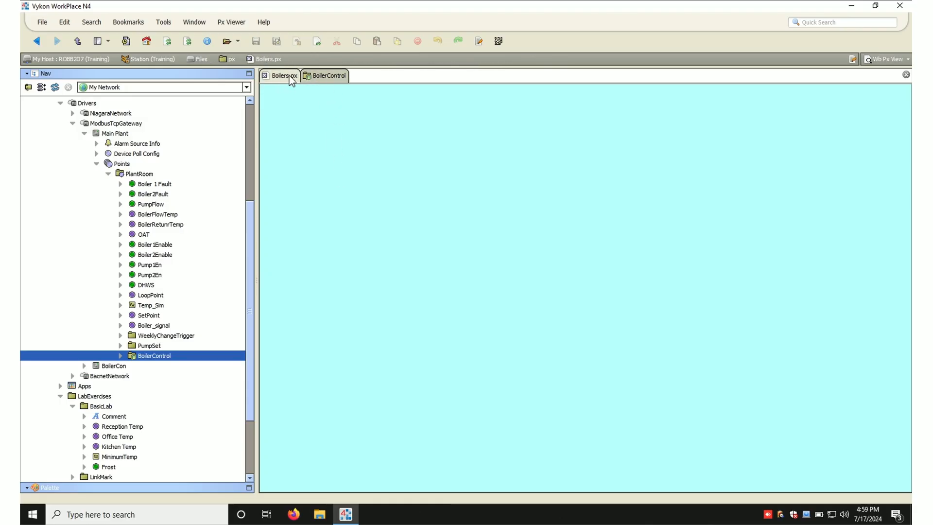
{"action": "left_click", "coordinate": [324, 76]}
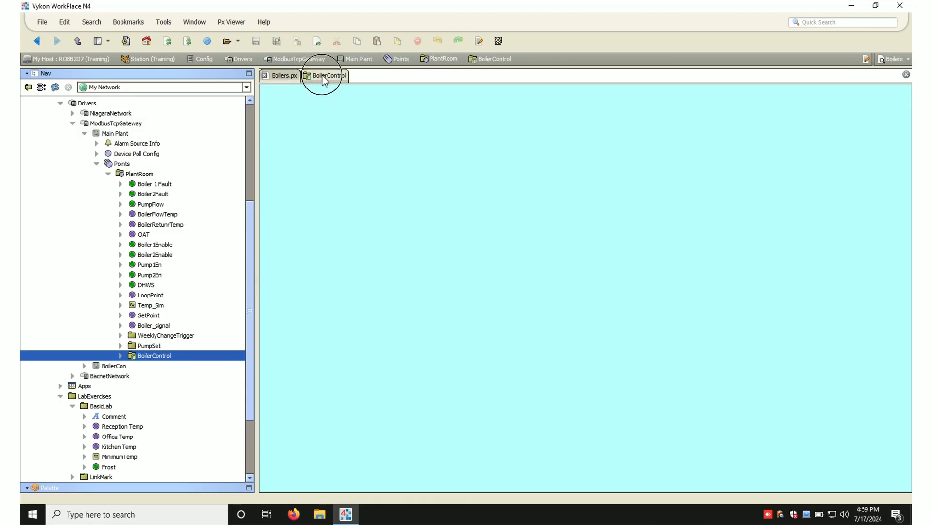
{"action": "left_click", "coordinate": [287, 76]}
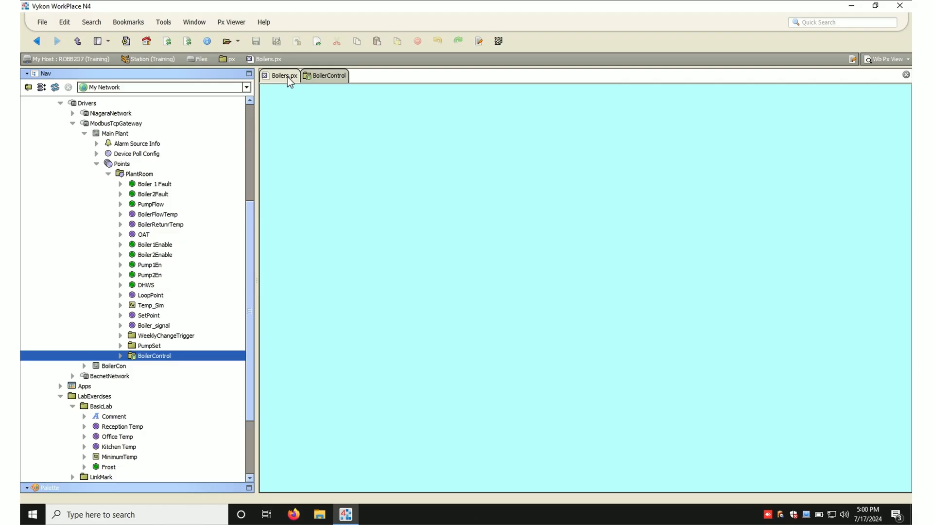
{"action": "left_click", "coordinate": [323, 78]}
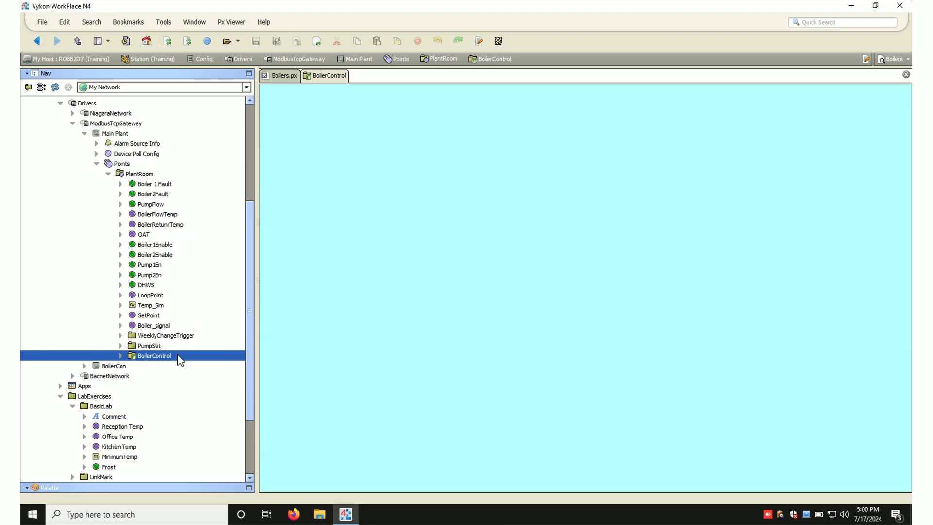
- Add a second Px view named Boilers_New to the BoilerControl folder
{"action": "right_click", "coordinate": [166, 360]}
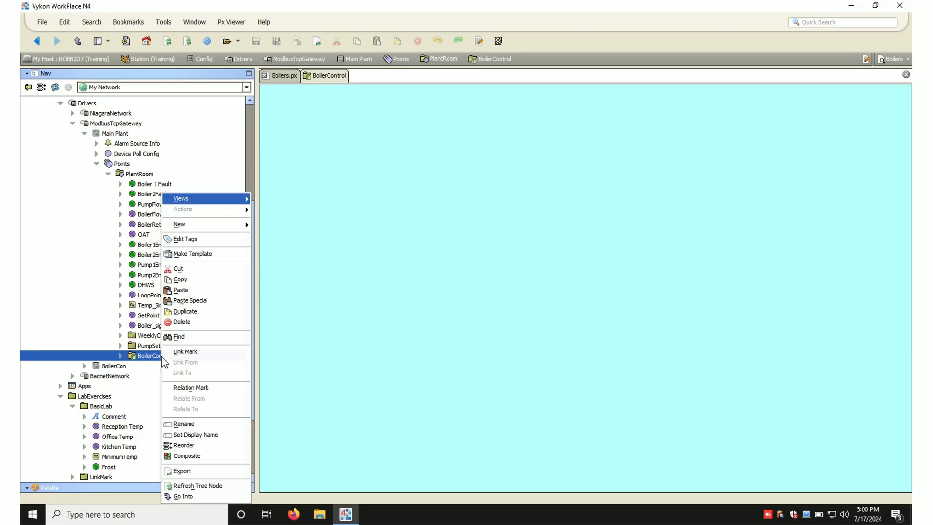
{"action": "mouse_move", "coordinate": [243, 200]}
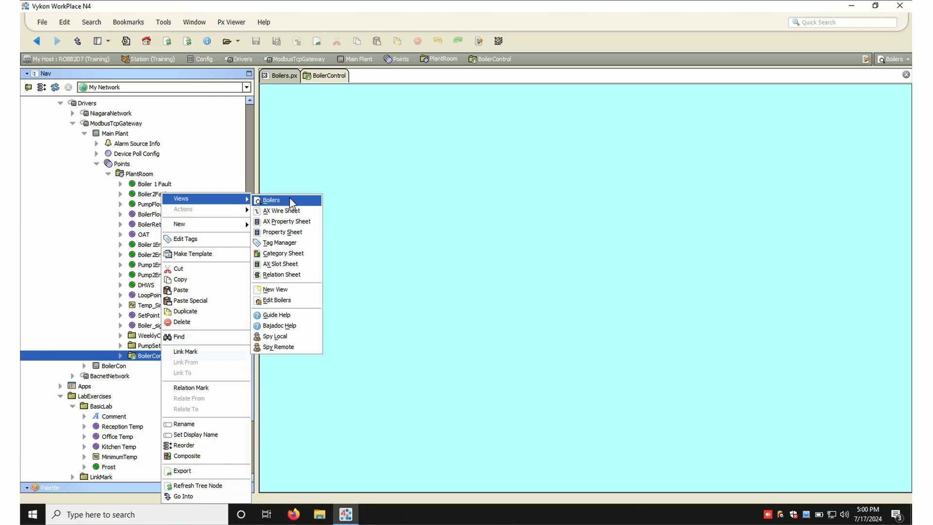
{"action": "left_click", "coordinate": [300, 288]}
{"action": "left_click", "coordinate": [384, 237]}
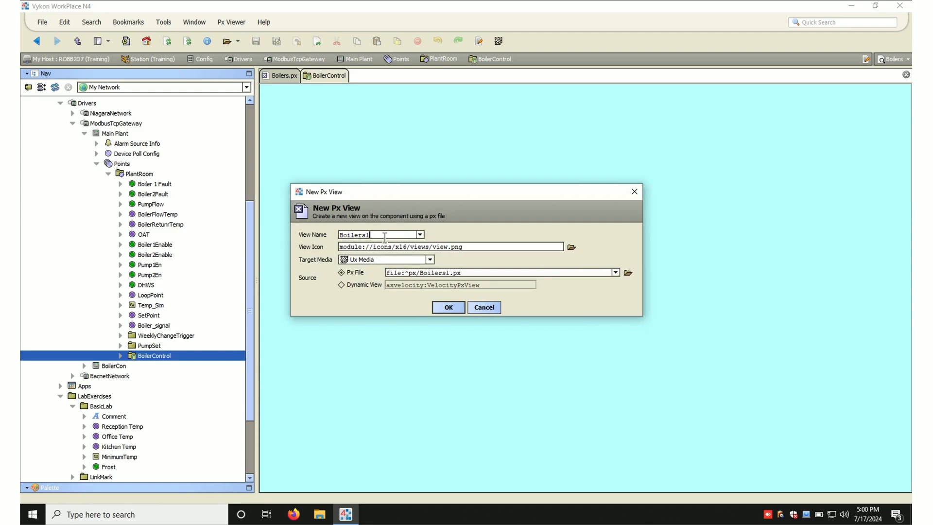
{"action": "type", "text": "New"}
{"action": "left_click", "coordinate": [448, 307]}
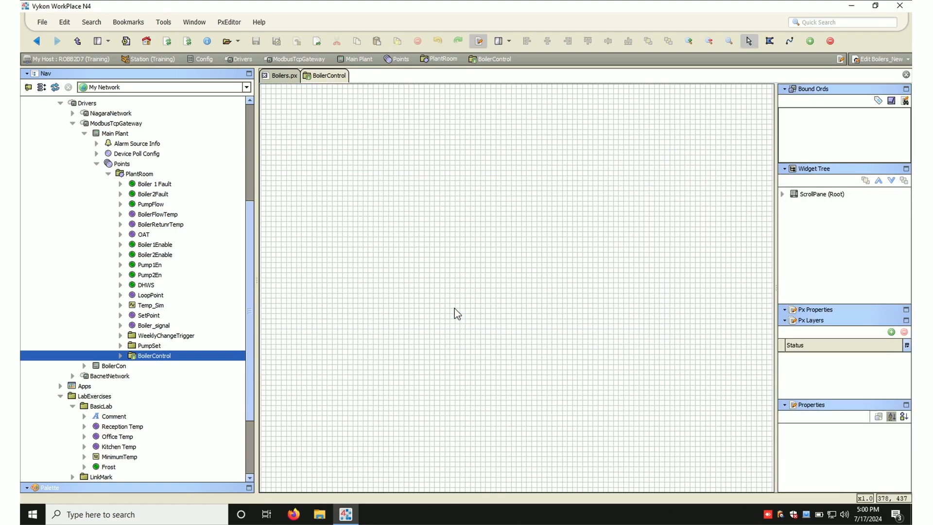
- Set the Boilers_New canvas background to dark red (#c00000), save the view and leave edit mode
{"action": "double_click", "coordinate": [457, 315]}
{"action": "left_click", "coordinate": [377, 219]}
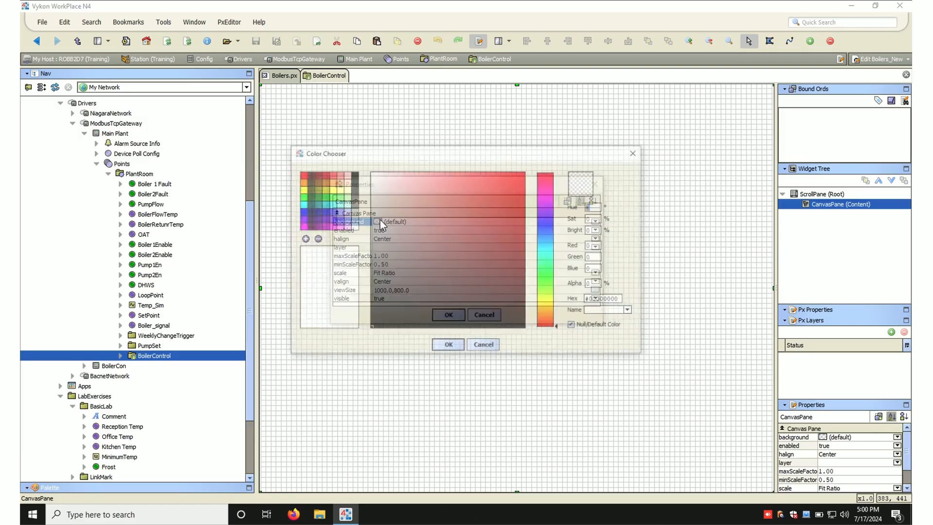
{"action": "left_click", "coordinate": [328, 179]}
{"action": "left_click", "coordinate": [448, 346]}
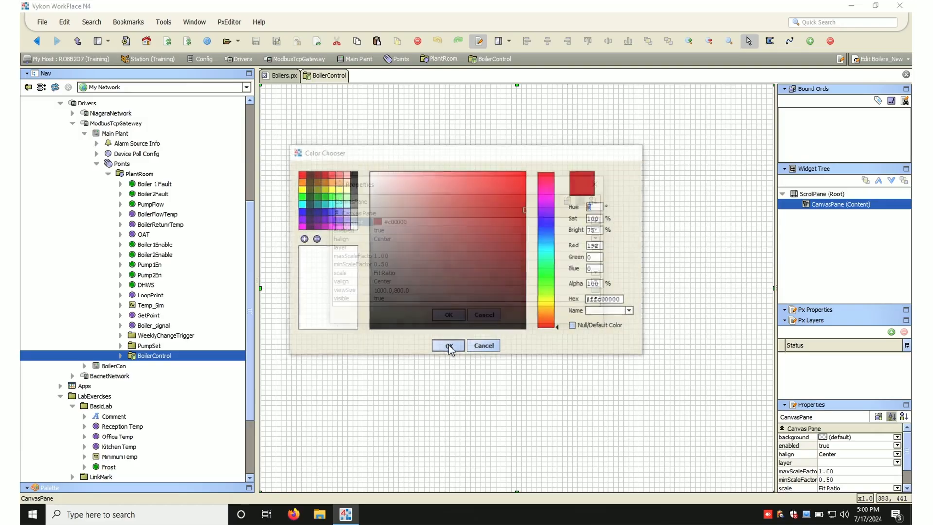
{"action": "left_click", "coordinate": [448, 314]}
{"action": "left_click", "coordinate": [259, 45]}
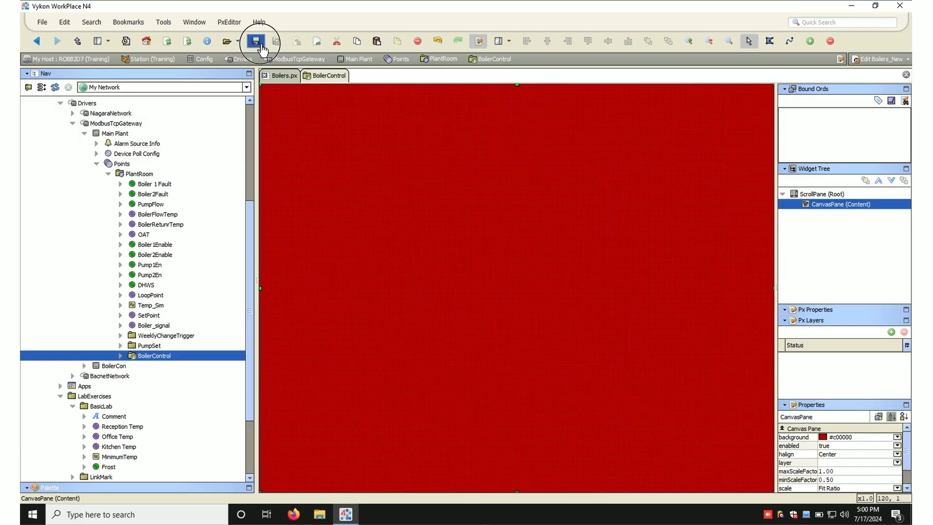
{"action": "left_click", "coordinate": [480, 42]}
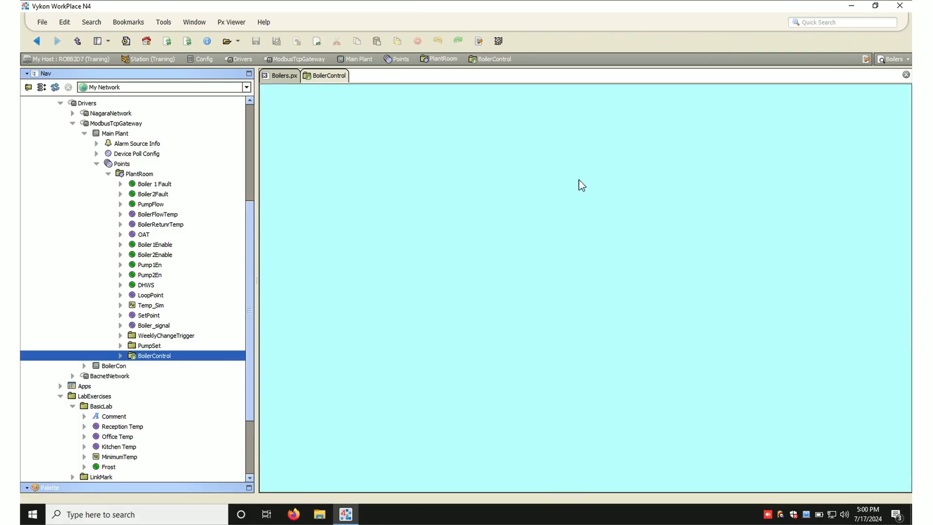
- Switch the BoilerControl folder to its Boilers_New view and back to the Boilers view to compare them
{"action": "left_click", "coordinate": [903, 65]}
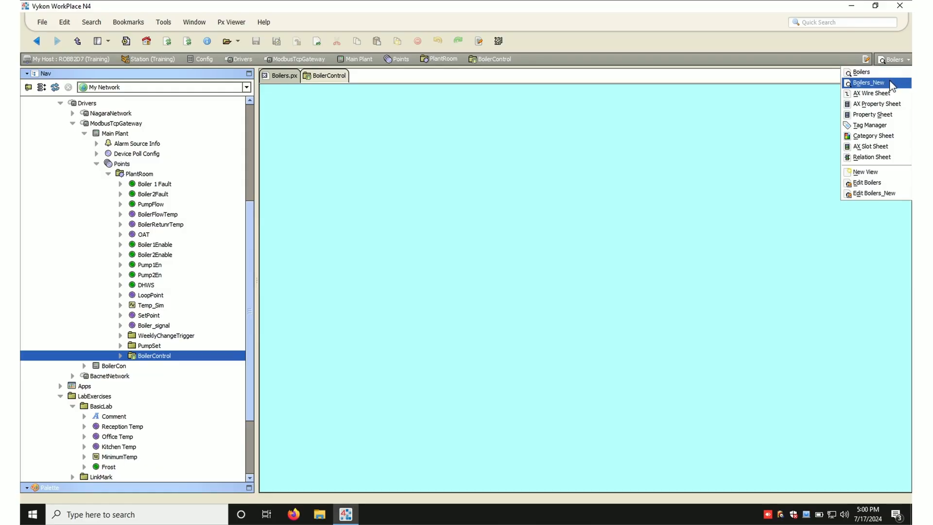
{"action": "left_click", "coordinate": [891, 84]}
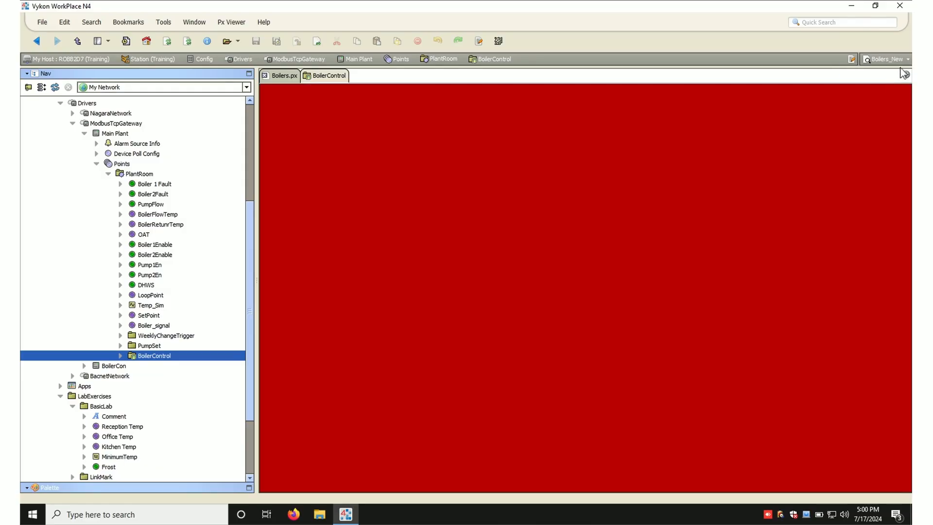
{"action": "left_click", "coordinate": [905, 64]}
{"action": "left_click", "coordinate": [896, 71]}
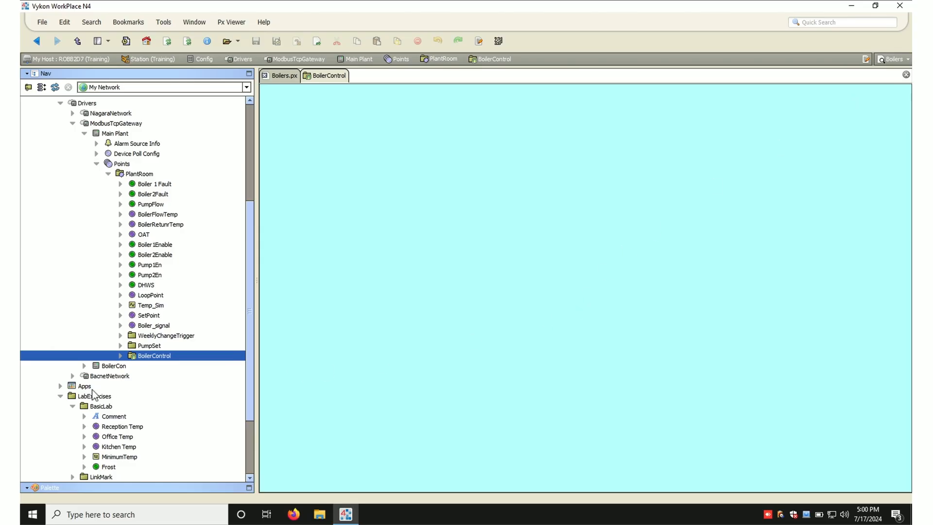
- Collapse the LabExercises folder in the navigation tree and reselect the BoilerControl folder
{"action": "left_click", "coordinate": [60, 396]}
{"action": "left_click", "coordinate": [77, 395]}
{"action": "left_click", "coordinate": [83, 408]}
{"action": "left_click", "coordinate": [87, 416]}
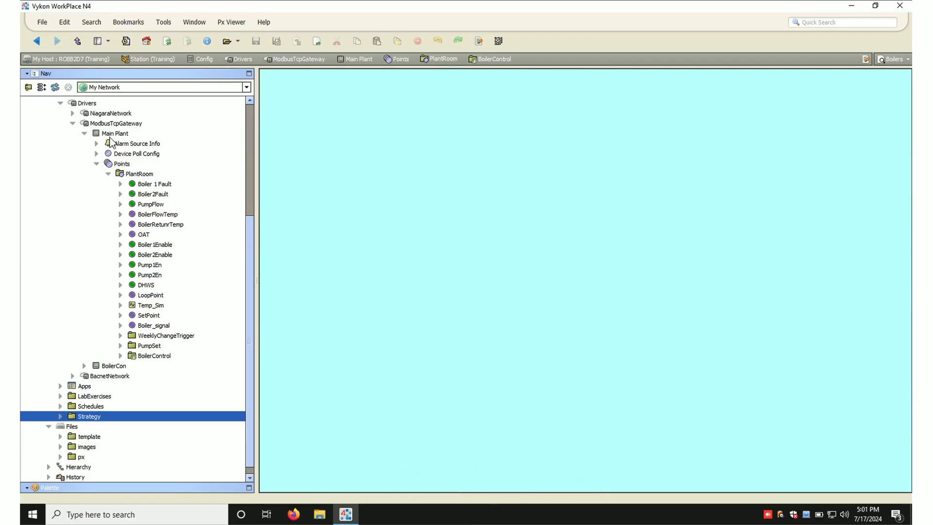
{"action": "left_click", "coordinate": [148, 359]}
{"action": "left_click", "coordinate": [169, 356]}
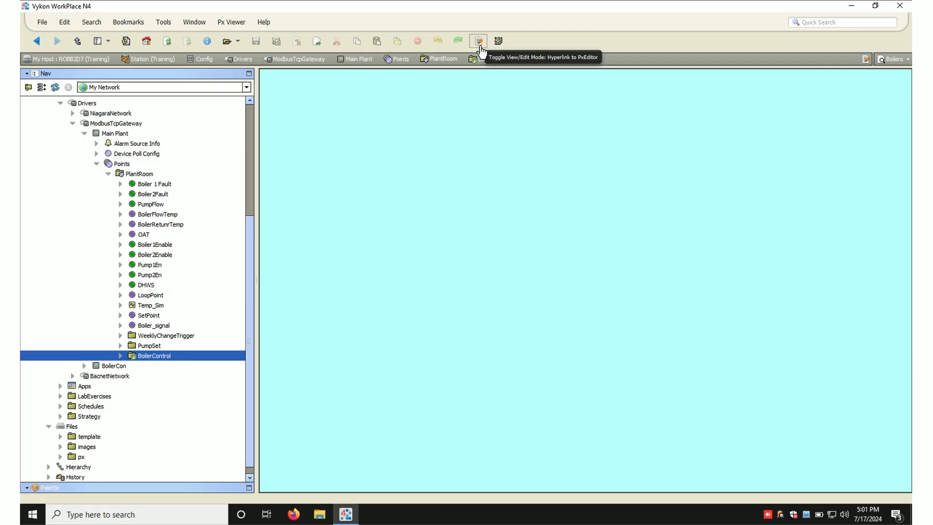
- Put the Boilers view in edit mode and narrow the navigation tree to give the canvas more room
{"action": "left_click", "coordinate": [889, 58]}
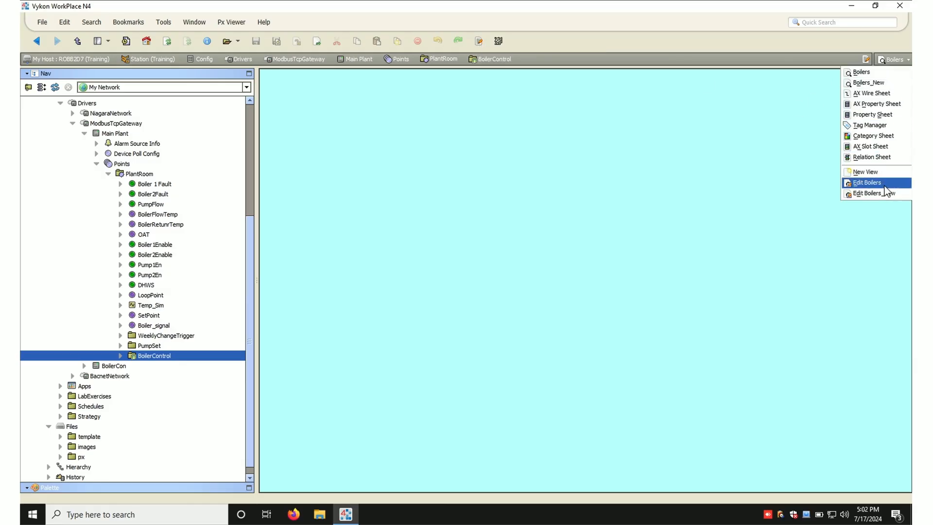
{"action": "left_click", "coordinate": [480, 42]}
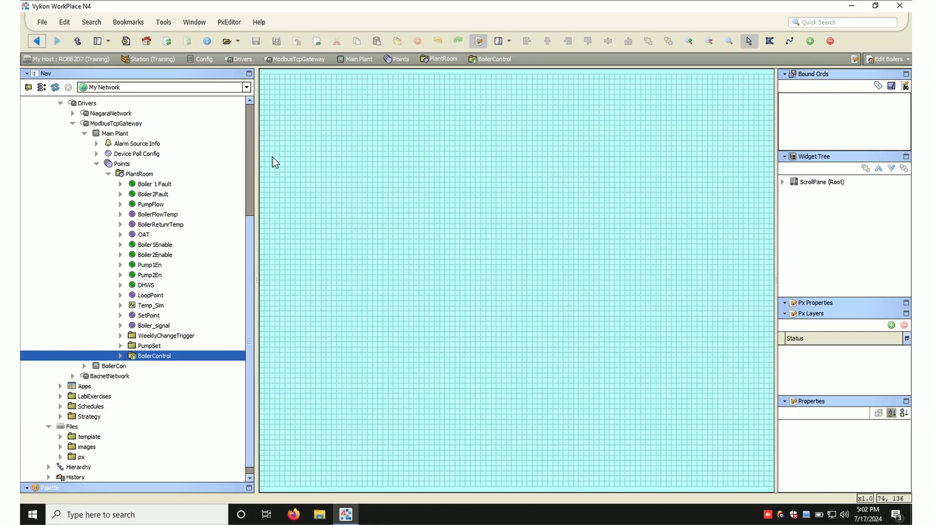
{"action": "left_click_drag", "start_coordinate": [257, 173], "coordinate": [104, 179]}
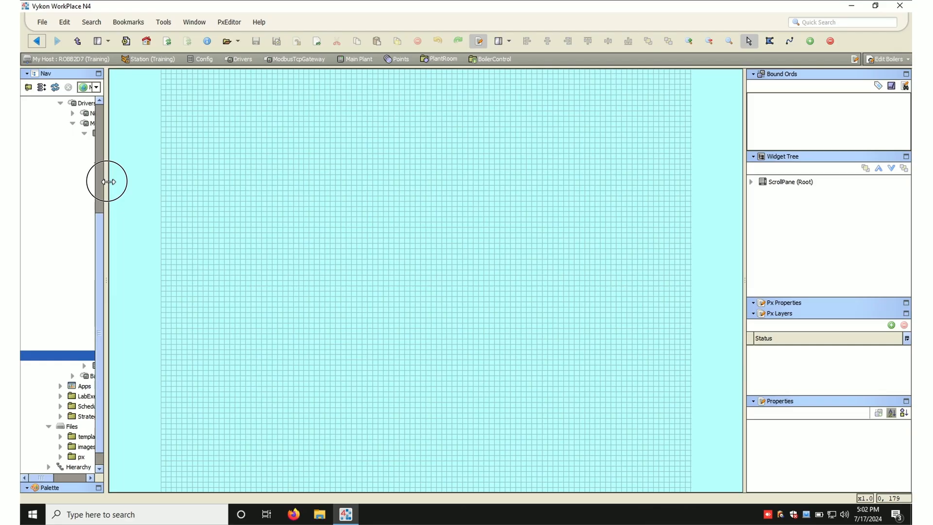
{"action": "left_click_drag", "start_coordinate": [745, 180], "coordinate": [847, 182]}
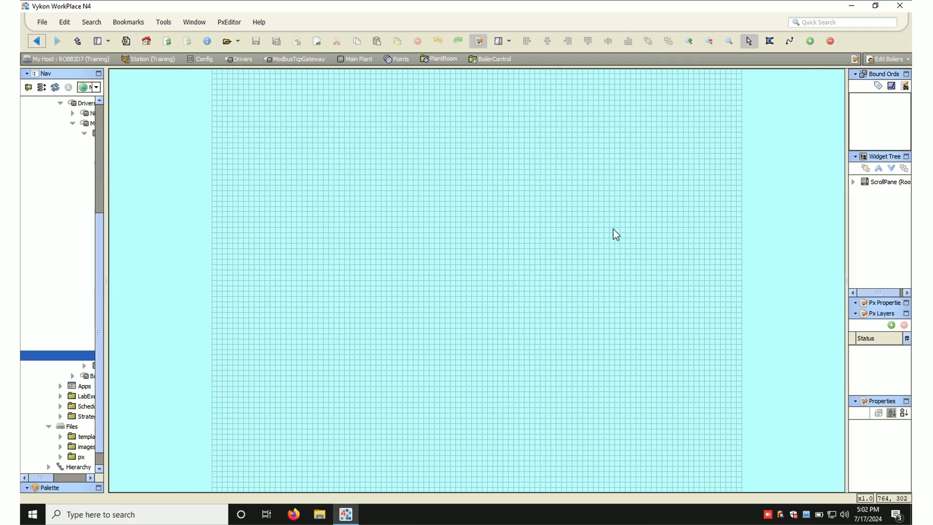
{"action": "left_click_drag", "start_coordinate": [848, 196], "coordinate": [751, 197]}
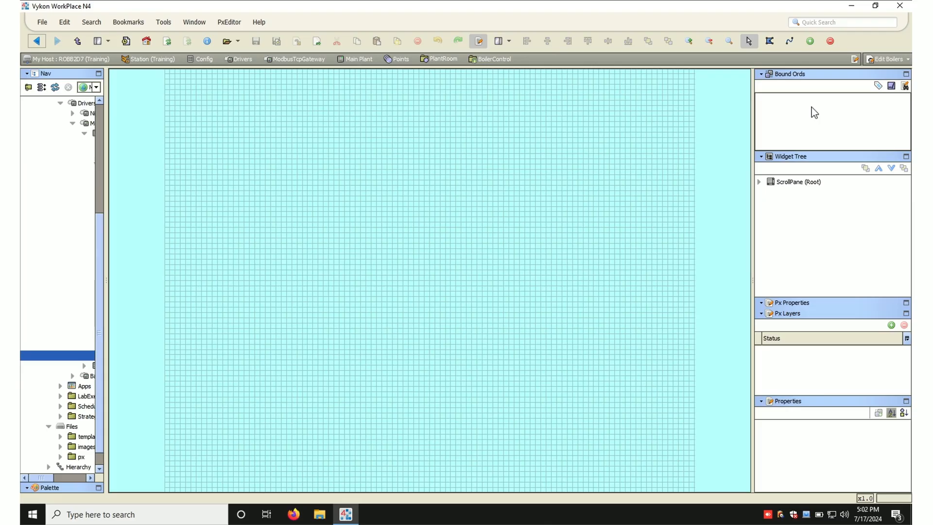
- Expand the ScrollPane in the widget tree, select its CanvasPane, and examine the Px Properties and Px Layers areas
{"action": "left_click", "coordinate": [759, 182]}
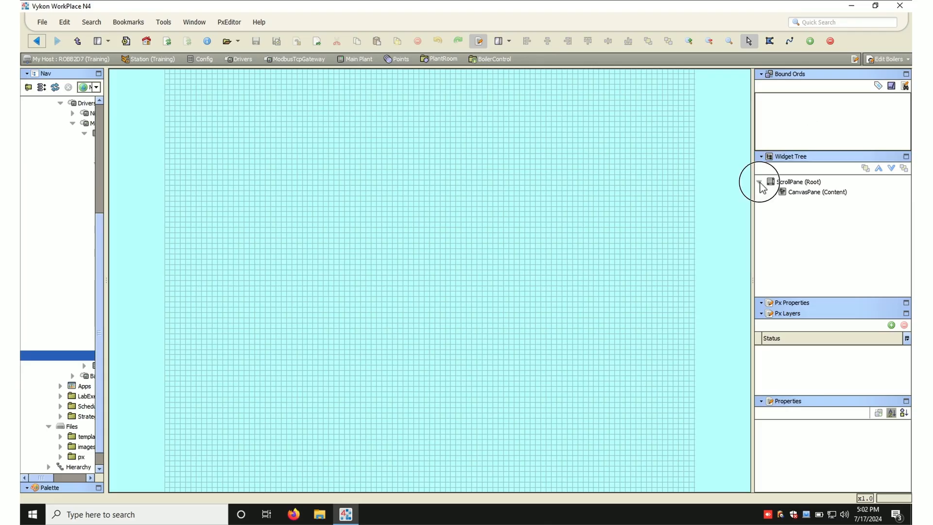
{"action": "left_click", "coordinate": [792, 181]}
{"action": "left_click", "coordinate": [796, 192]}
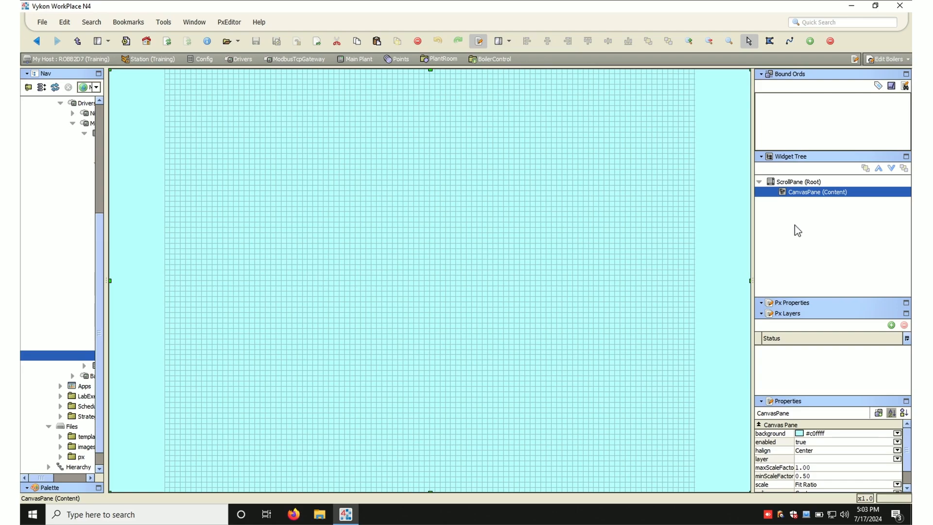
{"action": "left_click", "coordinate": [783, 301]}
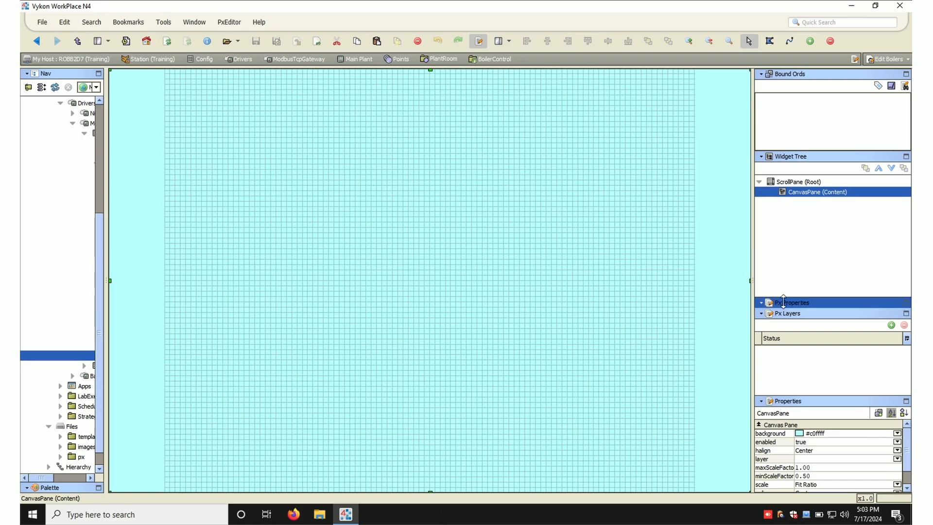
{"action": "left_click_drag", "start_coordinate": [783, 302], "coordinate": [792, 370]}
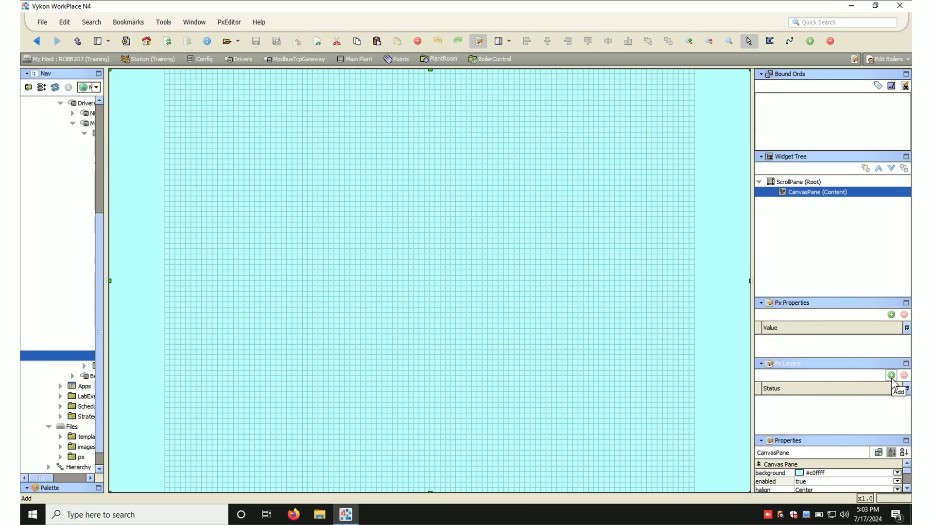
{"action": "left_click_drag", "start_coordinate": [859, 362], "coordinate": [860, 298]}
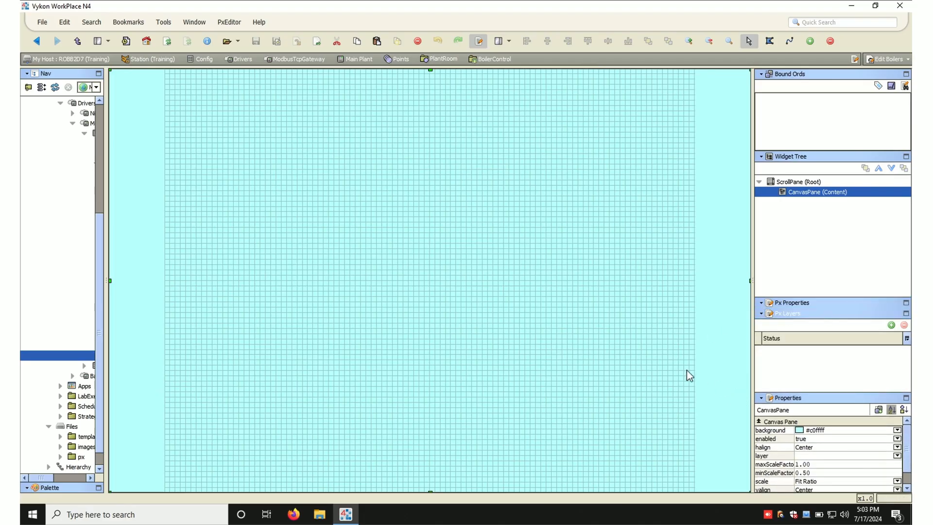
- Review the CanvasPane's properties dialog without changes and enlarge the docked Properties pane
{"action": "left_click", "coordinate": [610, 374]}
{"action": "double_click", "coordinate": [610, 371]}
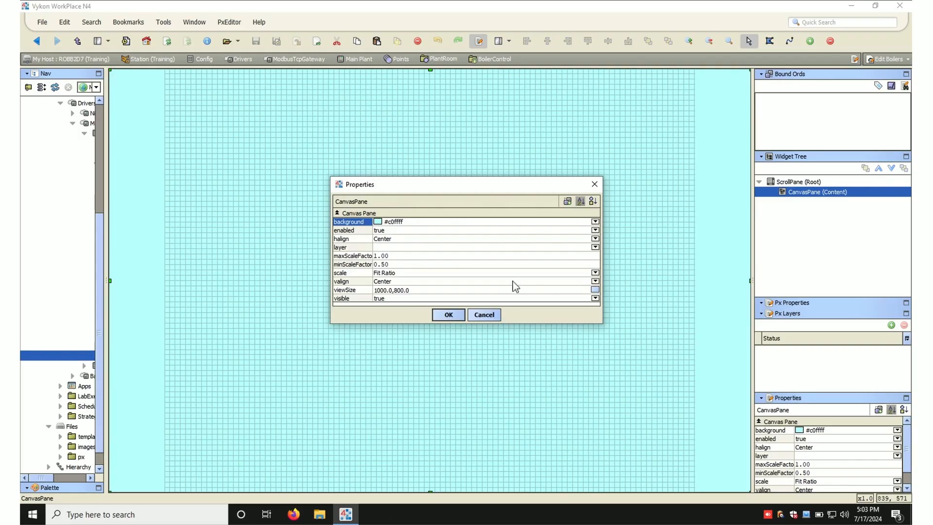
{"action": "left_click", "coordinate": [496, 317]}
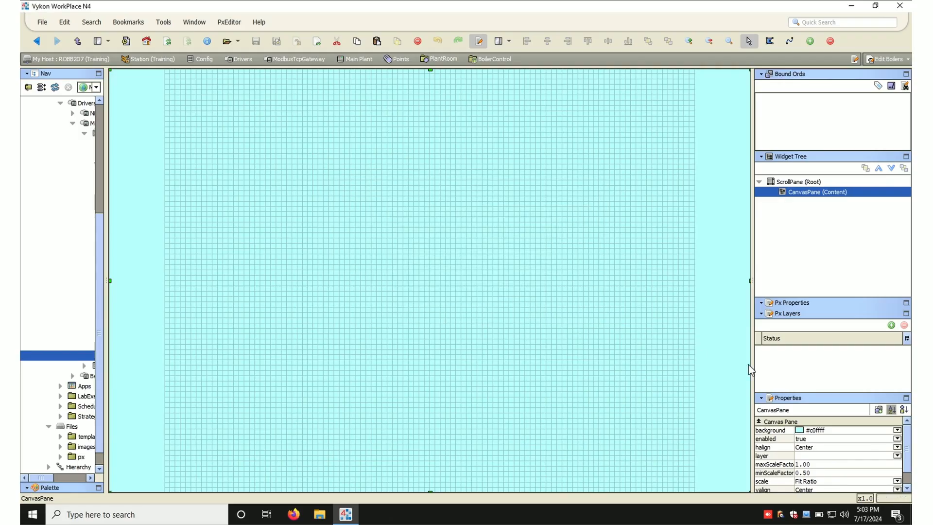
{"action": "left_click_drag", "start_coordinate": [802, 387], "coordinate": [802, 327]}
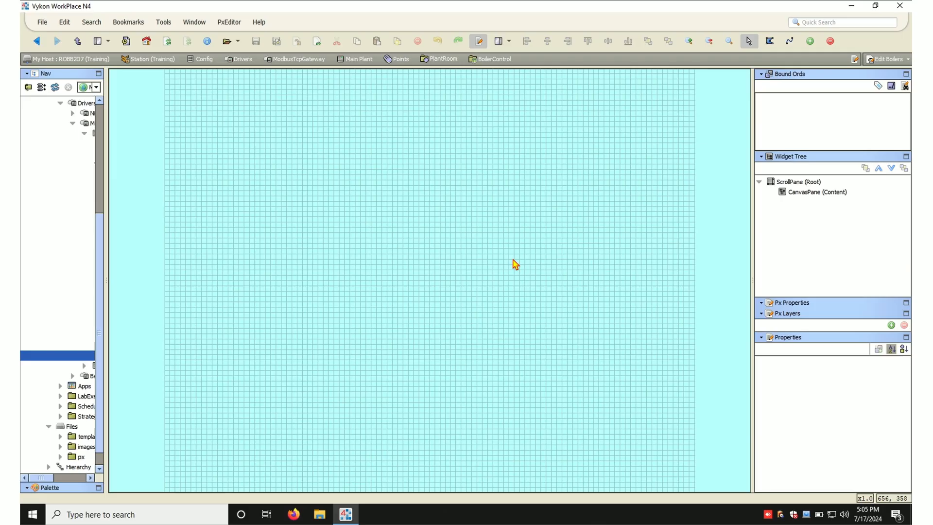
- Open the CanvasPane's properties and examine the available scale options, keeping Fit Ratio
{"action": "left_click", "coordinate": [515, 263]}
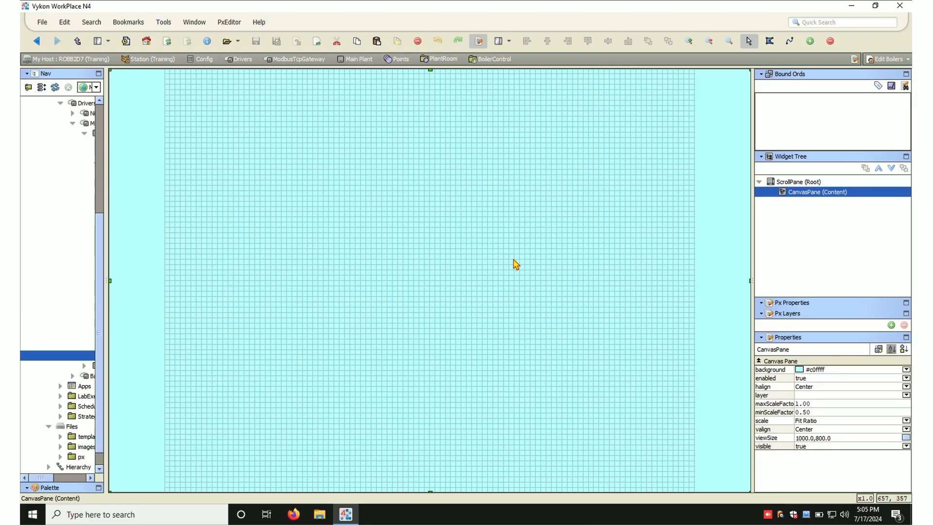
{"action": "double_click", "coordinate": [516, 265]}
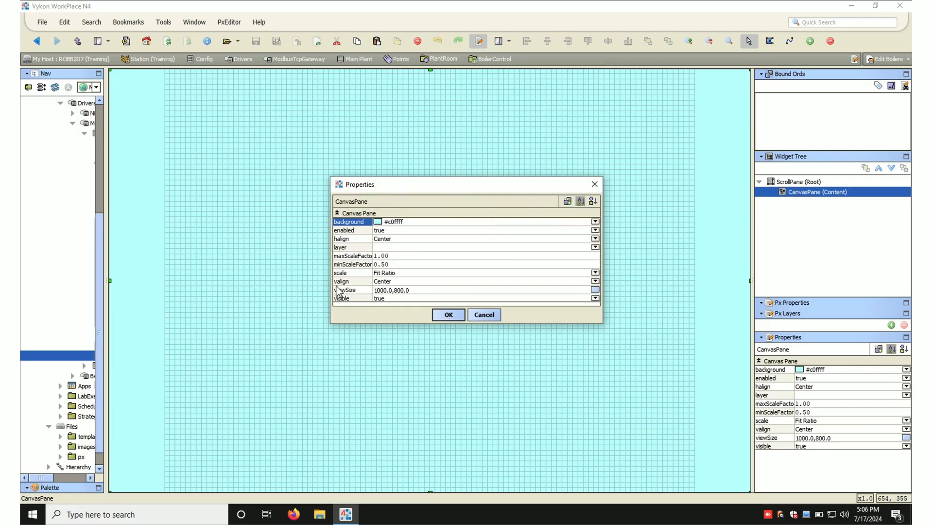
{"action": "left_click", "coordinate": [348, 274]}
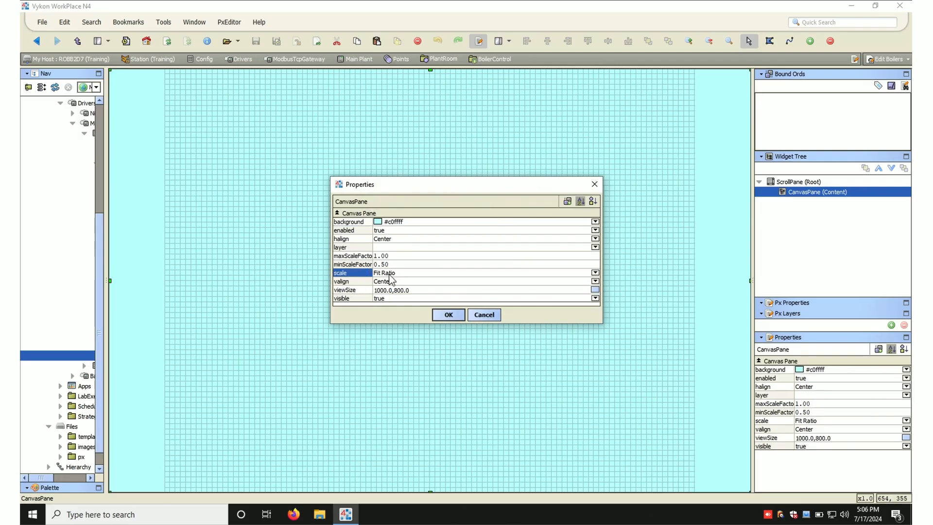
{"action": "left_click", "coordinate": [398, 274]}
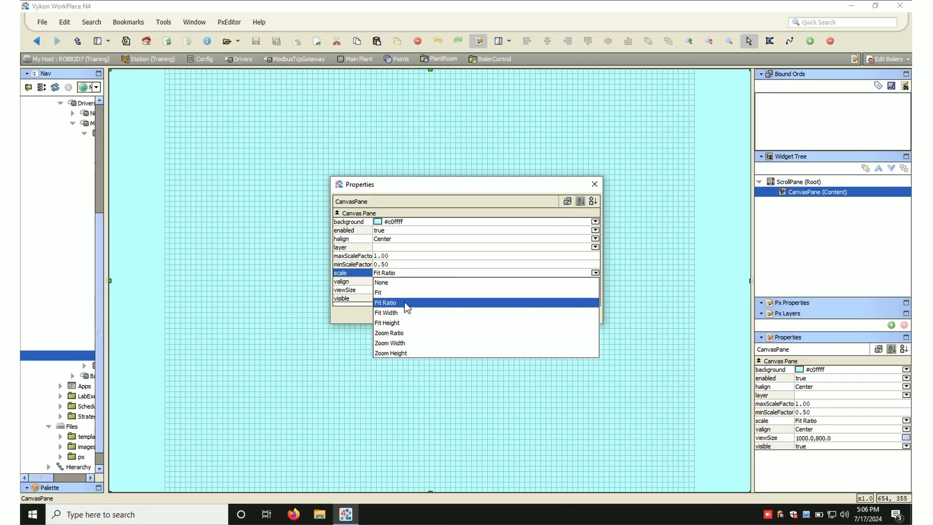
{"action": "left_click", "coordinate": [491, 255]}
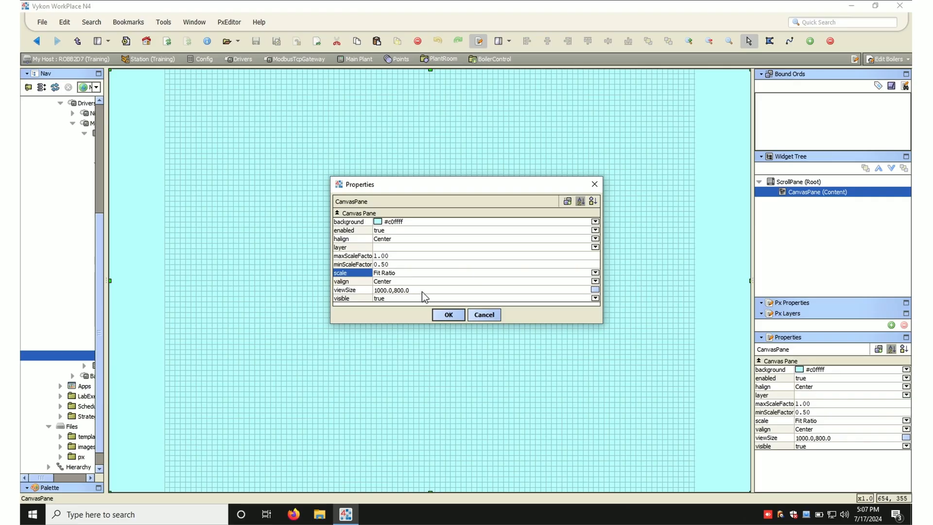
- Set the CanvasPane's view size to 1920 wide by 1080 high and check it by toggling edit mode off and on
{"action": "double_click", "coordinate": [421, 291]}
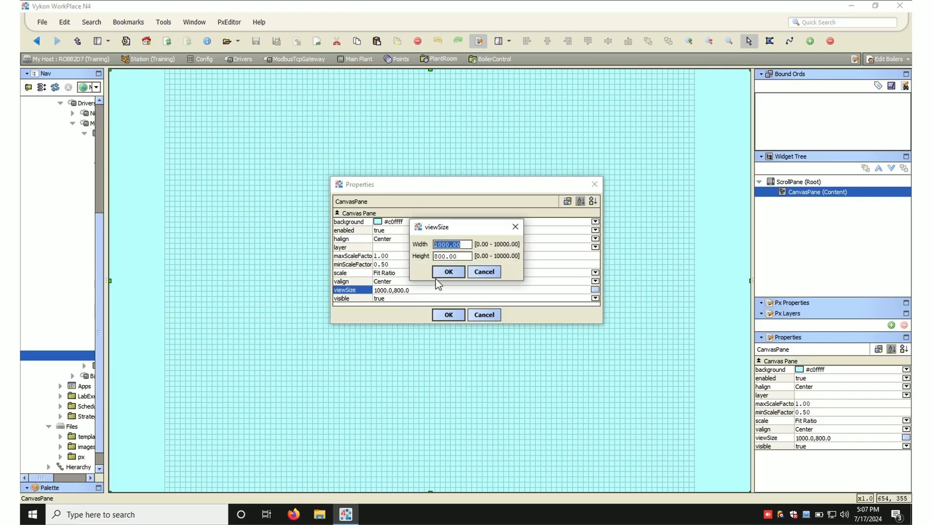
{"action": "type", "text": "1600"}
{"action": "left_click_drag", "start_coordinate": [451, 245], "coordinate": [335, 247]}
{"action": "type", "text": "1920"}
{"action": "key", "text": "Tab"}
{"action": "type", "text": "1080"}
{"action": "left_click", "coordinate": [455, 256]}
{"action": "key", "text": "BackSpace"}
{"action": "key", "text": "BackSpace"}
{"action": "key", "text": "BackSpace"}
{"action": "key", "text": "BackSpace"}
{"action": "type", "text": "900"}
{"action": "key", "text": "BackSpace"}
{"action": "key", "text": "BackSpace"}
{"action": "key", "text": "BackSpace"}
{"action": "type", "text": "1080"}
{"action": "left_click", "coordinate": [449, 272]}
{"action": "left_click", "coordinate": [449, 315]}
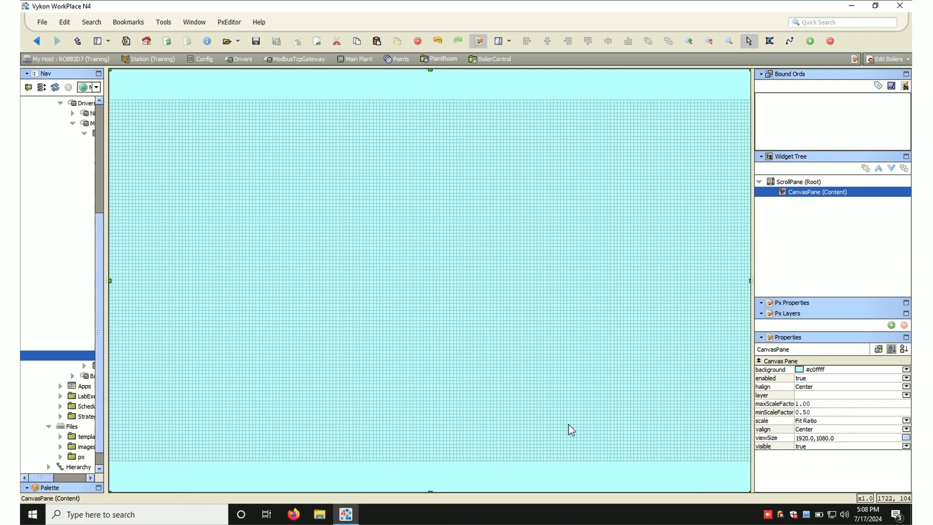
{"action": "left_click", "coordinate": [479, 42]}
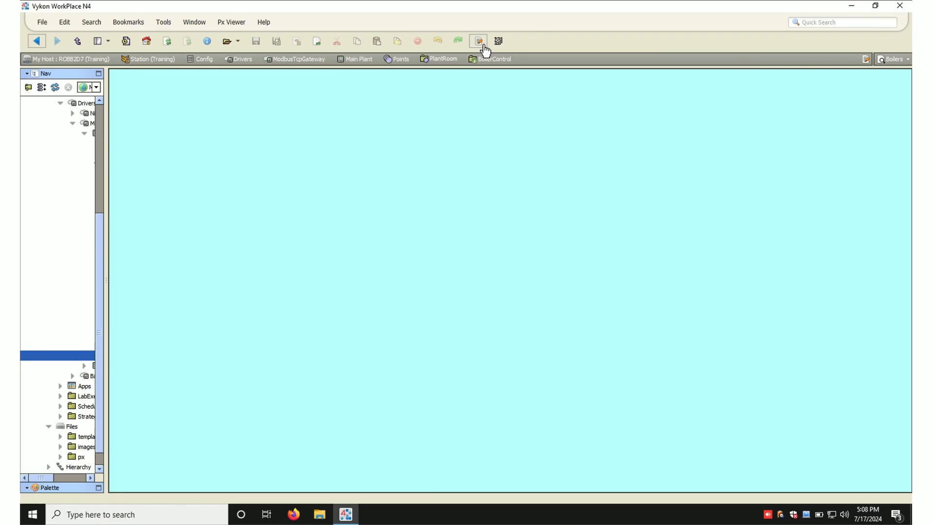
{"action": "left_click", "coordinate": [481, 43]}
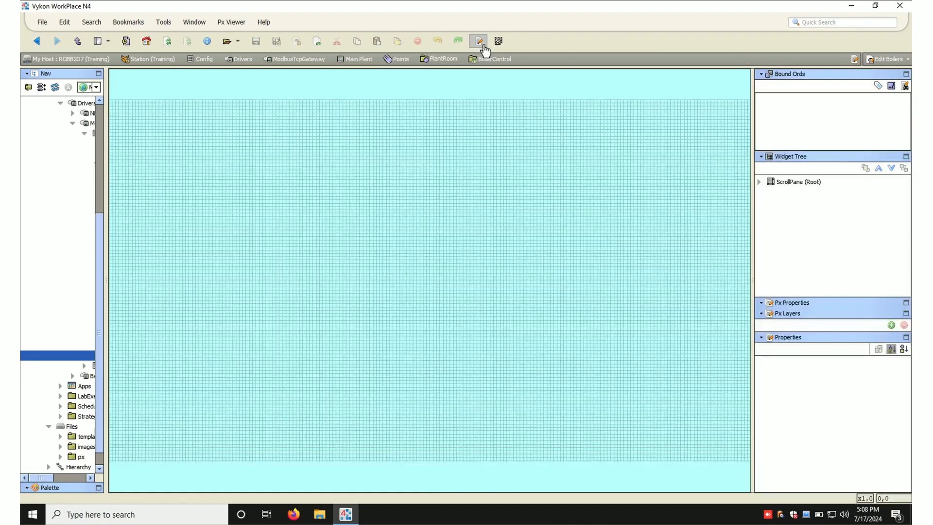
- Widen the docked side bar slightly and set the CanvasPane's view size to 1600 wide by 900 high
{"action": "mouse_move", "coordinate": [752, 165]}
{"action": "left_mouse_down"}
{"action": "mouse_move", "coordinate": [837, 168]}
{"action": "mouse_move", "coordinate": [738, 170]}
{"action": "left_mouse_up"}
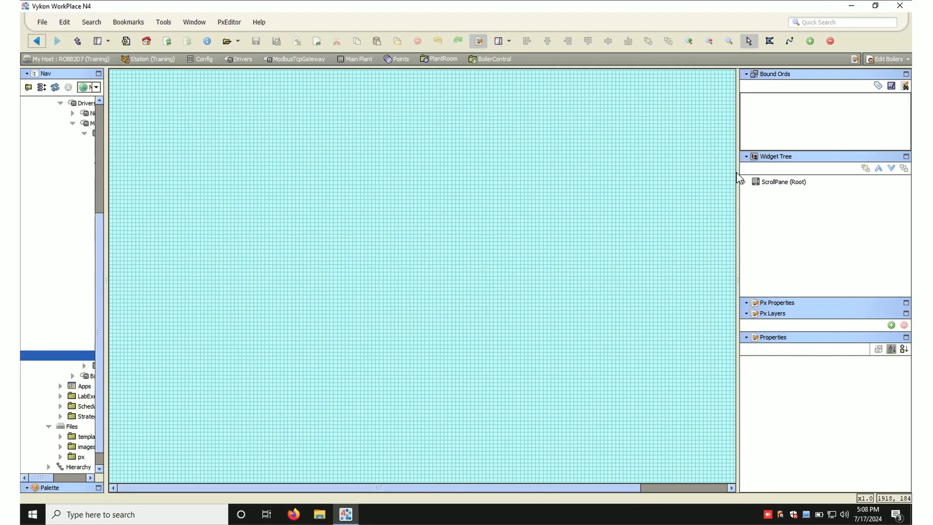
{"action": "left_click", "coordinate": [481, 46]}
{"action": "left_click", "coordinate": [418, 165]}
{"action": "double_click", "coordinate": [418, 166]}
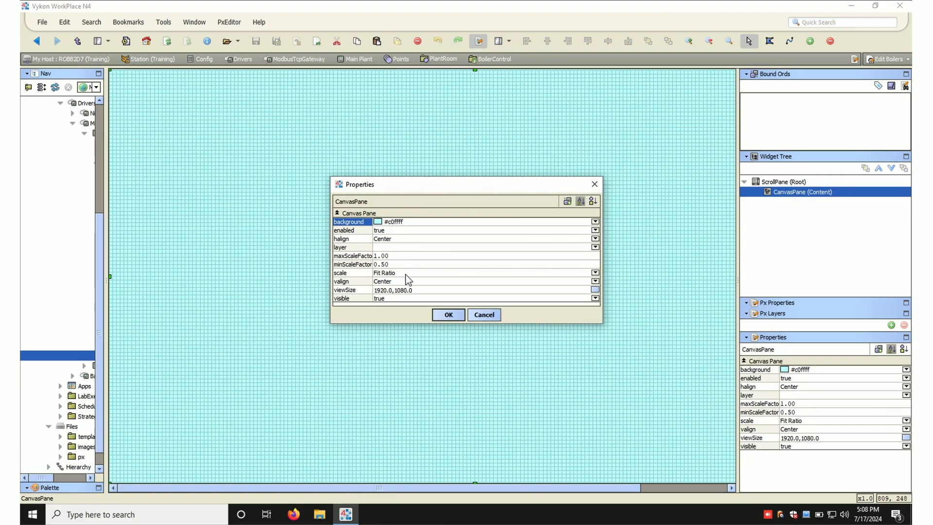
{"action": "left_click", "coordinate": [403, 290]}
{"action": "type", "text": "1600"}
{"action": "key", "text": "Tab"}
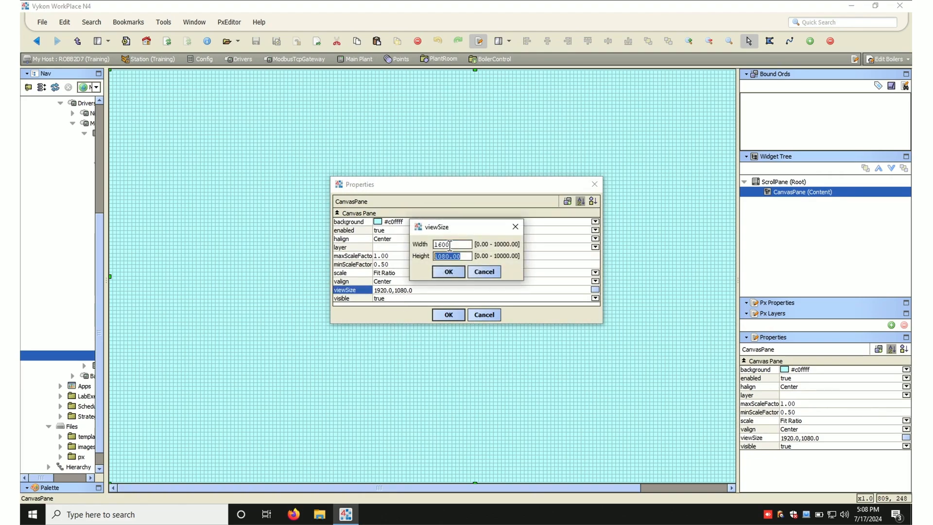
{"action": "type", "text": "900"}
{"action": "left_click", "coordinate": [456, 270]}
{"action": "left_click", "coordinate": [456, 315]}
- Check the resized canvas by toggling edit mode off and on, and narrow the docked side bar slightly
{"action": "left_click", "coordinate": [478, 41]}
{"action": "left_click", "coordinate": [479, 41]}
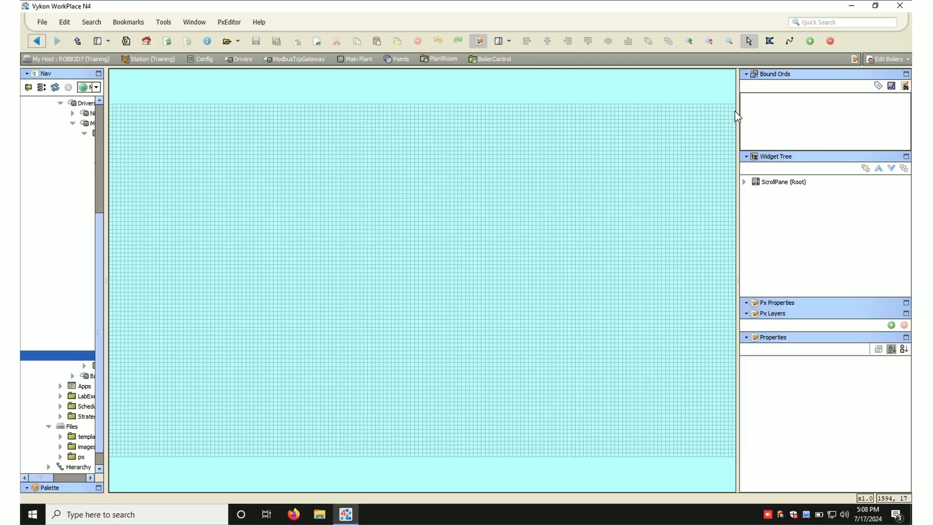
{"action": "mouse_move", "coordinate": [737, 111]}
{"action": "left_mouse_down"}
{"action": "mouse_move", "coordinate": [761, 111]}
{"action": "mouse_move", "coordinate": [743, 111]}
{"action": "left_mouse_up"}
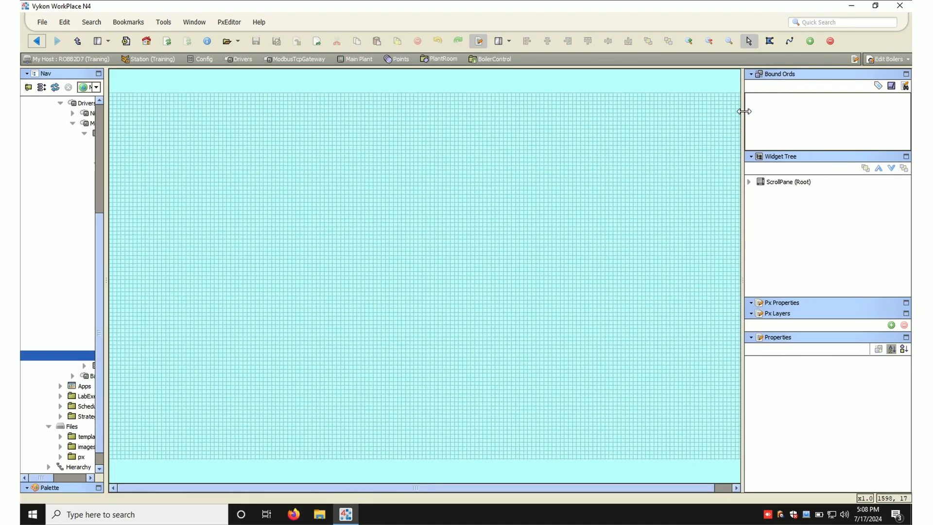
- Examine the CanvasPane's scale options and its maximum and minimum scale factors, and close its properties without changes
{"action": "double_click", "coordinate": [596, 177]}
{"action": "left_click", "coordinate": [396, 273]}
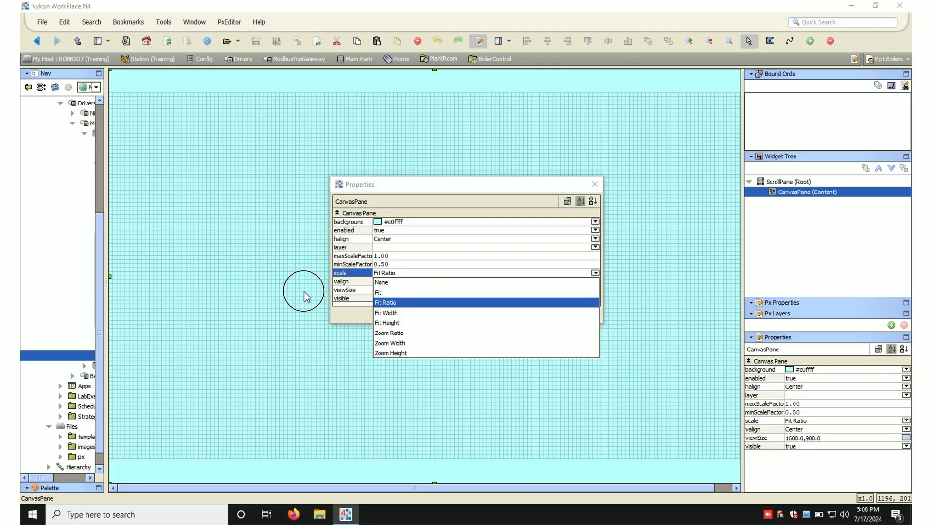
{"action": "left_click", "coordinate": [396, 265]}
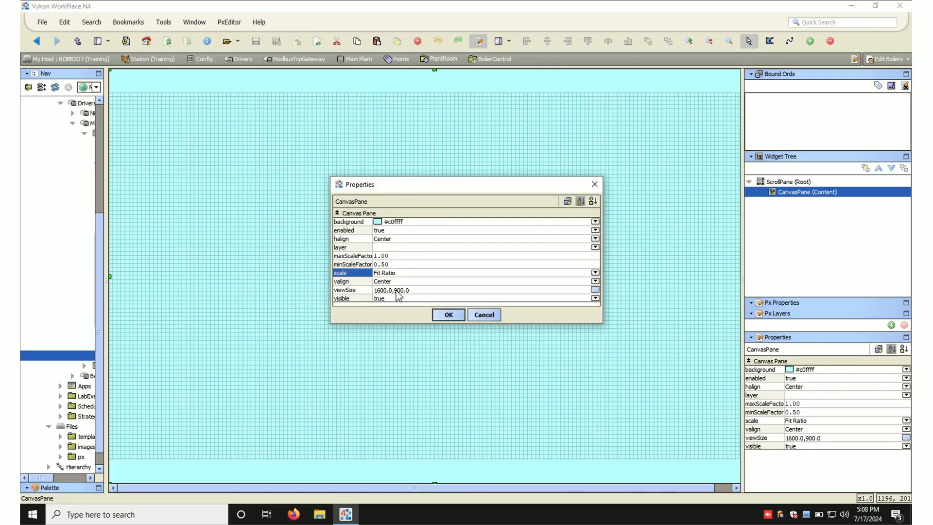
{"action": "left_click", "coordinate": [405, 274]}
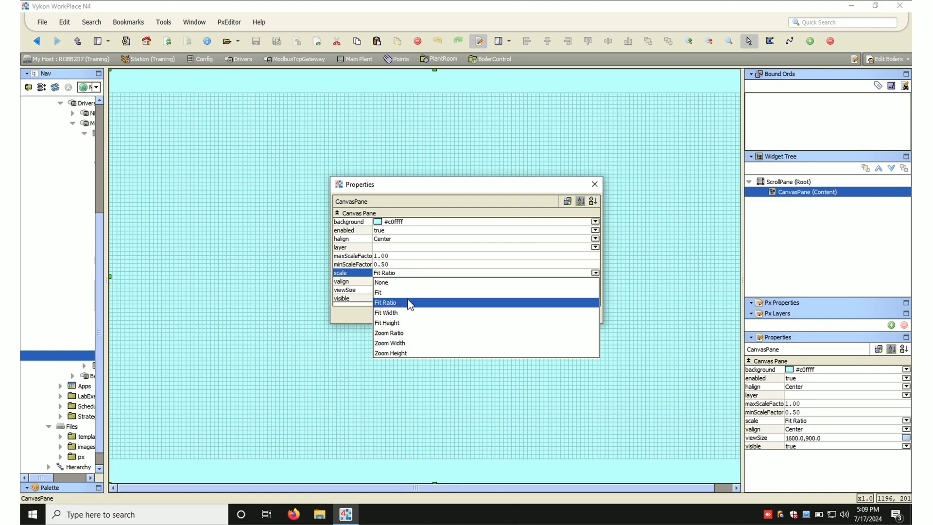
{"action": "left_click", "coordinate": [430, 263]}
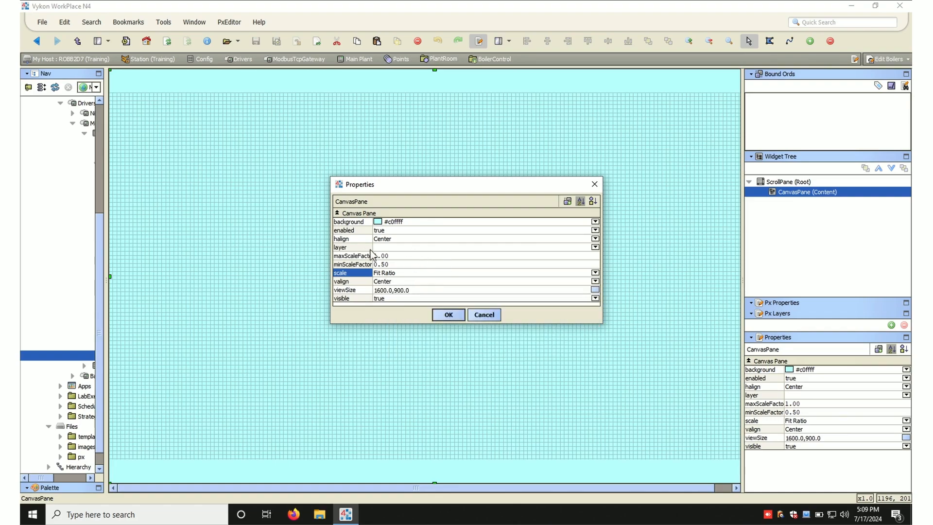
{"action": "left_click_drag", "start_coordinate": [372, 250], "coordinate": [401, 252]}
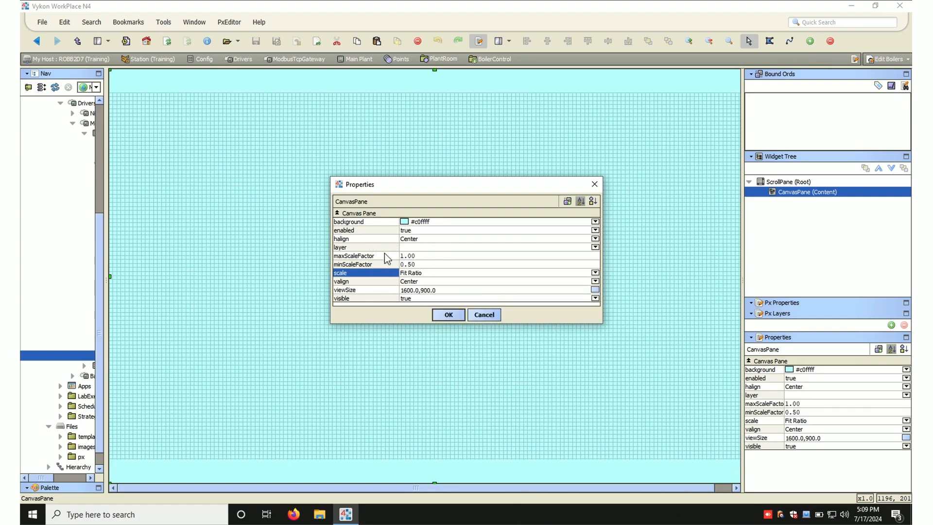
{"action": "left_click", "coordinate": [384, 255]}
{"action": "left_click", "coordinate": [421, 256]}
{"action": "left_click", "coordinate": [421, 265]}
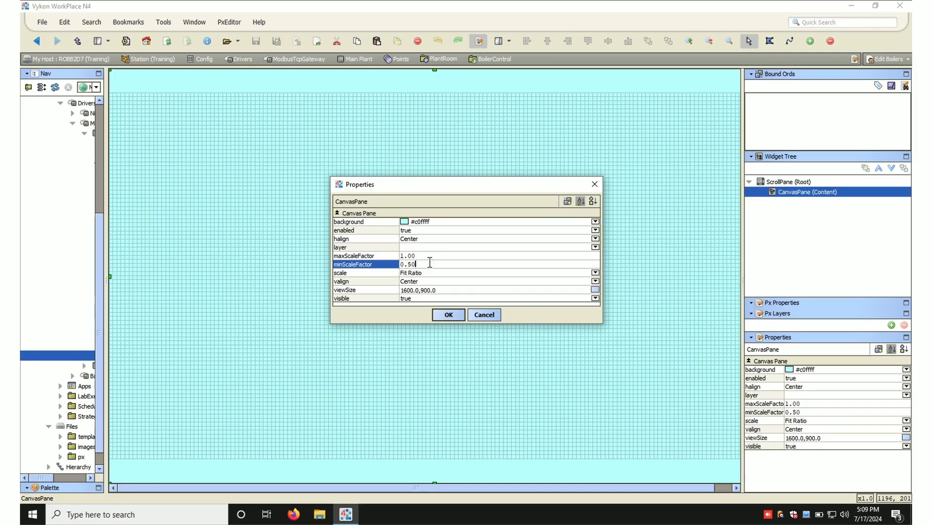
{"action": "left_click", "coordinate": [473, 314]}
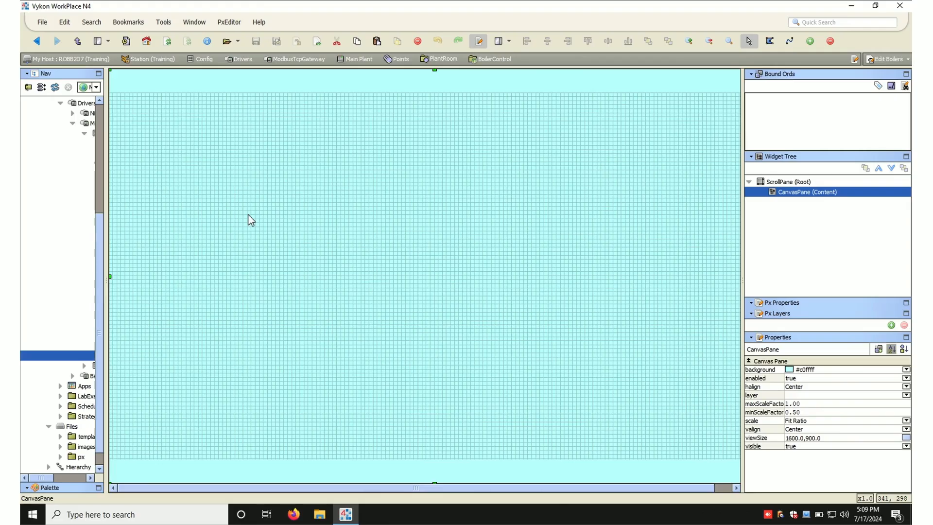
- Add a new Label widget to the upper part of the canvas at about 420, 210 and select it in the widget tree
{"action": "left_click", "coordinate": [281, 176]}
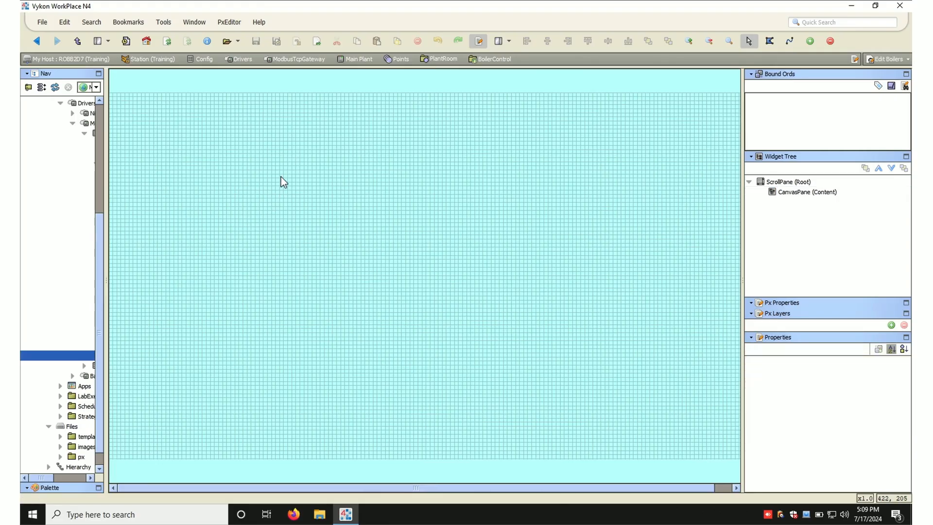
{"action": "right_click", "coordinate": [281, 177]}
{"action": "mouse_move", "coordinate": [311, 187]}
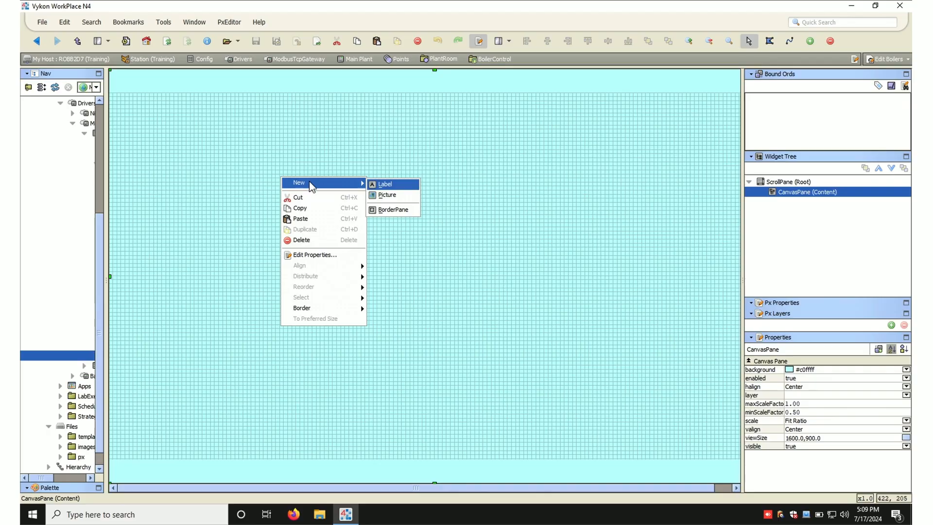
{"action": "left_click", "coordinate": [401, 185]}
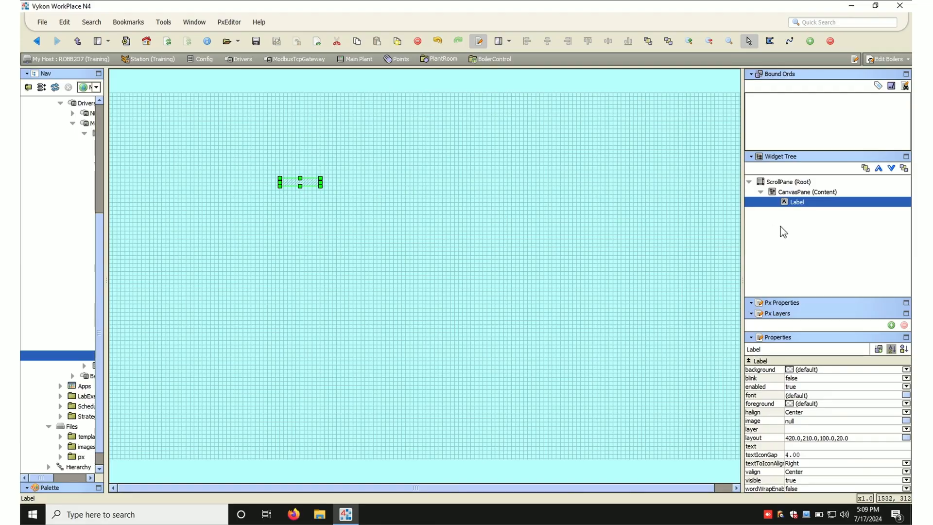
{"action": "left_click", "coordinate": [798, 222]}
{"action": "left_click", "coordinate": [798, 203]}
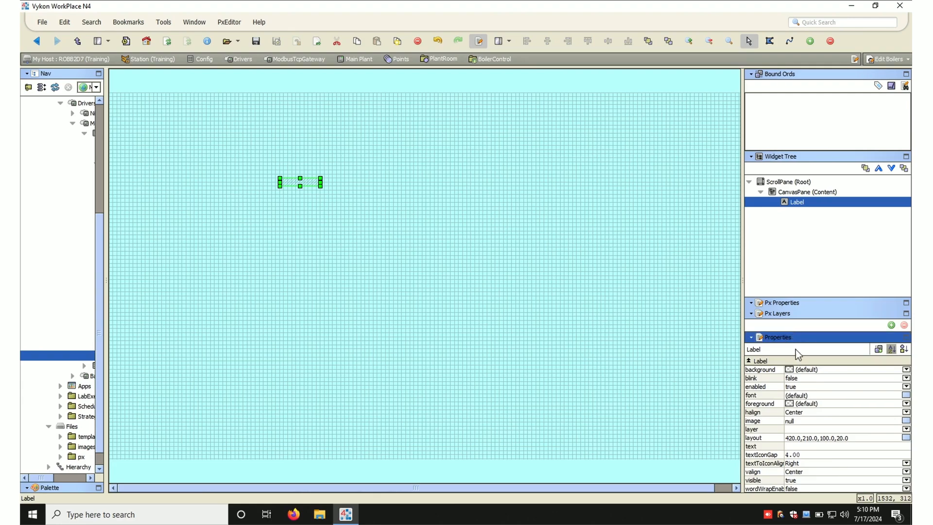
{"action": "left_click", "coordinate": [448, 233]}
- Set the label's text to "Hello There" and open its font for editing with Null/Default turned off
{"action": "double_click", "coordinate": [306, 183]}
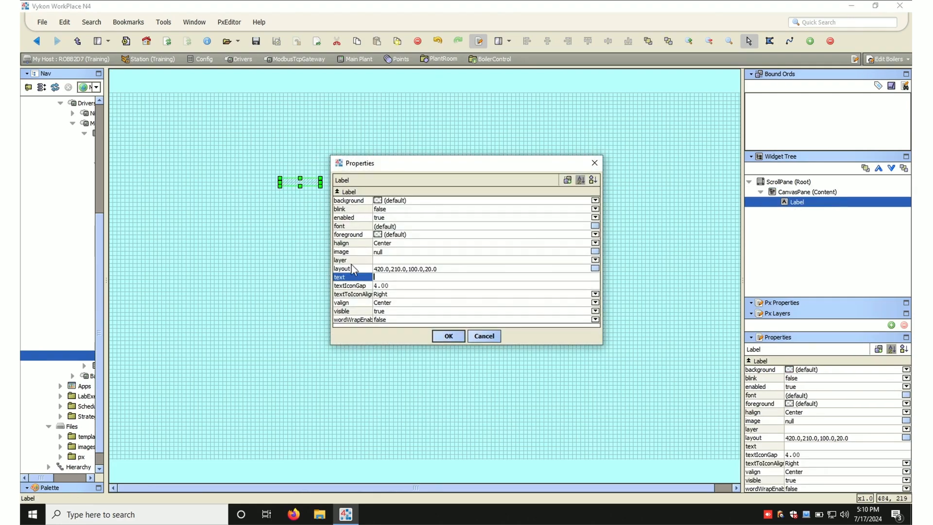
{"action": "type", "text": "Hello There"}
{"action": "left_click", "coordinate": [381, 226]}
{"action": "left_click", "coordinate": [467, 256]}
- Browse the available fonts and try Sitka Display, Tahoma, Sitka Banner and Microsoft Yi Baiti for the label
{"action": "left_click", "coordinate": [459, 244]}
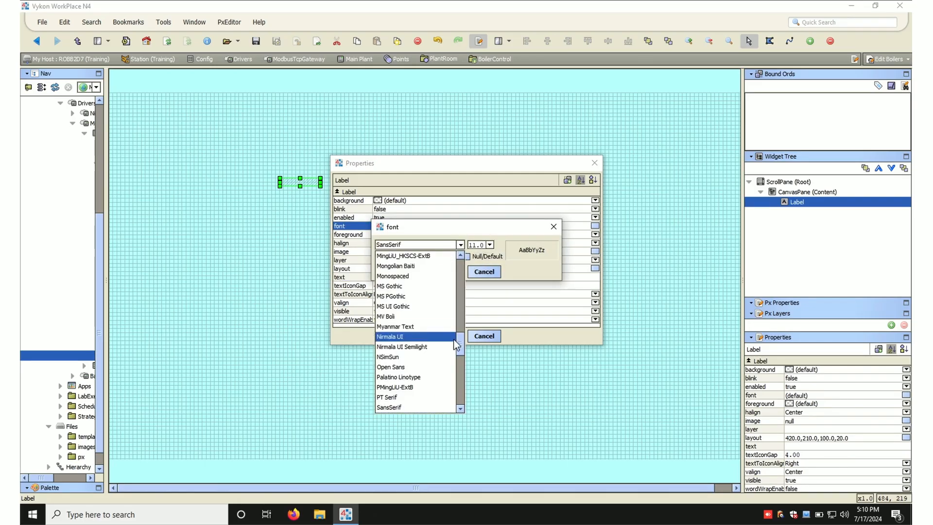
{"action": "left_click_drag", "start_coordinate": [462, 343], "coordinate": [469, 266]}
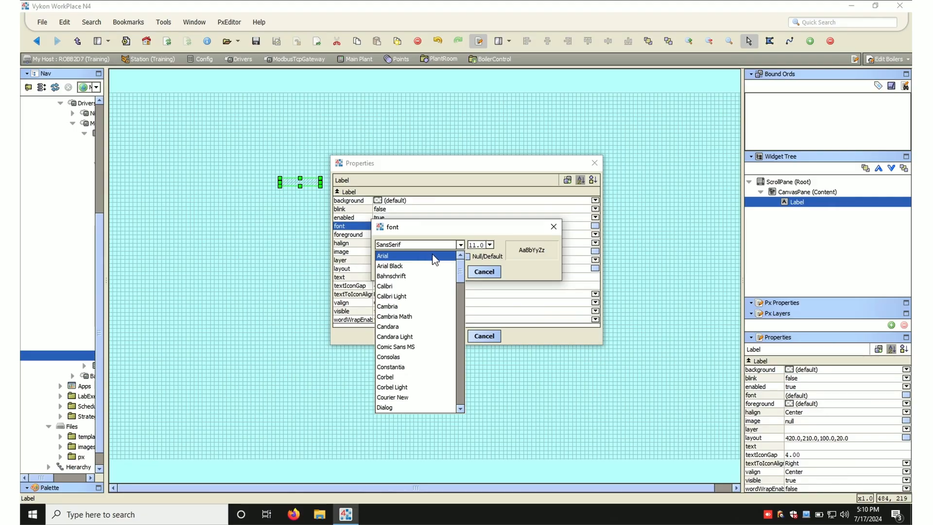
{"action": "left_click", "coordinate": [461, 269]}
{"action": "left_click_drag", "start_coordinate": [461, 269], "coordinate": [459, 379]}
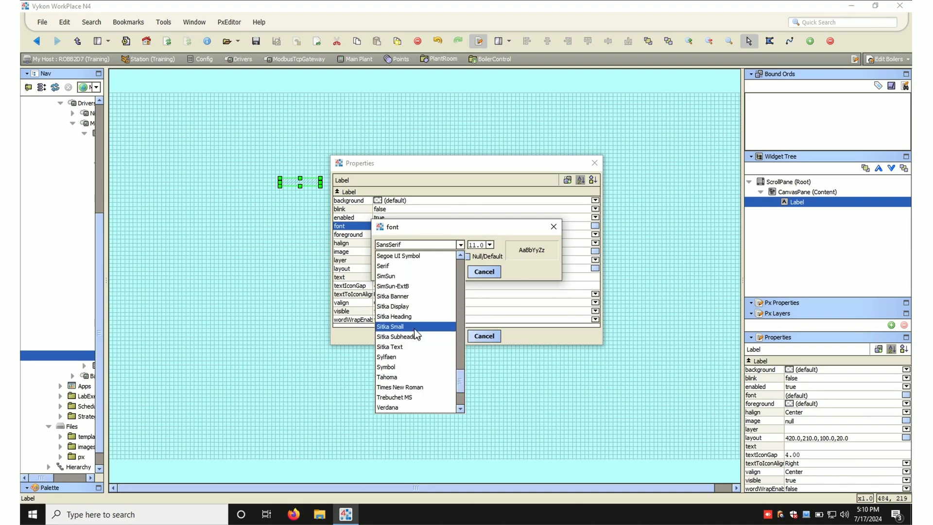
{"action": "left_click", "coordinate": [417, 306]}
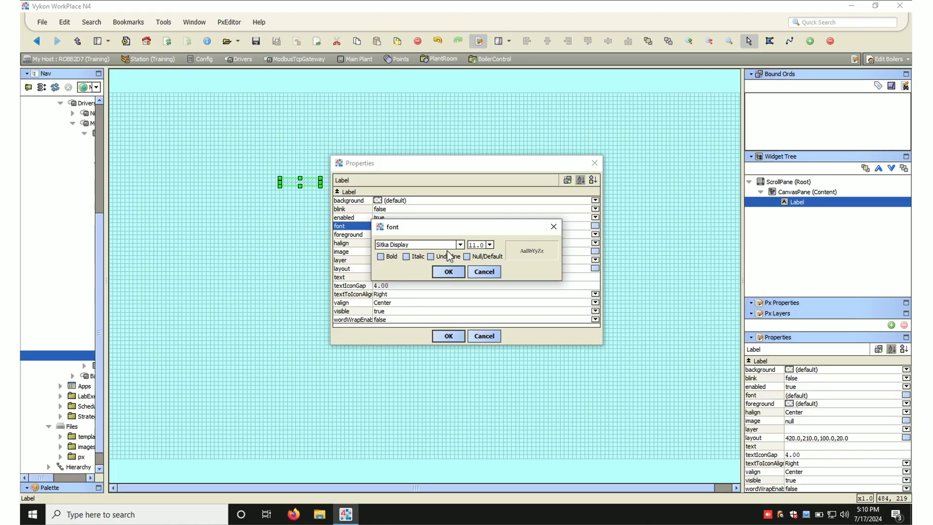
{"action": "left_click", "coordinate": [460, 244]}
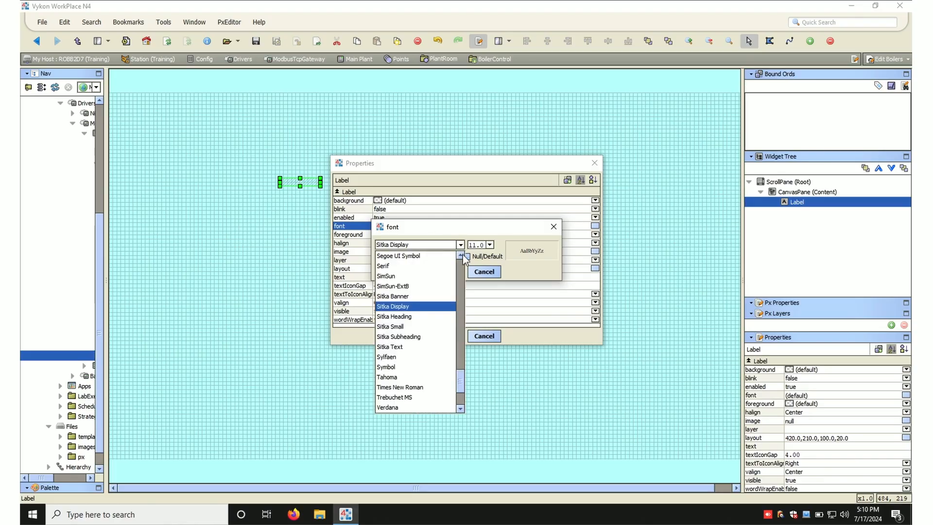
{"action": "left_click", "coordinate": [411, 378]}
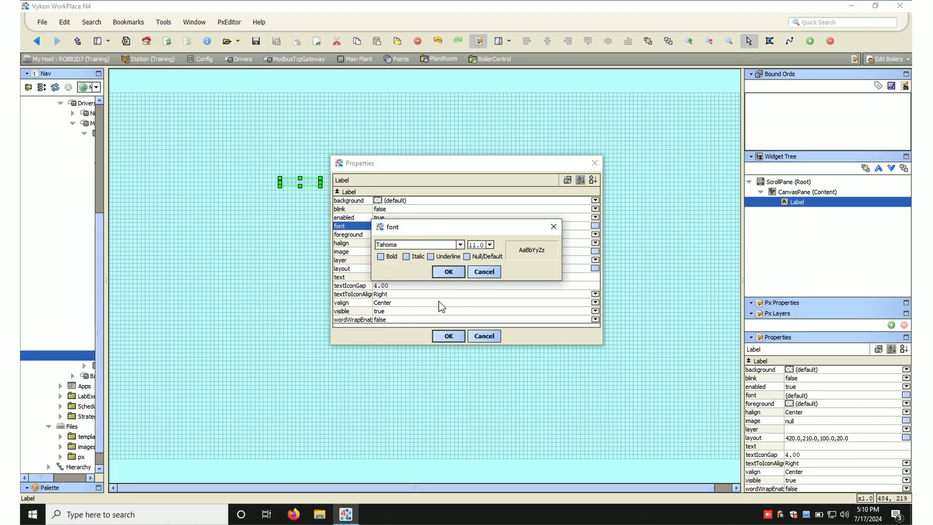
{"action": "left_click", "coordinate": [459, 244]}
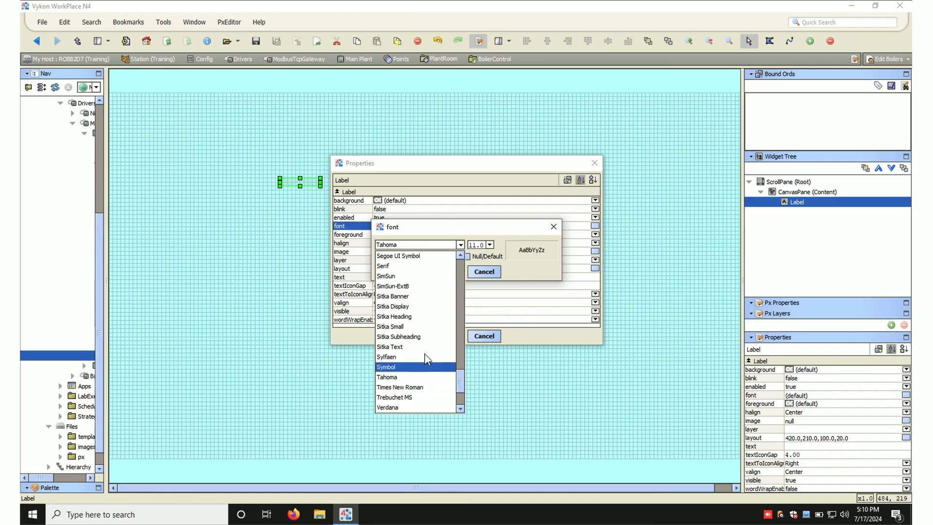
{"action": "left_click", "coordinate": [426, 298]}
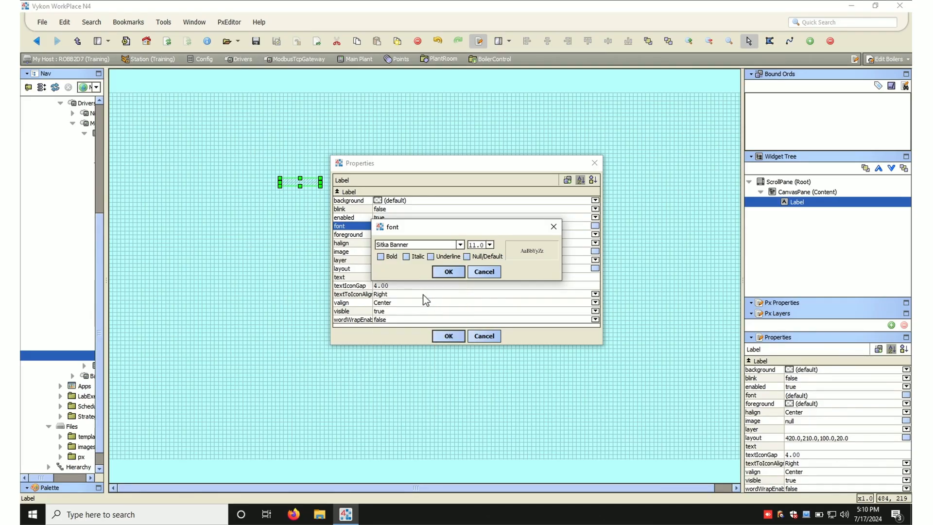
{"action": "left_click", "coordinate": [460, 245]}
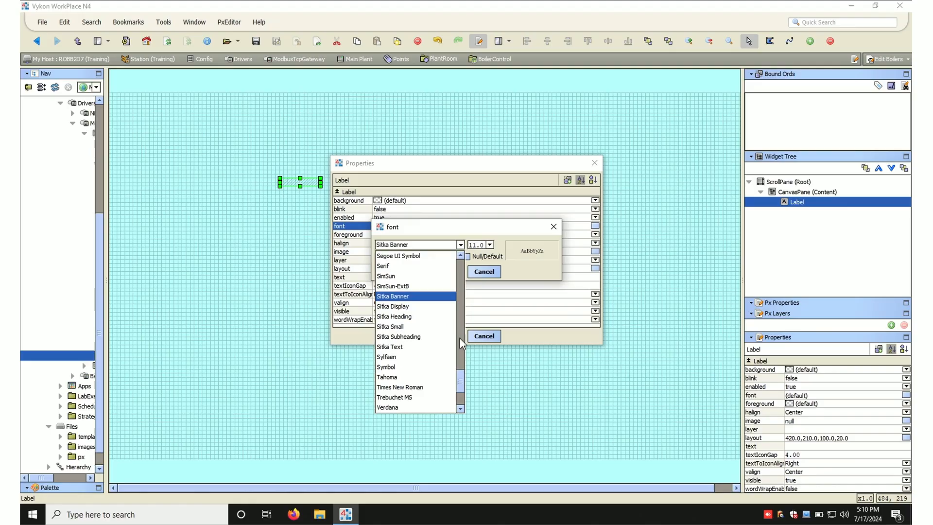
{"action": "left_click_drag", "start_coordinate": [463, 372], "coordinate": [461, 327]}
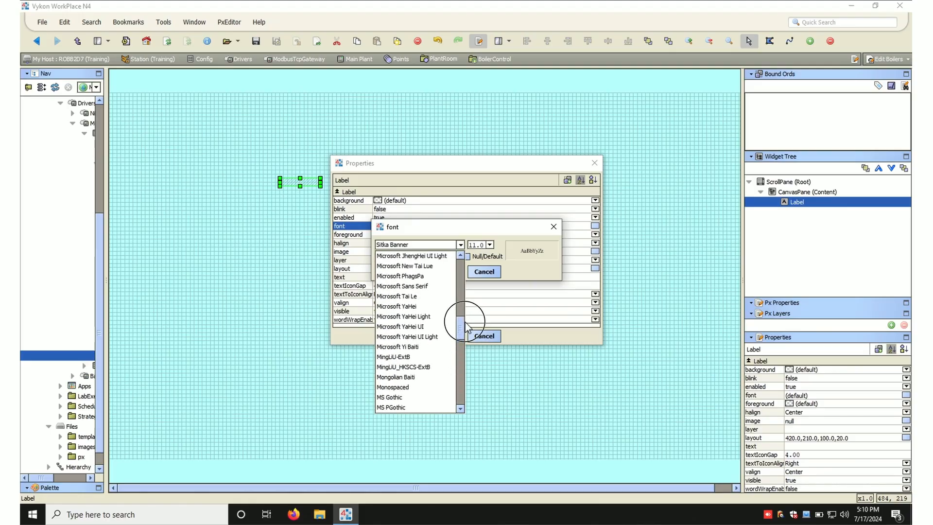
{"action": "left_click", "coordinate": [419, 346]}
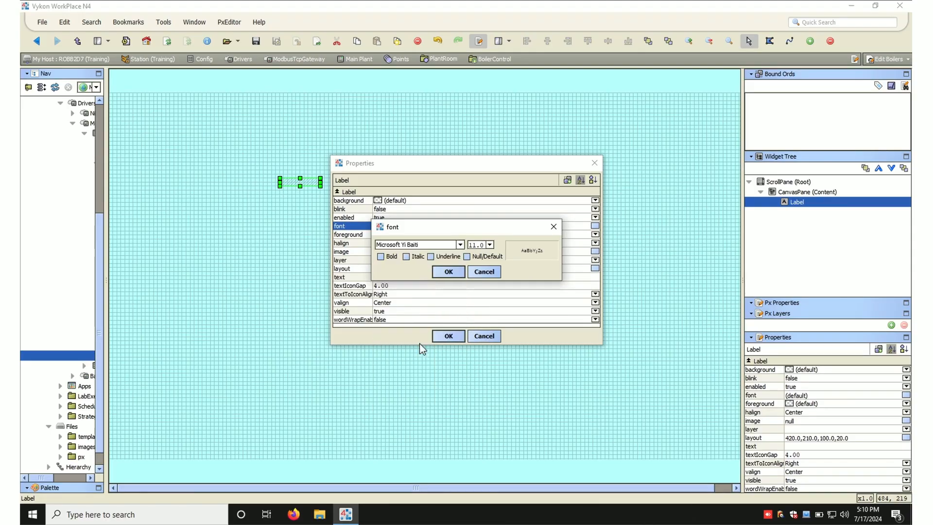
- Set the label's font to Arial at size 20
{"action": "left_click", "coordinate": [460, 245]}
{"action": "left_click_drag", "start_coordinate": [460, 323], "coordinate": [462, 245]}
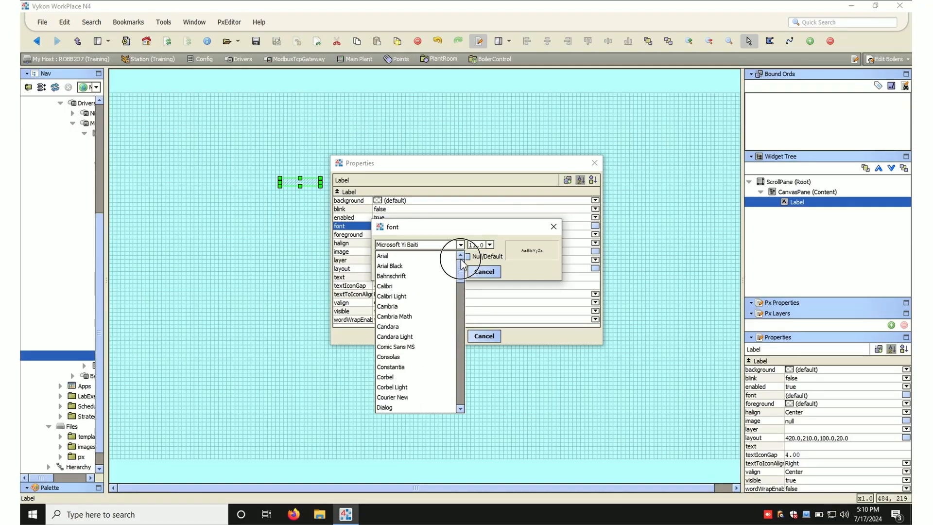
{"action": "left_click", "coordinate": [434, 258]}
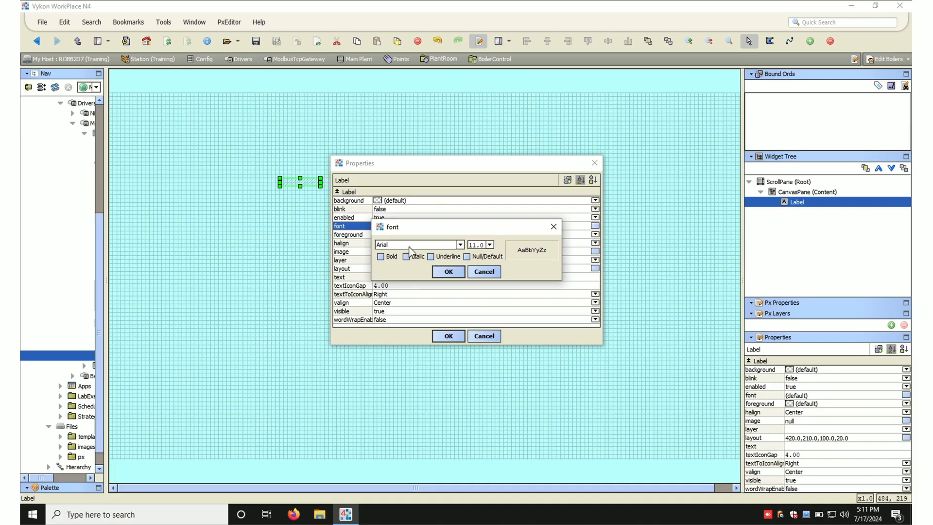
{"action": "left_click", "coordinate": [490, 245]}
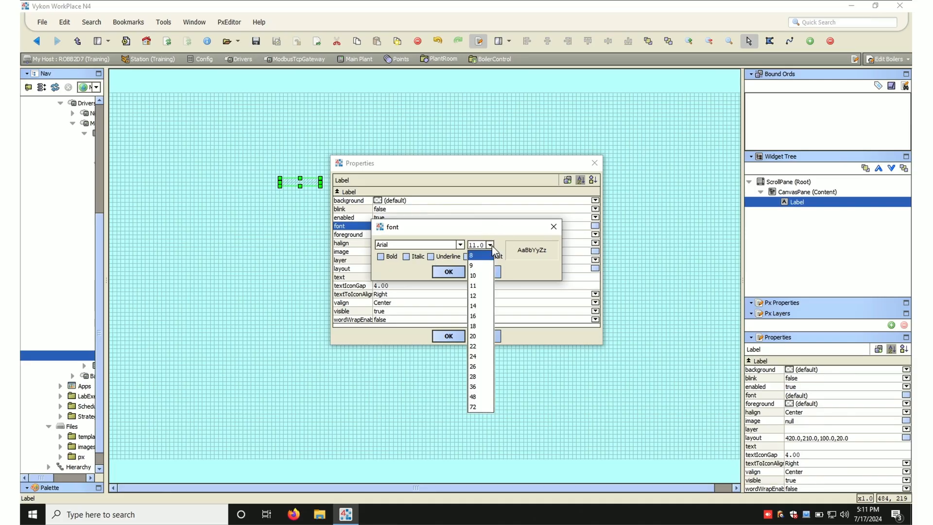
{"action": "left_click", "coordinate": [478, 336]}
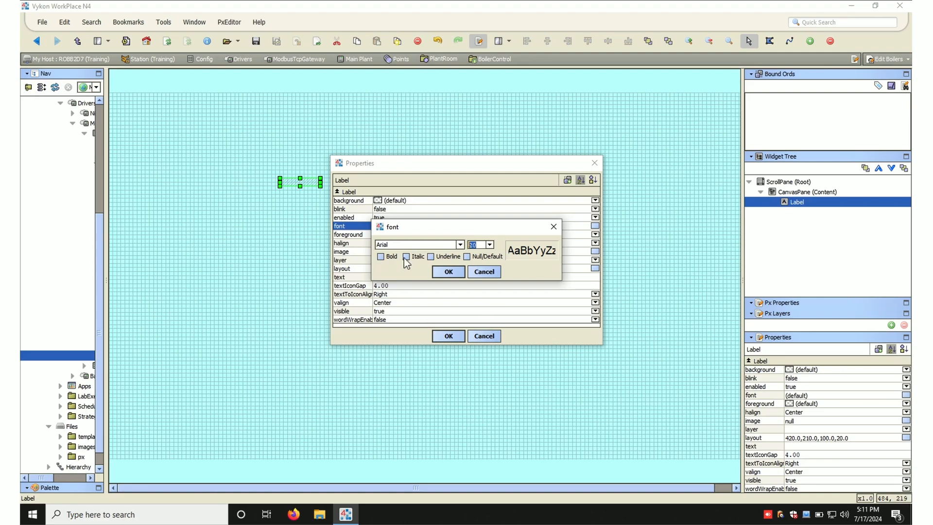
{"action": "left_click", "coordinate": [448, 273]}
- Set the label's foreground color to red and apply the label's properties
{"action": "left_click", "coordinate": [378, 235]}
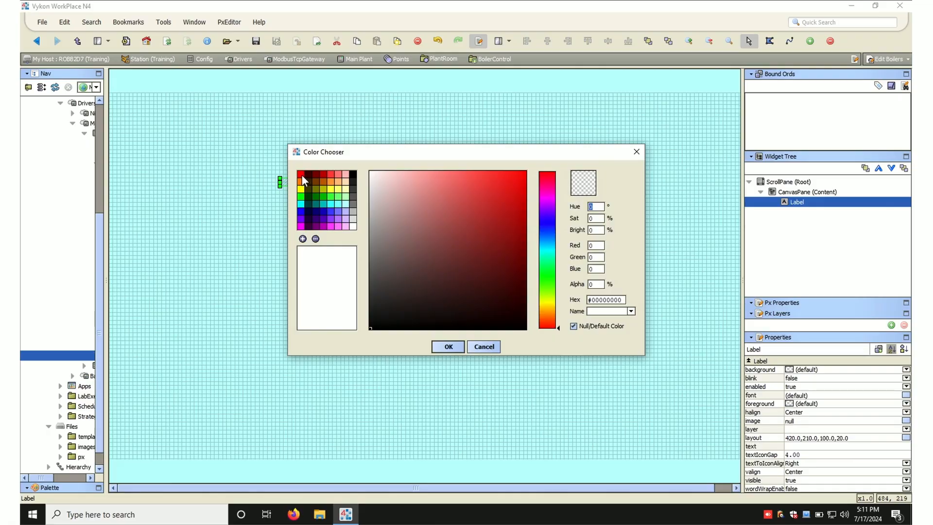
{"action": "left_click", "coordinate": [301, 174]}
{"action": "left_click", "coordinate": [447, 346]}
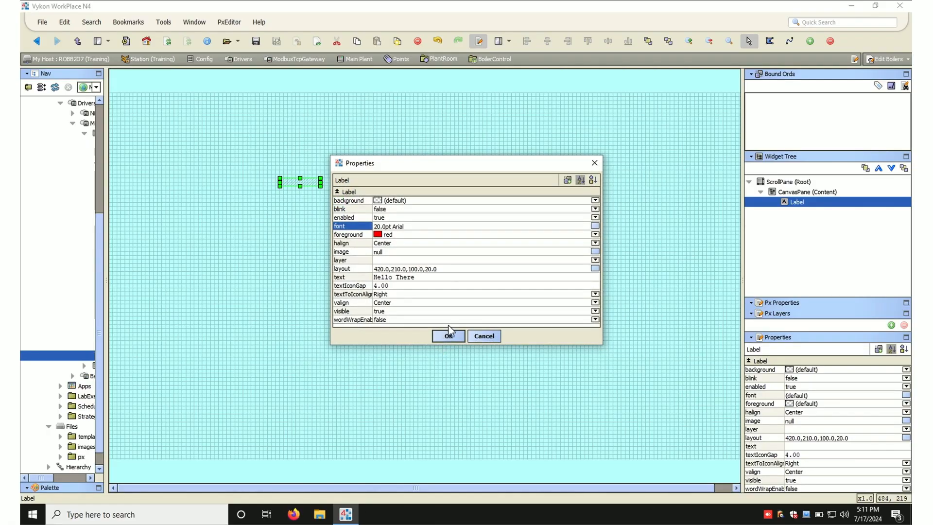
{"action": "left_click", "coordinate": [450, 336]}
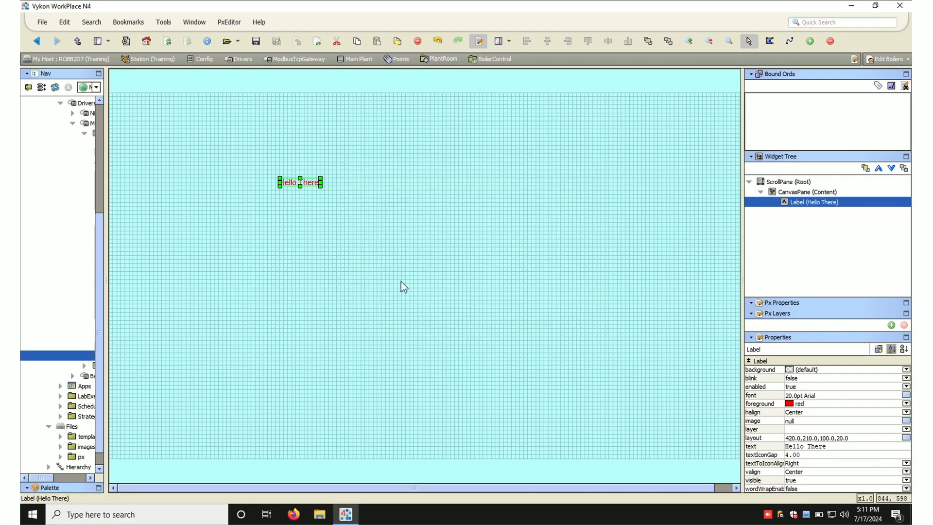
- Enlarge the Hello There label to about 310 by 40 and set its font size to 40
{"action": "left_click_drag", "start_coordinate": [321, 186], "coordinate": [406, 194]}
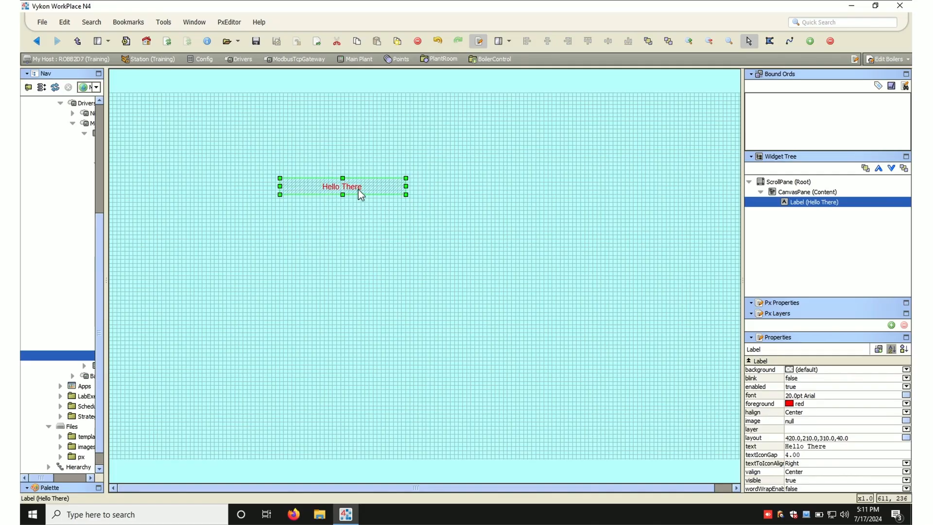
{"action": "double_click", "coordinate": [358, 189]}
{"action": "left_click", "coordinate": [401, 226]}
{"action": "double_click", "coordinate": [475, 245]}
{"action": "type", "text": "40"}
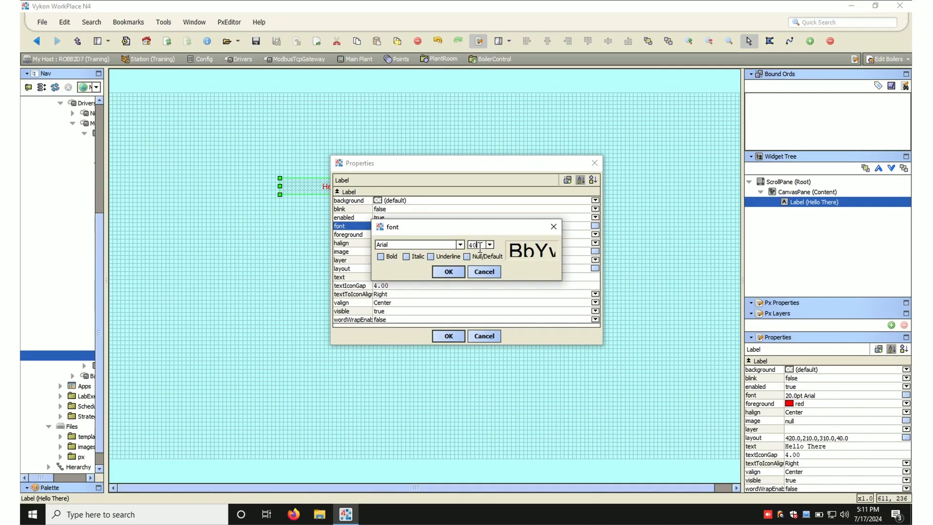
{"action": "left_click", "coordinate": [448, 272]}
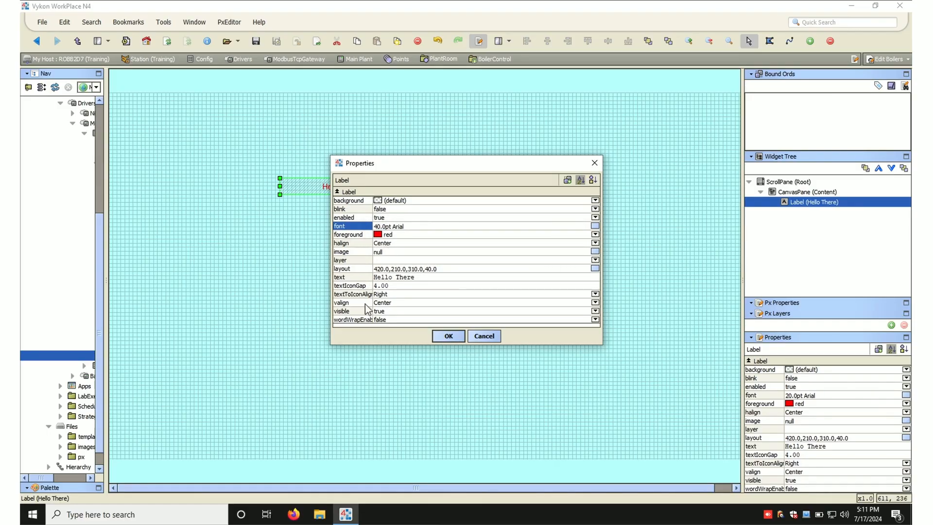
{"action": "left_click", "coordinate": [447, 336]}
- Move the Hello There label to the canvas's upper-left area, at about 30, 40
{"action": "left_click_drag", "start_coordinate": [378, 191], "coordinate": [217, 116]}
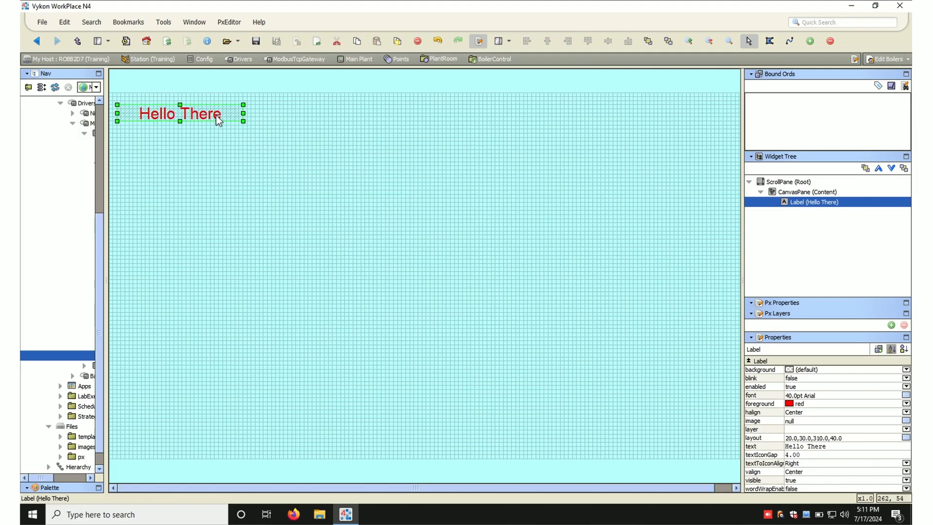
{"action": "left_click", "coordinate": [165, 85]}
{"action": "left_click", "coordinate": [174, 120]}
{"action": "mouse_move", "coordinate": [198, 115]}
{"action": "left_mouse_down"}
{"action": "mouse_move", "coordinate": [210, 188]}
{"action": "mouse_move", "coordinate": [197, 121]}
{"action": "left_mouse_up"}
{"action": "left_click", "coordinate": [115, 81]}
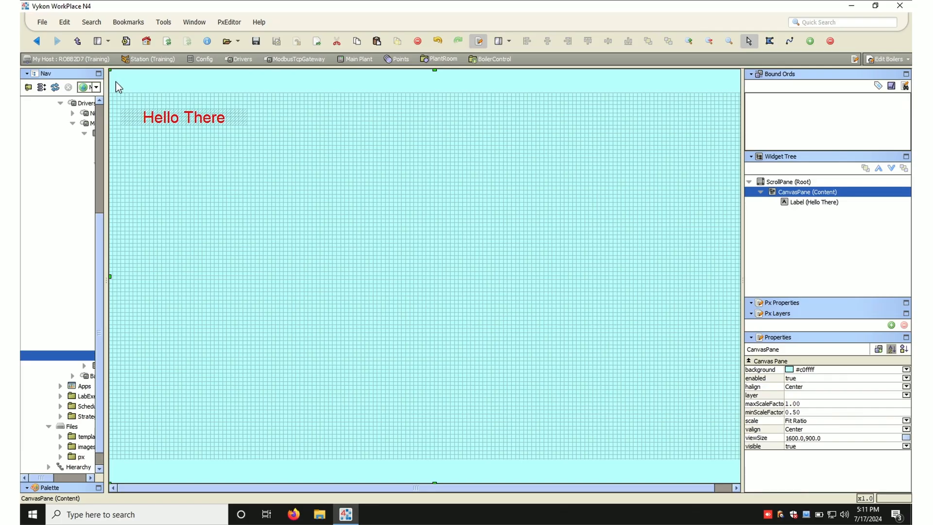
{"action": "left_click_drag", "start_coordinate": [115, 83], "coordinate": [477, 323]}
{"action": "left_click", "coordinate": [283, 162]}
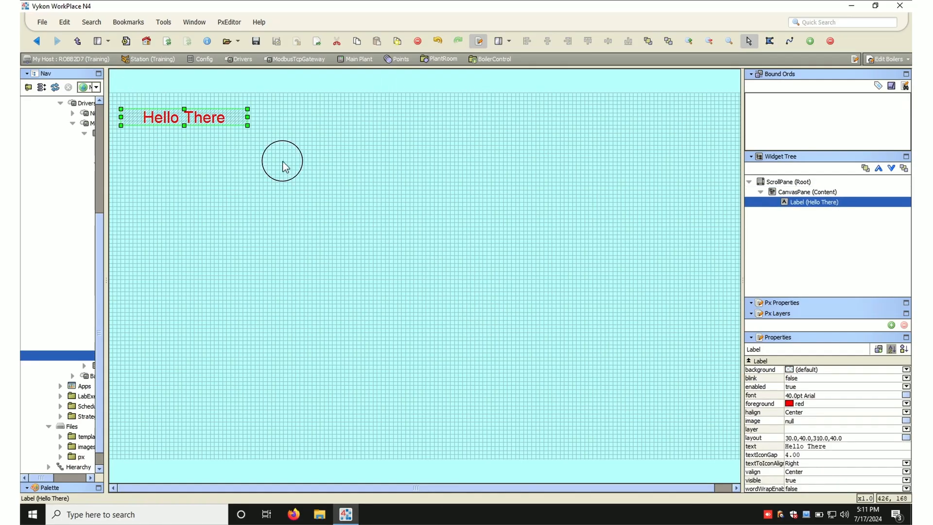
- Nudge the Hello There label right and left in small increments, finishing at a horizontal position of about 32
{"action": "left_click", "coordinate": [217, 121]}
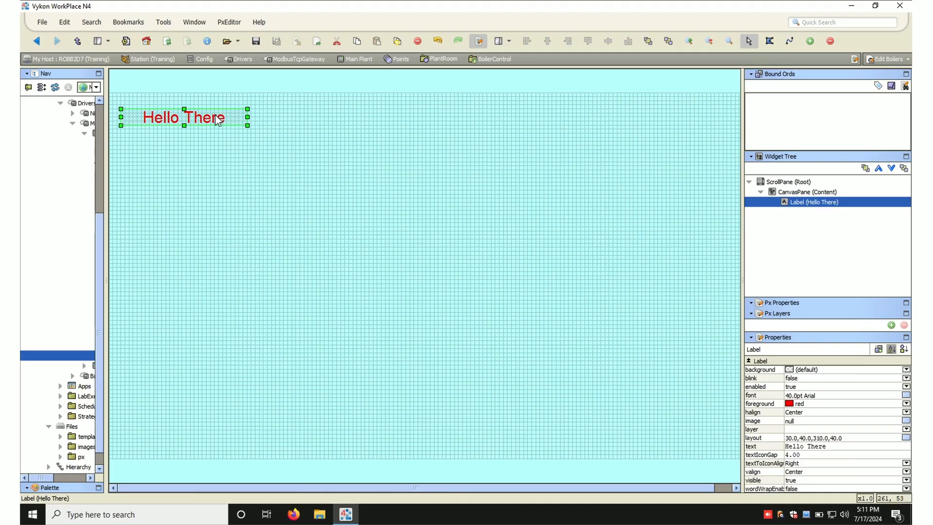
{"action": "key", "text": "Right"}
{"action": "key", "text": "Right"}
{"action": "key", "text": "Right"}
{"action": "key", "text": "Right"}
{"action": "key", "text": "Right"}
{"action": "key", "text": "Right"}
{"action": "key", "text": "Right"}
{"action": "key", "text": "Right"}
{"action": "key", "text": "Right"}
{"action": "key", "text": "Right"}
{"action": "key", "text": "Right"}
{"action": "key", "text": "Right"}
{"action": "key", "text": "Right"}
{"action": "key", "text": "Right"}
{"action": "key", "text": "Right"}
{"action": "key", "text": "Right"}
{"action": "key", "text": "Right"}
{"action": "key", "text": "Right"}
{"action": "key", "text": "Right"}
{"action": "key", "text": "Right"}
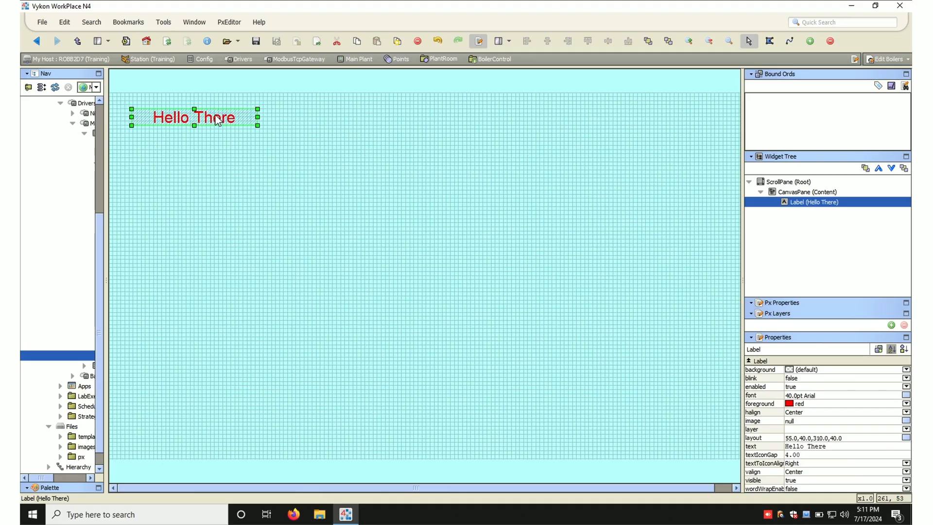
{"action": "key", "text": "Left"}
{"action": "key", "text": "Left"}
{"action": "key", "text": "Left"}
{"action": "key", "text": "Left"}
{"action": "key", "text": "Left"}
{"action": "key", "text": "Left"}
{"action": "key", "text": "Left"}
{"action": "key", "text": "Left"}
{"action": "key", "text": "Left"}
{"action": "key", "text": "Left"}
{"action": "key", "text": "Left"}
{"action": "key", "text": "Left"}
{"action": "key", "text": "Left"}
{"action": "key", "text": "Left"}
{"action": "key", "text": "Left"}
{"action": "key", "text": "Left"}
{"action": "key", "text": "Left"}
{"action": "key", "text": "Left"}
{"action": "key", "text": "Left"}
{"action": "key", "text": "Left"}
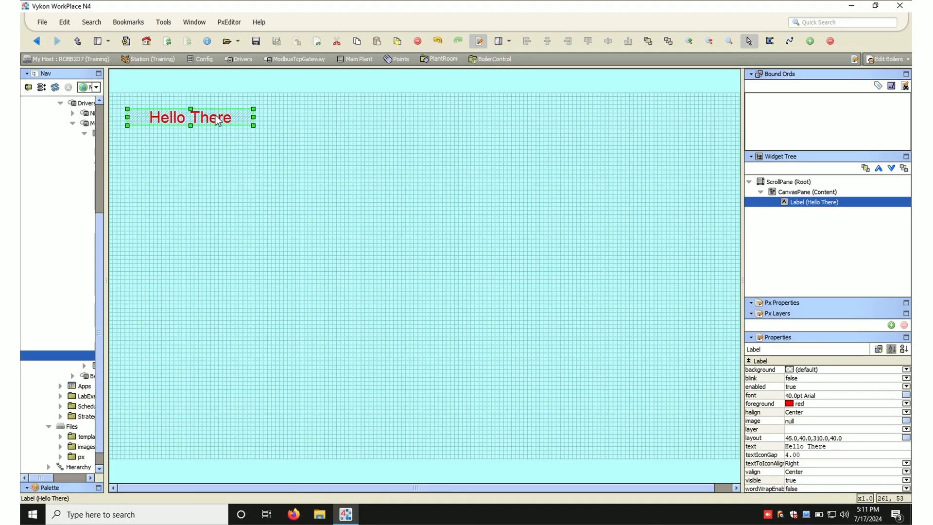
{"action": "key", "text": "Left"}
{"action": "key", "text": "Left"}
{"action": "key", "text": "Left"}
{"action": "key", "text": "Left"}
{"action": "key", "text": "Left"}
{"action": "key", "text": "Left"}
{"action": "key", "text": "Left"}
{"action": "key", "text": "Left"}
{"action": "key", "text": "Left"}
{"action": "key", "text": "Left"}
{"action": "key", "text": "Left"}
{"action": "key", "text": "Left"}
{"action": "key", "text": "Left"}
{"action": "key", "text": "Left"}
{"action": "key", "text": "Left"}
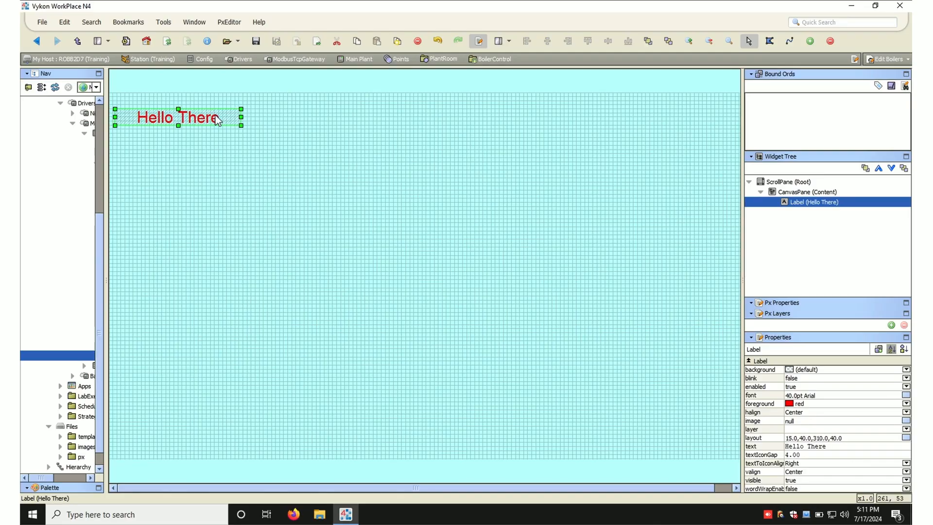
{"action": "key", "text": "Right"}
{"action": "key", "text": "Right"}
{"action": "key", "text": "Right"}
{"action": "key", "text": "Right"}
{"action": "key", "text": "Right"}
{"action": "key", "text": "Right"}
{"action": "key", "text": "Right"}
{"action": "key", "text": "Right"}
{"action": "key", "text": "Right"}
{"action": "key", "text": "Right"}
{"action": "key", "text": "Right"}
{"action": "key", "text": "Right"}
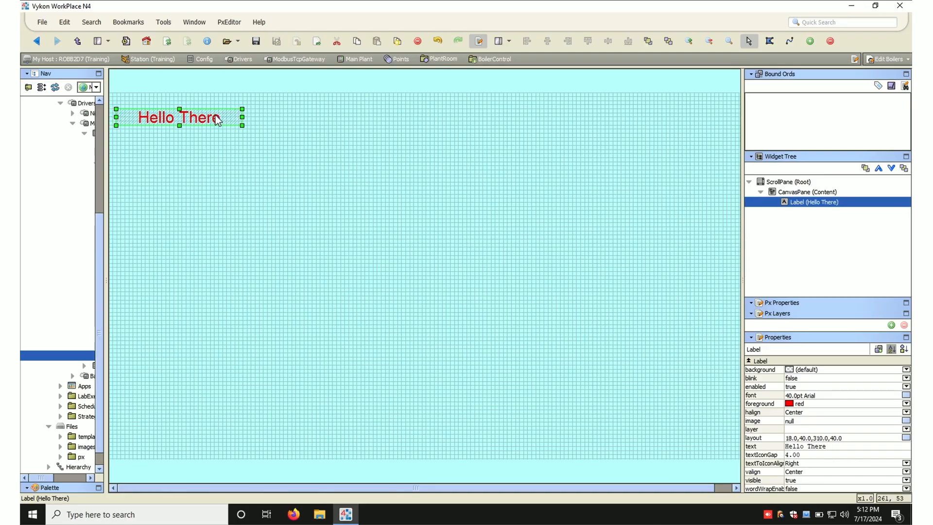
{"action": "key", "text": "Right"}
{"action": "key", "text": "Right"}
{"action": "key", "text": "Right"}
{"action": "key", "text": "Right"}
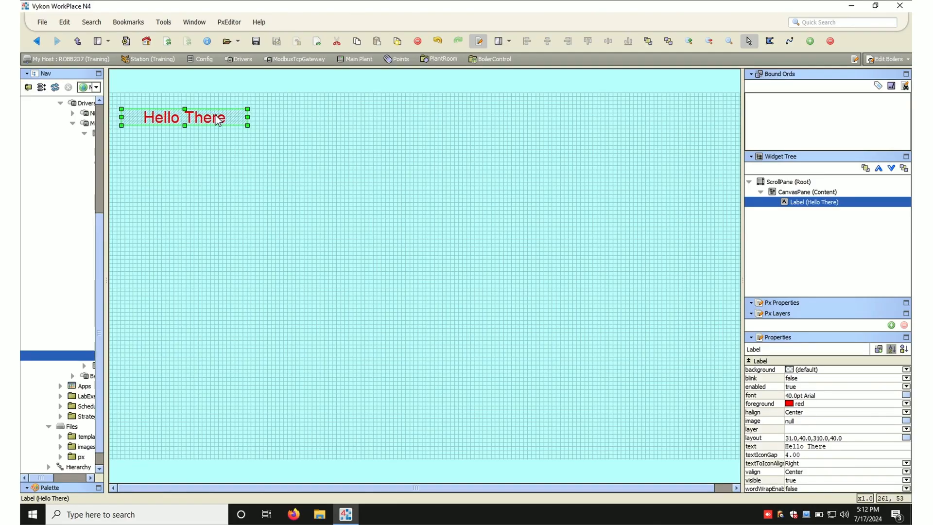
{"action": "left_click", "coordinate": [216, 128]}
{"action": "right_click", "coordinate": [215, 122]}
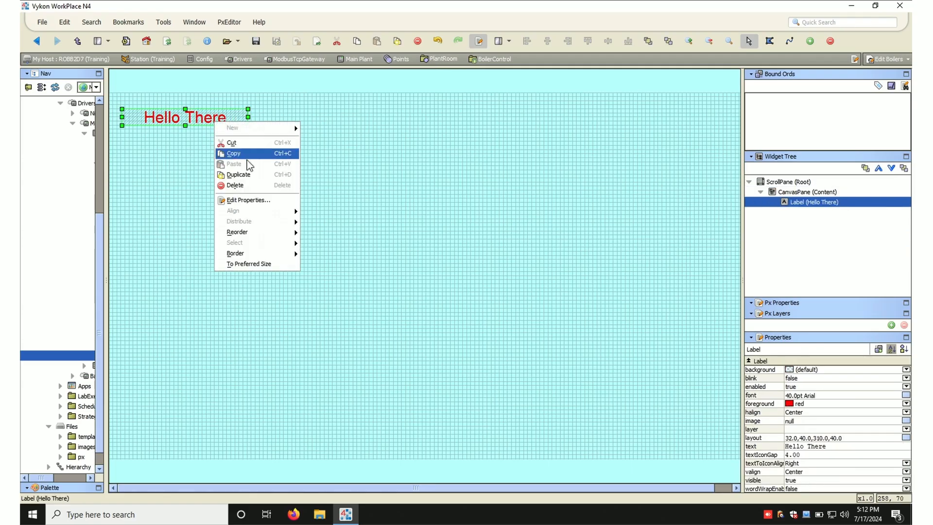
{"action": "left_click", "coordinate": [162, 183]}
{"action": "left_click", "coordinate": [185, 168]}
{"action": "left_click", "coordinate": [224, 129]}
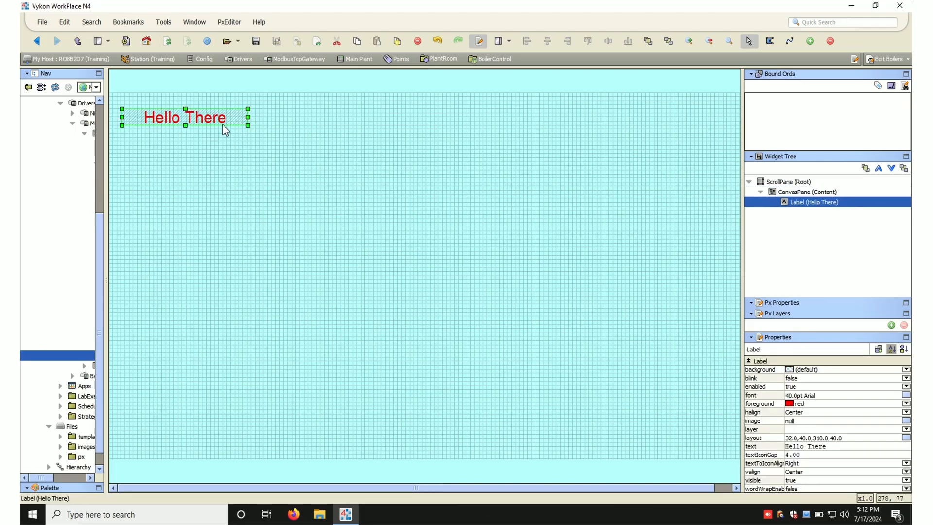
- Widen the navigation tree and start a new widget on the canvas bound to PlantRoom's BoilerFlowTemp point
{"action": "left_click_drag", "start_coordinate": [106, 155], "coordinate": [222, 168]}
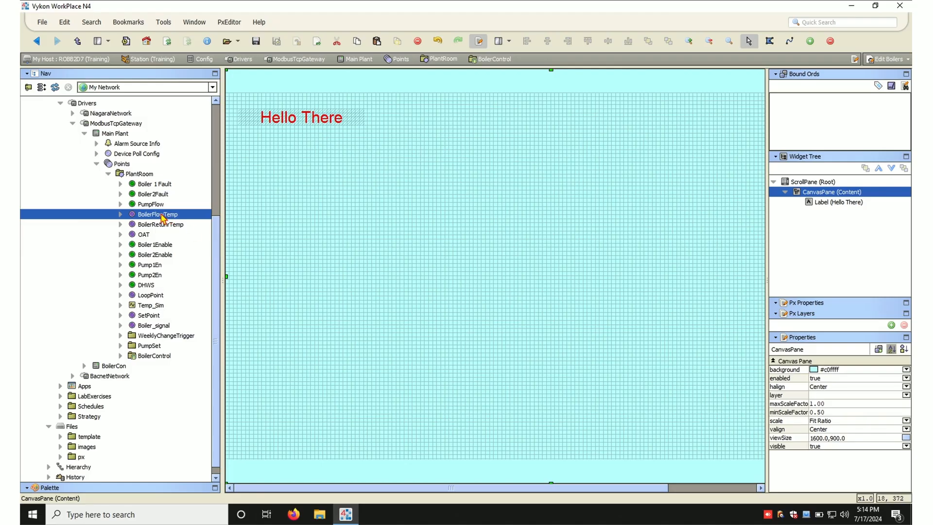
{"action": "left_click_drag", "start_coordinate": [159, 220], "coordinate": [320, 193]}
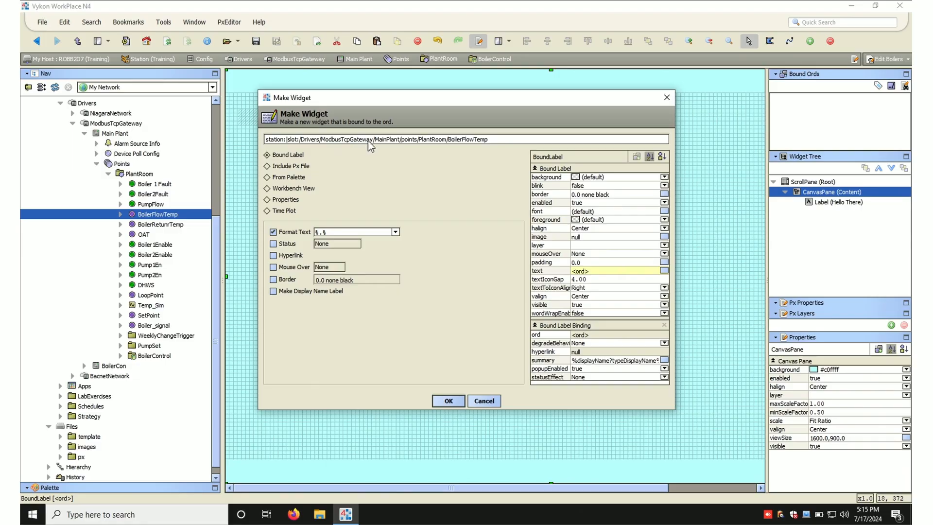
- Examine the slots available under BoilerFlowTemp for the widget's ord, keeping the existing binding
{"action": "double_click", "coordinate": [492, 139]}
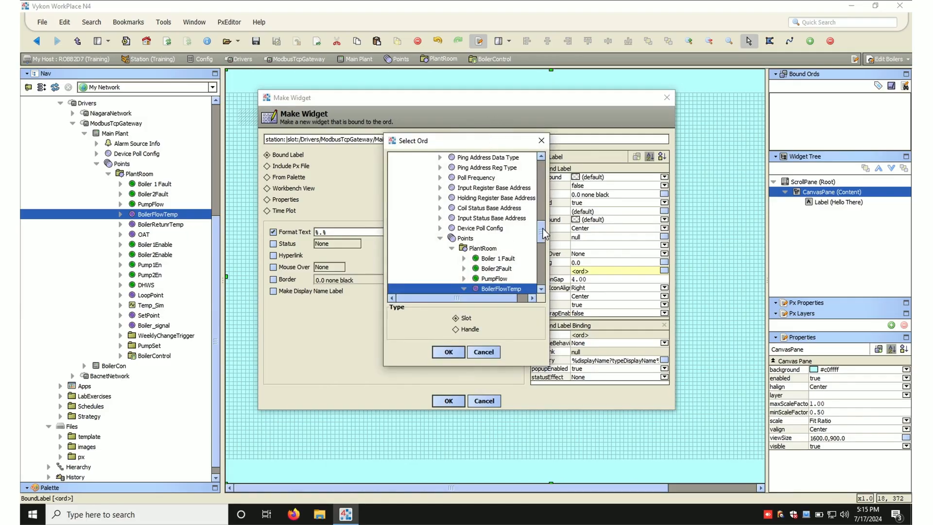
{"action": "left_click", "coordinate": [543, 248]}
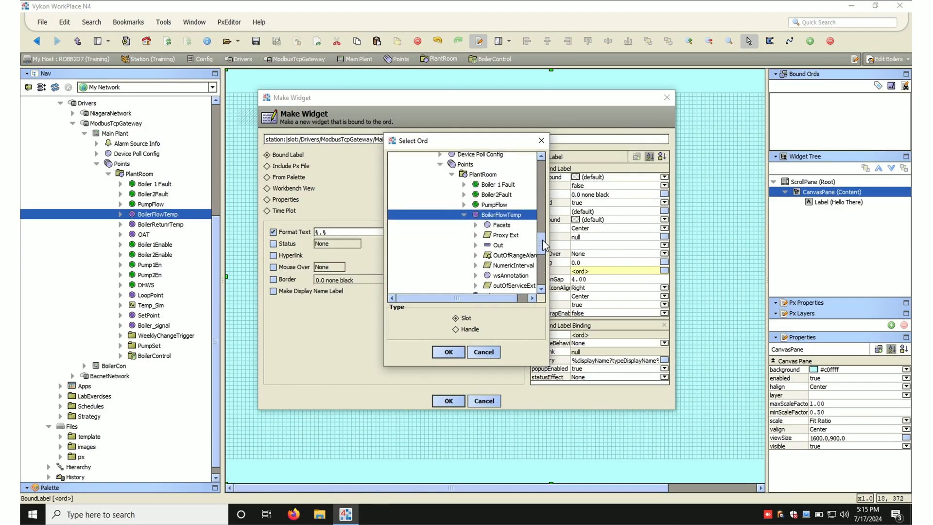
{"action": "left_click", "coordinate": [484, 352]}
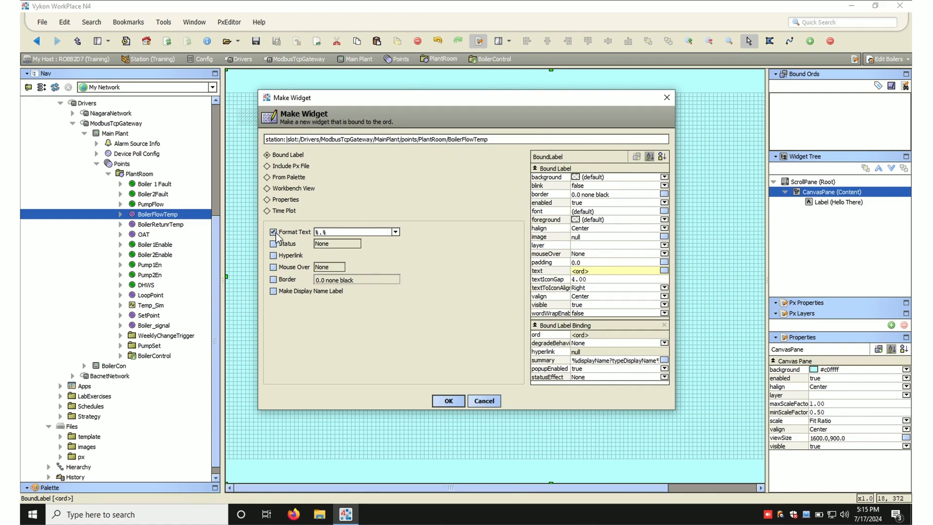
- Set the bound label's font to SansSerif at size 30 with Null/Default turned off, and create the widget
{"action": "double_click", "coordinate": [334, 232]}
{"action": "left_click", "coordinate": [619, 221]}
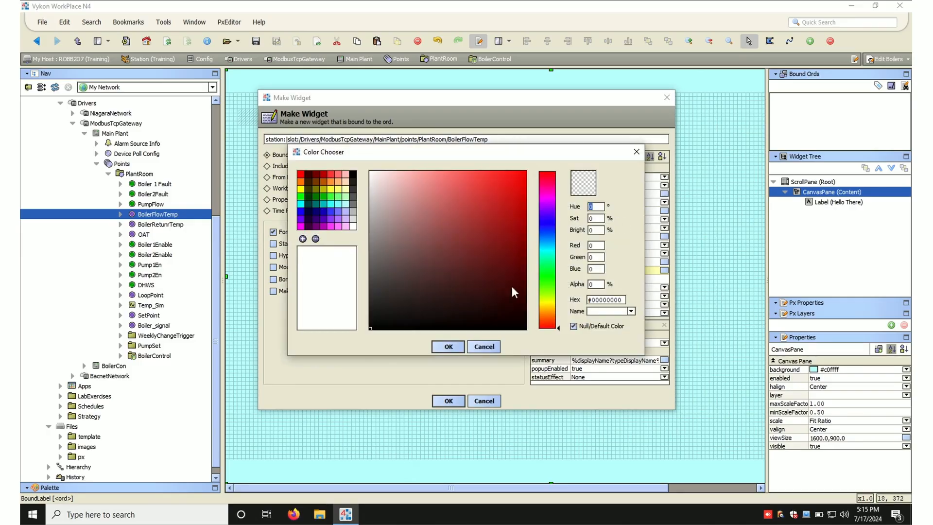
{"action": "left_click", "coordinate": [485, 346]}
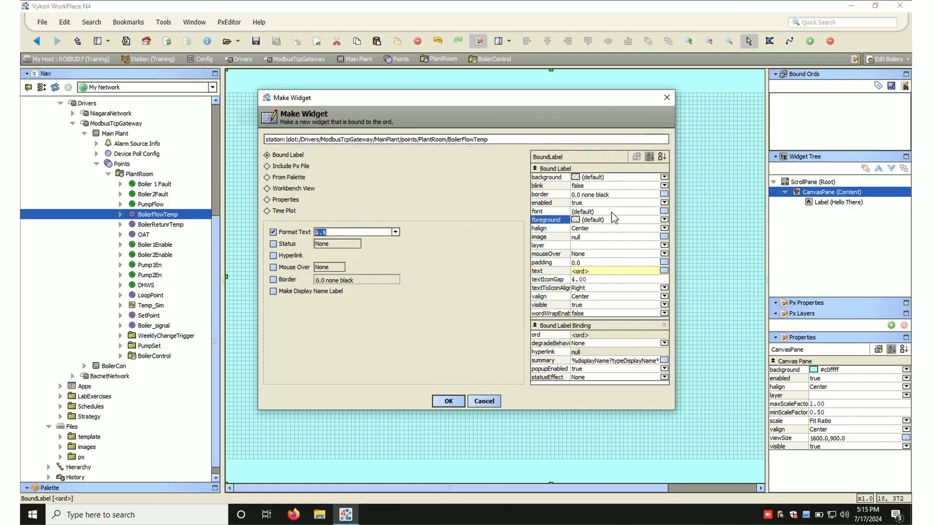
{"action": "left_click", "coordinate": [611, 212]}
{"action": "left_click", "coordinate": [474, 262]}
{"action": "left_click", "coordinate": [486, 246]}
{"action": "type", "text": "30"}
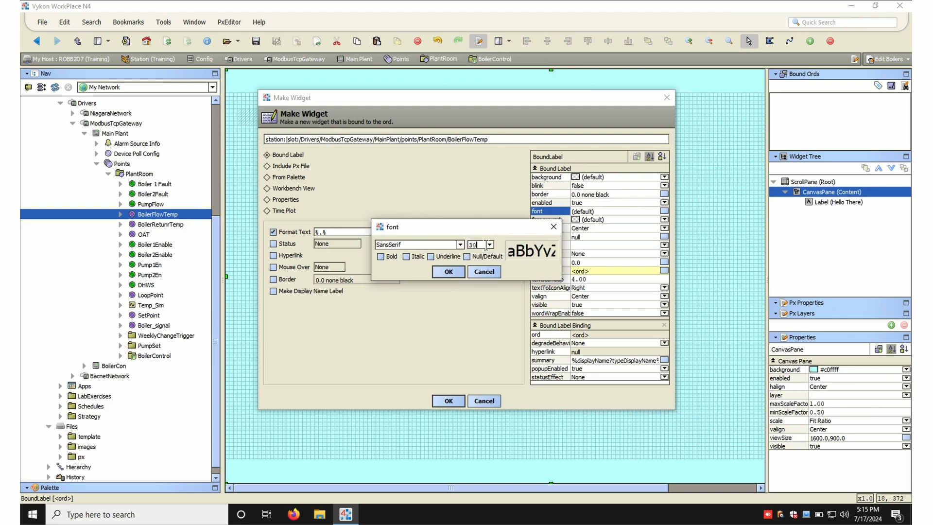
{"action": "left_click", "coordinate": [448, 273]}
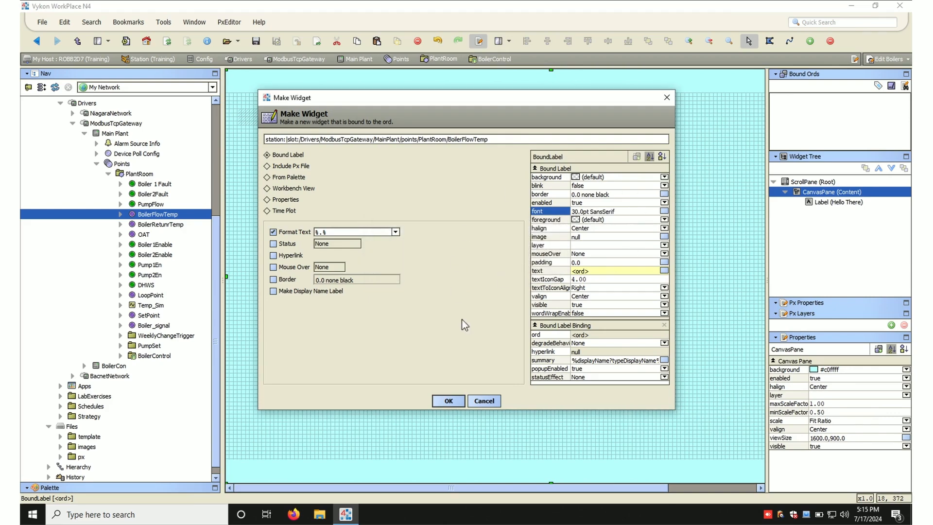
{"action": "left_click", "coordinate": [447, 401]}
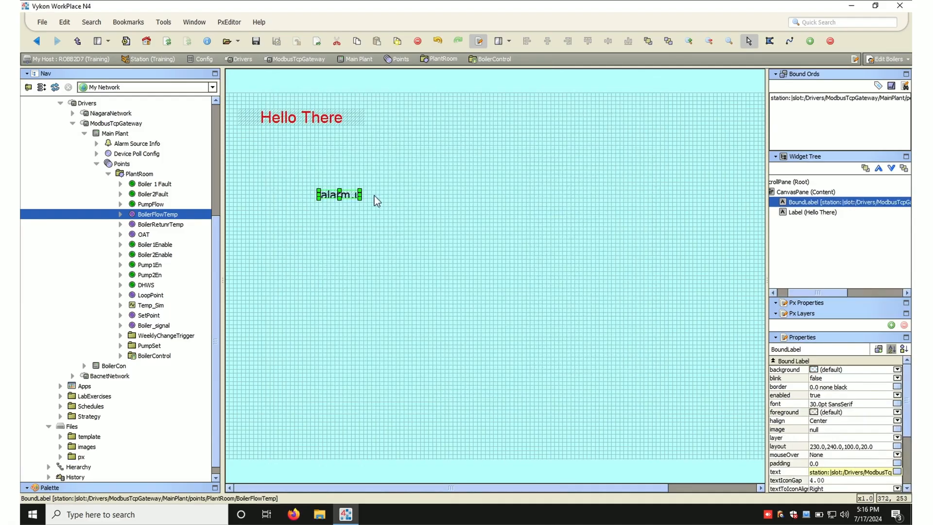
- Resize the BoilerFlowTemp bound label to about 550 by 40 and move it below Hello There, at about 110, 130
{"action": "left_click_drag", "start_coordinate": [363, 193], "coordinate": [453, 195]}
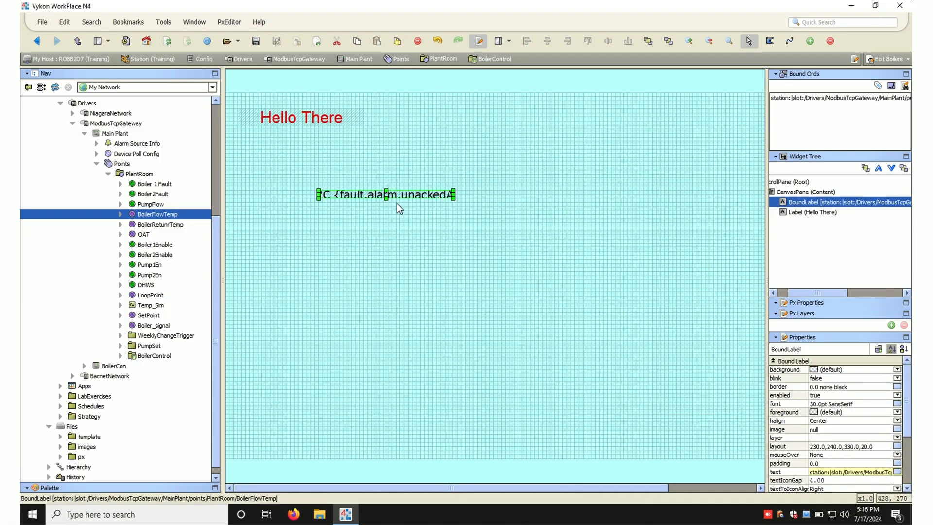
{"action": "left_click_drag", "start_coordinate": [389, 200], "coordinate": [386, 207]}
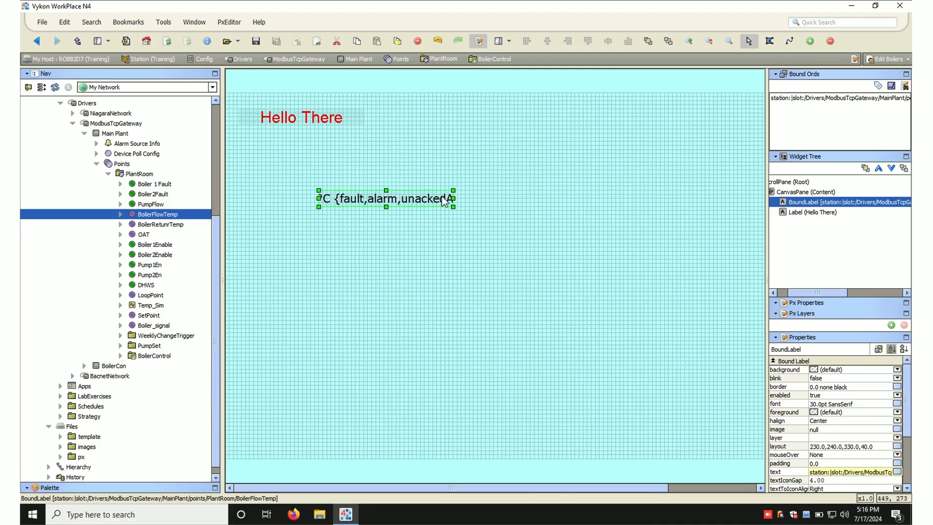
{"action": "left_click_drag", "start_coordinate": [453, 197], "coordinate": [542, 200]}
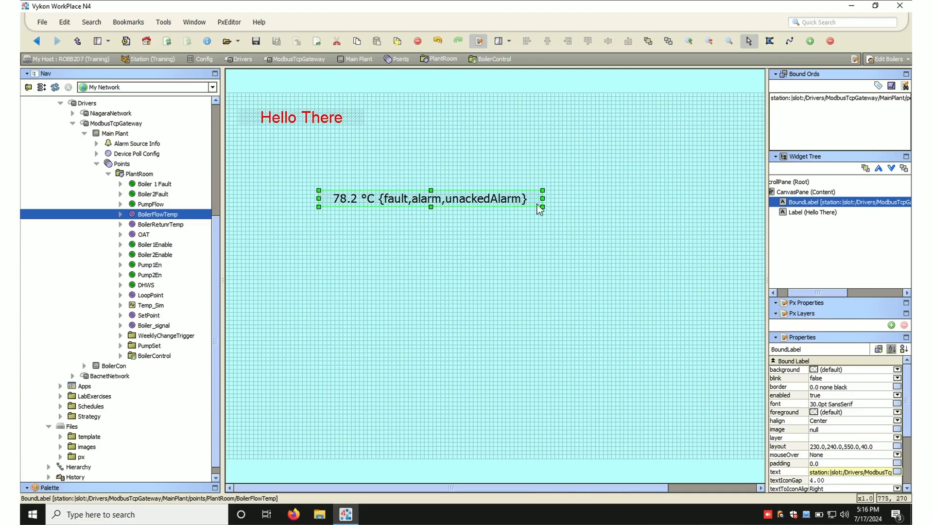
{"action": "left_click_drag", "start_coordinate": [469, 203], "coordinate": [421, 159]}
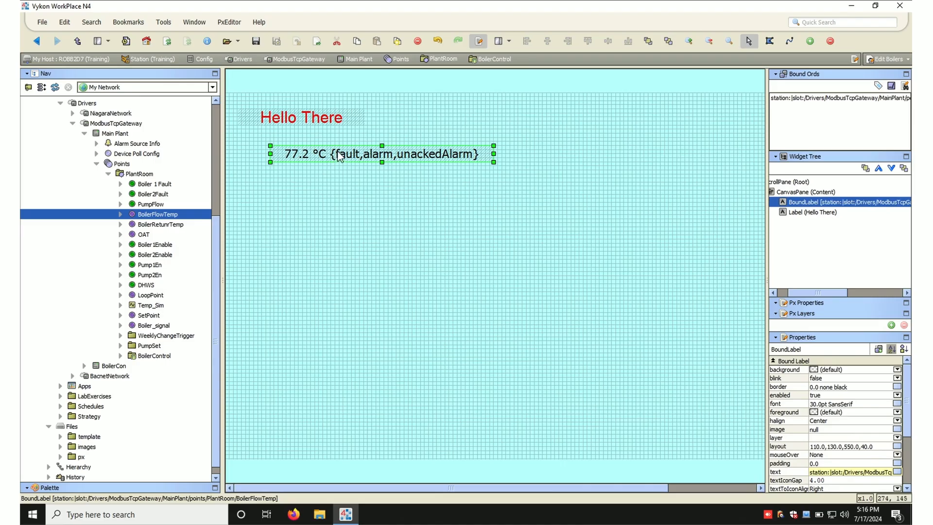
{"action": "left_click", "coordinate": [436, 197]}
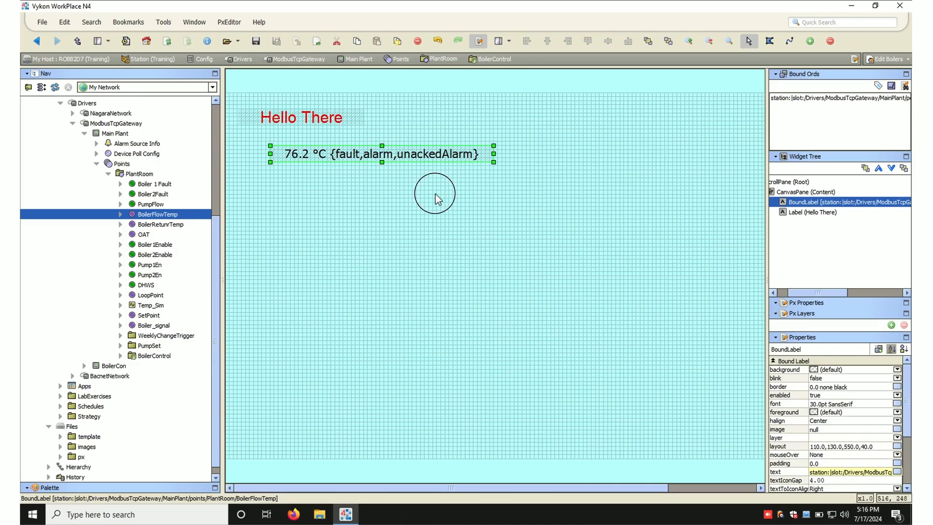
- Examine the status text in BoilerFlowTemp's Out property, and return to the bound label in the BoilerControl view
{"action": "double_click", "coordinate": [159, 215]}
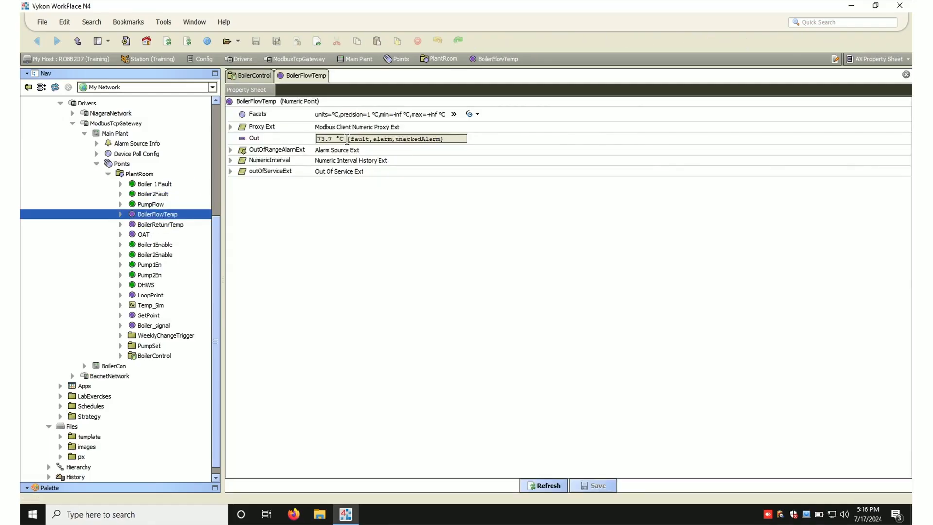
{"action": "left_click_drag", "start_coordinate": [346, 139], "coordinate": [456, 146]}
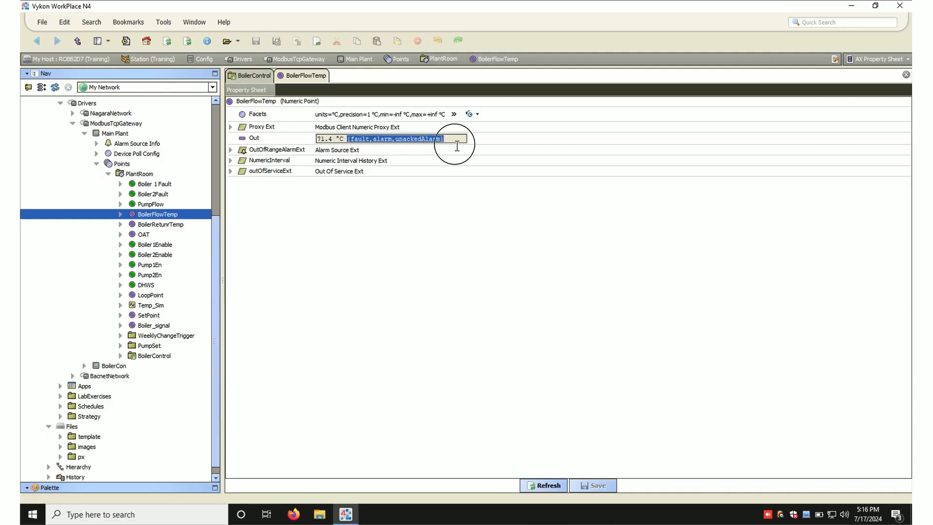
{"action": "left_click", "coordinate": [262, 76]}
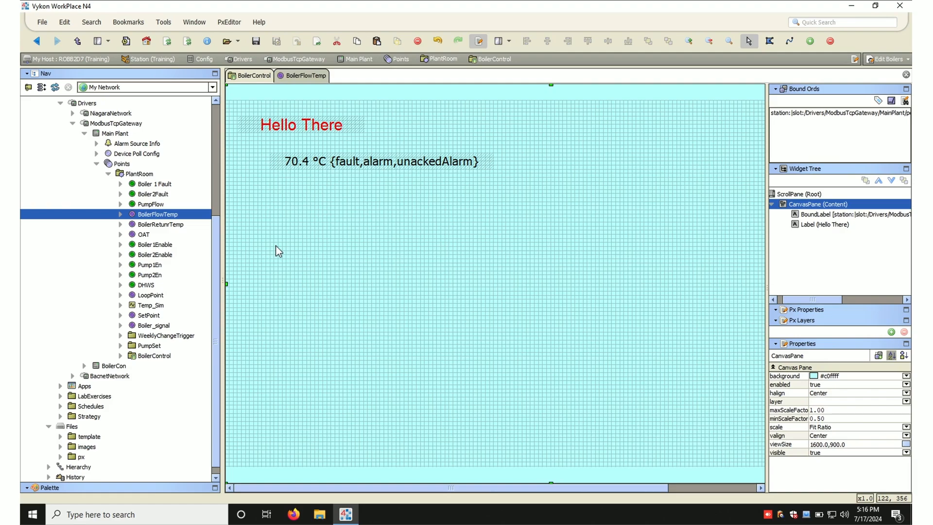
{"action": "left_click", "coordinate": [343, 165]}
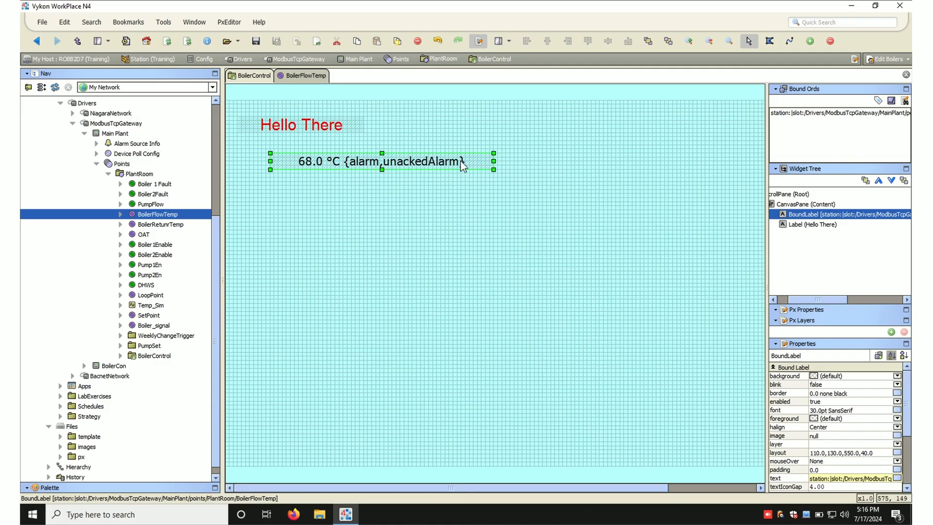
- Start another bound label for BoilerFlowTemp on the canvas and point its ord at the Value slot under Out
{"action": "left_click_drag", "start_coordinate": [156, 215], "coordinate": [294, 184]}
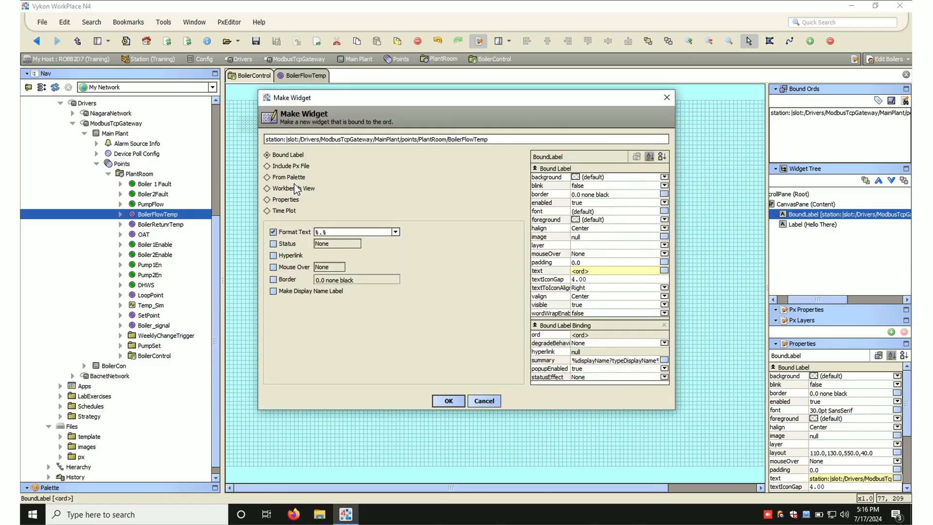
{"action": "left_click", "coordinate": [487, 140]}
{"action": "left_click_drag", "start_coordinate": [543, 225], "coordinate": [542, 252]}
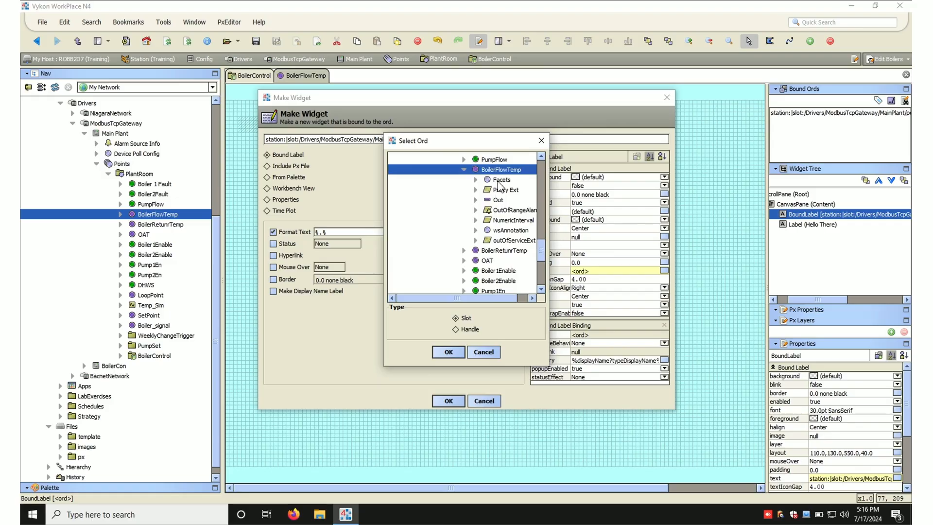
{"action": "left_click", "coordinate": [492, 200]}
{"action": "left_click", "coordinate": [475, 200]}
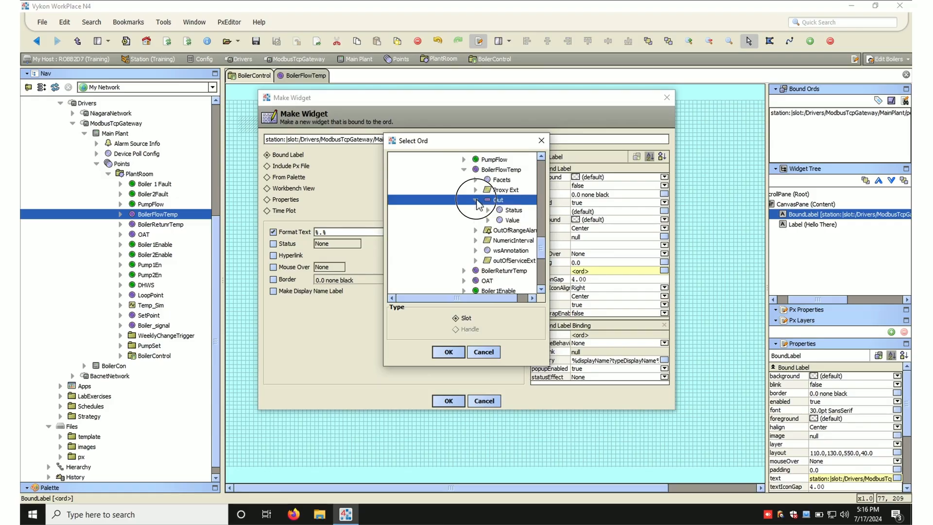
{"action": "left_click", "coordinate": [513, 211]}
{"action": "left_click", "coordinate": [510, 221]}
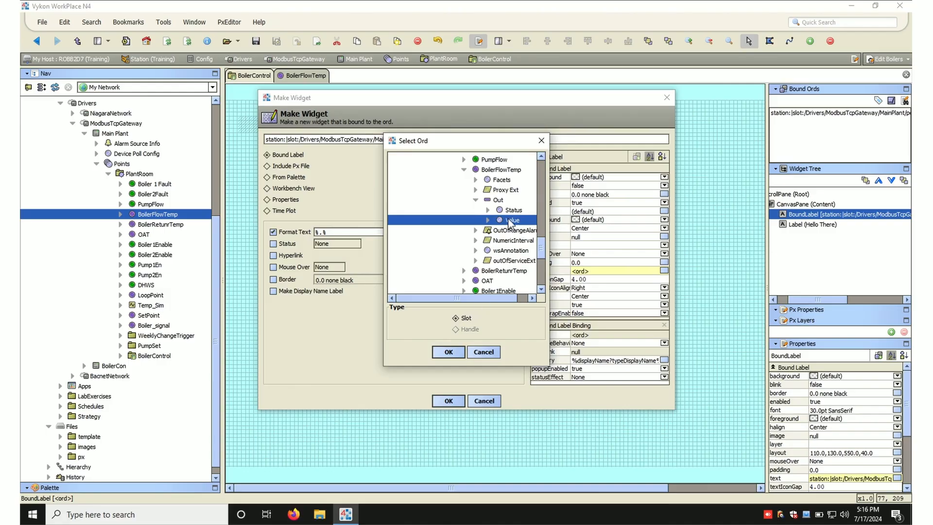
{"action": "double_click", "coordinate": [510, 222]}
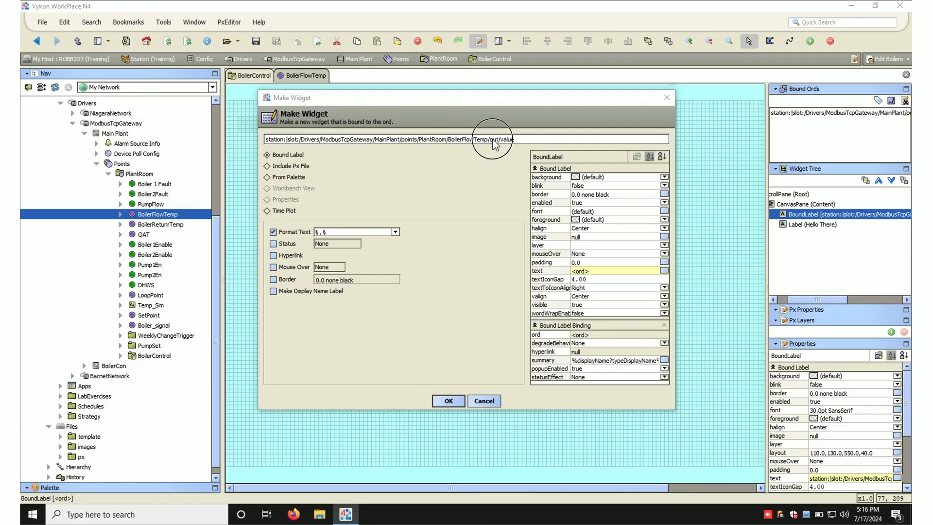
- Rebind the widget's ord to the BoilerFlowTemp point itself instead of its out/value slot
{"action": "double_click", "coordinate": [493, 141]}
{"action": "left_click", "coordinate": [488, 239]}
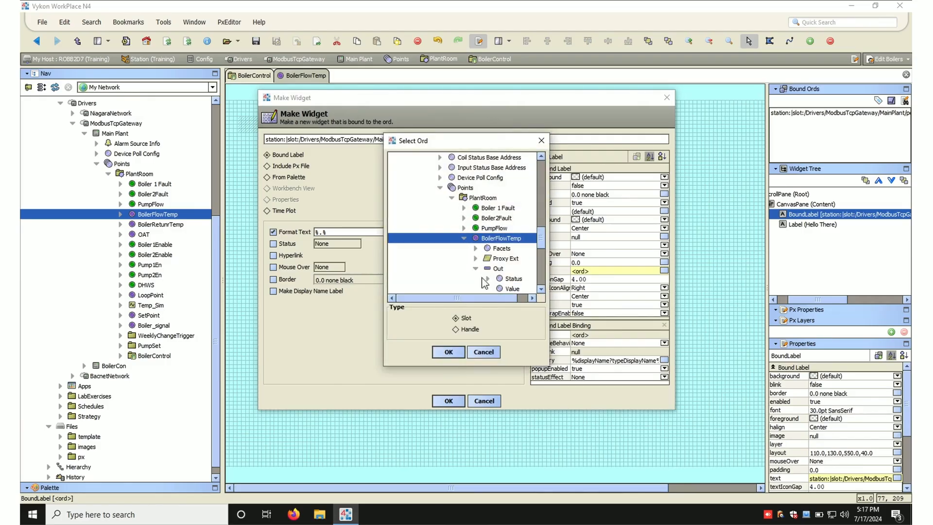
{"action": "left_click", "coordinate": [456, 354]}
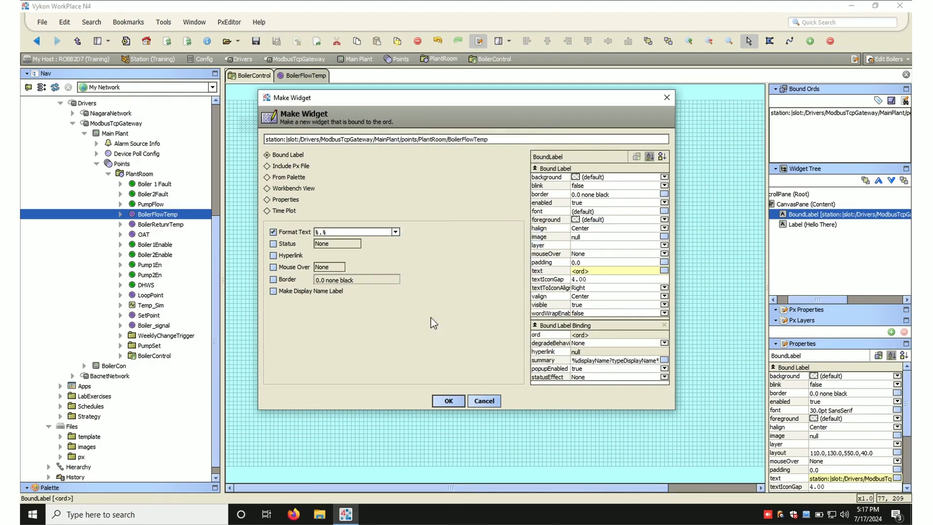
- Set the format text to %out.value% and the font to SansSerif 20 with Null/Default off, and create the label
{"action": "left_click", "coordinate": [321, 233]}
{"action": "left_click", "coordinate": [582, 212]}
{"action": "left_click", "coordinate": [467, 257]}
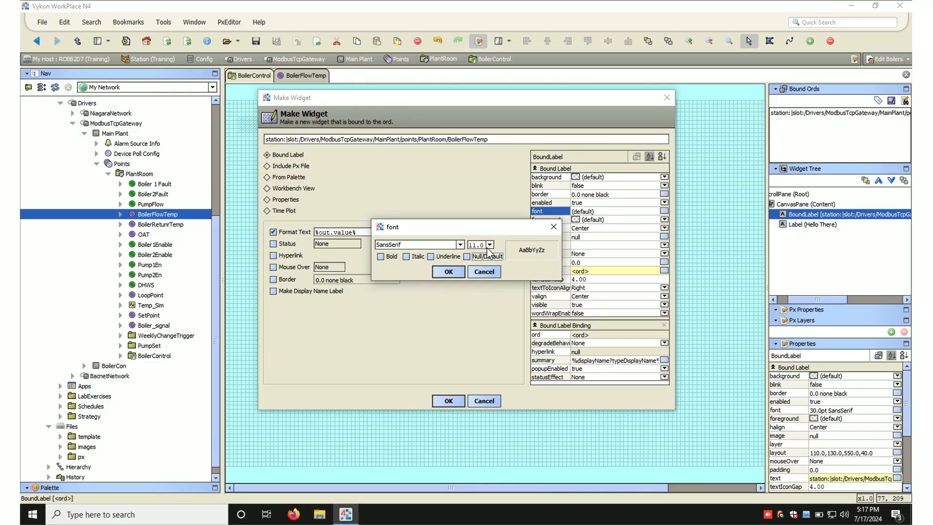
{"action": "left_click", "coordinate": [490, 245]}
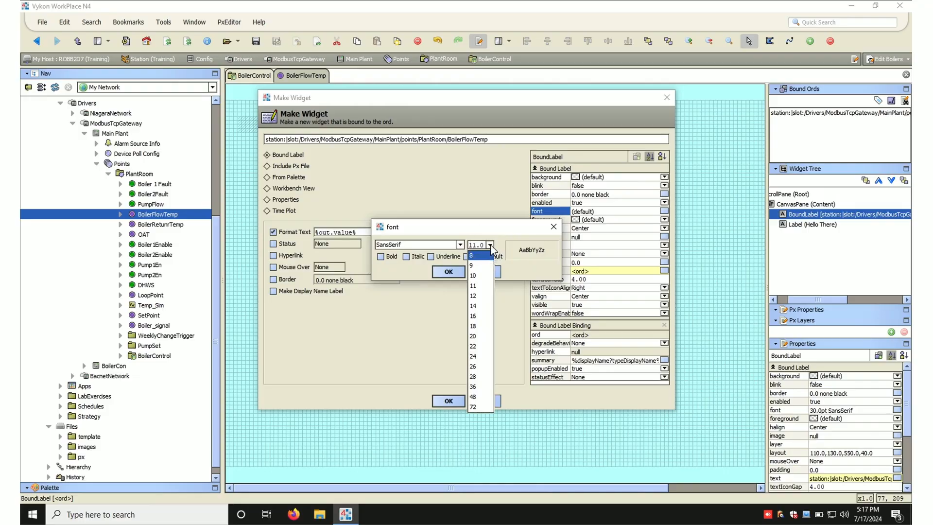
{"action": "left_click", "coordinate": [480, 335]}
{"action": "left_click", "coordinate": [450, 273]}
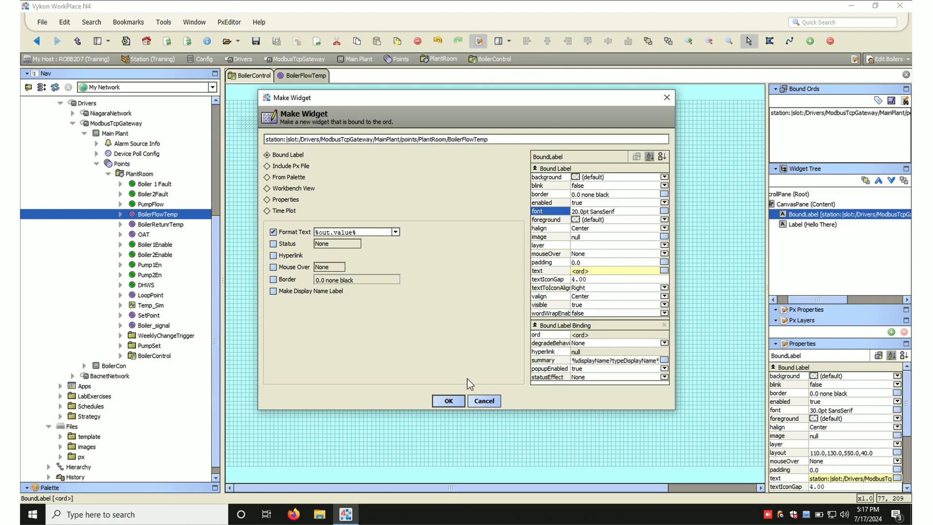
{"action": "left_click", "coordinate": [448, 401]}
- Move the value-only label below the larger BoilerFlowTemp label, at about 200, 180, and compare the two labels
{"action": "left_click", "coordinate": [318, 196]}
{"action": "left_click_drag", "start_coordinate": [318, 197], "coordinate": [335, 183]}
{"action": "left_click", "coordinate": [336, 198]}
{"action": "left_click", "coordinate": [338, 182]}
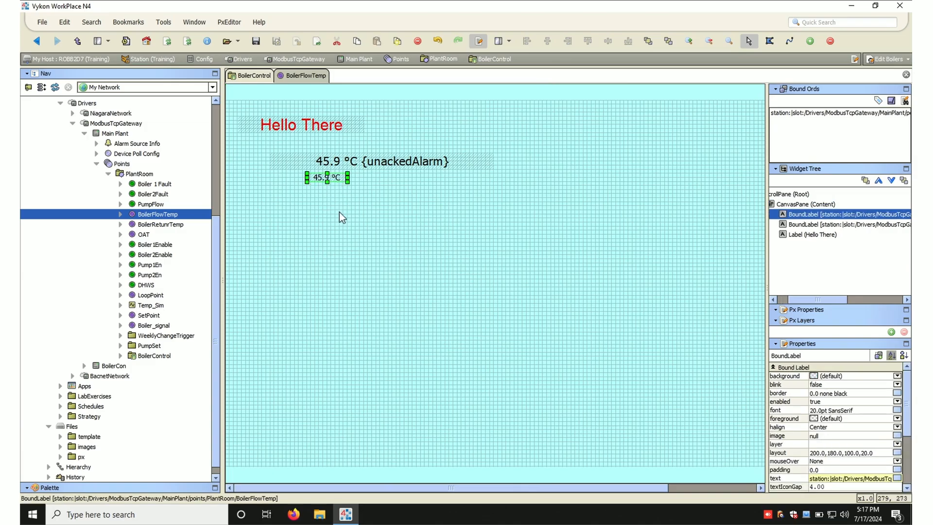
{"action": "left_click", "coordinate": [397, 162]}
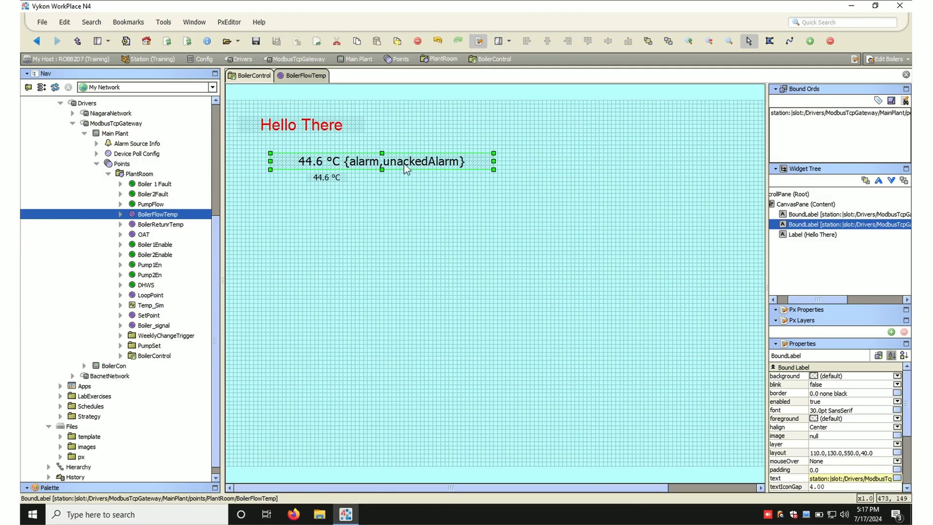
{"action": "left_click", "coordinate": [323, 179]}
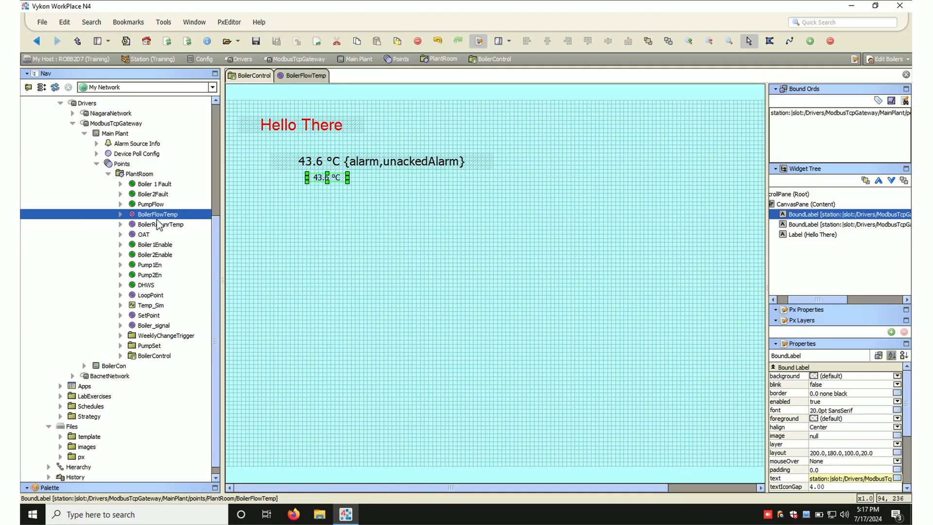
- Create a BoilerRetunrTemp bound label with the font's Null/Default turned off and place it beneath the value-only BoilerFlowTemp label
{"action": "left_click_drag", "start_coordinate": [159, 225], "coordinate": [328, 215]}
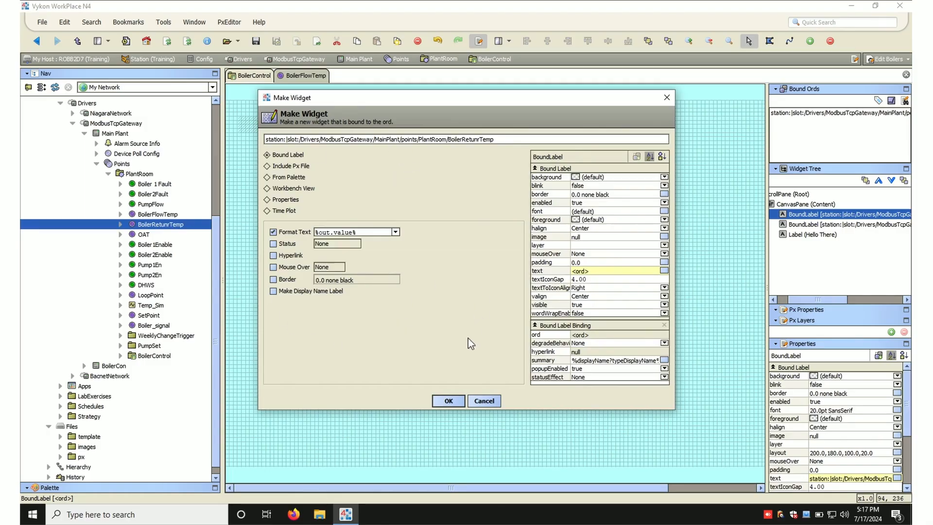
{"action": "left_click", "coordinate": [603, 212]}
{"action": "left_click", "coordinate": [467, 257]}
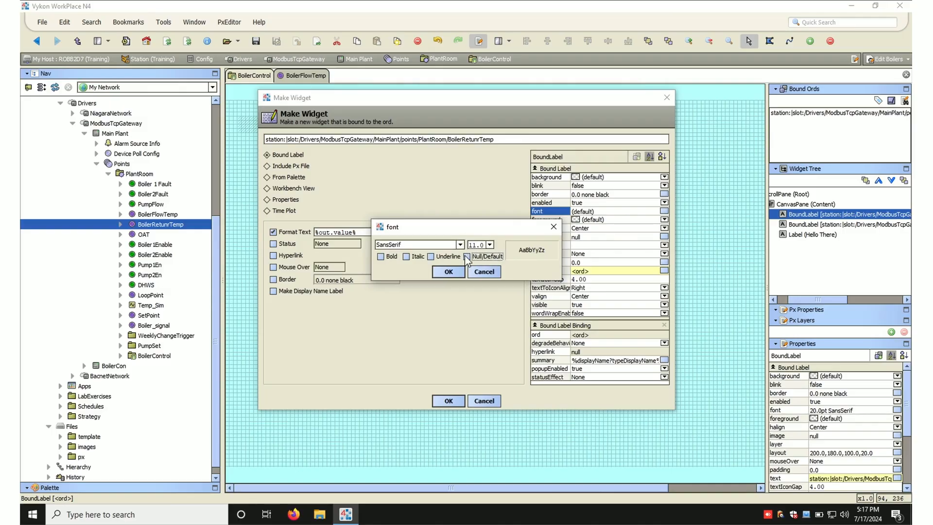
{"action": "left_click", "coordinate": [448, 271]}
{"action": "left_click", "coordinate": [448, 400]}
{"action": "left_click_drag", "start_coordinate": [349, 216], "coordinate": [329, 188]}
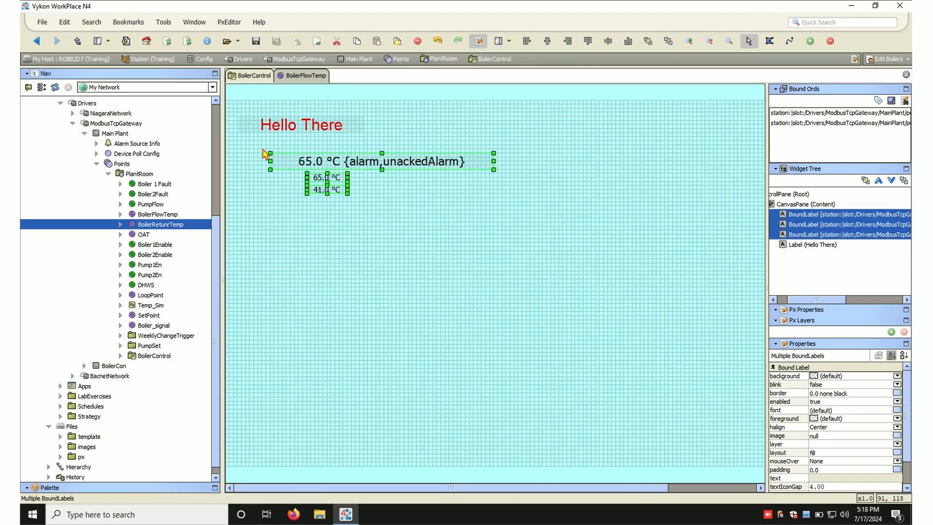
- Delete all three bound labels from the canvas, keeping the Hello There label
{"action": "key", "text": "Delete"}
- Start bound labels for Boiler 1 Fault, Boiler2Fault and PumpFlow together, with the font set to SansSerif 20 and Null/Default off
{"action": "left_click", "coordinate": [166, 185]}
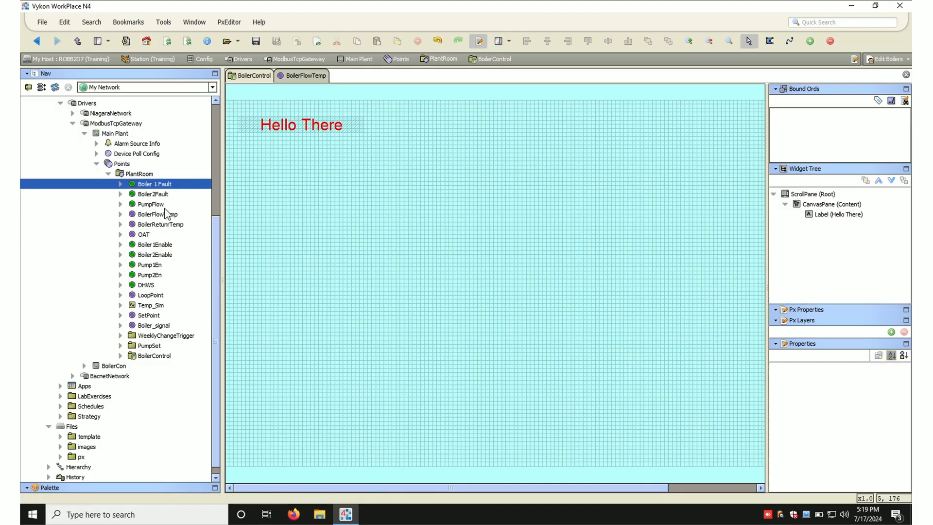
{"action": "left_click", "coordinate": [163, 205], "text": "shift"}
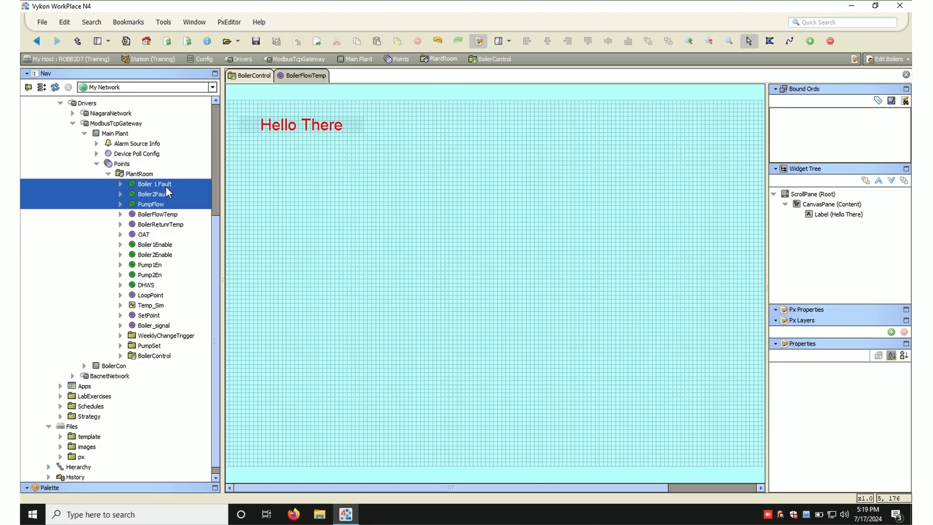
{"action": "left_click_drag", "start_coordinate": [155, 185], "coordinate": [342, 161]}
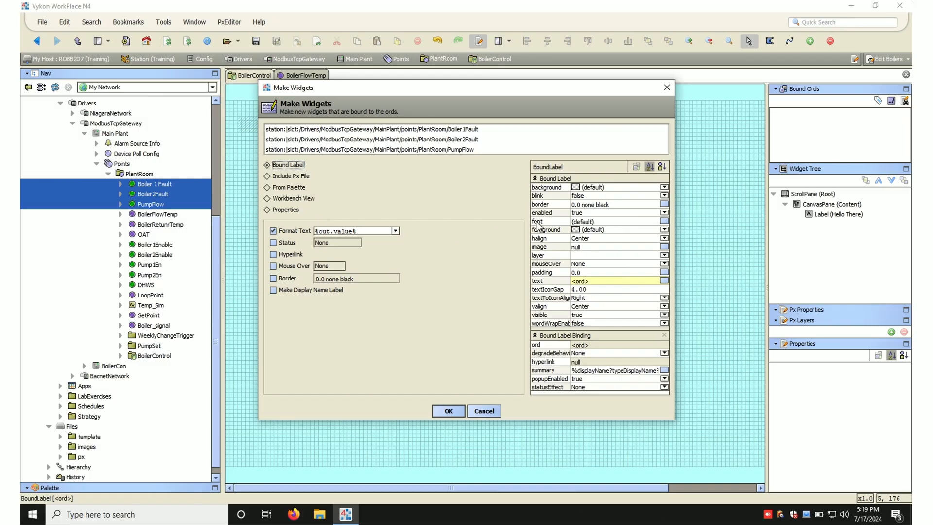
{"action": "left_click", "coordinate": [585, 222]}
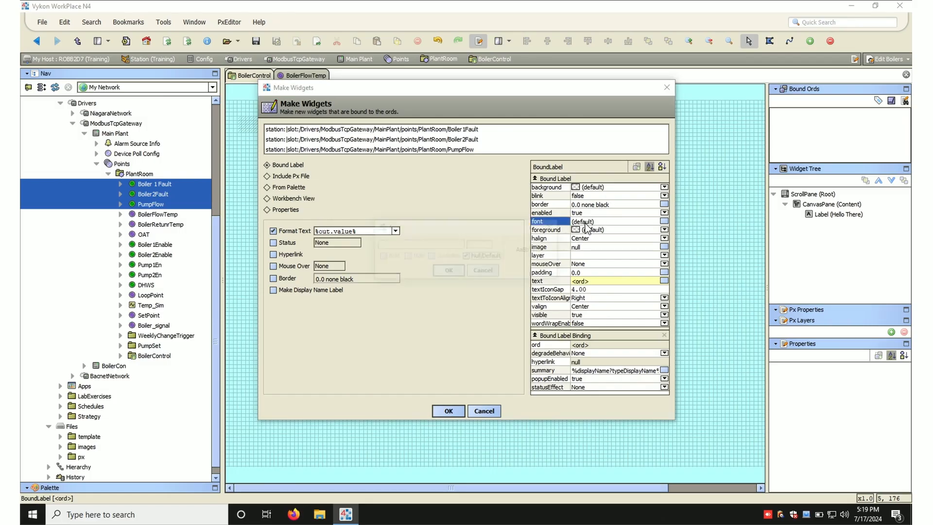
{"action": "left_click", "coordinate": [466, 256]}
{"action": "left_click", "coordinate": [490, 244]}
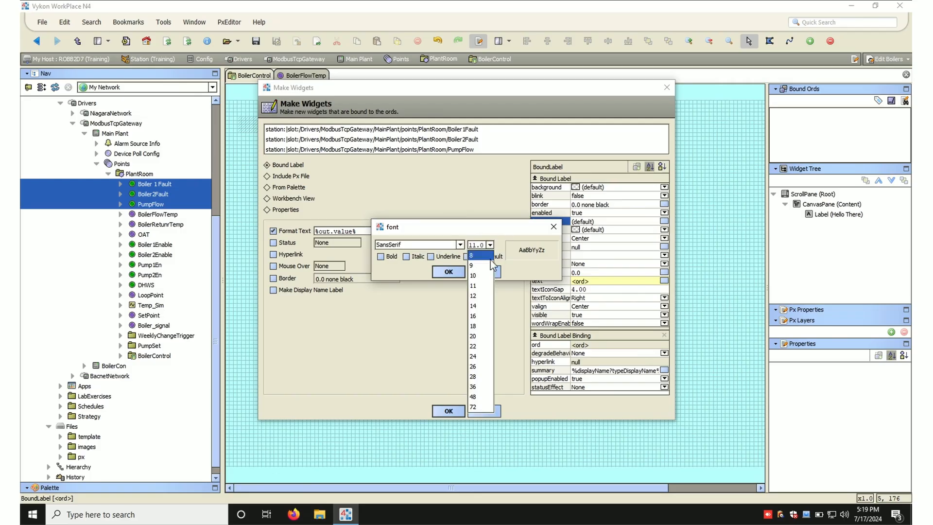
{"action": "left_click", "coordinate": [479, 336]}
{"action": "left_click", "coordinate": [448, 271]}
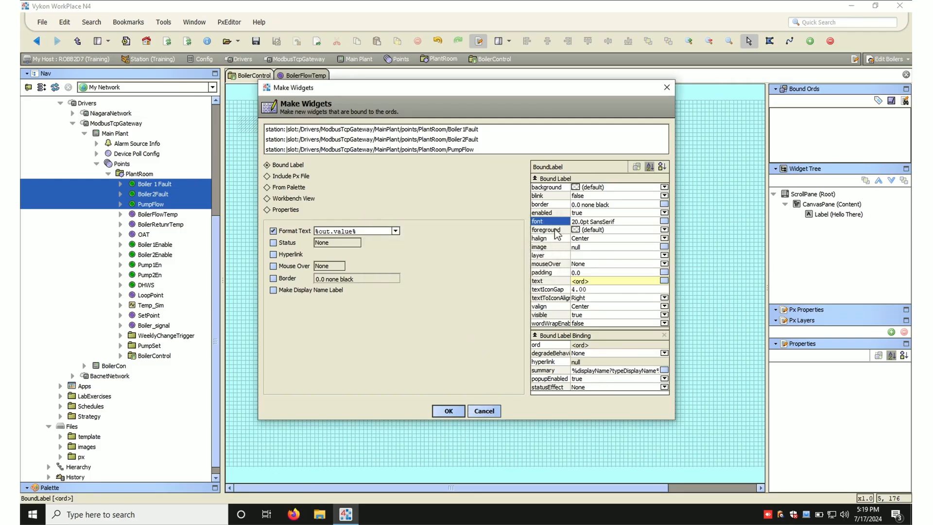
- Create the three status labels with halign set to Left and move them up to just below Hello There
{"action": "left_click", "coordinate": [577, 238]}
{"action": "left_click", "coordinate": [578, 247]}
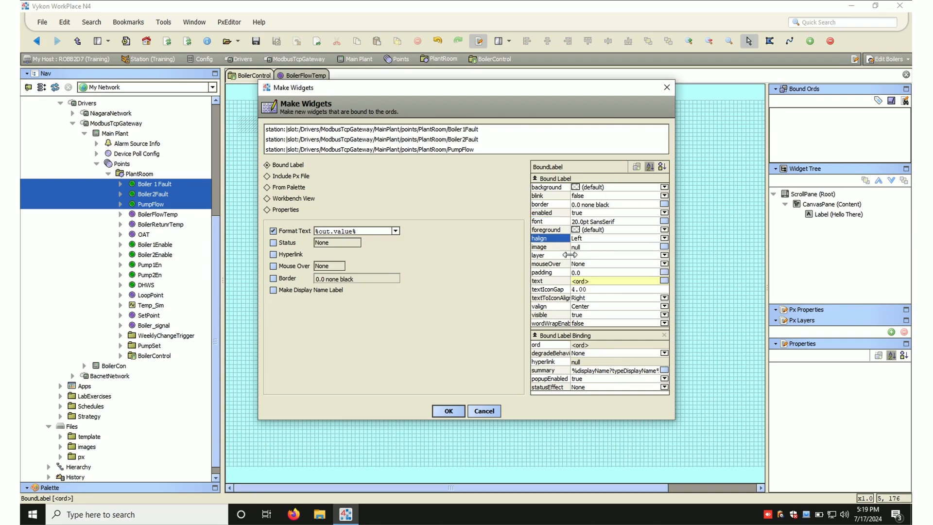
{"action": "left_click", "coordinate": [449, 411]}
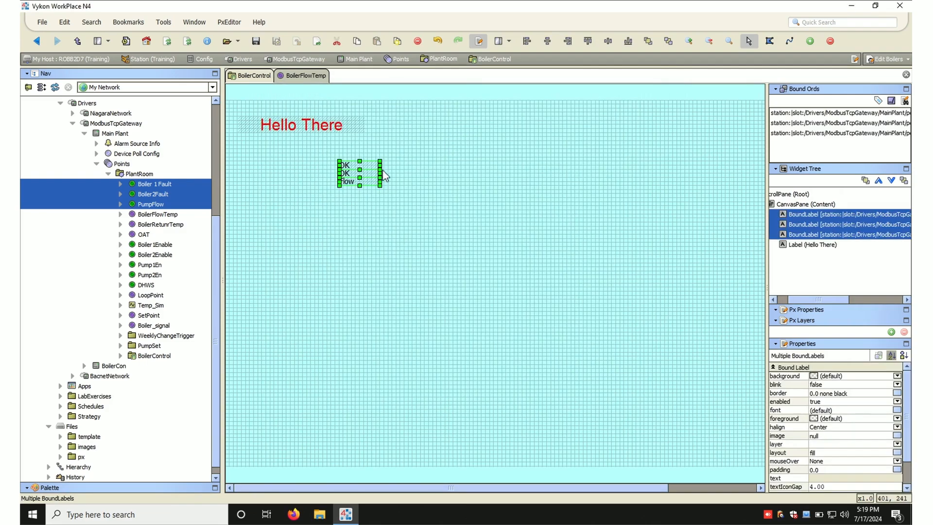
{"action": "mouse_move", "coordinate": [372, 168]}
{"action": "left_mouse_down"}
{"action": "mouse_move", "coordinate": [302, 117]}
{"action": "mouse_move", "coordinate": [298, 156]}
{"action": "mouse_move", "coordinate": [372, 152]}
{"action": "left_mouse_up"}
{"action": "left_click", "coordinate": [418, 195]}
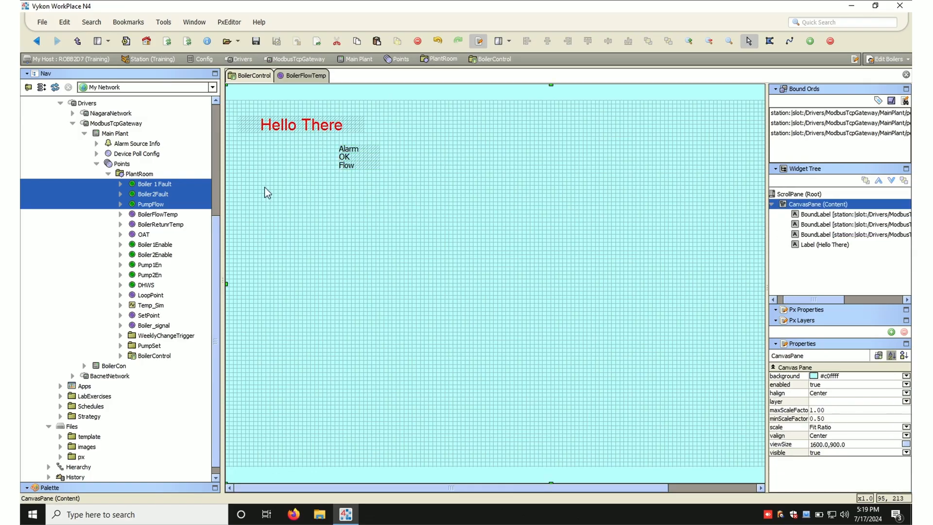
- Start bound labels for BoilerFlowTemp, BoilerRetunrTemp and OAT together, with Make Display Name Label enabled
{"action": "left_click", "coordinate": [155, 214]}
{"action": "left_click", "coordinate": [147, 235], "text": "shift"}
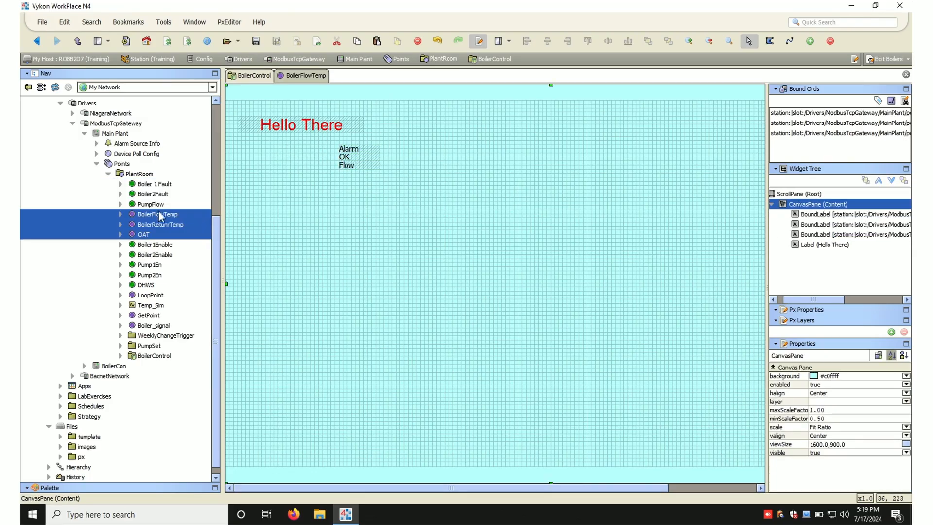
{"action": "left_click_drag", "start_coordinate": [154, 218], "coordinate": [357, 197]}
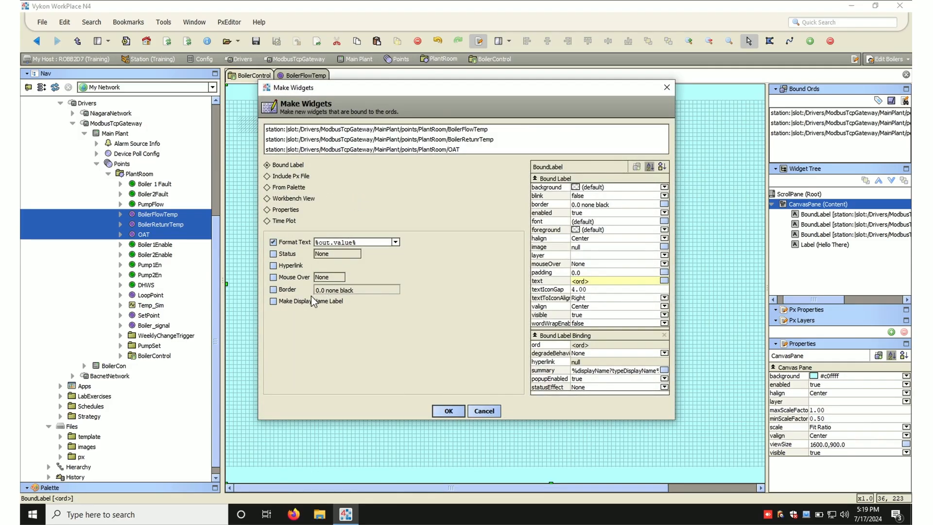
{"action": "left_click", "coordinate": [276, 302]}
- Set the temperature labels' font to SansSerif 20 with Null/Default turned off, and create the widgets
{"action": "left_click", "coordinate": [611, 222]}
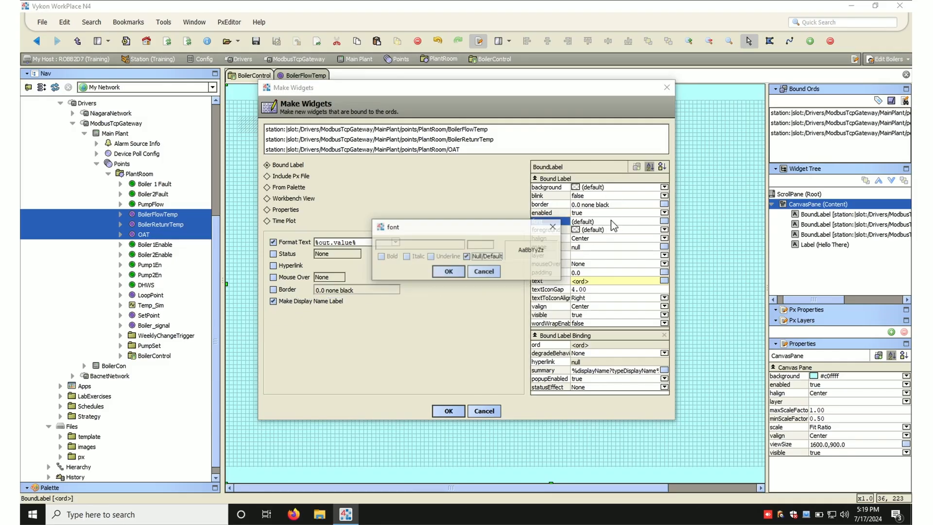
{"action": "left_click", "coordinate": [465, 259]}
{"action": "left_click", "coordinate": [488, 245]}
{"action": "double_click", "coordinate": [482, 244]}
{"action": "type", "text": "20"}
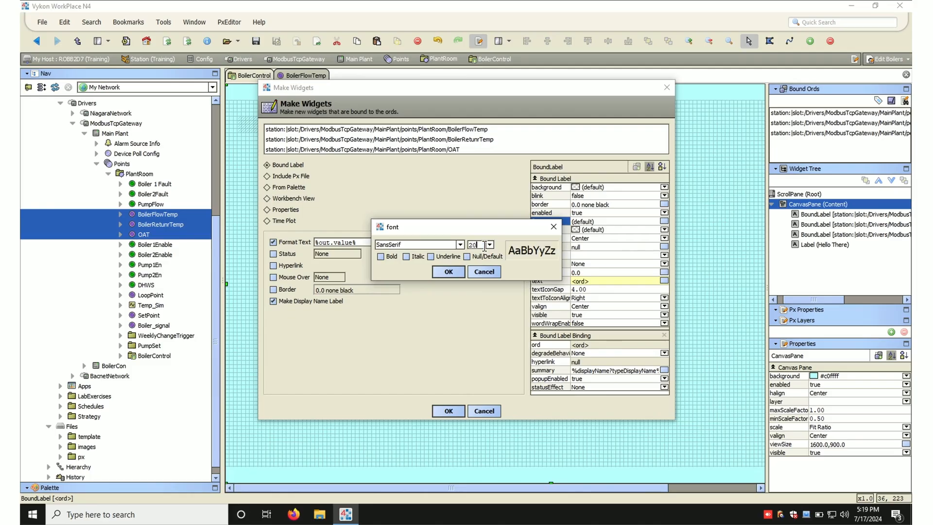
{"action": "key", "text": "Return"}
{"action": "key", "text": "Return"}
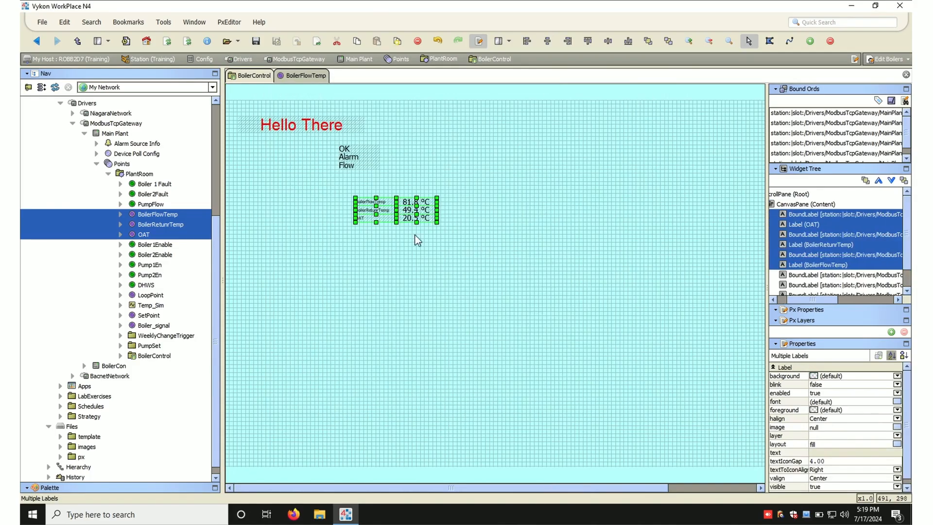
- Set the font of the three display name labels to SansSerif 20 with Null/Default turned off
{"action": "left_click", "coordinate": [423, 229]}
{"action": "left_click_drag", "start_coordinate": [395, 190], "coordinate": [450, 233]}
{"action": "left_click", "coordinate": [339, 197]}
{"action": "left_click_drag", "start_coordinate": [339, 194], "coordinate": [406, 240]}
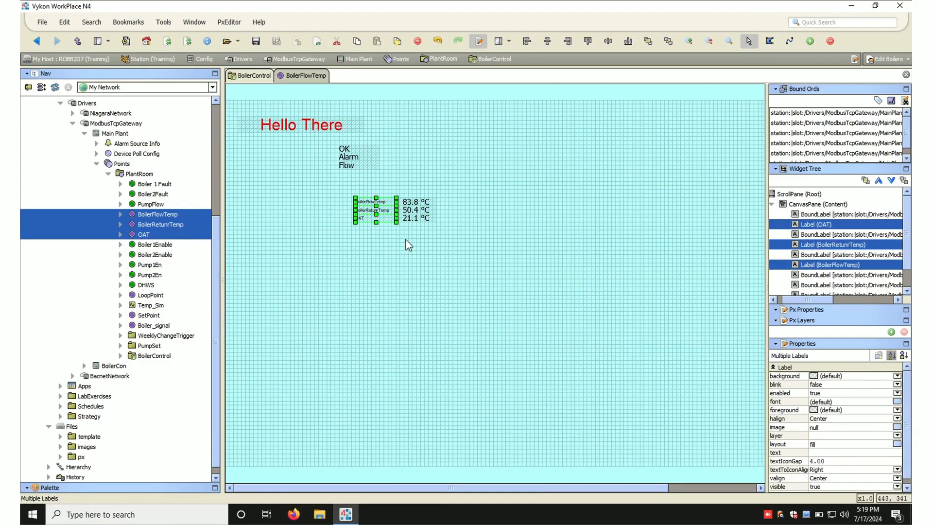
{"action": "left_click", "coordinate": [828, 402]}
{"action": "left_click", "coordinate": [487, 256]}
{"action": "double_click", "coordinate": [474, 245]}
{"action": "type", "text": "20"}
{"action": "left_click", "coordinate": [448, 273]}
{"action": "left_click", "coordinate": [442, 286]}
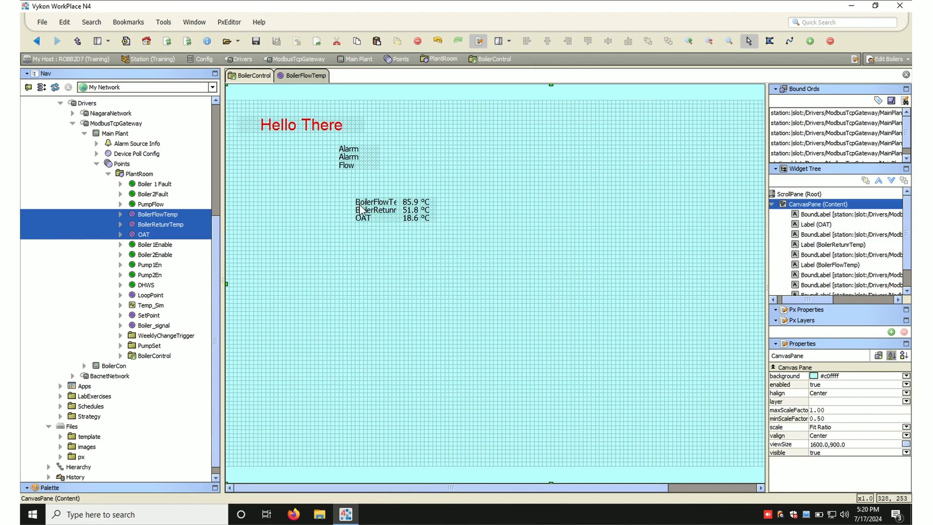
- Widen the three display name labels leftward to about 210 so their full names fit, and check the individual labels
{"action": "left_click_drag", "start_coordinate": [344, 190], "coordinate": [427, 241]}
{"action": "left_click_drag", "start_coordinate": [353, 200], "coordinate": [311, 200]}
{"action": "left_click", "coordinate": [389, 258]}
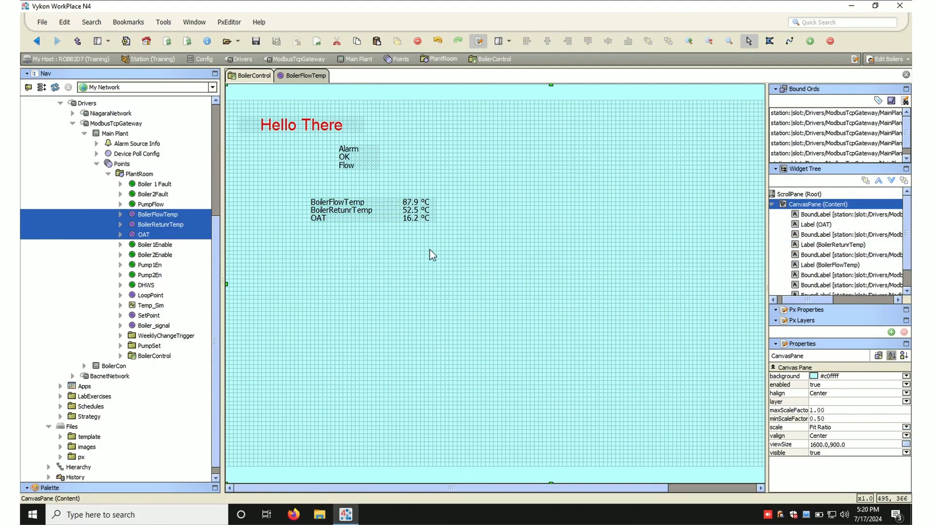
{"action": "left_click", "coordinate": [350, 203]}
{"action": "left_click", "coordinate": [349, 210]}
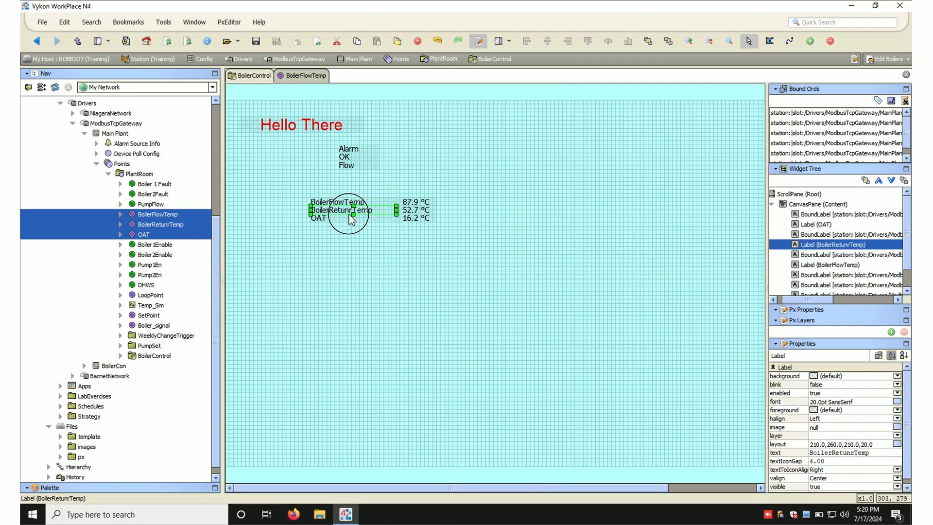
{"action": "left_click", "coordinate": [414, 213]}
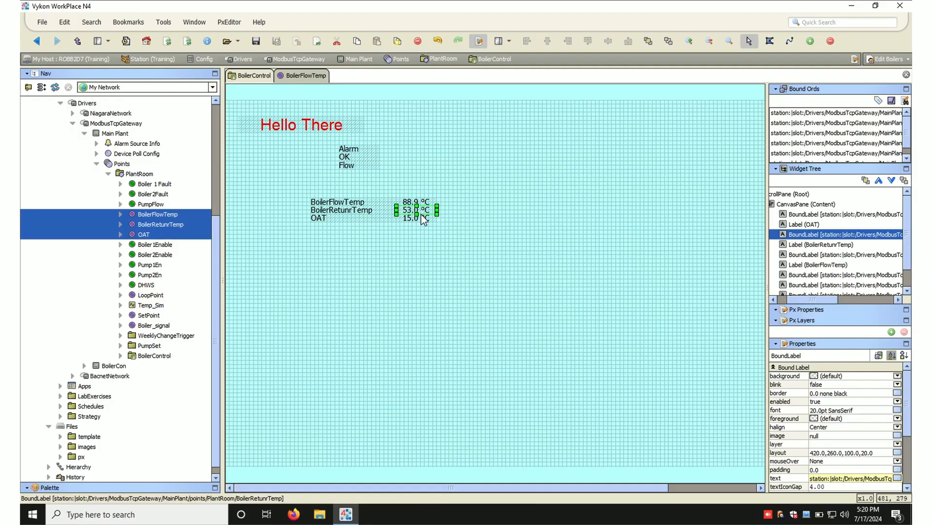
{"action": "left_click", "coordinate": [370, 223]}
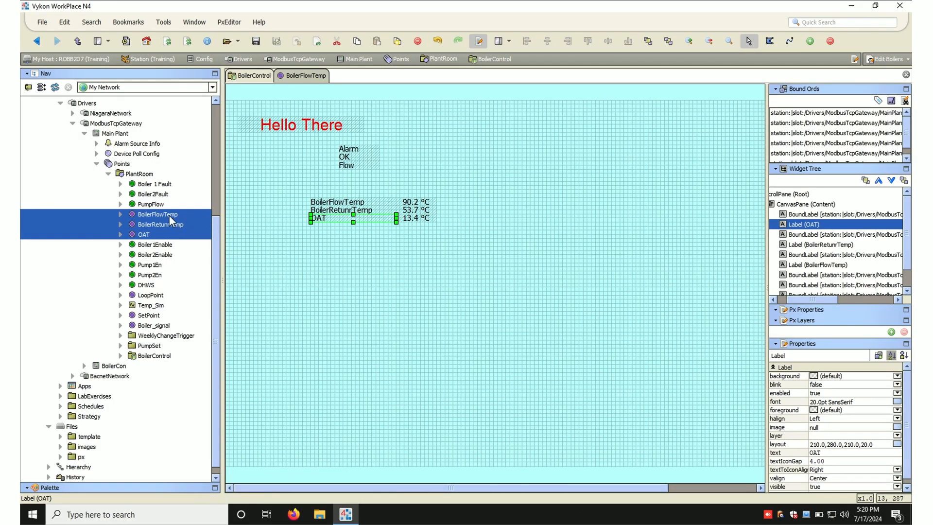
- Start another set of widgets for BoilerFlowTemp, BoilerRetunrTemp and OAT below the existing temperature labels
{"action": "left_click_drag", "start_coordinate": [148, 215], "coordinate": [415, 248]}
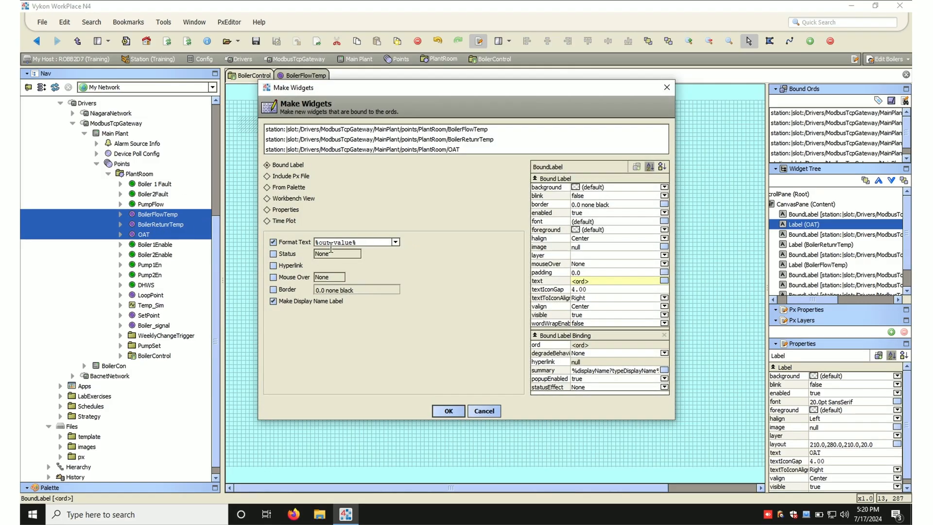
- Turn off the display name label option and set the new bound labels' font to SansSerif size 20
{"action": "left_click", "coordinate": [273, 301]}
{"action": "left_click", "coordinate": [593, 232]}
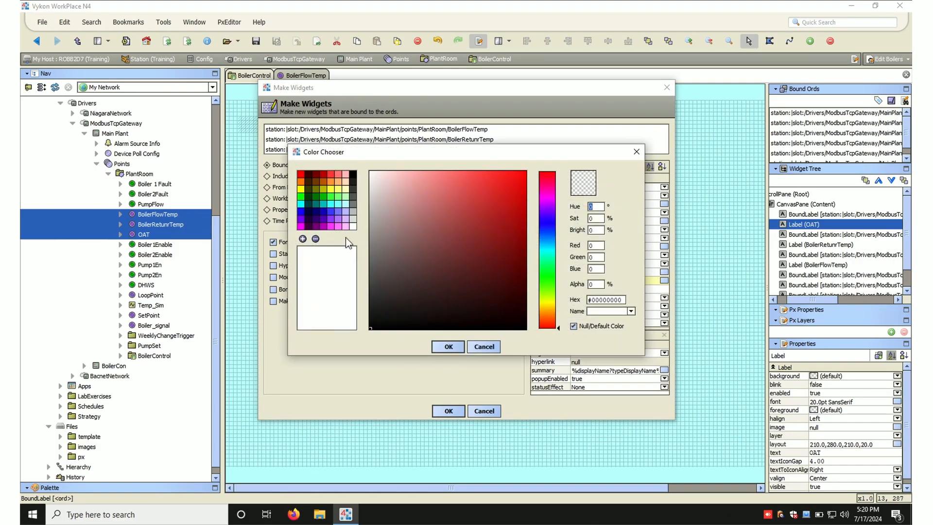
{"action": "left_click", "coordinate": [485, 346]}
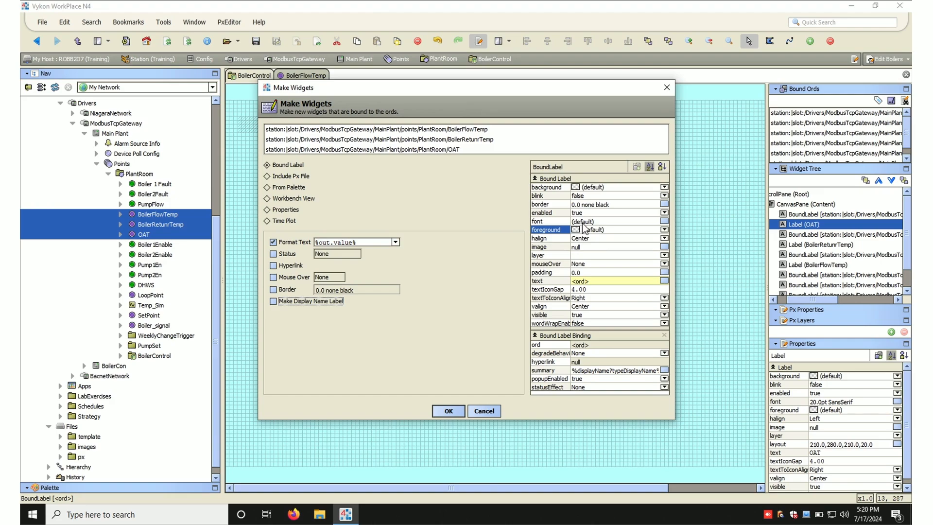
{"action": "left_click", "coordinate": [582, 222]}
{"action": "left_click", "coordinate": [466, 256]}
{"action": "double_click", "coordinate": [477, 245]}
{"action": "type", "text": "20"}
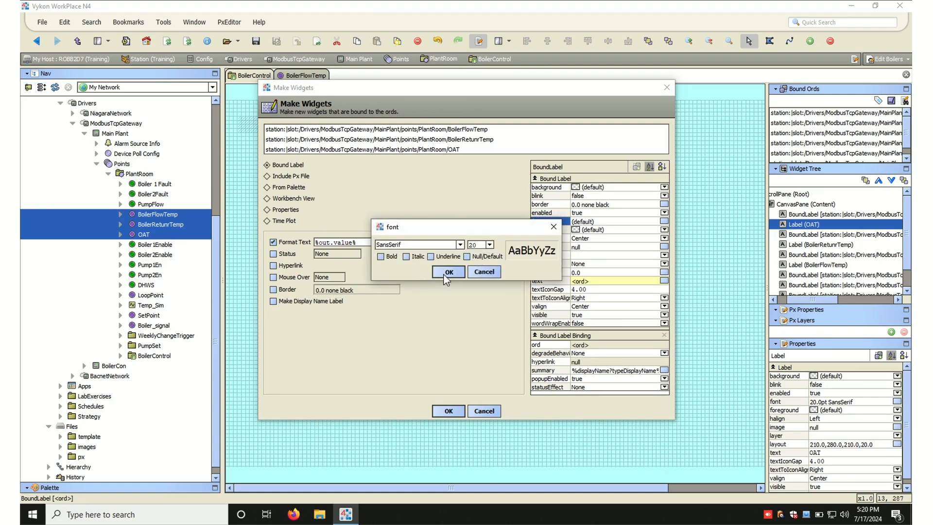
{"action": "left_click", "coordinate": [448, 271]}
- Give the bound labels a solid black border of width 1.00 on all sides
{"action": "left_click", "coordinate": [583, 204]}
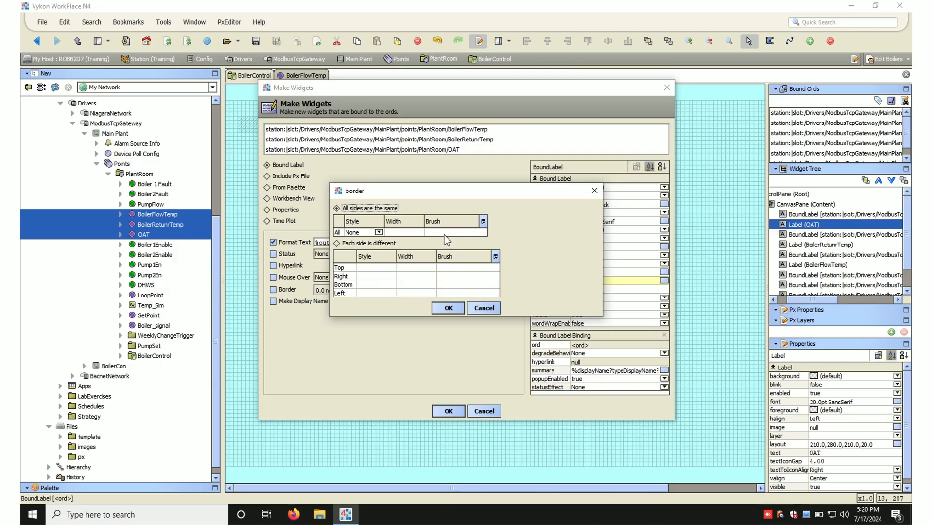
{"action": "left_click", "coordinate": [387, 230]}
{"action": "left_click", "coordinate": [379, 233]}
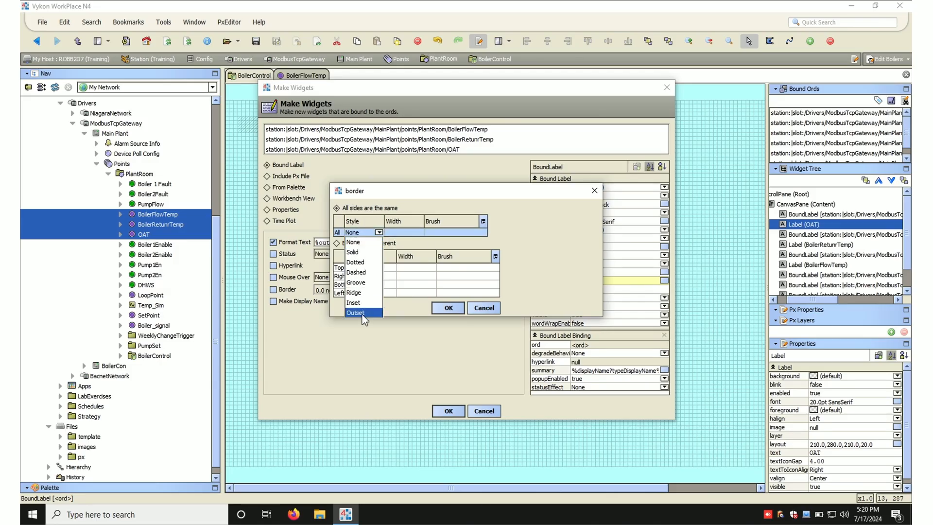
{"action": "left_click", "coordinate": [353, 251]}
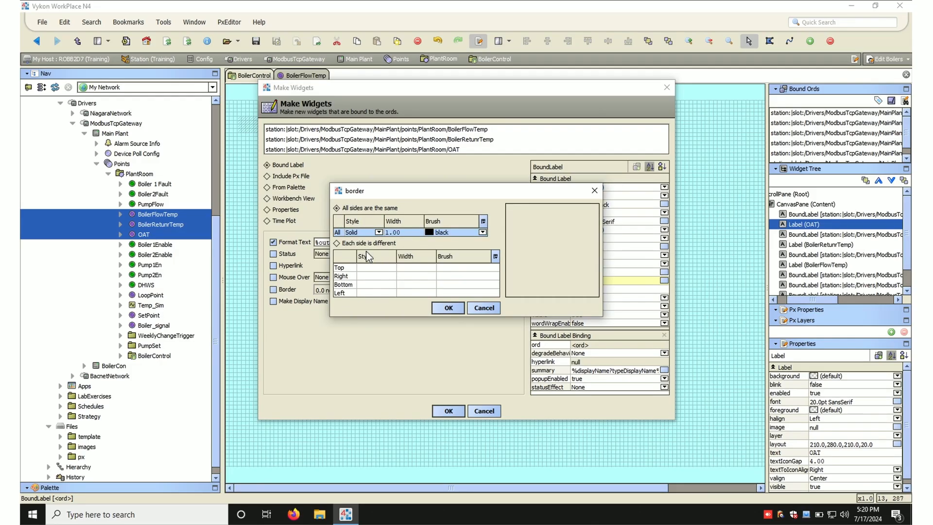
{"action": "left_click", "coordinate": [458, 308]}
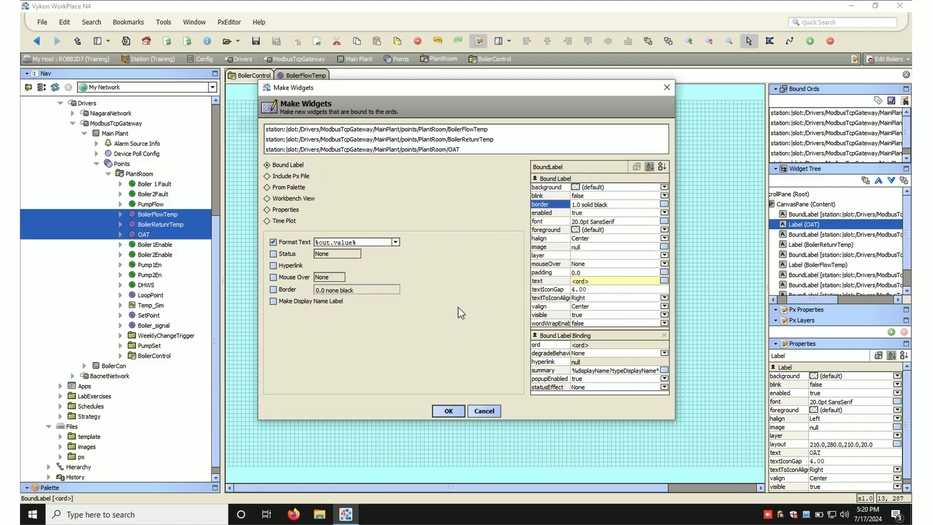
- Enable the Color And Blink status effect and create the value labels for the three temperature points
{"action": "left_click", "coordinate": [277, 254]}
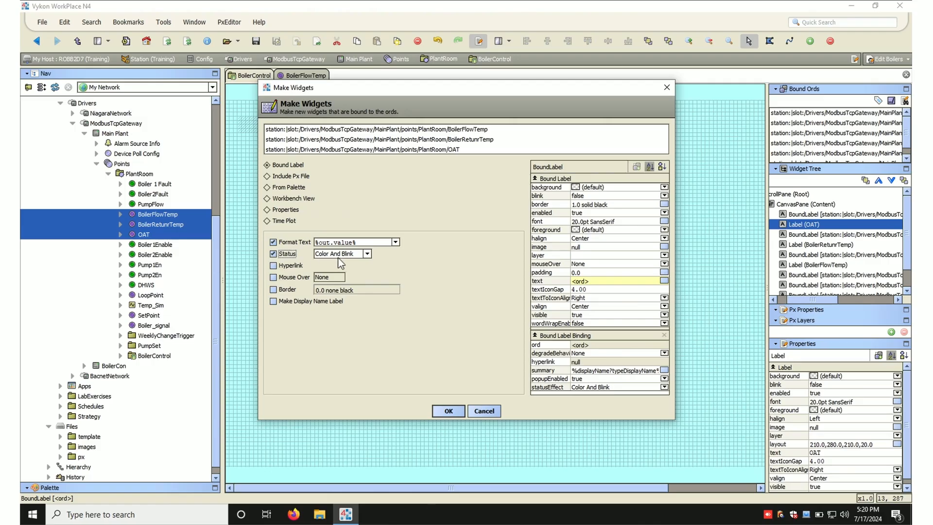
{"action": "left_click", "coordinate": [447, 410]}
{"action": "left_click", "coordinate": [441, 322]}
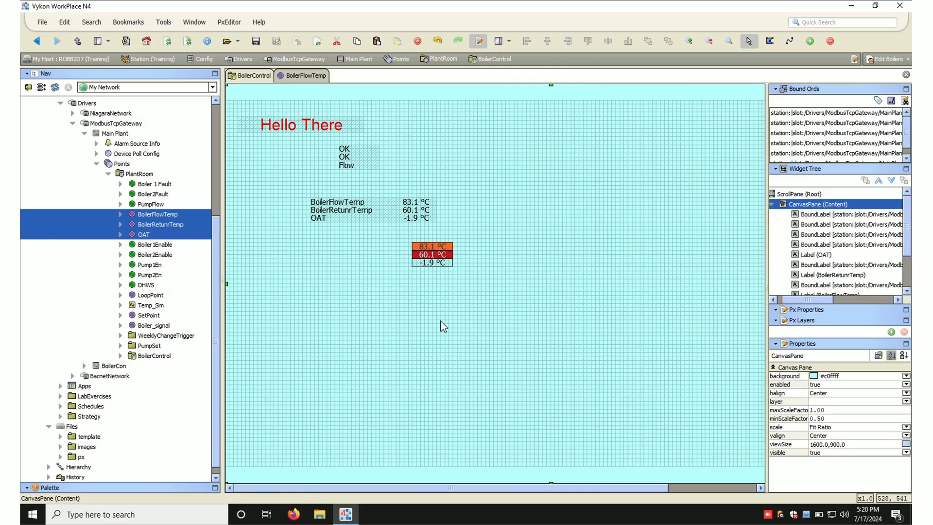
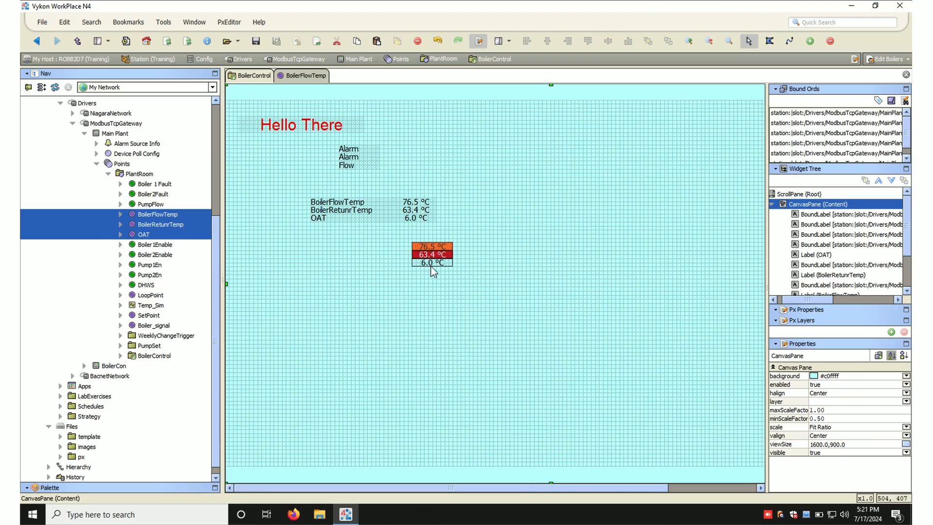
- Add bound labels for BoilerFlowTemp, BoilerRetunrTemp and OAT to the canvas, with the format text set to %displayName%
{"action": "left_click_drag", "start_coordinate": [146, 220], "coordinate": [313, 250]}
{"action": "double_click", "coordinate": [321, 242]}
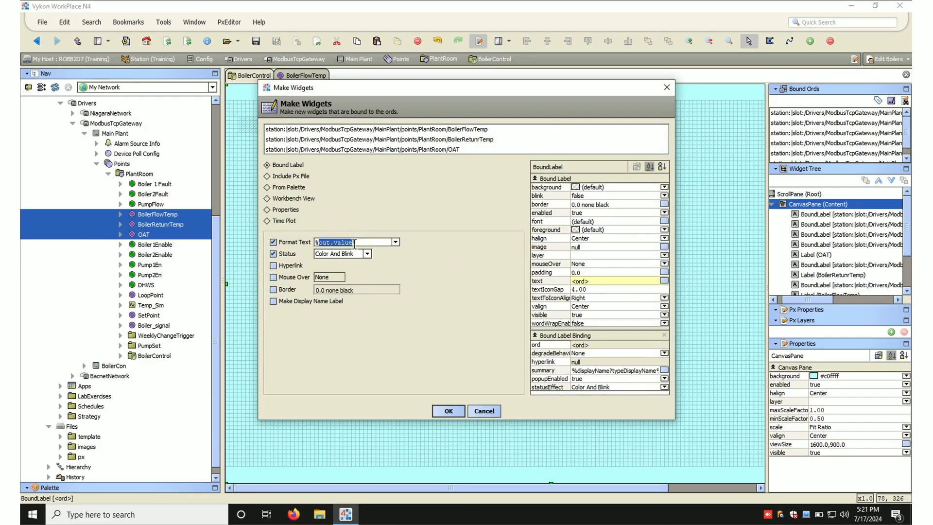
{"action": "type", "text": "displayNa,e"}
{"action": "key", "text": "BackSpace"}
{"action": "key", "text": "BackSpace"}
{"action": "type", "text": "me"}
- Set the display name labels' font to SansSerif size 20
{"action": "left_click", "coordinate": [586, 222]}
{"action": "left_click", "coordinate": [466, 256]}
{"action": "left_click", "coordinate": [490, 245]}
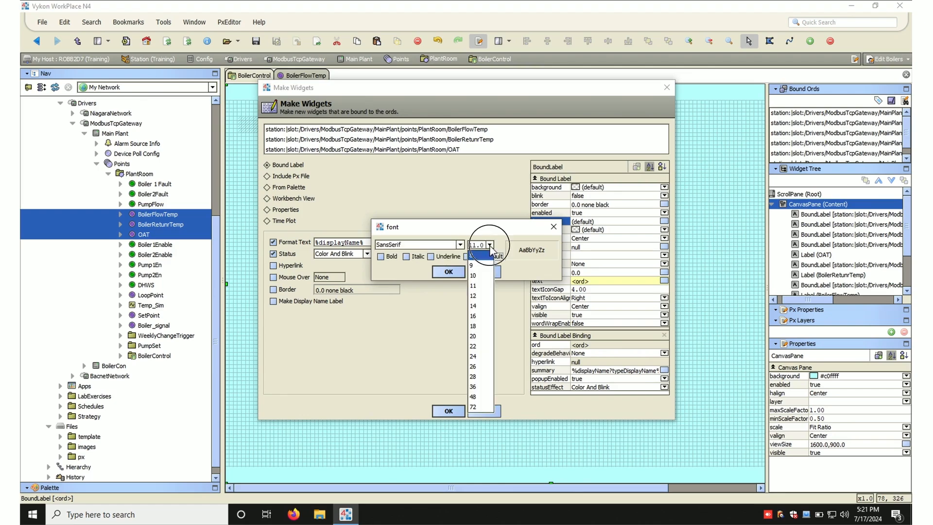
{"action": "left_click", "coordinate": [473, 336]}
{"action": "left_click", "coordinate": [449, 272]}
- Give the display name labels an inset border on all sides
{"action": "left_click", "coordinate": [591, 206]}
{"action": "left_click", "coordinate": [379, 232]}
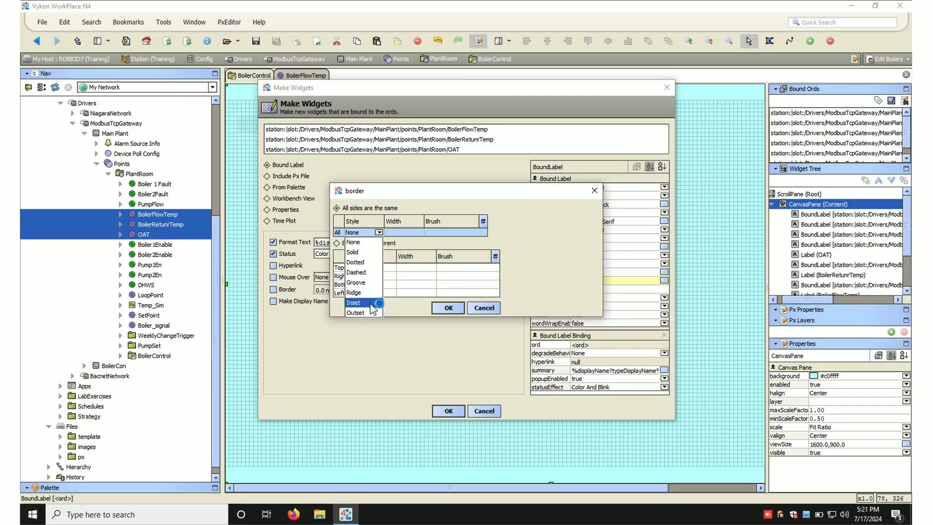
{"action": "left_click", "coordinate": [357, 302]}
{"action": "left_click", "coordinate": [449, 308]}
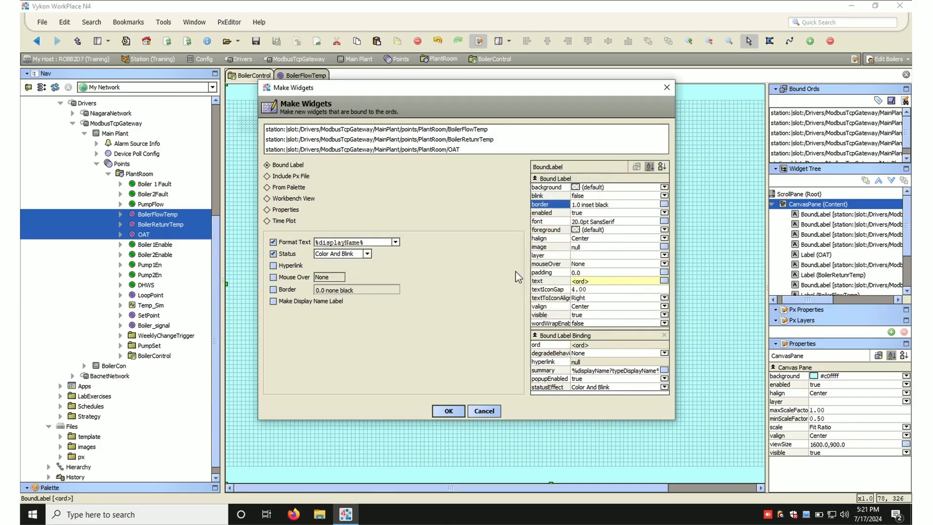
- Create the display name labels left-aligned, with a light grey #e0e0e0 background and no status effect
{"action": "left_click", "coordinate": [588, 239]}
{"action": "left_click", "coordinate": [586, 248]}
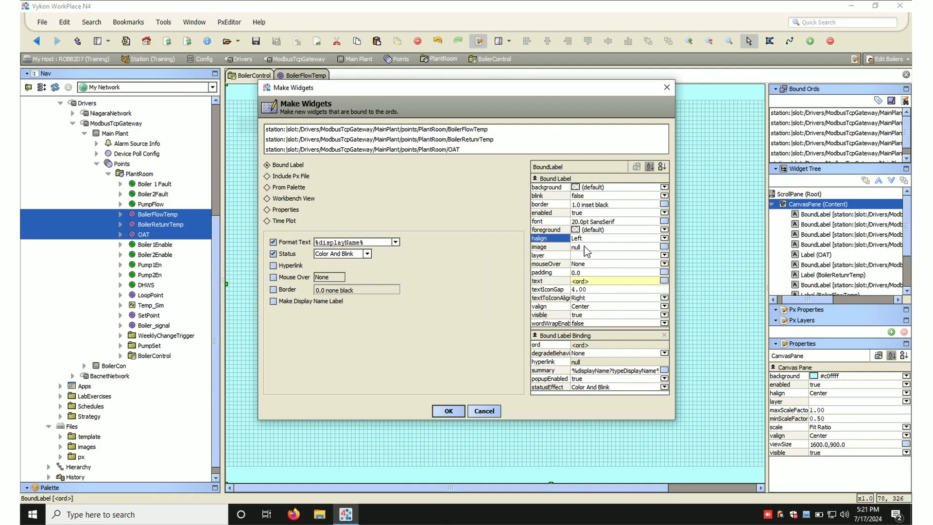
{"action": "left_click", "coordinate": [578, 189]}
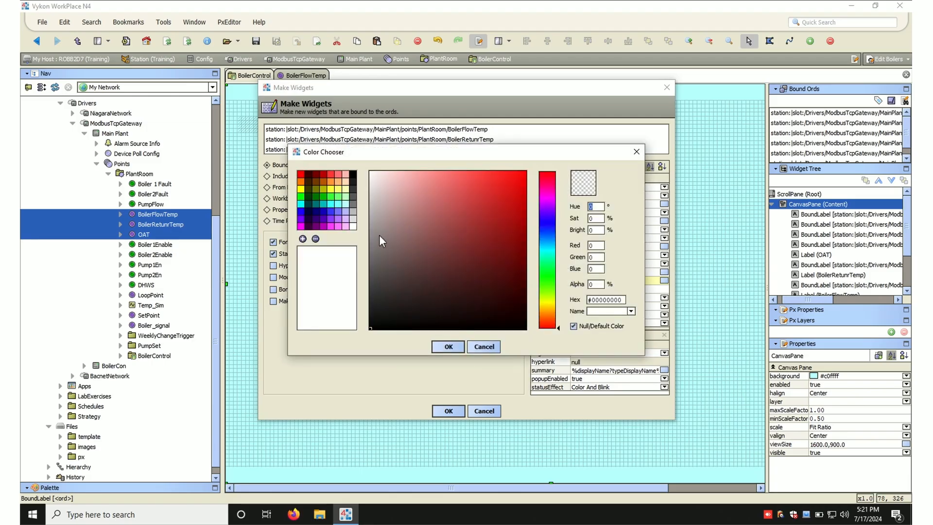
{"action": "left_click", "coordinate": [353, 218]}
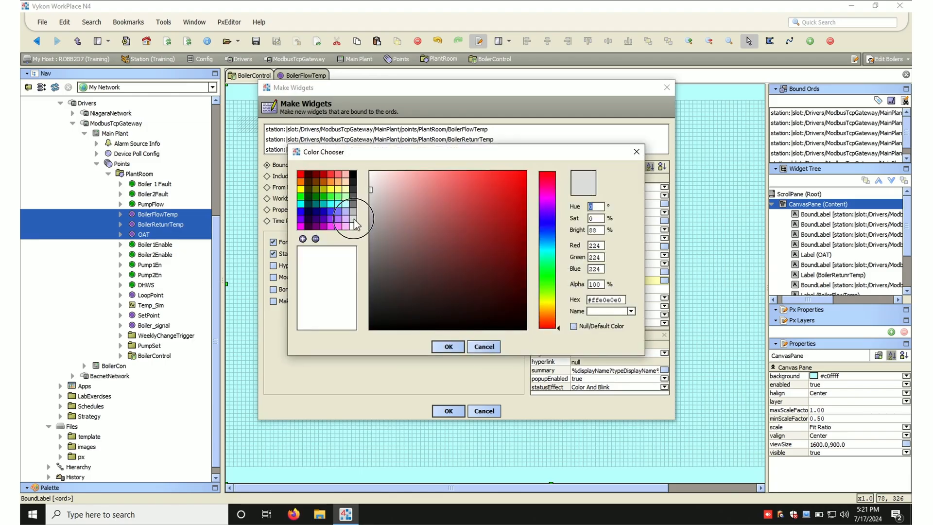
{"action": "left_click", "coordinate": [449, 349]}
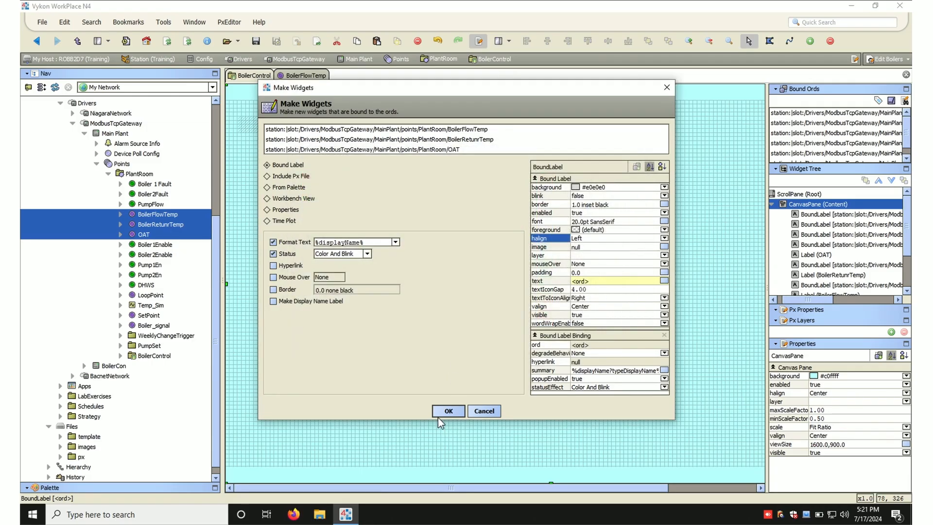
{"action": "left_click", "coordinate": [273, 254]}
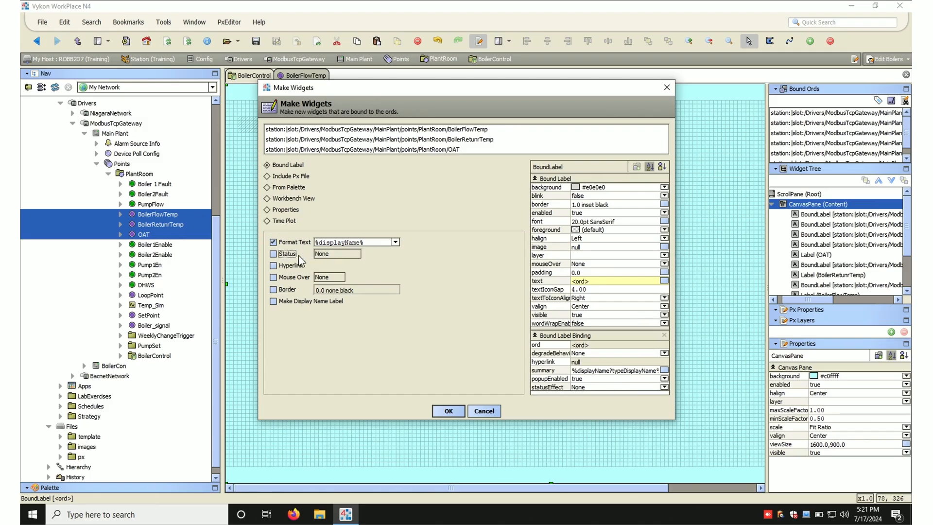
{"action": "left_click", "coordinate": [447, 411]}
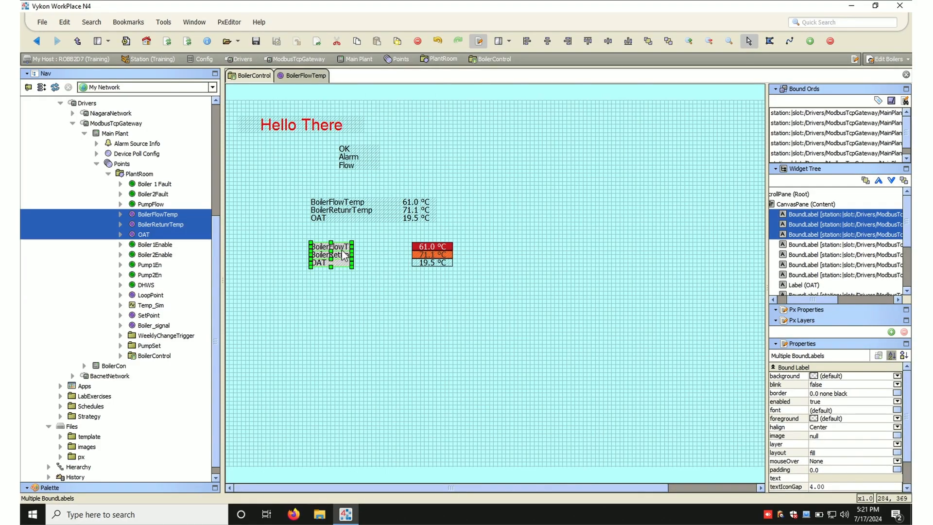
- Widen the display name labels and place them beside the bordered temperature values, and switch the graphic to view mode
{"action": "mouse_move", "coordinate": [343, 253]}
{"action": "left_mouse_down"}
{"action": "mouse_move", "coordinate": [406, 250]}
{"action": "mouse_move", "coordinate": [327, 247]}
{"action": "left_mouse_up"}
{"action": "left_click", "coordinate": [366, 278]}
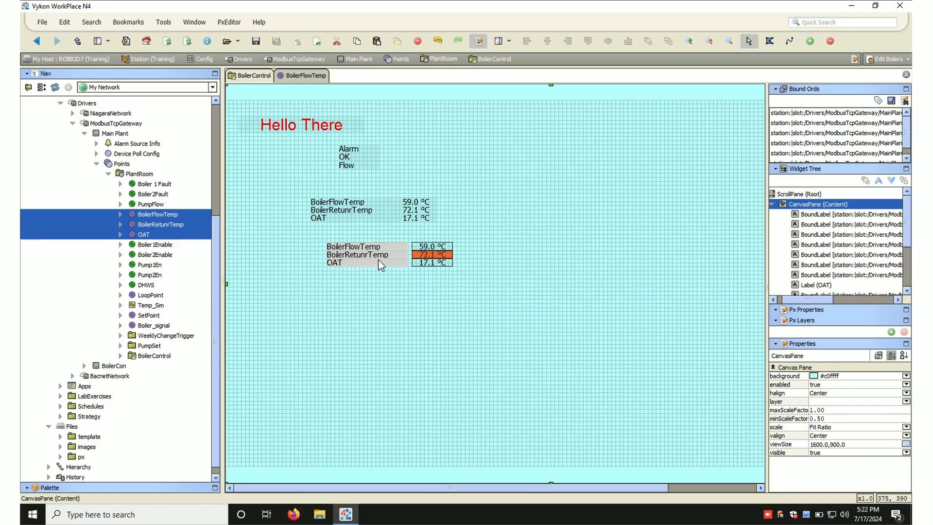
{"action": "left_click", "coordinate": [444, 257]}
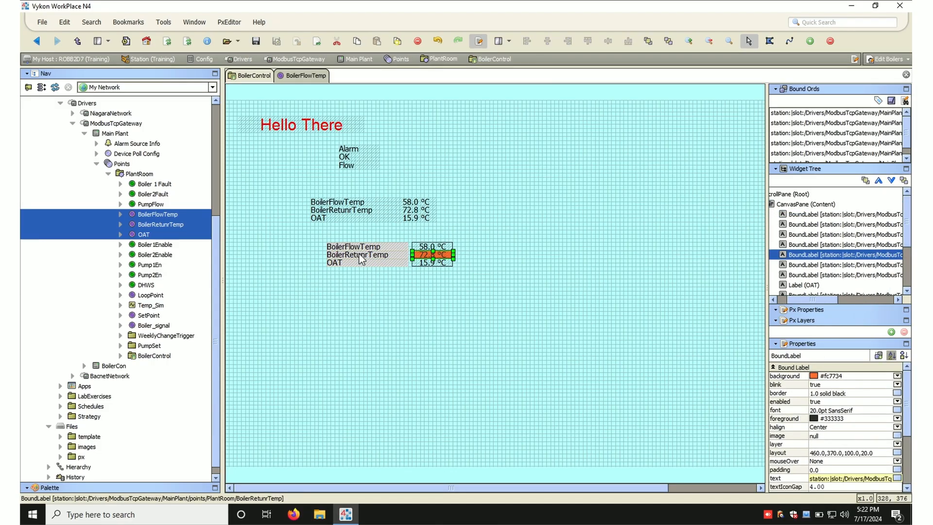
{"action": "left_click", "coordinate": [478, 41]}
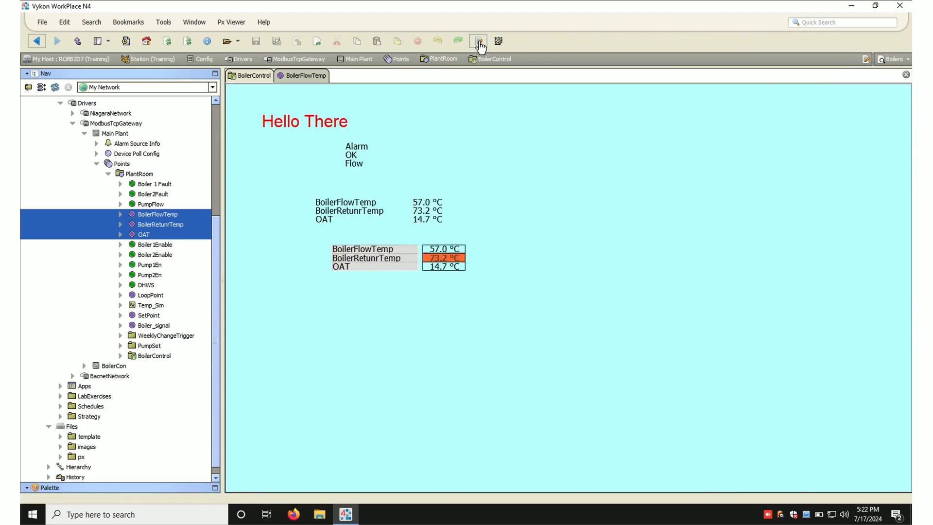
- Rename the BoilerFlowTemp point as Boiler Flow Temp and refresh the graphic
{"action": "left_click", "coordinate": [153, 217]}
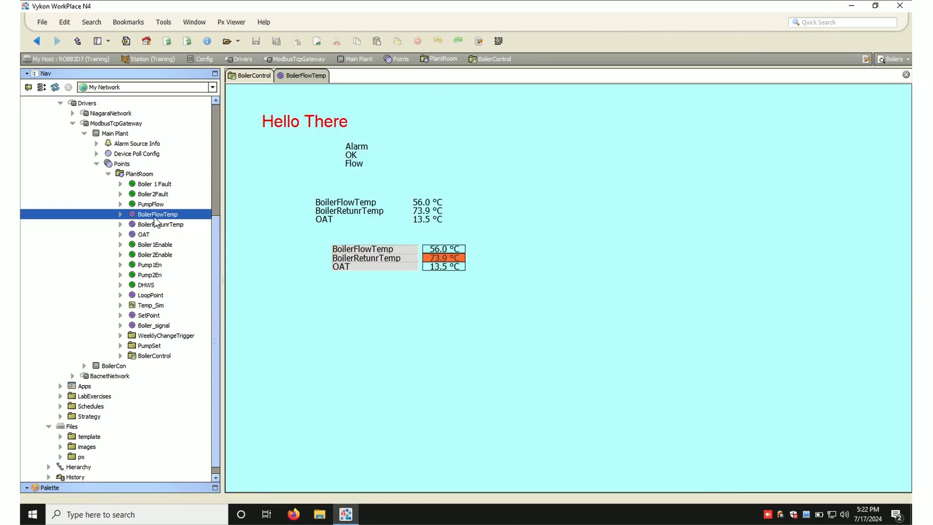
{"action": "right_click", "coordinate": [162, 223]}
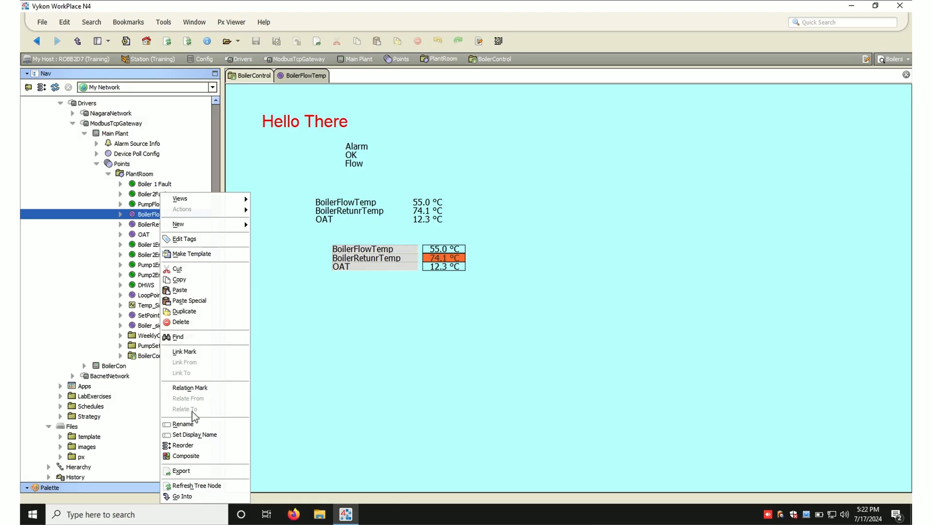
{"action": "left_click", "coordinate": [193, 423]}
{"action": "left_click_drag", "start_coordinate": [421, 246], "coordinate": [427, 246]}
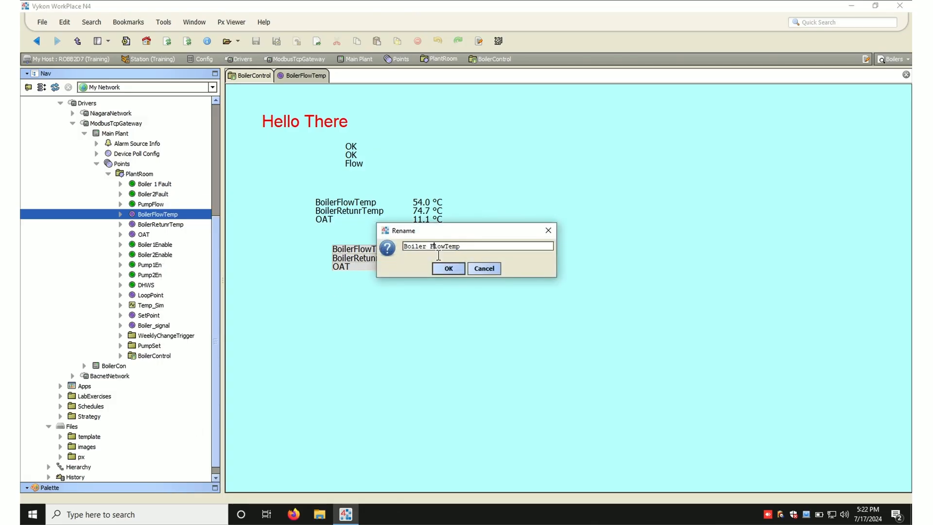
{"action": "key", "text": "Return"}
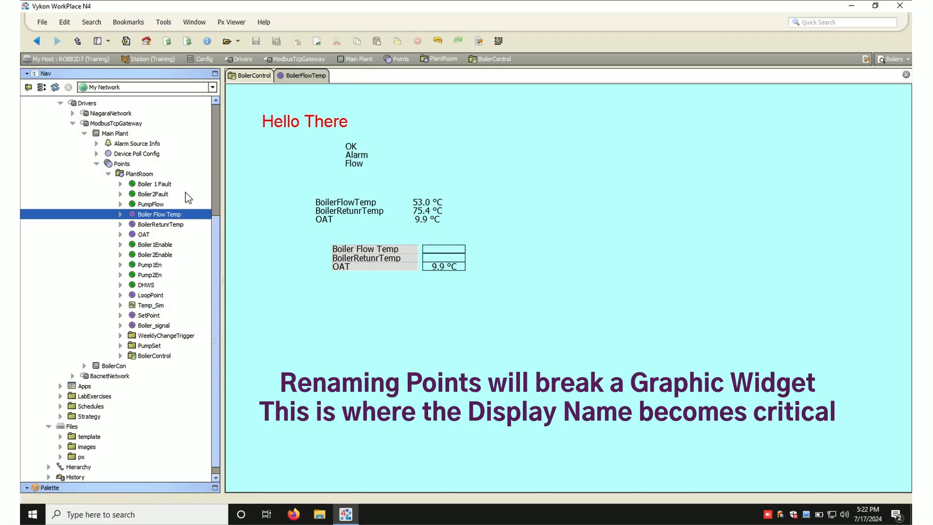
{"action": "left_click", "coordinate": [166, 42]}
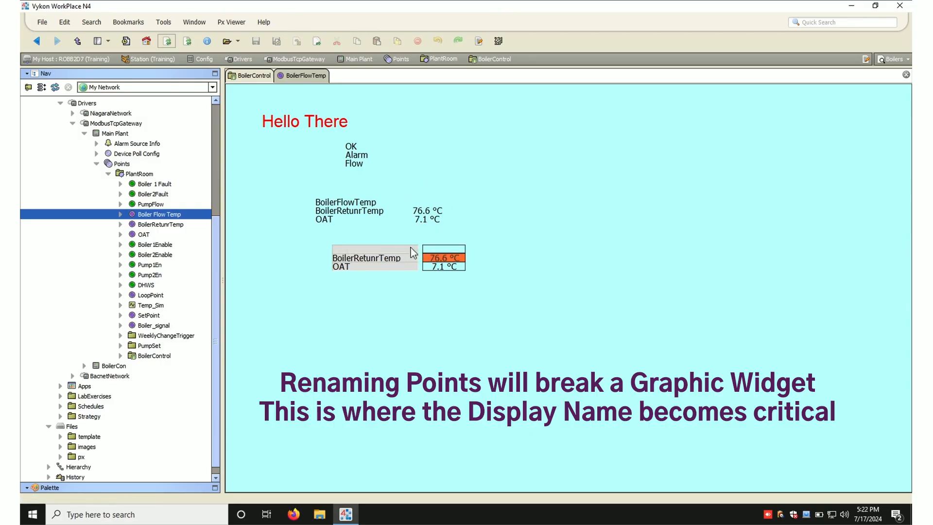
- Set the BoilerRetunrTemp point's display name to Boiler Return Display and refresh the graphic
{"action": "left_click", "coordinate": [166, 226]}
{"action": "right_click", "coordinate": [166, 229]}
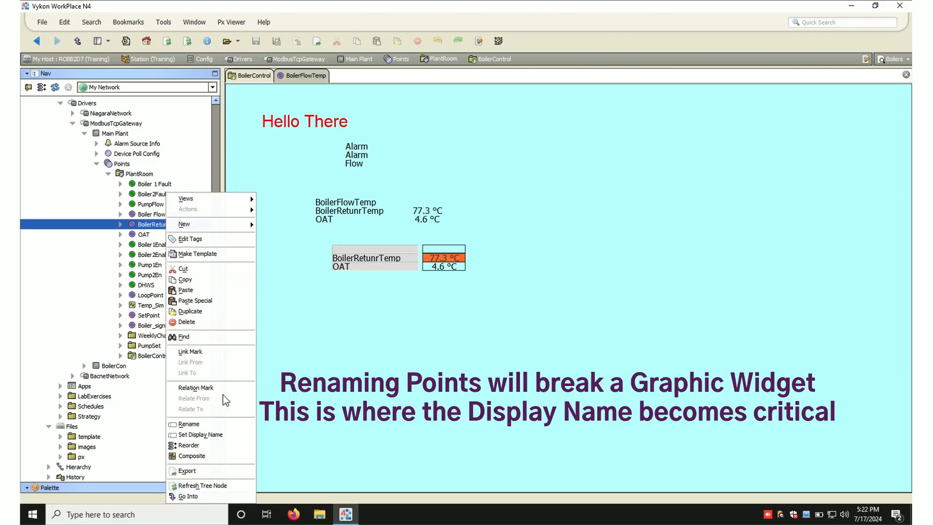
{"action": "left_click", "coordinate": [238, 438]}
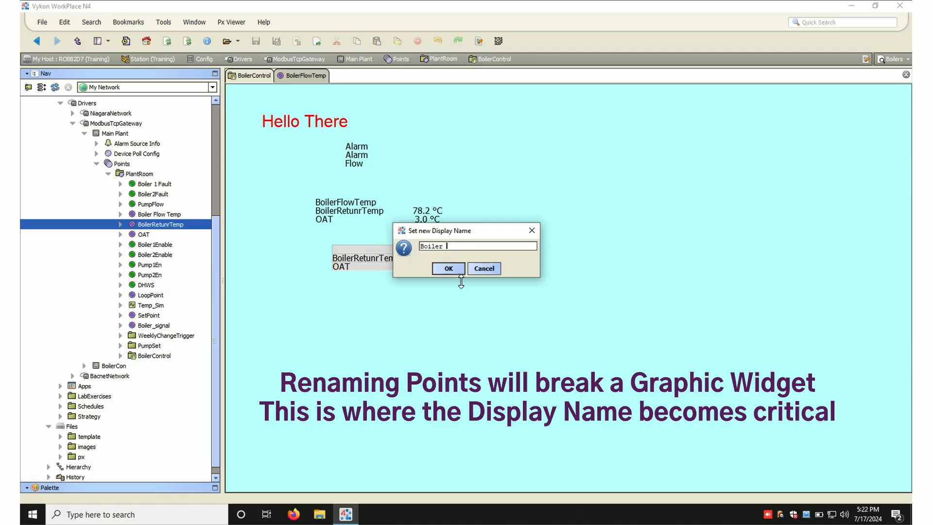
{"action": "type", "text": "Boiler Return Display"}
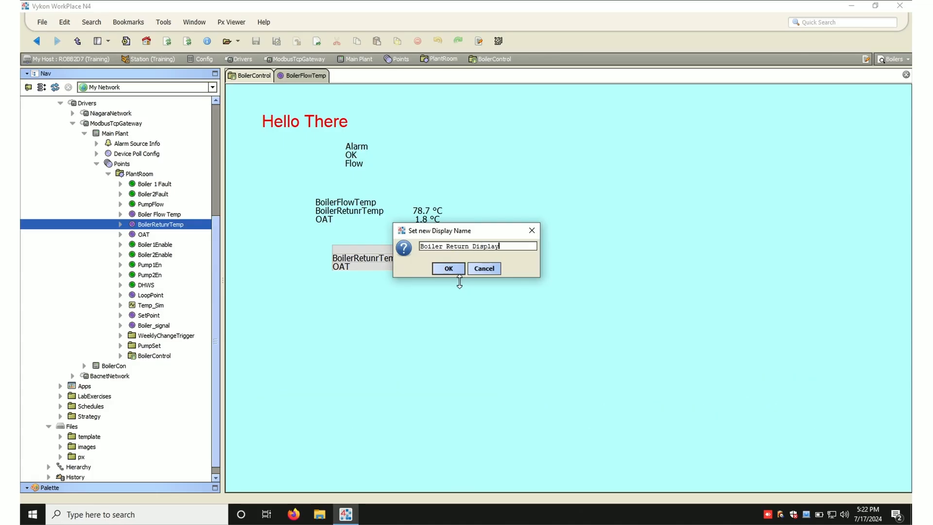
{"action": "key", "text": "Return"}
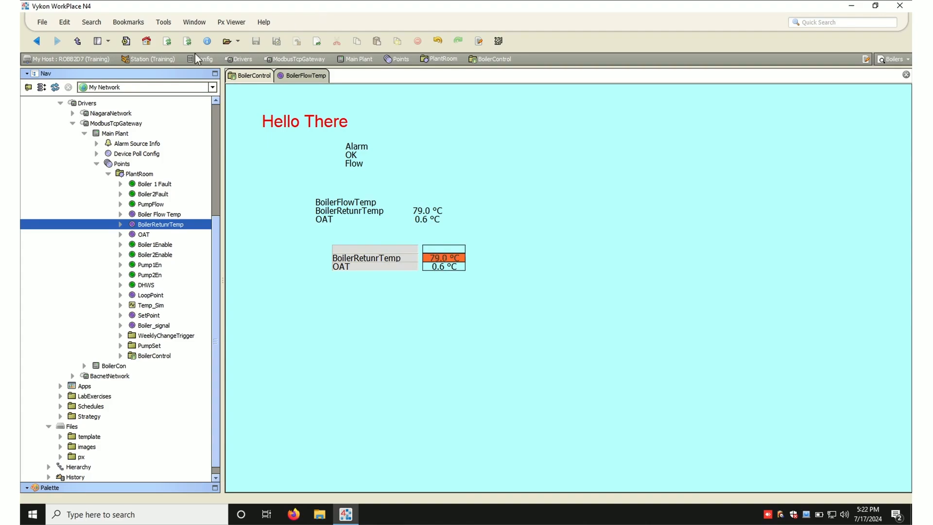
{"action": "left_click", "coordinate": [166, 41]}
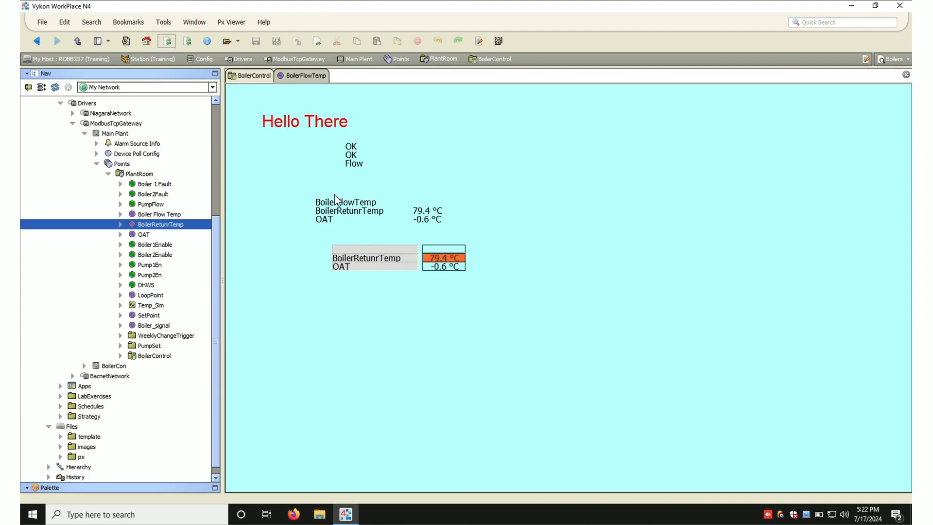
- Refresh the PlantRoom folder's tree node
{"action": "left_click", "coordinate": [131, 174]}
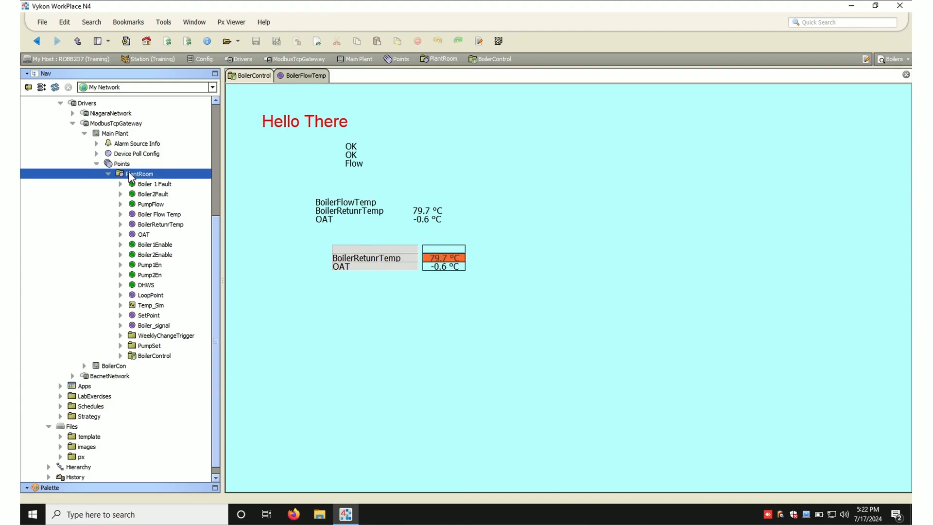
{"action": "right_click", "coordinate": [129, 173]}
{"action": "left_click", "coordinate": [184, 470]}
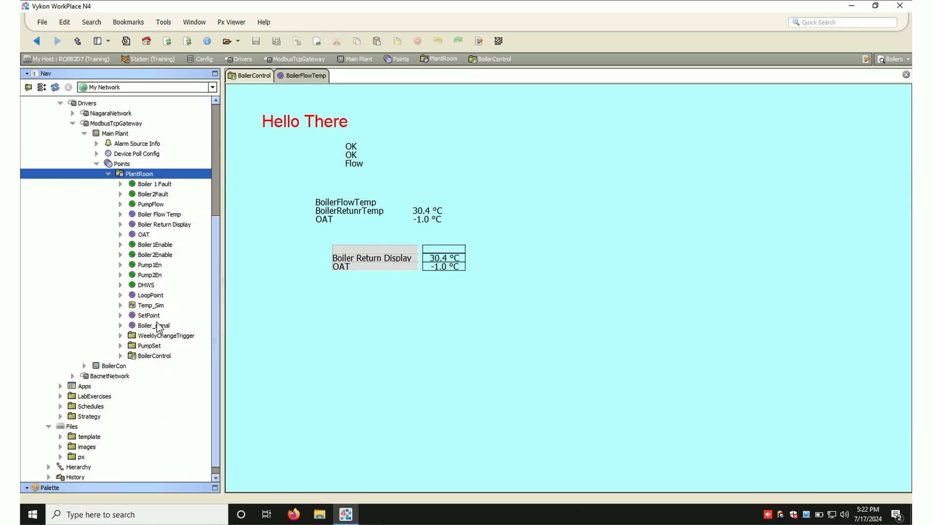
- Refresh the graphic and rename the Boiler Flow Temp point back to BoilerFlowTemp
{"action": "left_click", "coordinate": [173, 45]}
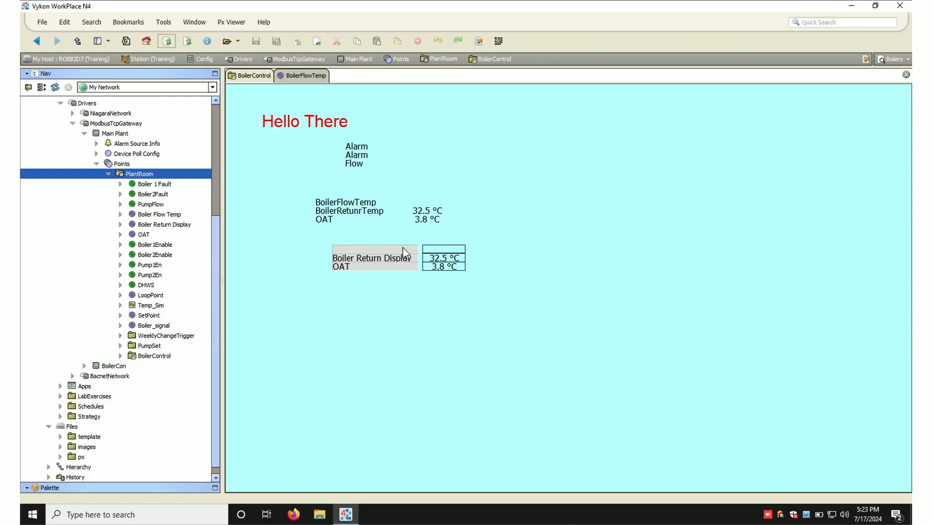
{"action": "right_click", "coordinate": [158, 214]}
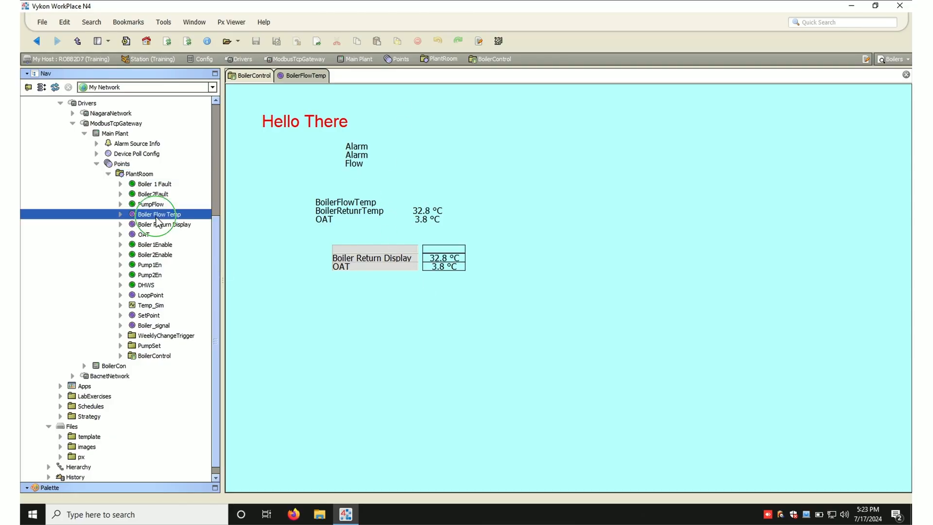
{"action": "left_click", "coordinate": [189, 424]}
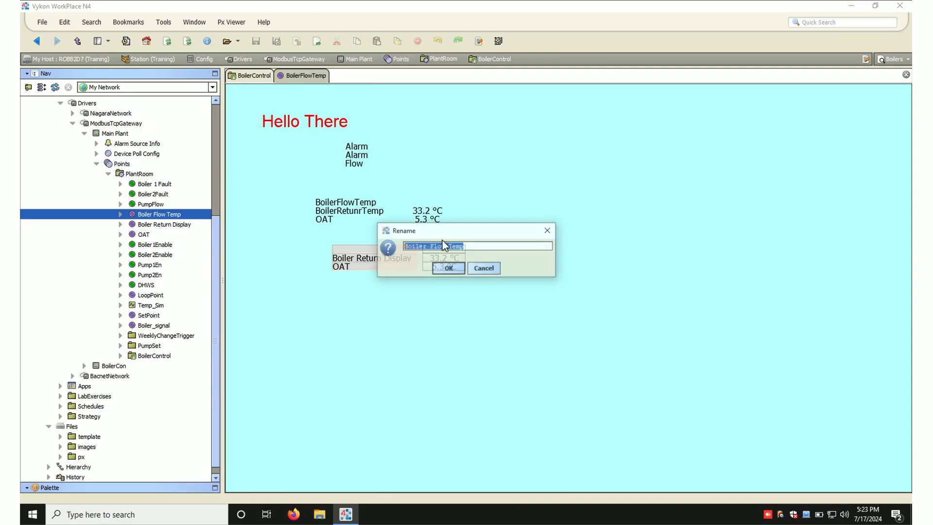
{"action": "left_click", "coordinate": [430, 246]}
{"action": "key", "text": "Delete"}
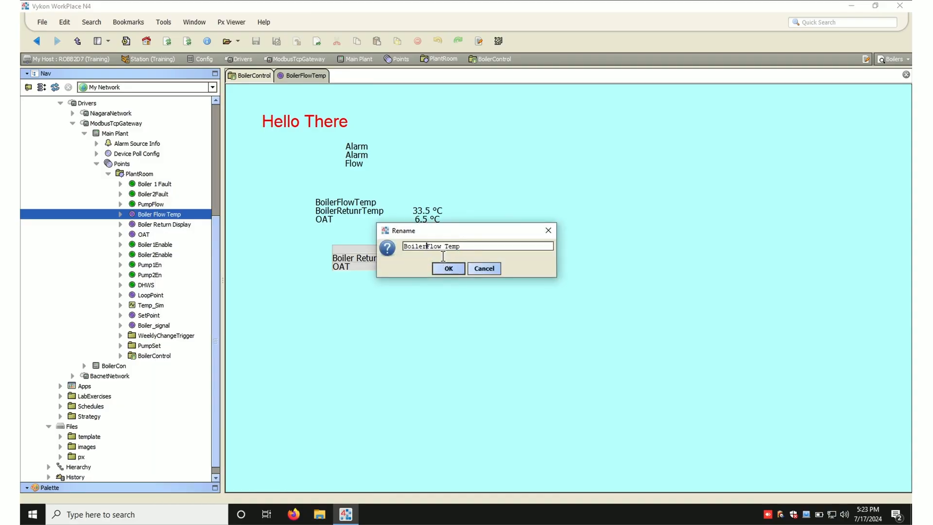
{"action": "key", "text": "Return"}
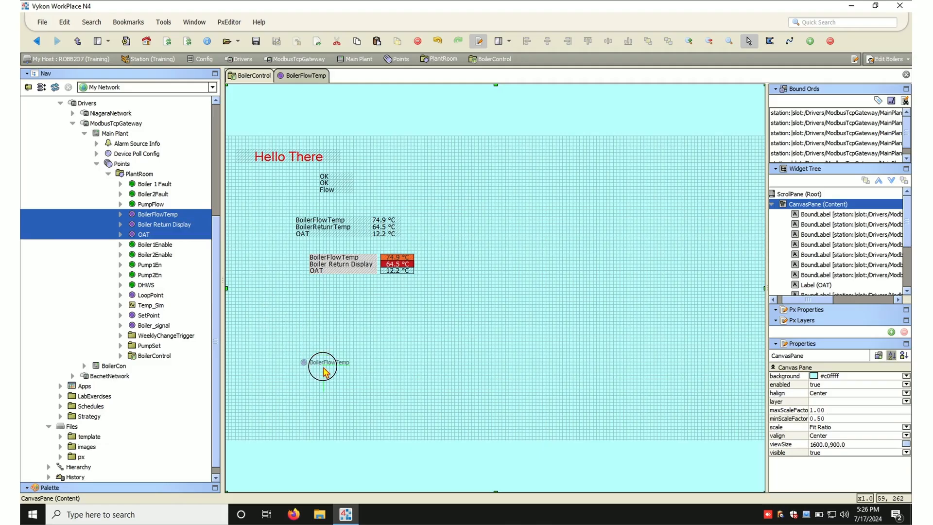
- Add hyperlinked bound labels for BoilerFlowTemp, Boiler Return Display and OAT below the bordered values, without display name labels
{"action": "left_click_drag", "start_coordinate": [320, 368], "coordinate": [339, 297]}
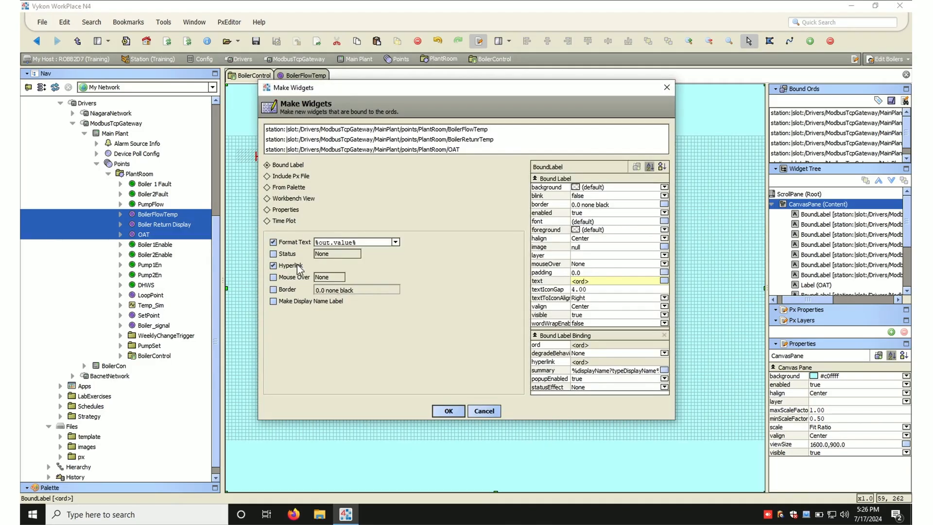
{"action": "left_click", "coordinate": [273, 265]}
{"action": "left_click", "coordinate": [273, 265]}
{"action": "left_click", "coordinate": [448, 410]}
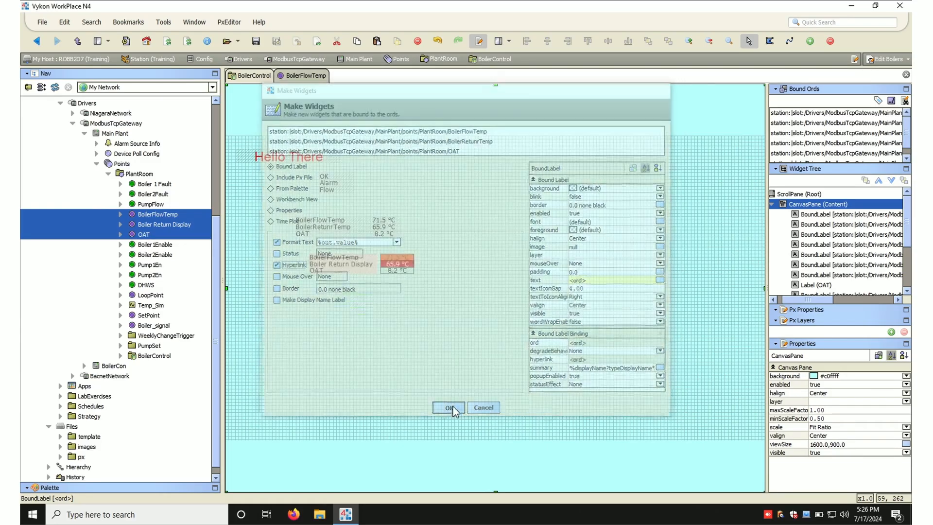
{"action": "left_click", "coordinate": [422, 374]}
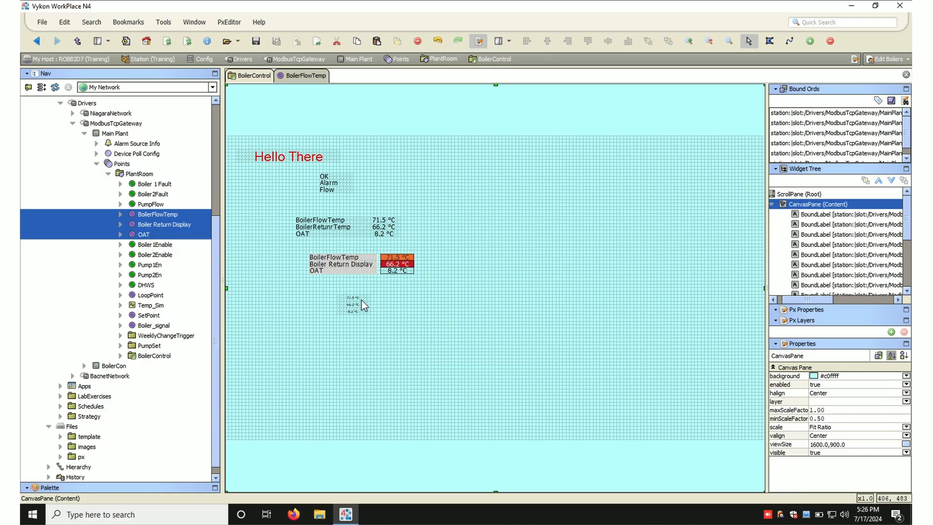
- Open the hyperlink setting of the new BoilerFlowTemp bound label for editing
{"action": "double_click", "coordinate": [361, 300]}
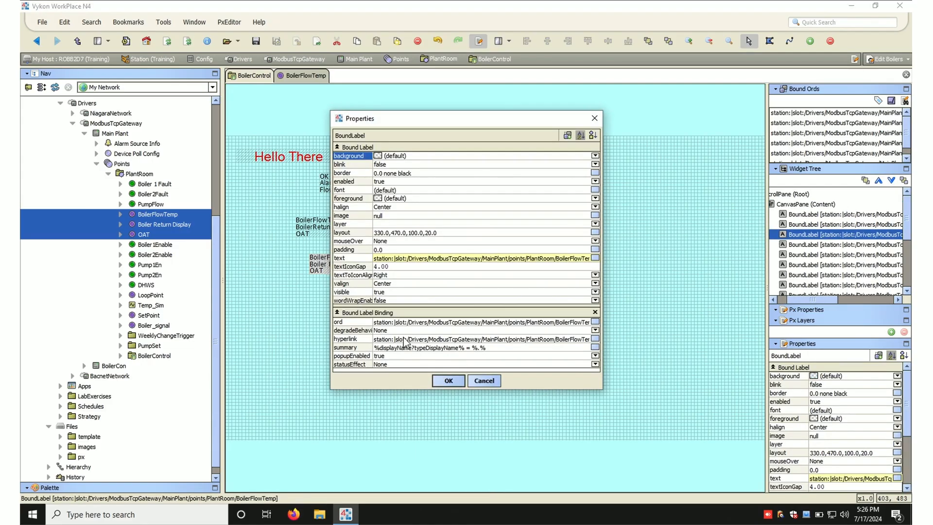
{"action": "left_click", "coordinate": [595, 339]}
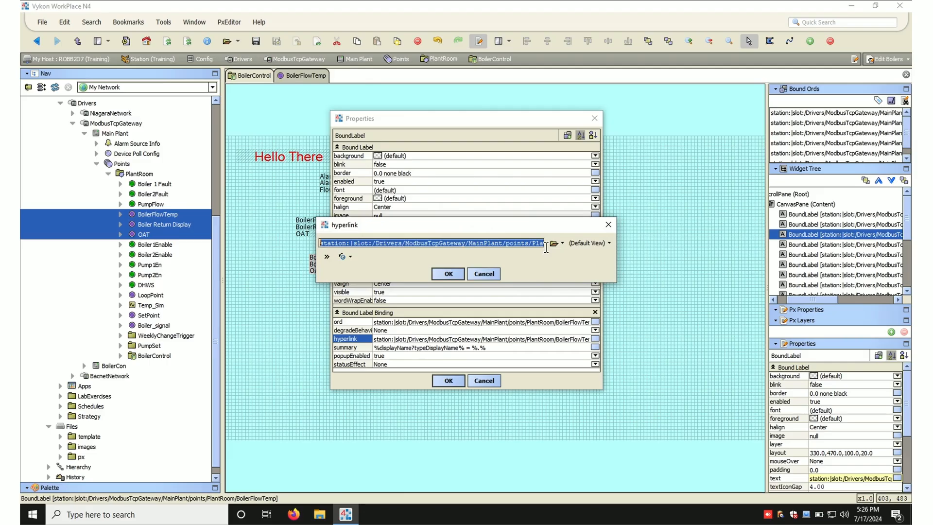
{"action": "left_click", "coordinate": [563, 245]}
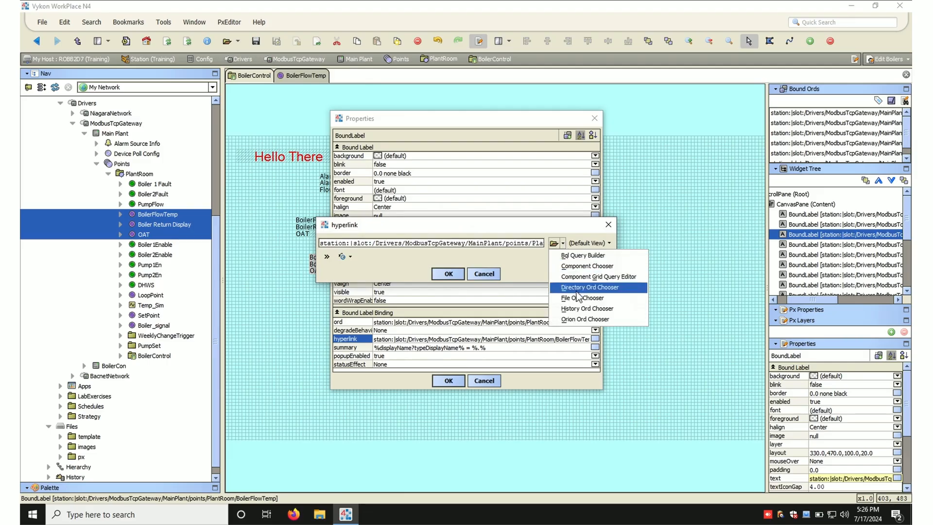
{"action": "left_click", "coordinate": [579, 313]}
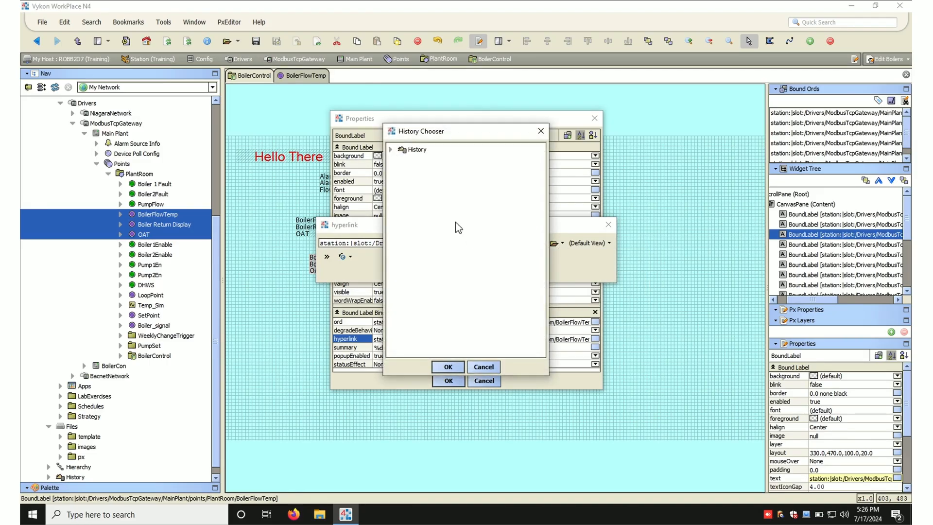
{"action": "left_click", "coordinate": [391, 151]}
{"action": "left_click", "coordinate": [483, 366]}
{"action": "left_click", "coordinate": [501, 275]}
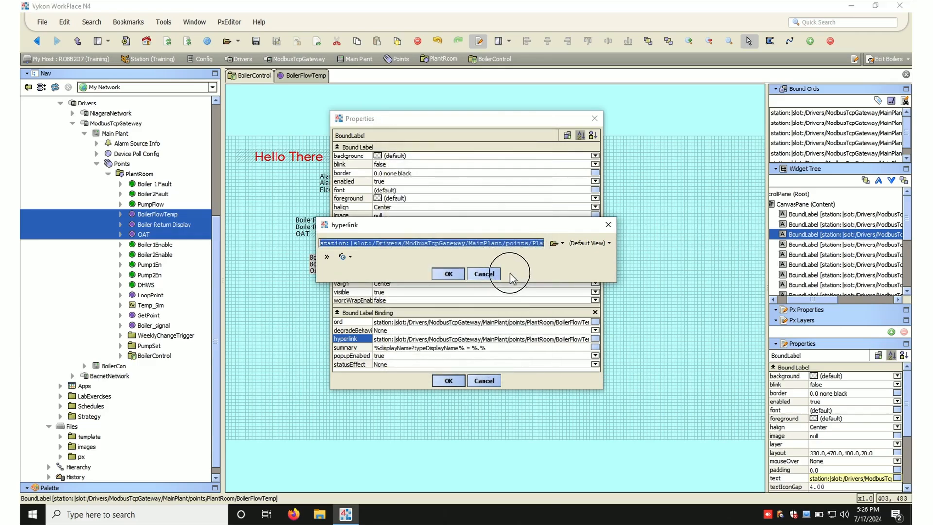
- Set the new BoilerFlowTemp label's hyperlink to open the point's Chart view and apply the label properties
{"action": "left_click", "coordinate": [610, 243]}
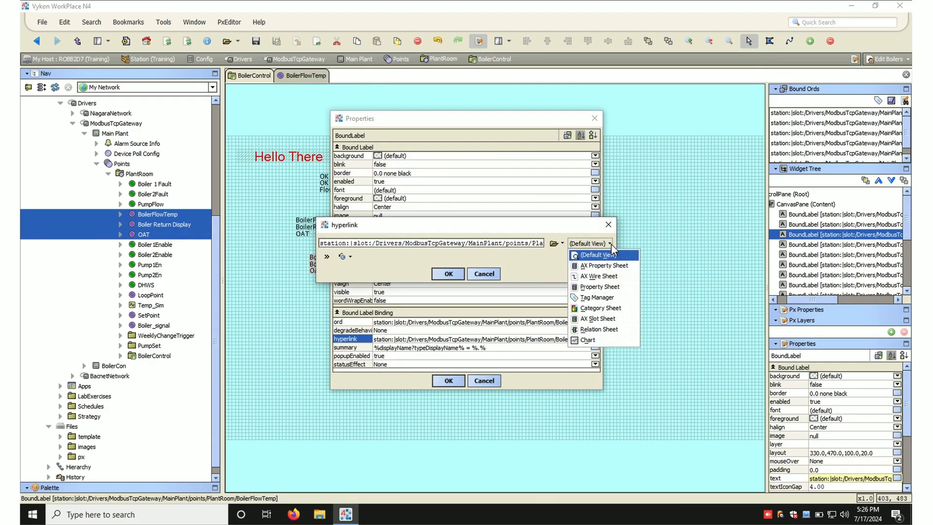
{"action": "left_click", "coordinate": [608, 341]}
{"action": "left_click", "coordinate": [454, 272]}
{"action": "left_click", "coordinate": [448, 381]}
- Switch the graphic to view mode, follow the new BoilerFlowTemp label's link to its chart, and return to the graphic
{"action": "left_click", "coordinate": [479, 41]}
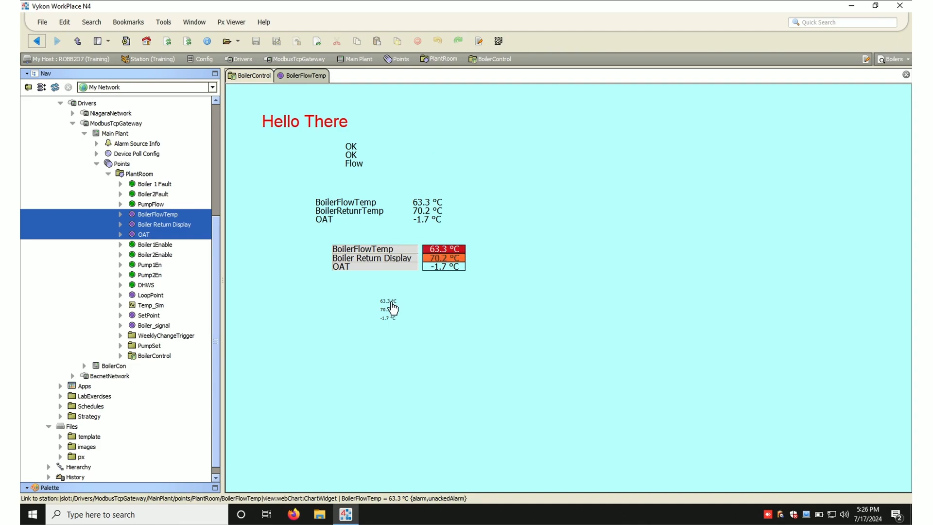
{"action": "left_click", "coordinate": [390, 302]}
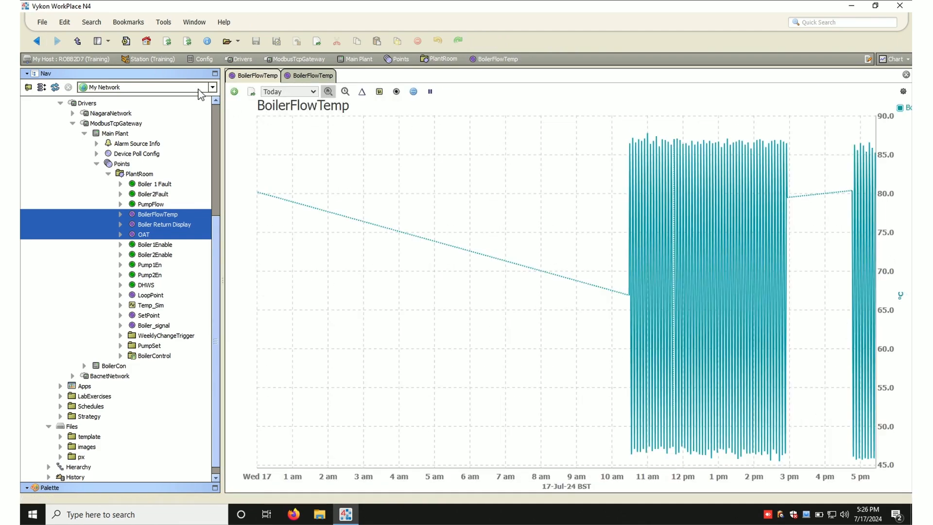
{"action": "left_click", "coordinate": [43, 46]}
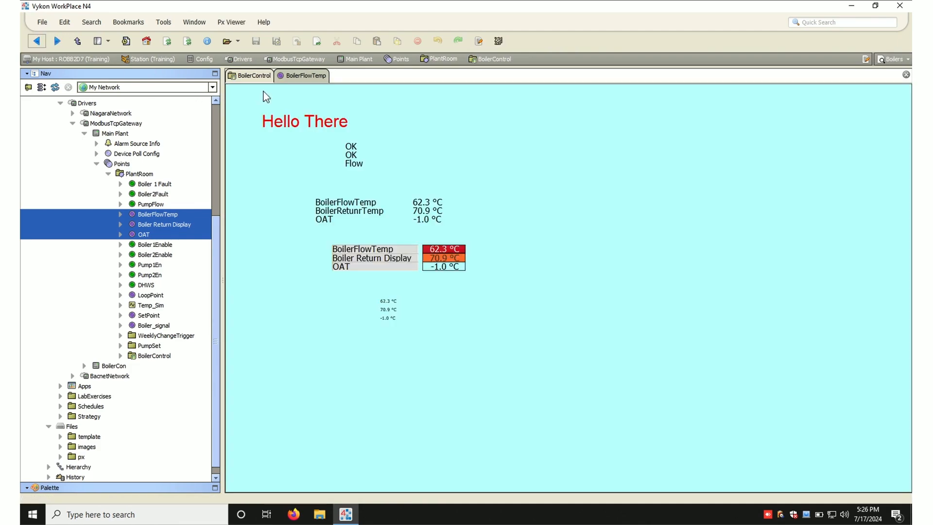
- Switch the graphic to edit mode and add a kitPx:Popup Binding to the bordered BoilerFlowTemp value label
{"action": "left_click", "coordinate": [487, 43]}
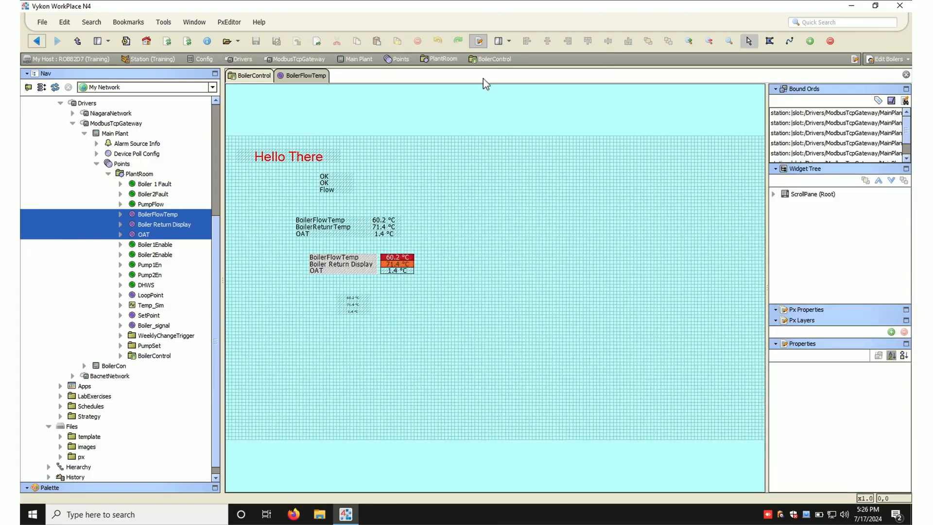
{"action": "double_click", "coordinate": [411, 261]}
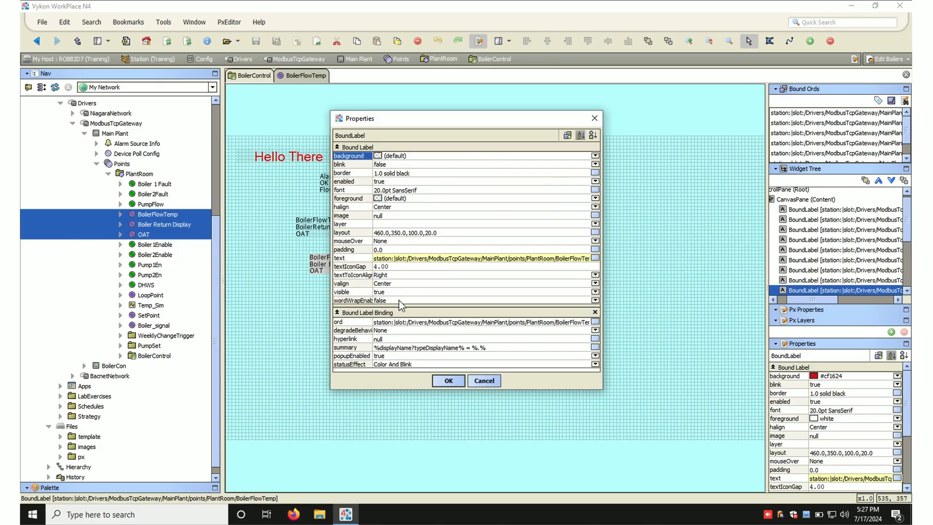
{"action": "left_click", "coordinate": [568, 137]}
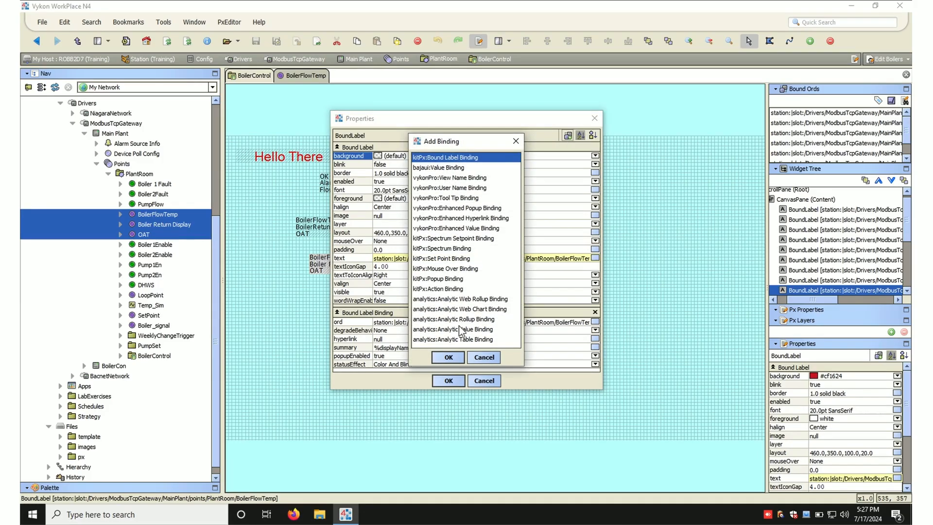
{"action": "left_click", "coordinate": [449, 287]}
{"action": "left_click", "coordinate": [448, 281]}
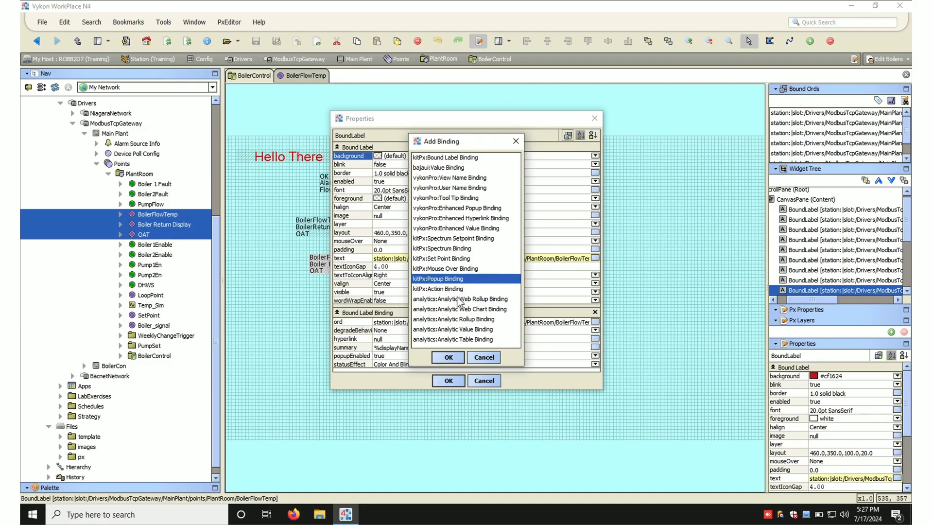
{"action": "left_click", "coordinate": [457, 358]}
{"action": "left_click_drag", "start_coordinate": [519, 391], "coordinate": [518, 464]}
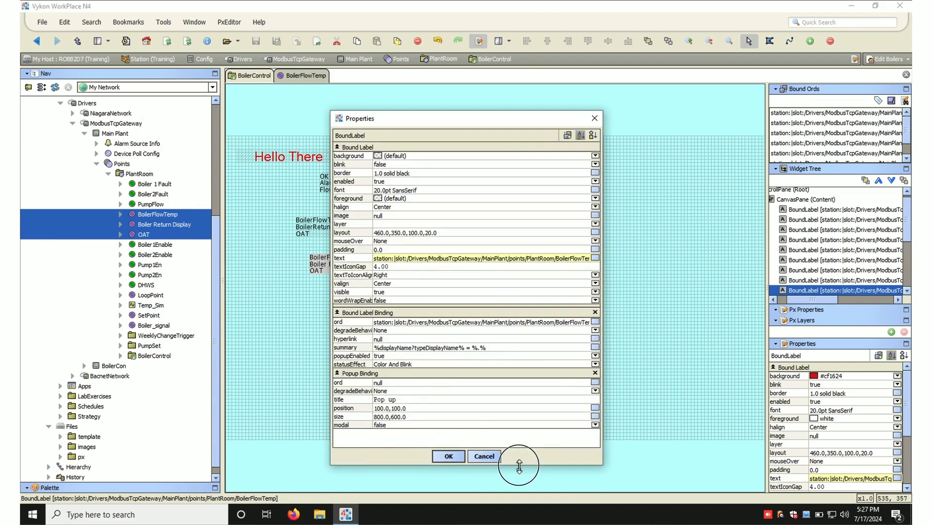
- Set the popup binding's ord to the Training station's BoilerFlowTemp history, history:/Training/BoilerFlowTemp
{"action": "double_click", "coordinate": [389, 383]}
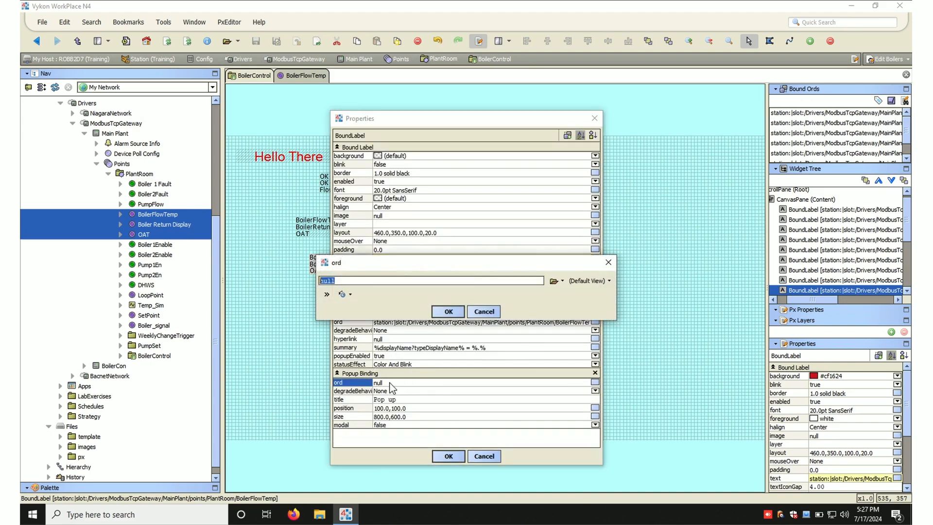
{"action": "left_click", "coordinate": [563, 281]}
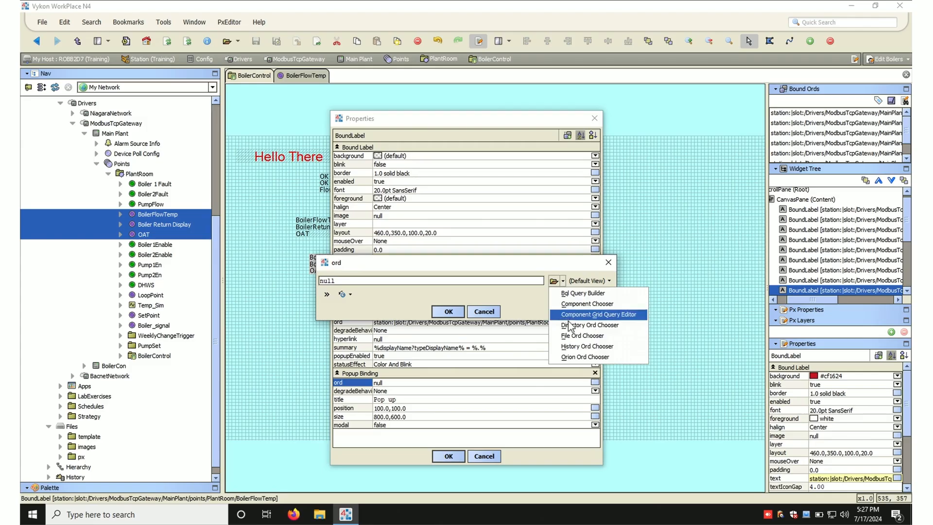
{"action": "left_click", "coordinate": [568, 347]}
{"action": "left_click", "coordinate": [390, 188]}
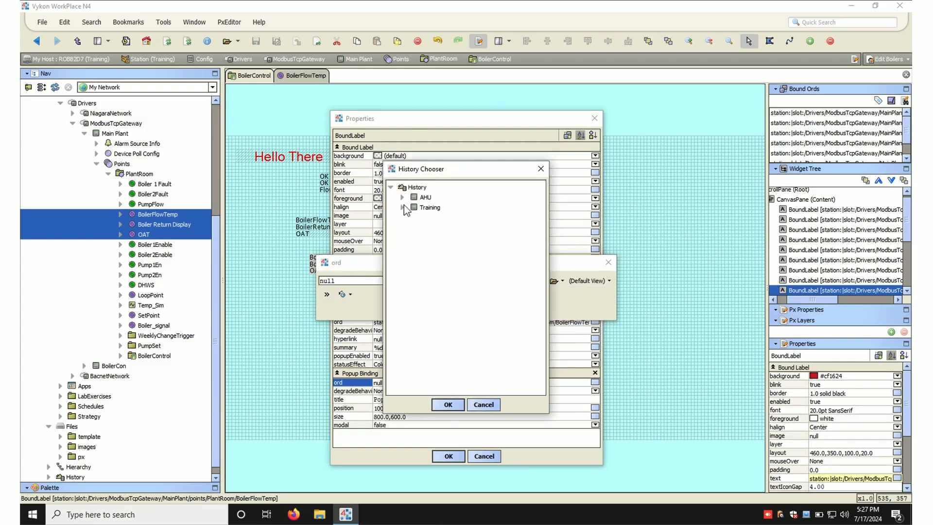
{"action": "left_click", "coordinate": [403, 208]}
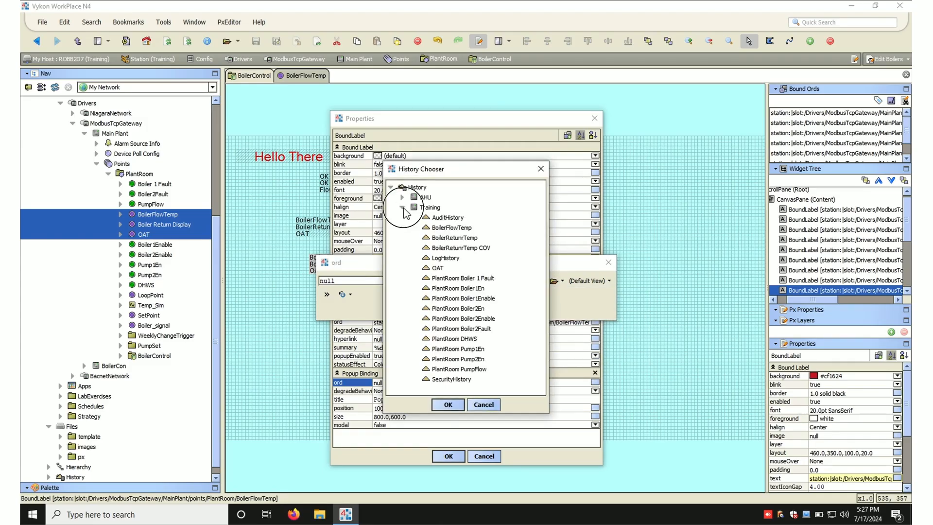
{"action": "left_click", "coordinate": [463, 228]}
{"action": "left_click", "coordinate": [454, 406]}
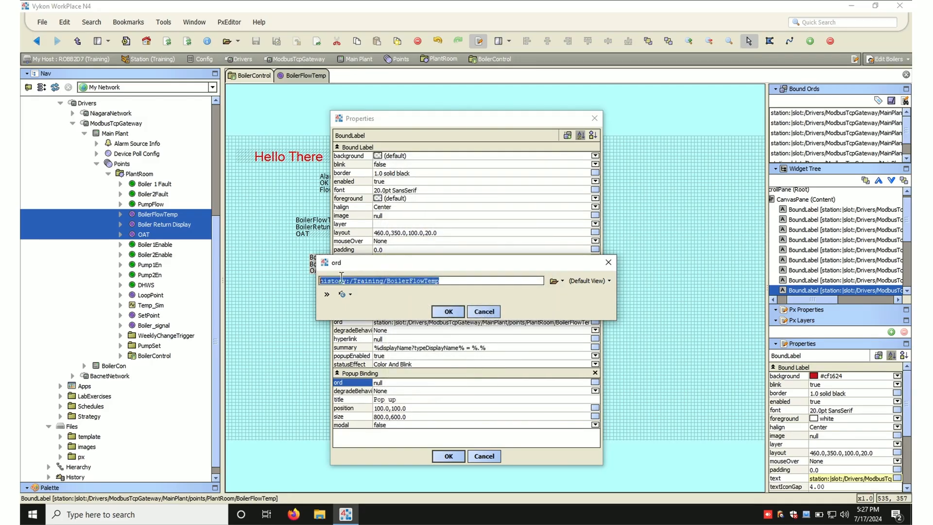
{"action": "left_click", "coordinate": [370, 280]}
{"action": "left_click", "coordinate": [408, 281]}
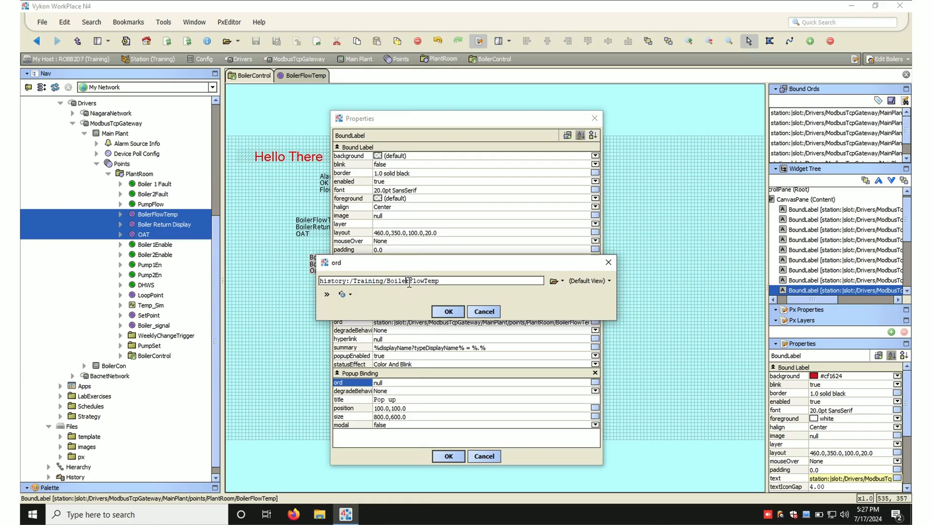
{"action": "left_click", "coordinate": [448, 305]}
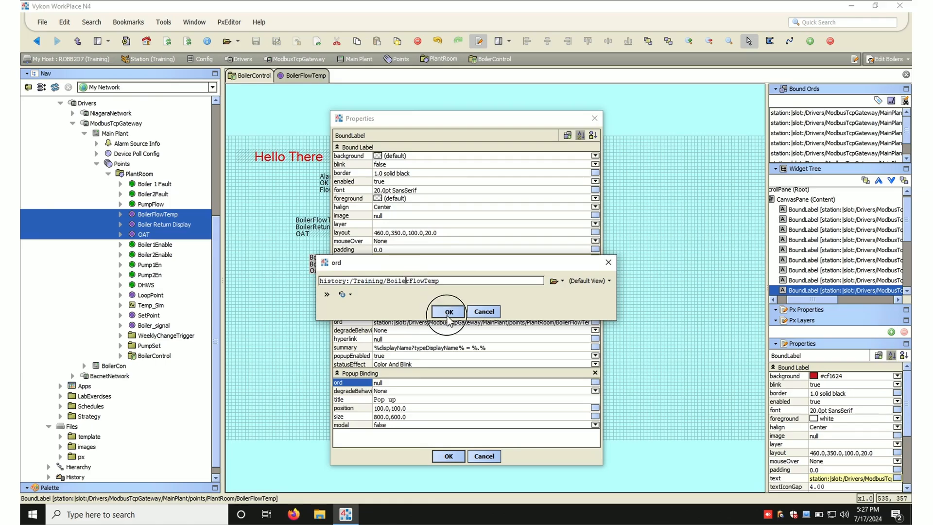
- Set the popup binding's title to History and apply the label properties
{"action": "left_click", "coordinate": [402, 399]}
{"action": "left_click_drag", "start_coordinate": [402, 400], "coordinate": [315, 404]}
{"action": "type", "text": "History"}
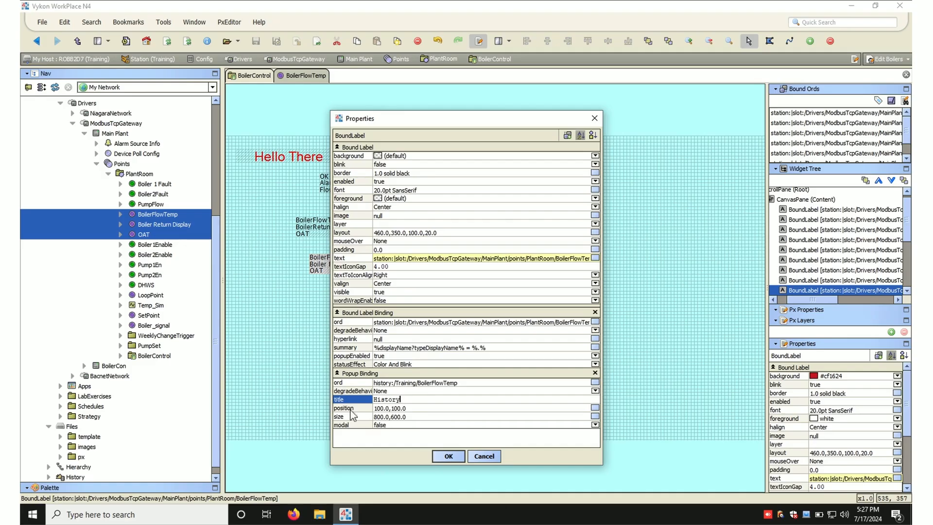
{"action": "left_click", "coordinate": [448, 456]}
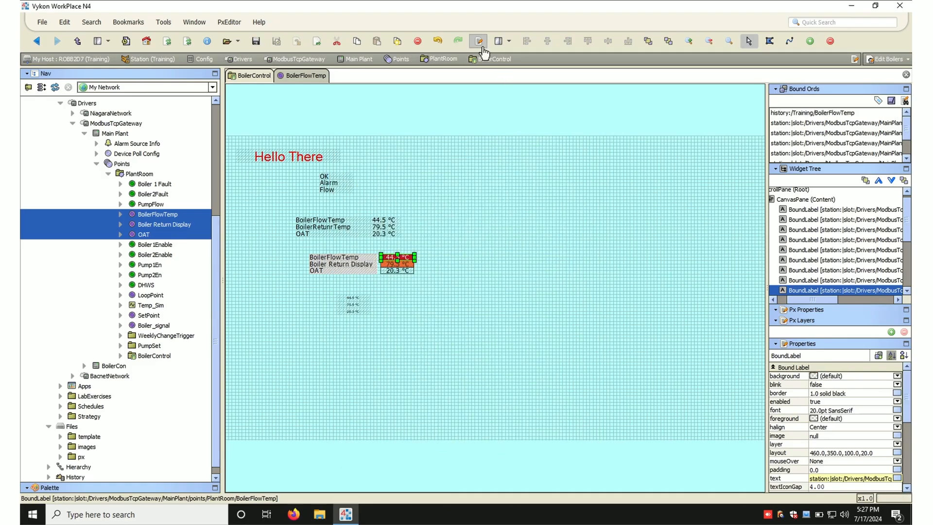
- Switch the graphic to view mode, open the bordered BoilerFlowTemp value's History popup, move it clear of the tree, and close it
{"action": "left_click", "coordinate": [480, 43]}
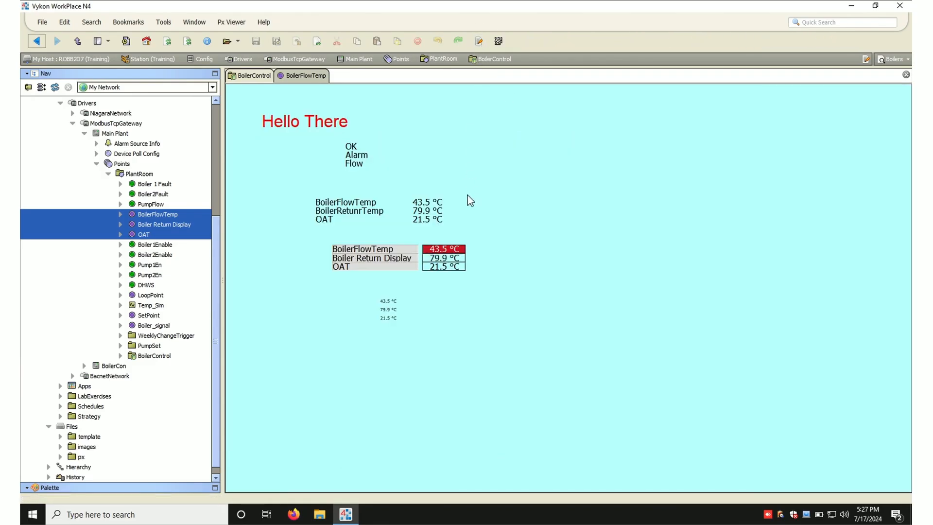
{"action": "left_click", "coordinate": [443, 254]}
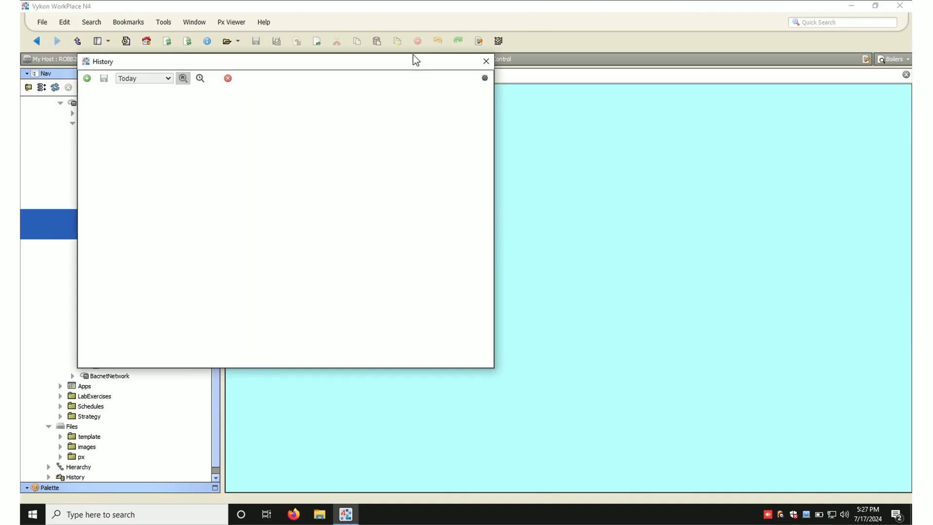
{"action": "left_click_drag", "start_coordinate": [411, 66], "coordinate": [679, 167]}
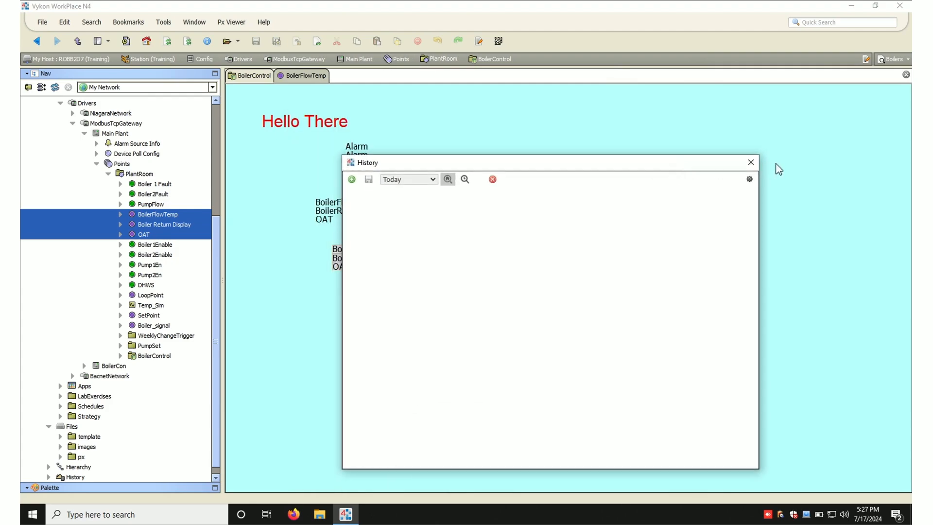
{"action": "left_click", "coordinate": [757, 164]}
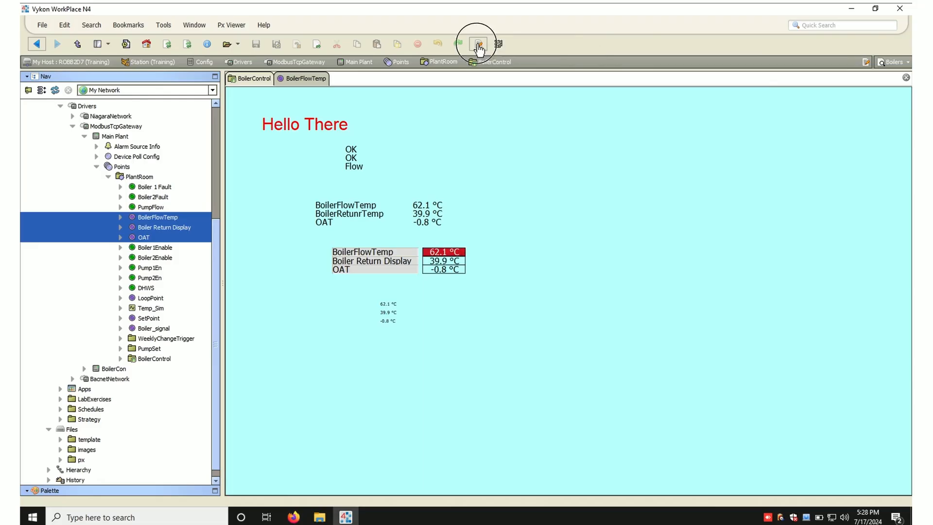
- Switch the graphic to edit mode and delete all the bound labels below the Hello There title
{"action": "left_click", "coordinate": [478, 44]}
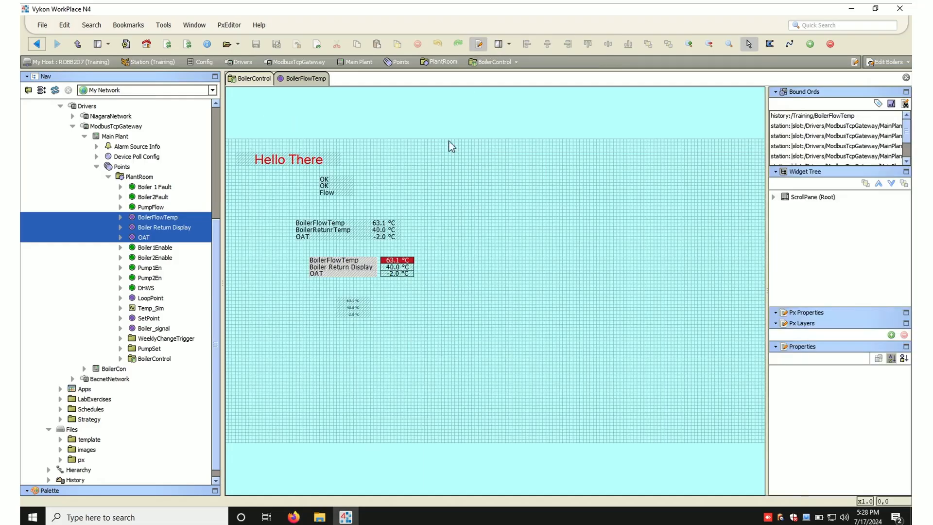
{"action": "left_click", "coordinate": [464, 348]}
{"action": "left_click_drag", "start_coordinate": [467, 361], "coordinate": [270, 168]}
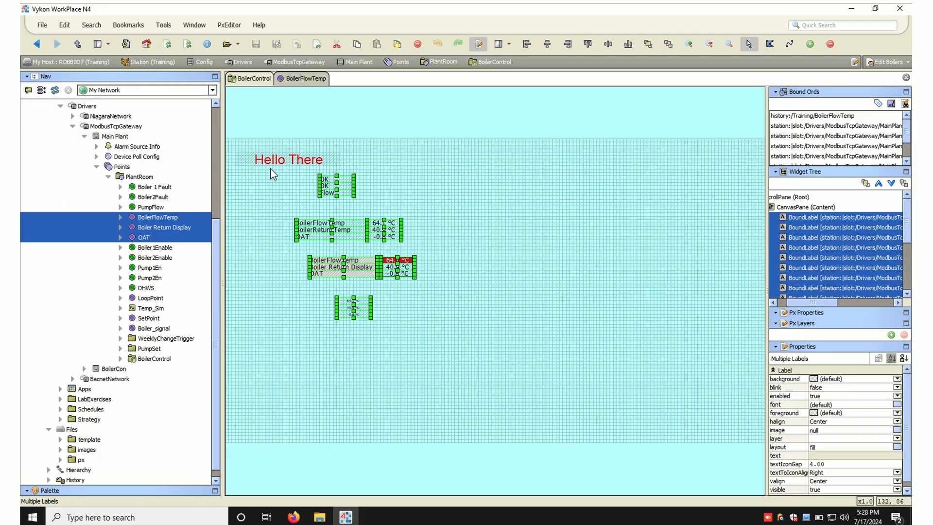
{"action": "key", "text": "Delete"}
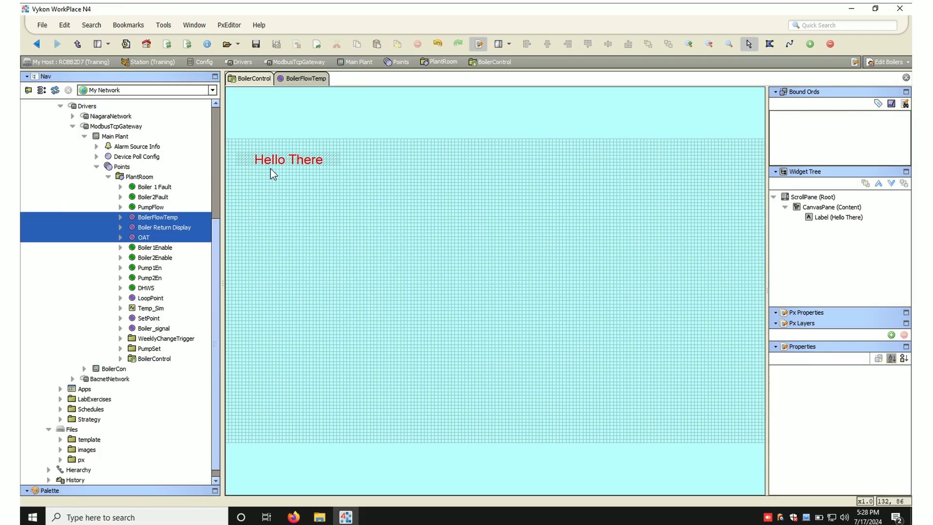
- Start bound labels for the points Boiler 1 Fault through DHWS, placed below the title, with a 1.0 solid black border
{"action": "left_click", "coordinate": [161, 188]}
{"action": "left_click", "coordinate": [146, 288], "text": "shift"}
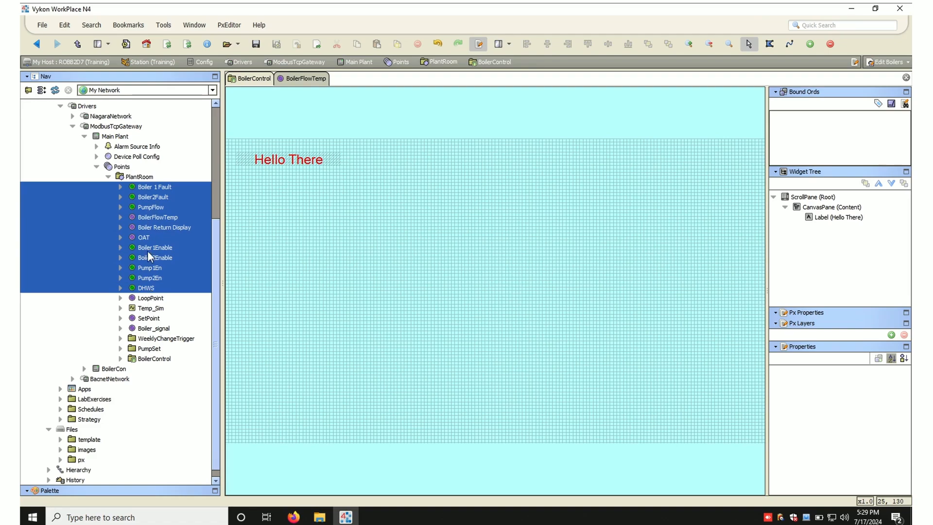
{"action": "left_click_drag", "start_coordinate": [151, 190], "coordinate": [380, 209]}
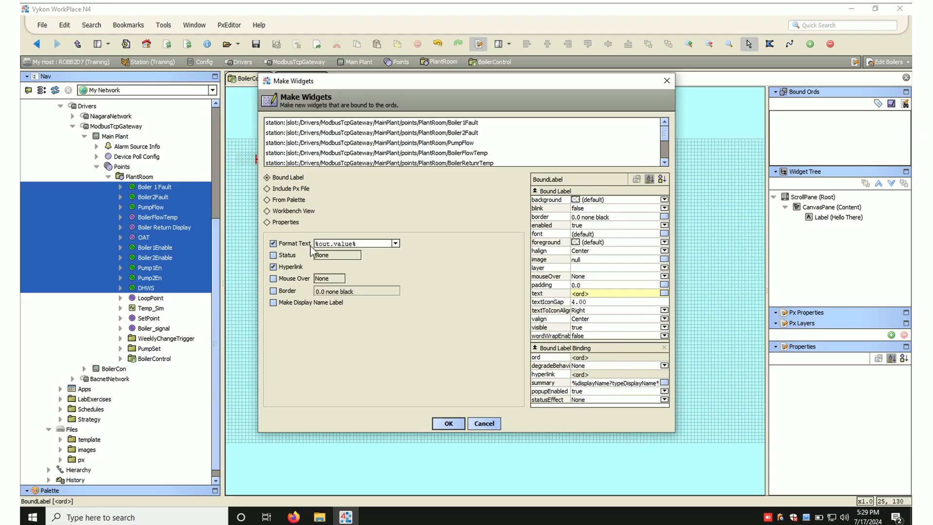
{"action": "left_click", "coordinate": [591, 217]}
{"action": "left_click", "coordinate": [379, 235]}
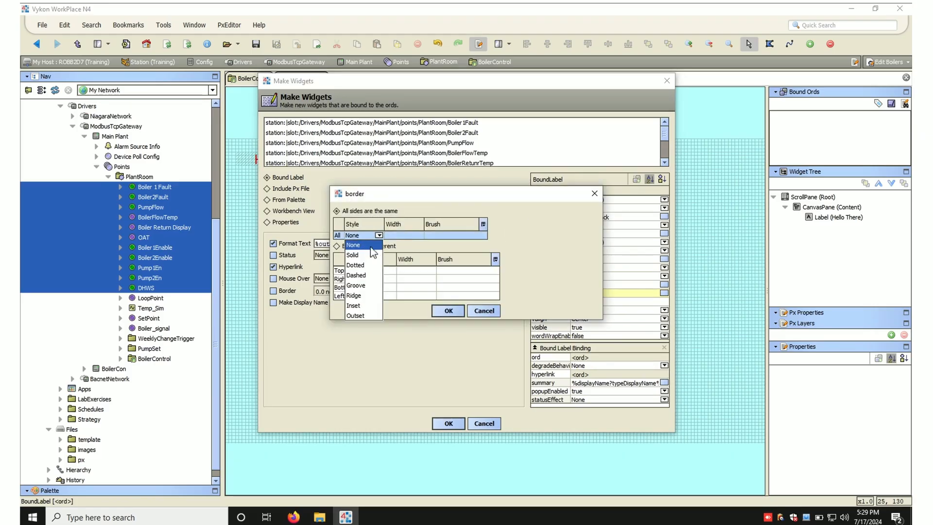
{"action": "left_click", "coordinate": [364, 254]}
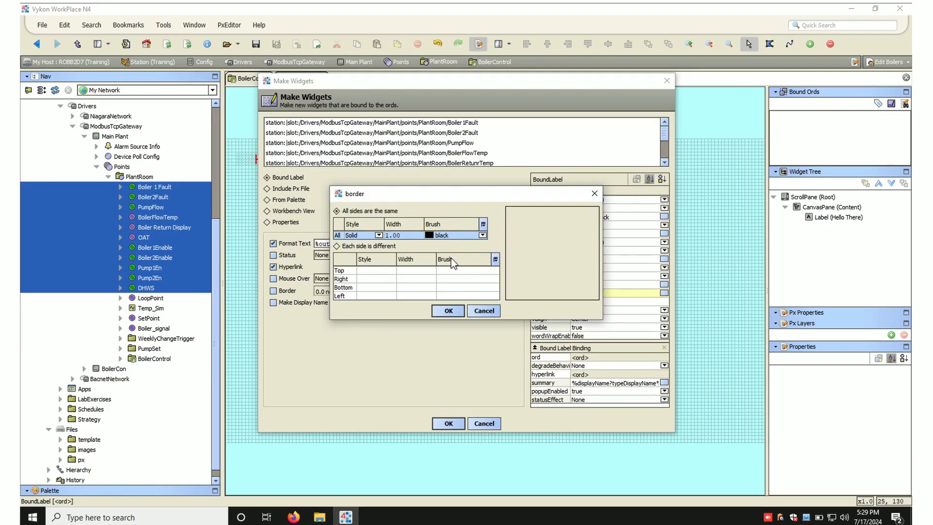
{"action": "left_click", "coordinate": [445, 311]}
- Set the new value labels' font to 20 pt SansSerif and their horizontal alignment to Left
{"action": "left_click", "coordinate": [596, 234]}
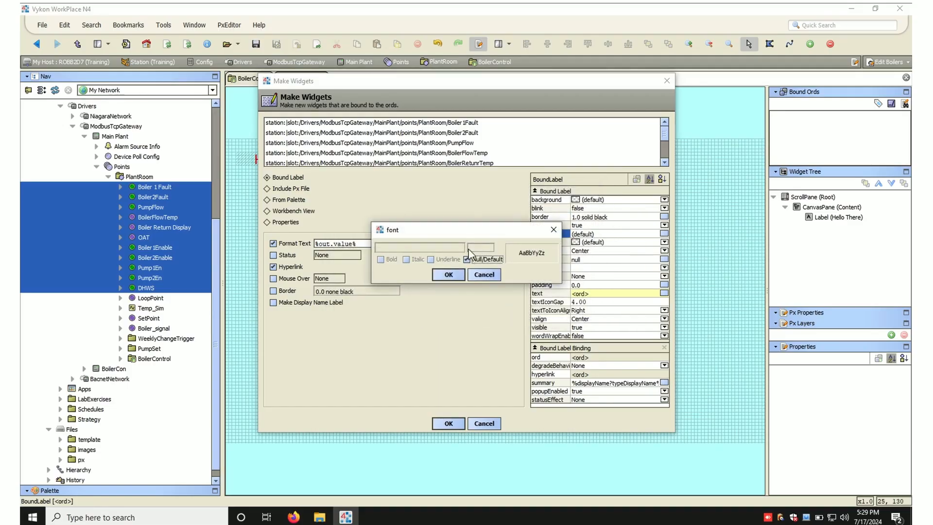
{"action": "left_click", "coordinate": [467, 259]}
{"action": "left_click", "coordinate": [490, 248]}
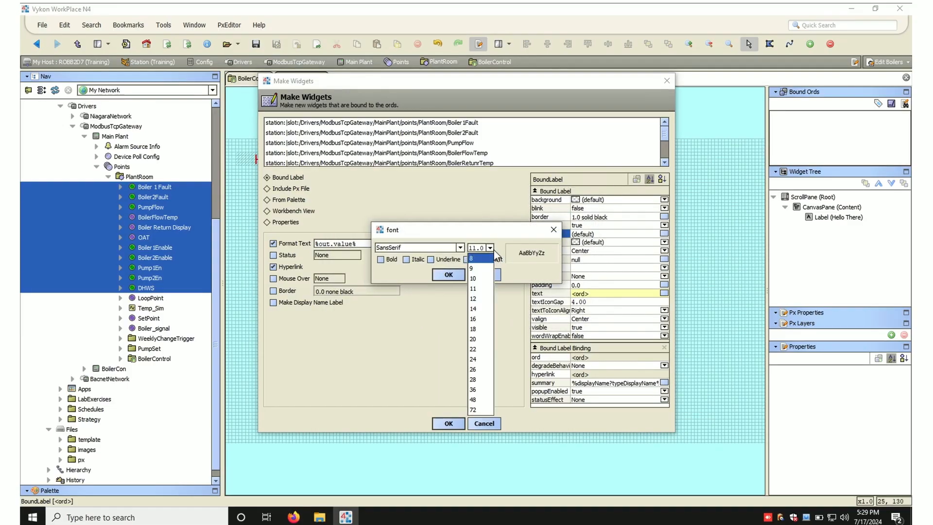
{"action": "left_click", "coordinate": [480, 340]}
{"action": "left_click", "coordinate": [457, 276]}
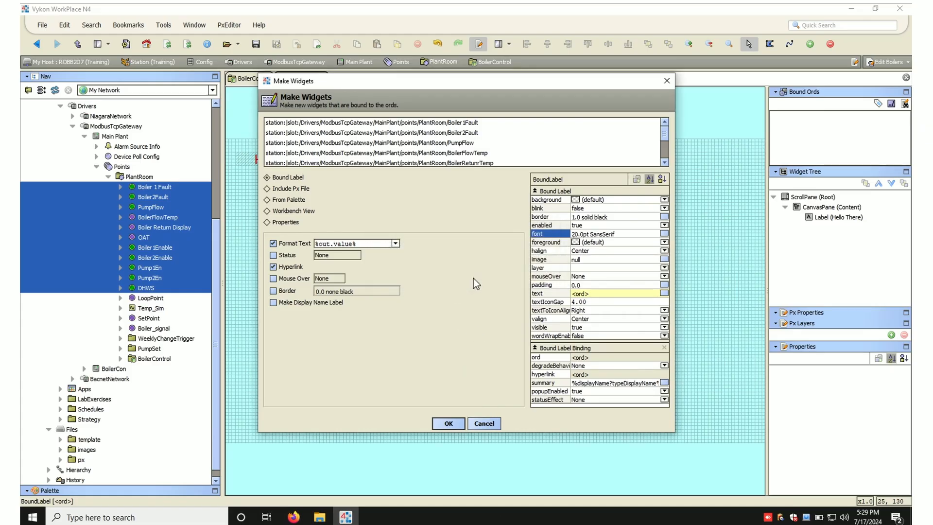
{"action": "left_click", "coordinate": [595, 251]}
{"action": "left_click", "coordinate": [589, 262]}
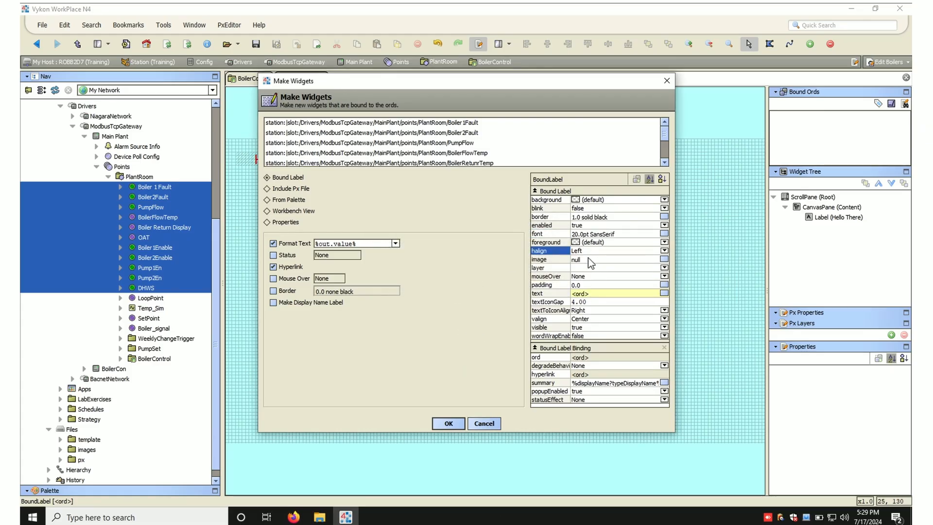
- Enable the Color And Blink status effect, turn off the hyperlink, and create the value labels
{"action": "left_click", "coordinate": [290, 255]}
{"action": "left_click", "coordinate": [274, 268]}
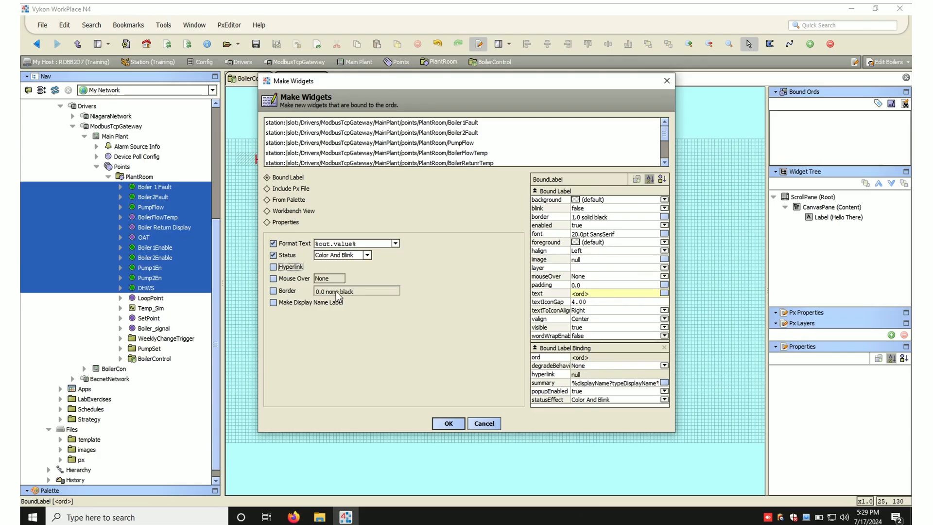
{"action": "left_click", "coordinate": [450, 424]}
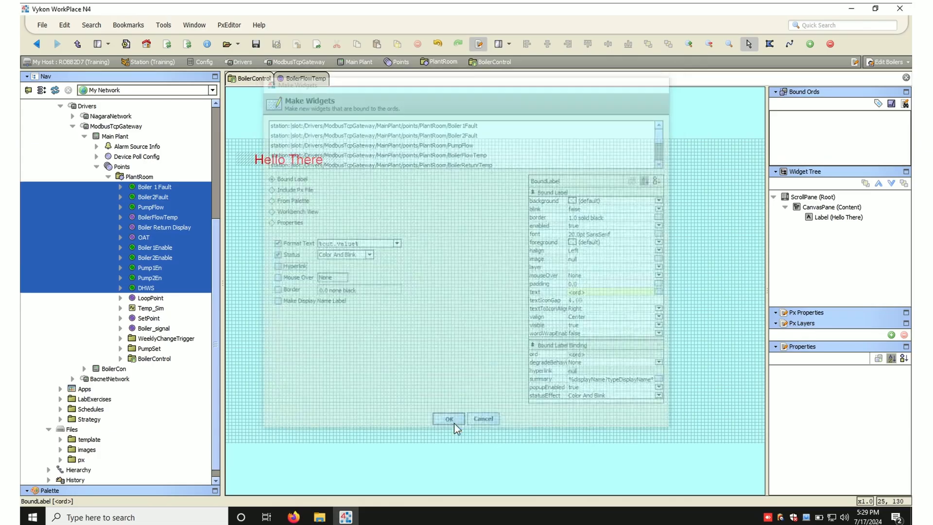
{"action": "left_click", "coordinate": [447, 266]}
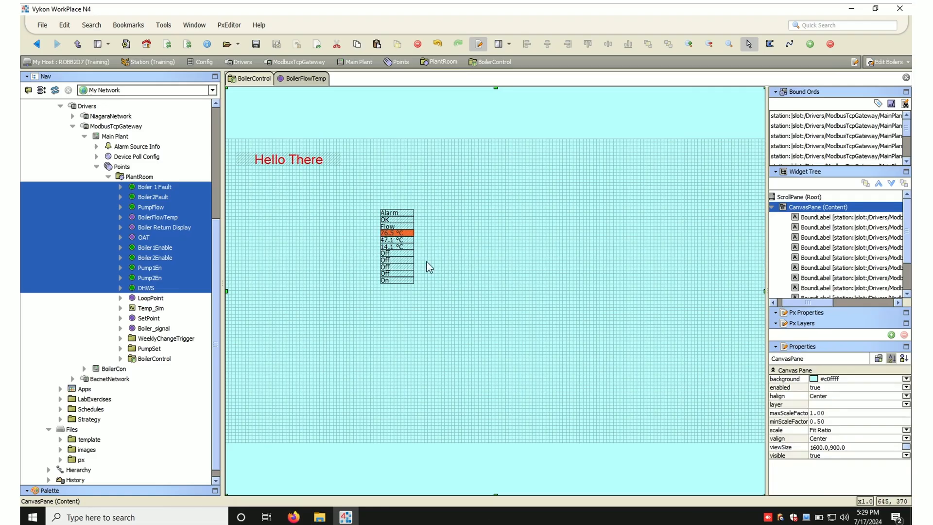
- Select all the new value labels and set their left padding to 7
{"action": "left_click_drag", "start_coordinate": [367, 201], "coordinate": [437, 302]}
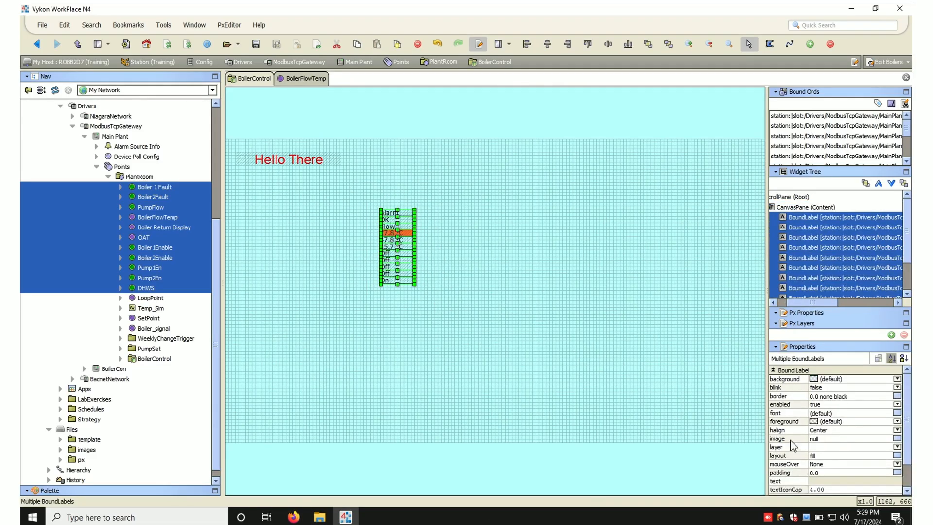
{"action": "left_click", "coordinate": [827, 473]}
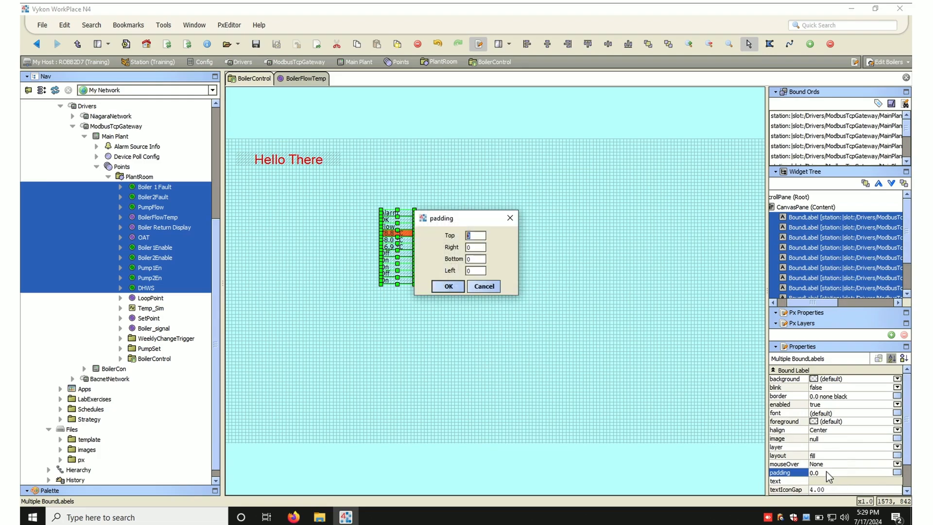
{"action": "left_click", "coordinate": [483, 271]}
{"action": "type", "text": "7"}
{"action": "left_click", "coordinate": [449, 286]}
{"action": "left_click", "coordinate": [450, 304]}
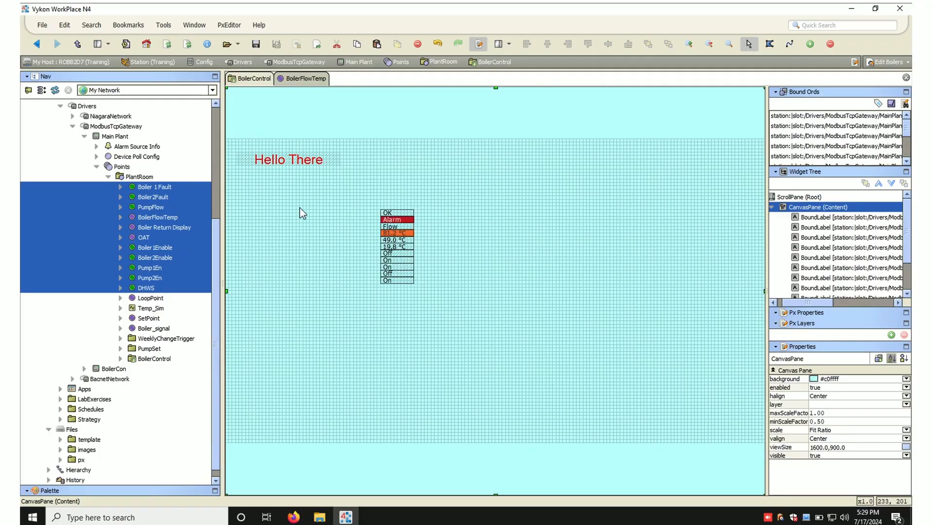
- Start a second set of bound labels for the same points beside the values, with %displayName% text and a 2.0 groove black border
{"action": "left_click_drag", "start_coordinate": [146, 194], "coordinate": [309, 214]}
{"action": "left_click", "coordinate": [396, 244]}
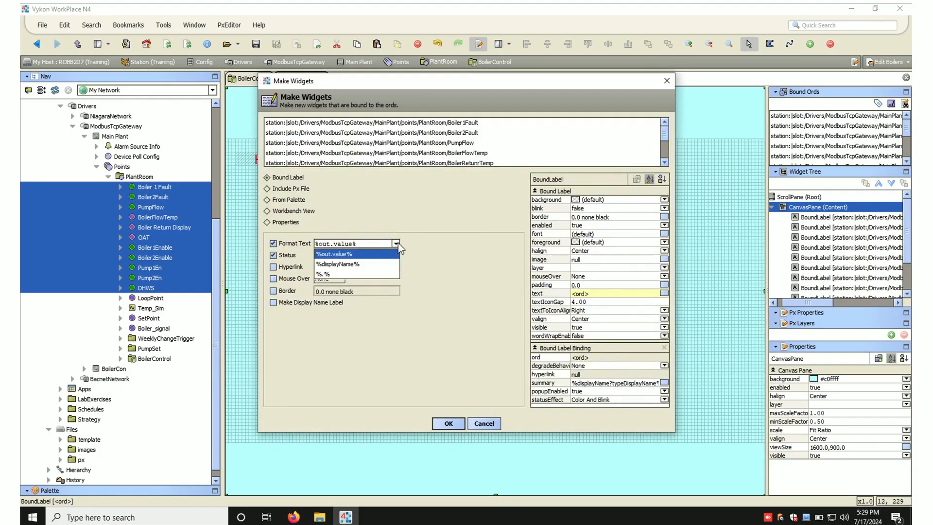
{"action": "left_click", "coordinate": [368, 265]}
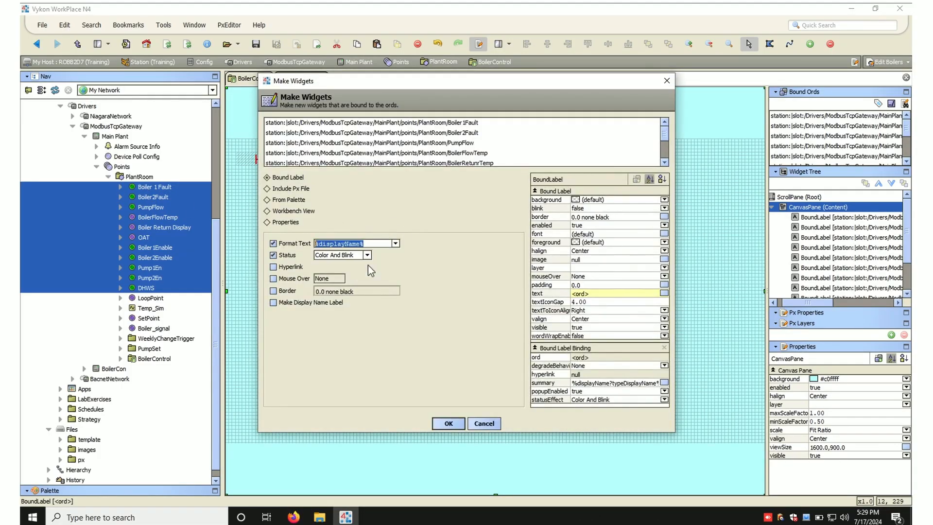
{"action": "left_click", "coordinate": [590, 217]}
{"action": "left_click", "coordinate": [378, 235]}
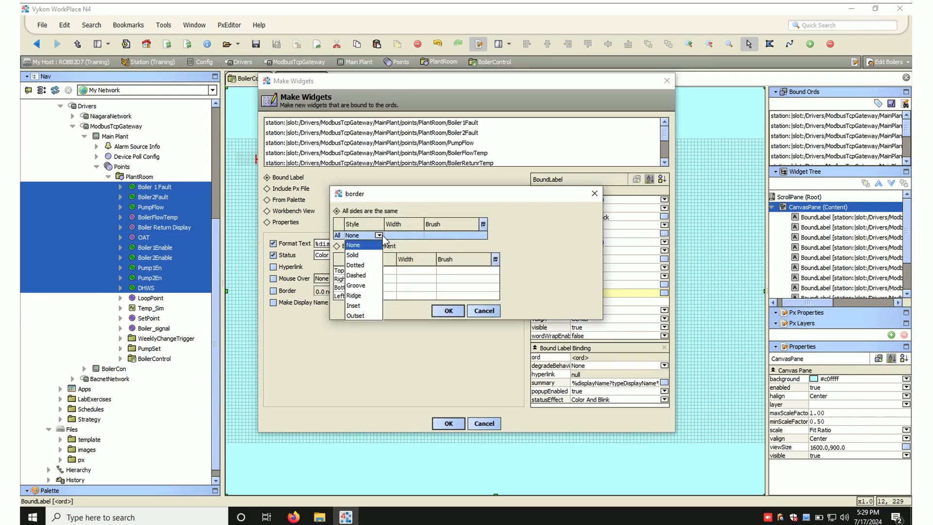
{"action": "left_click", "coordinate": [366, 287]}
{"action": "left_click", "coordinate": [448, 311]}
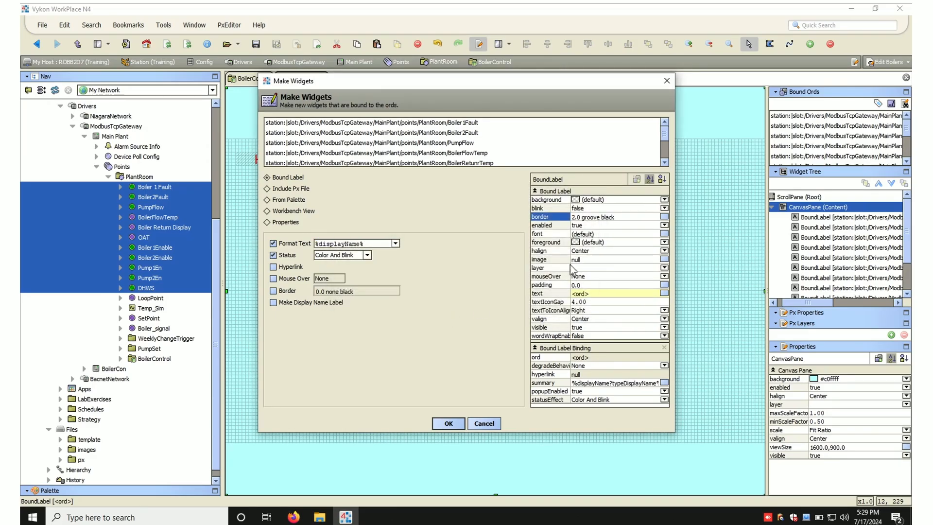
- Set the display name labels' font to 20 pt SansSerif and their background to light yellow, #ffff80
{"action": "left_click", "coordinate": [585, 234]}
{"action": "left_click", "coordinate": [466, 259]}
{"action": "left_click", "coordinate": [490, 248]}
{"action": "left_click", "coordinate": [479, 339]}
{"action": "left_click", "coordinate": [452, 276]}
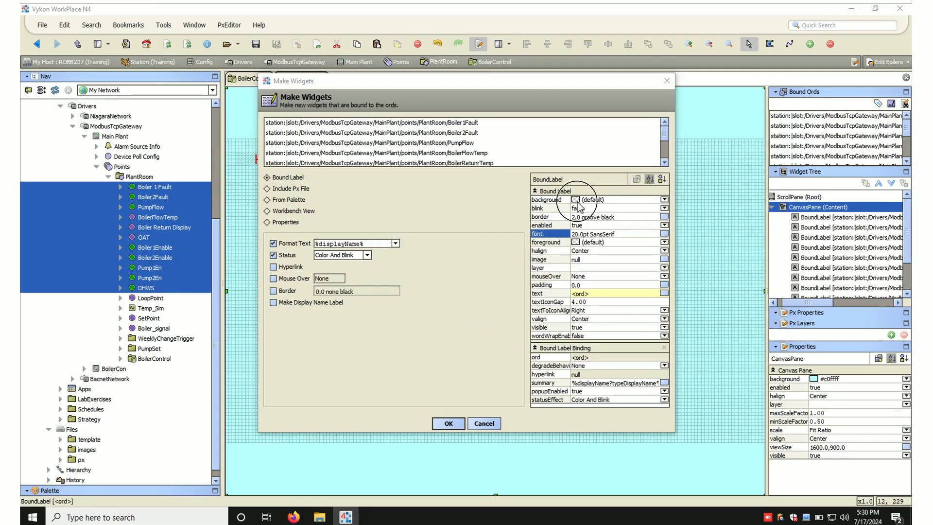
{"action": "left_click", "coordinate": [583, 199]}
{"action": "left_click", "coordinate": [337, 194]}
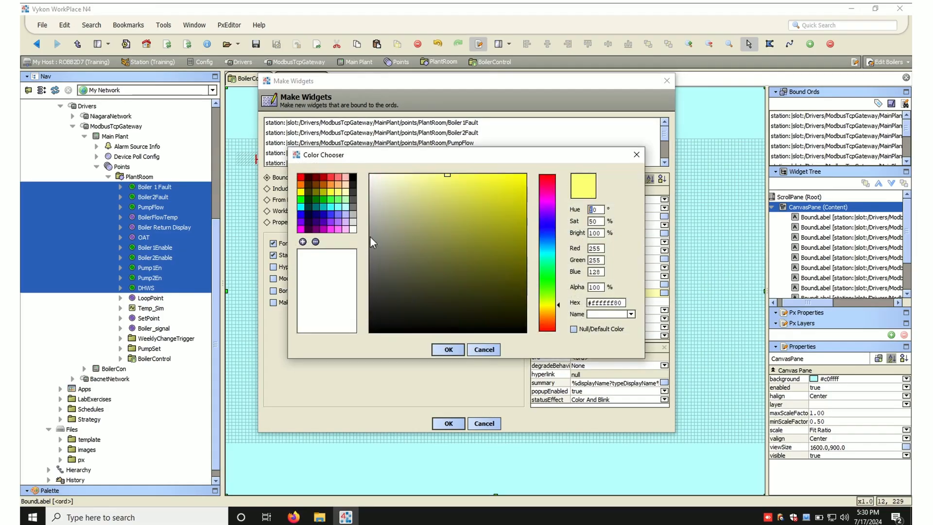
{"action": "left_click", "coordinate": [446, 350]}
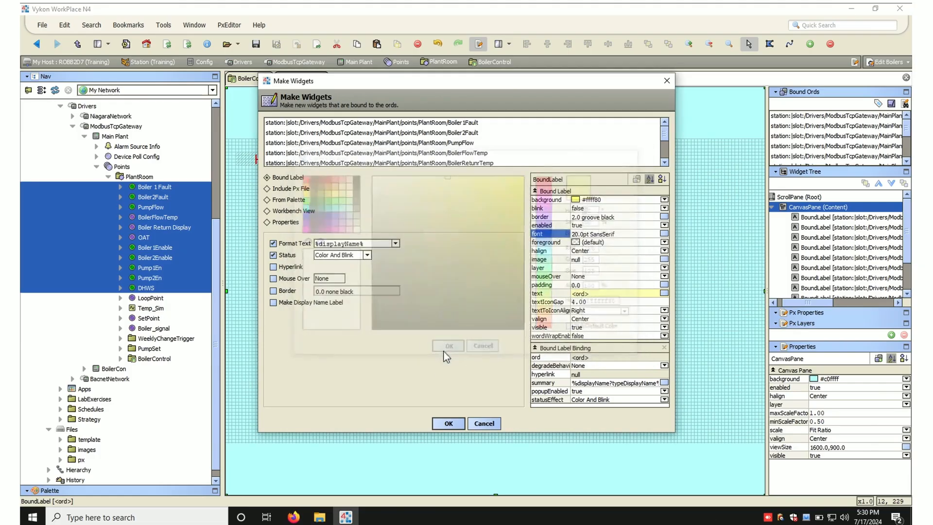
- Set the display name labels' horizontal alignment to Left and their left padding to 7
{"action": "left_click", "coordinate": [578, 253]}
{"action": "left_click", "coordinate": [578, 259]}
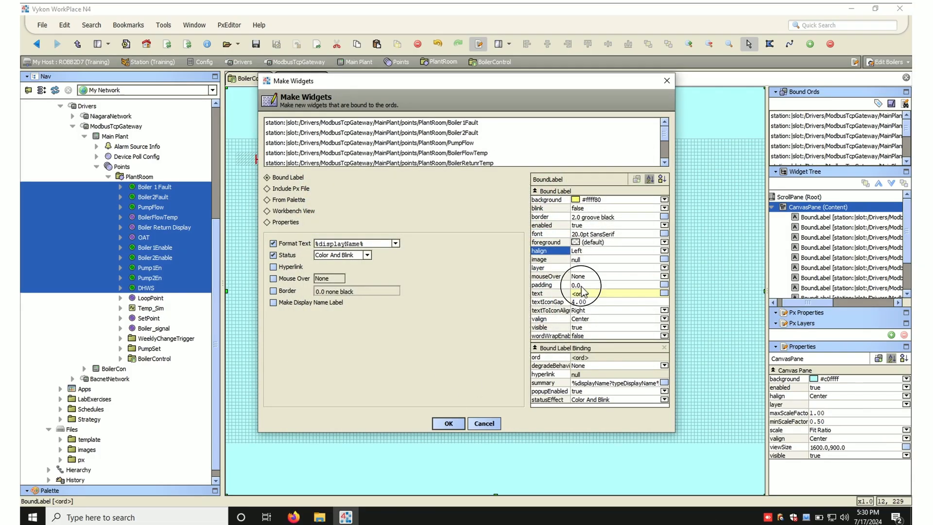
{"action": "left_click", "coordinate": [581, 286]}
{"action": "double_click", "coordinate": [481, 270]}
{"action": "type", "text": "7"}
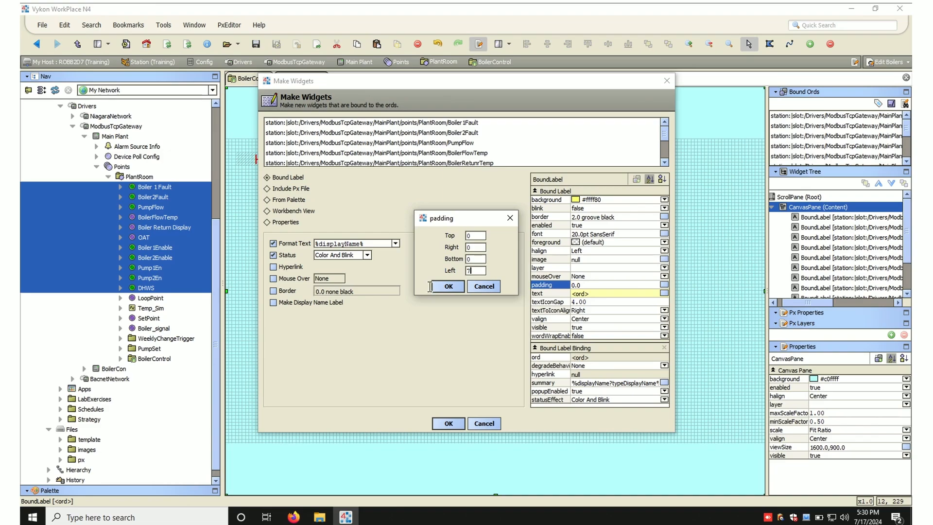
{"action": "left_click", "coordinate": [442, 286]}
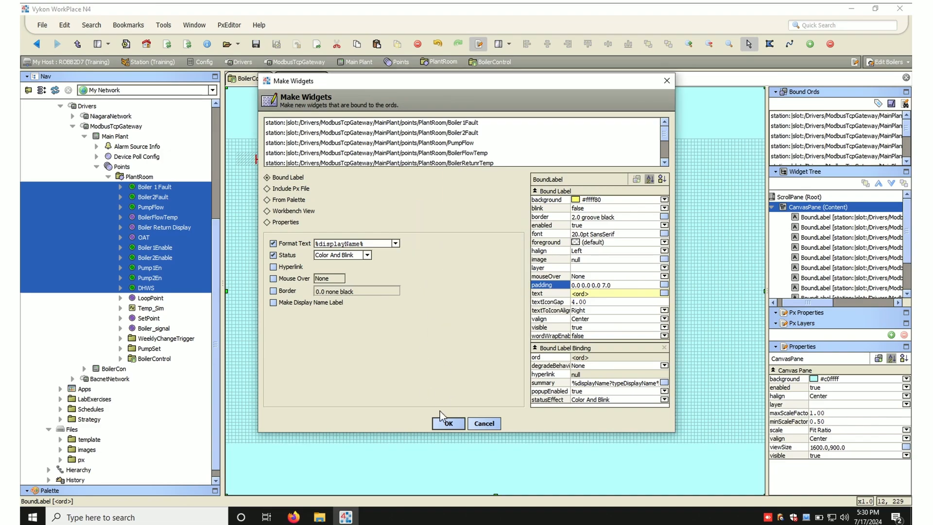
- Create the display name labels and widen them all to 190 so the point names fit
{"action": "left_click", "coordinate": [445, 423]}
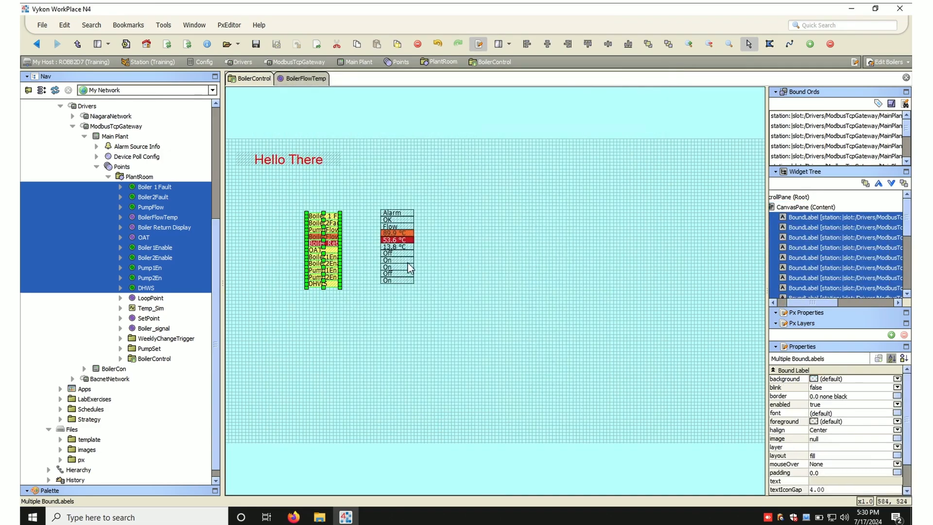
{"action": "left_click_drag", "start_coordinate": [340, 217], "coordinate": [364, 216]}
{"action": "left_click", "coordinate": [363, 345]}
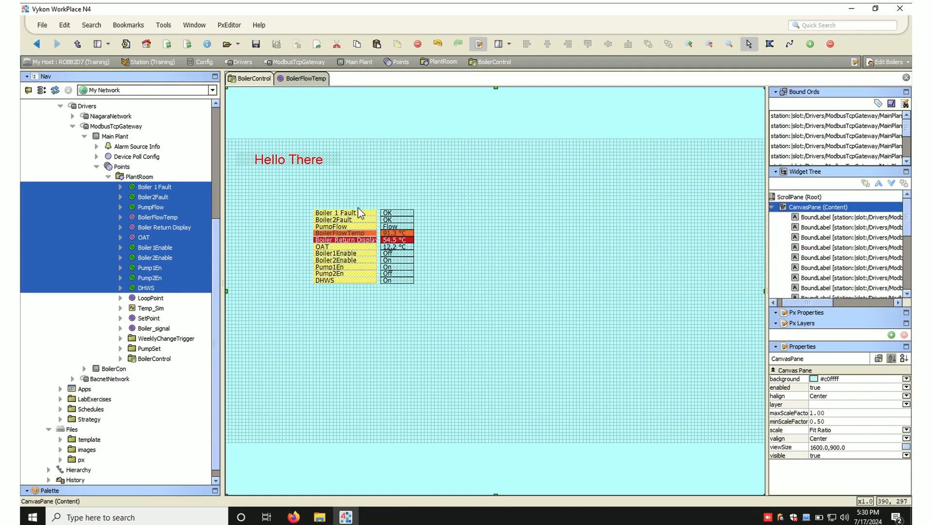
- Shift the Boiler 1 Fault name label left to x 235 and the BoilerFlowTemp name label left to x 240
{"action": "left_click", "coordinate": [356, 214]}
{"action": "key", "text": "Left"}
{"action": "key", "text": "Left"}
{"action": "key", "text": "Left"}
{"action": "key", "text": "Left"}
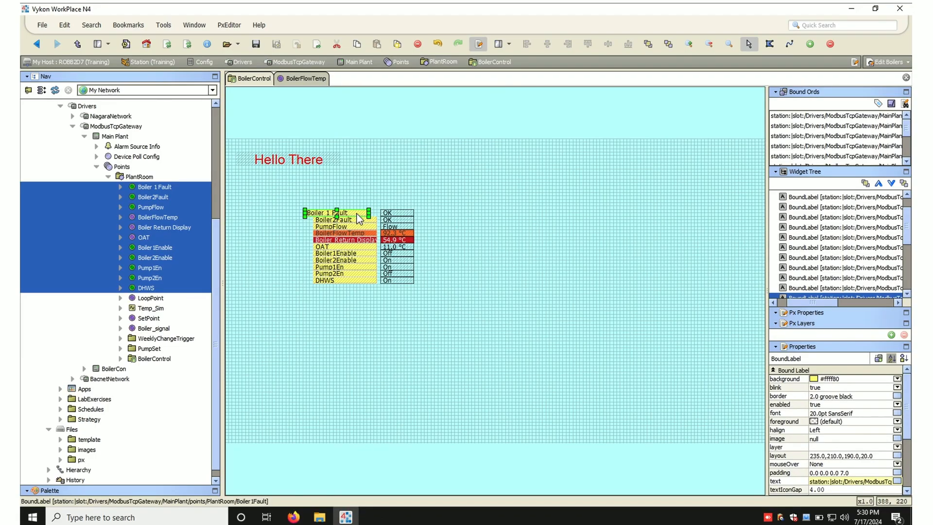
{"action": "left_click", "coordinate": [358, 234]}
{"action": "key", "text": "Left"}
{"action": "key", "text": "Left"}
{"action": "key", "text": "Left"}
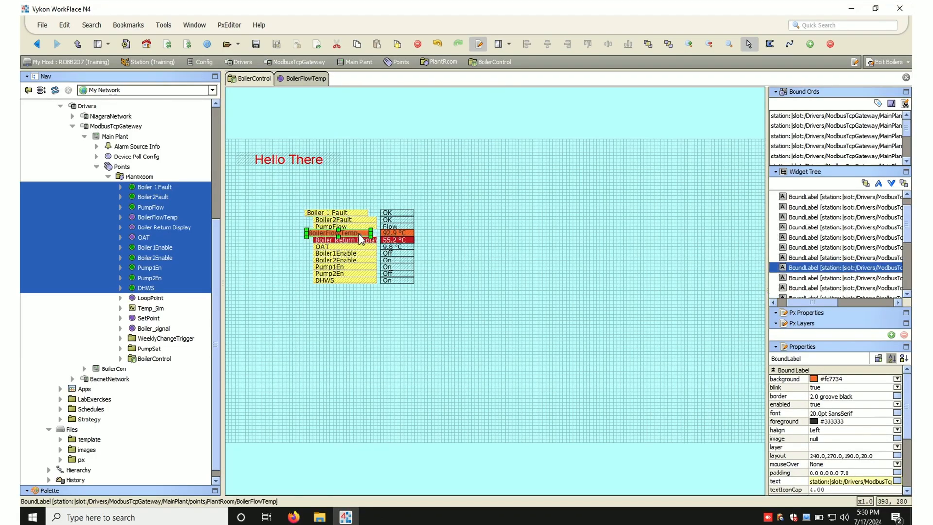
{"action": "left_click", "coordinate": [349, 310]}
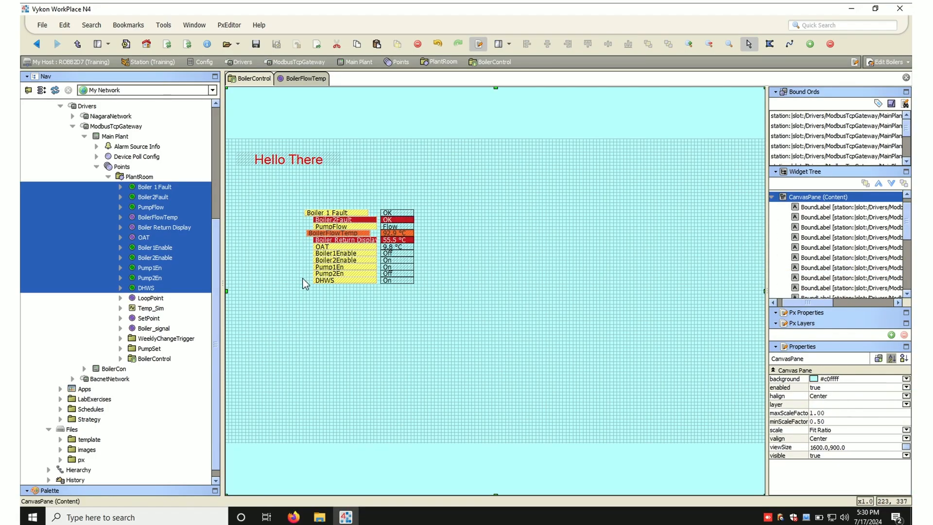
- Select all the yellow display name labels and align their left edges
{"action": "left_click_drag", "start_coordinate": [308, 206], "coordinate": [380, 303]}
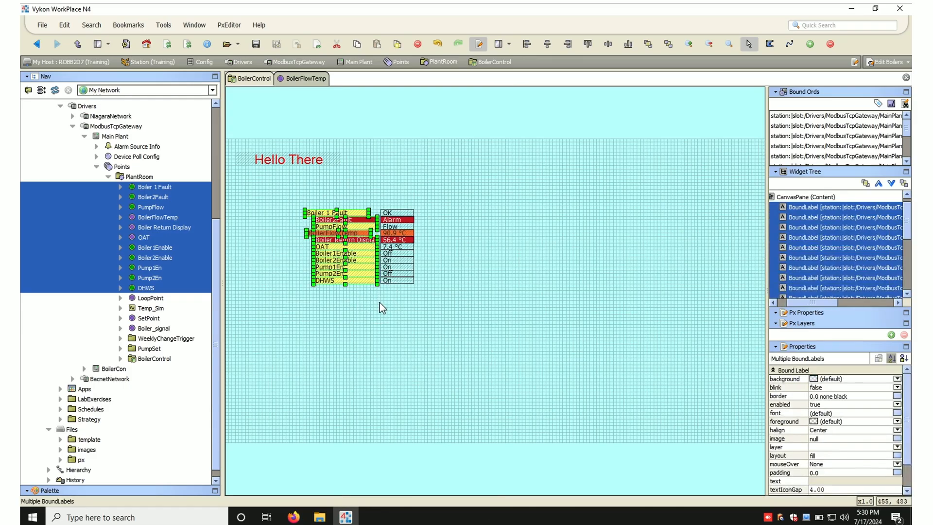
{"action": "left_click", "coordinate": [528, 45]}
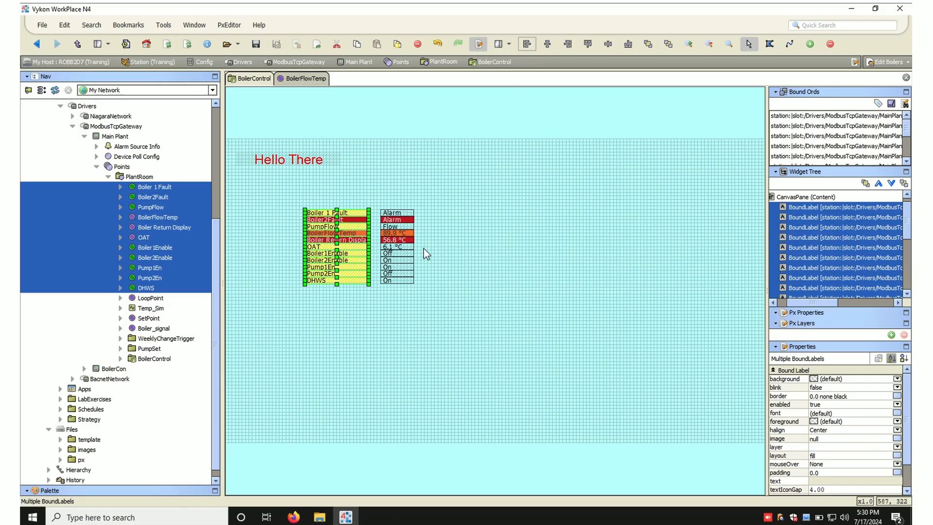
{"action": "left_click", "coordinate": [262, 183]}
- Nudge the whole column of display name labels right until it sits close beside the value labels
{"action": "left_click_drag", "start_coordinate": [295, 200], "coordinate": [374, 294]}
{"action": "key", "text": "Right"}
{"action": "key", "text": "Right"}
{"action": "key", "text": "Right"}
{"action": "key", "text": "Right"}
{"action": "key", "text": "Right"}
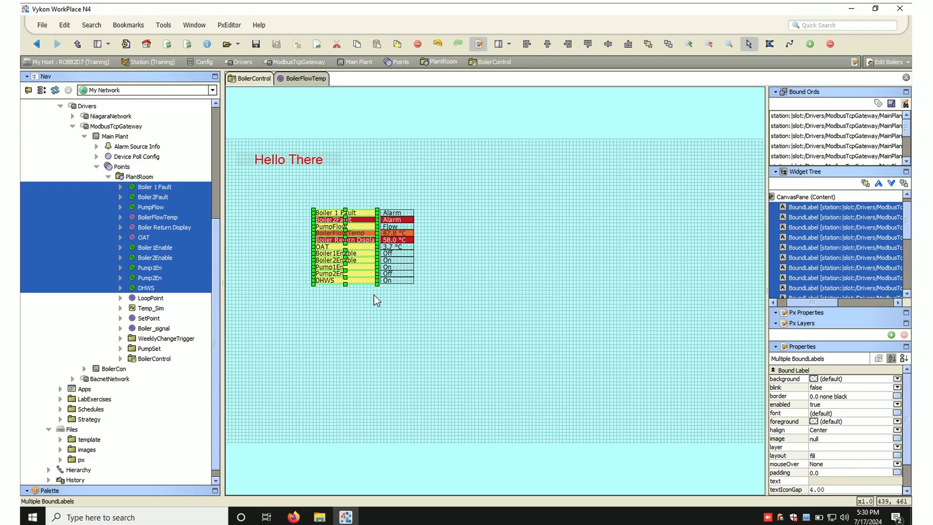
- Review the properties of the Boiler 1 Fault value label and leave them as they are
{"action": "left_click", "coordinate": [388, 324]}
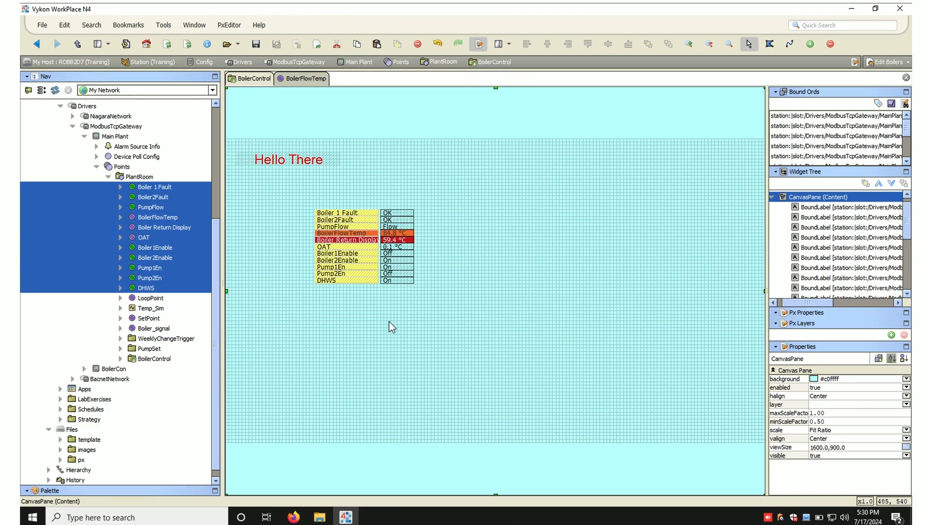
{"action": "double_click", "coordinate": [400, 213]}
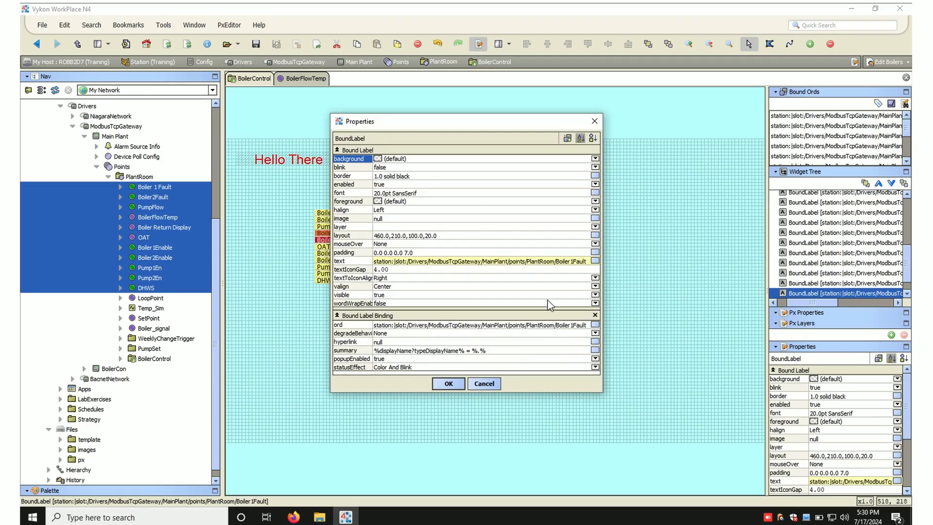
{"action": "left_click", "coordinate": [484, 384]}
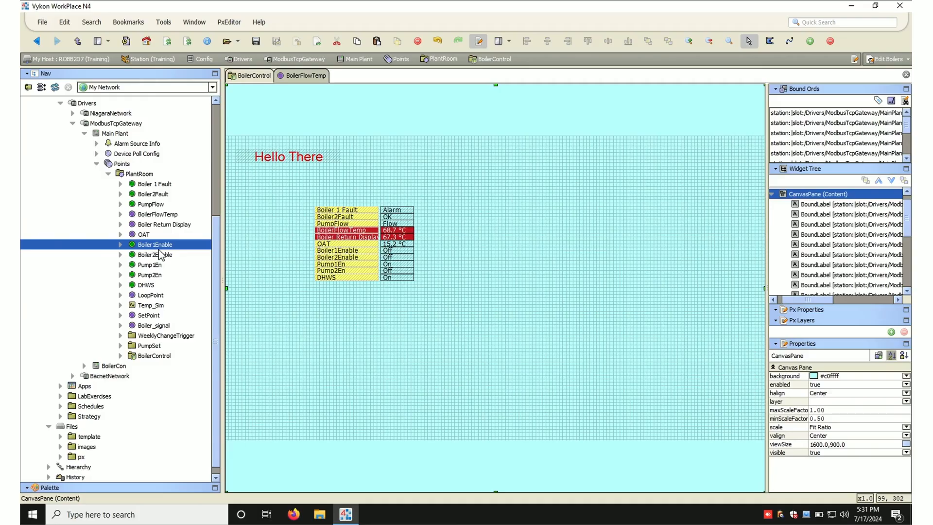
- Start a new widget from a palette for the Boiler1Enable point and open the kitPxN4svg palette as its source
{"action": "left_click_drag", "start_coordinate": [158, 249], "coordinate": [526, 179]}
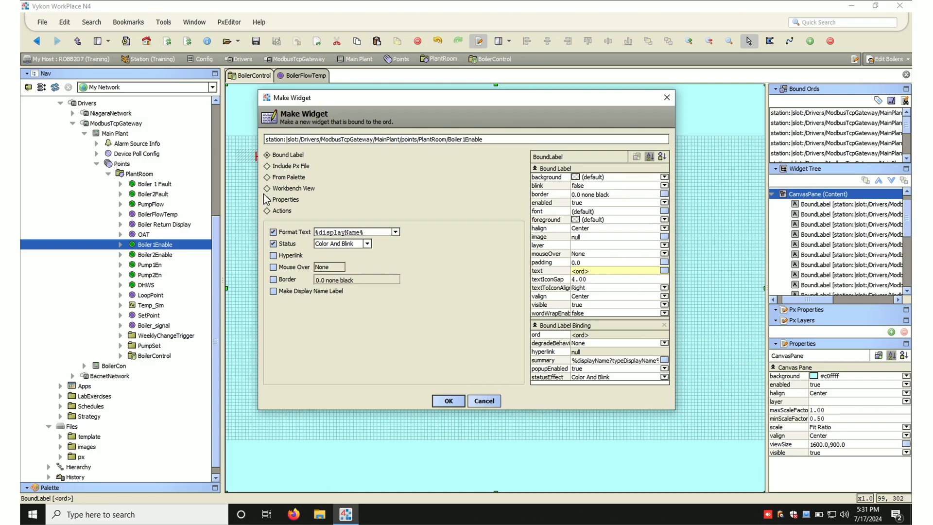
{"action": "left_click", "coordinate": [267, 178]}
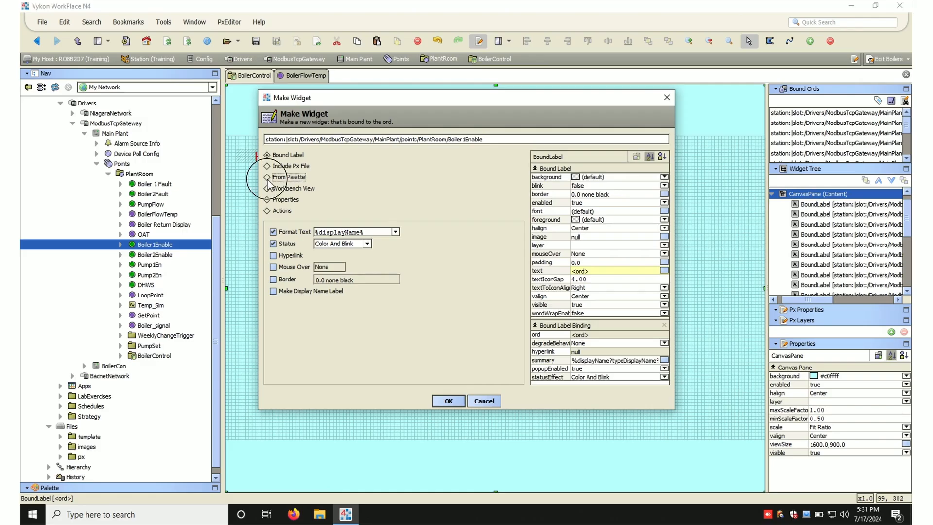
{"action": "left_click", "coordinate": [271, 229]}
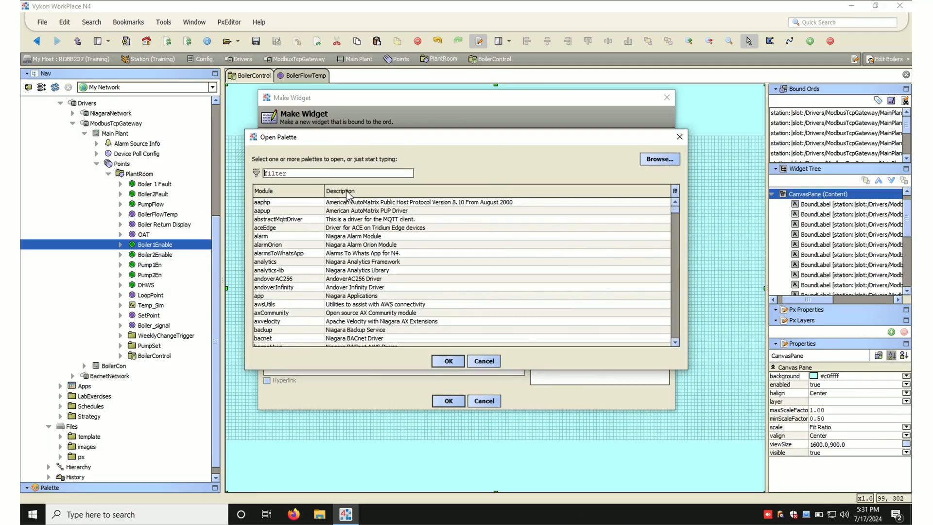
{"action": "type", "text": "kit"}
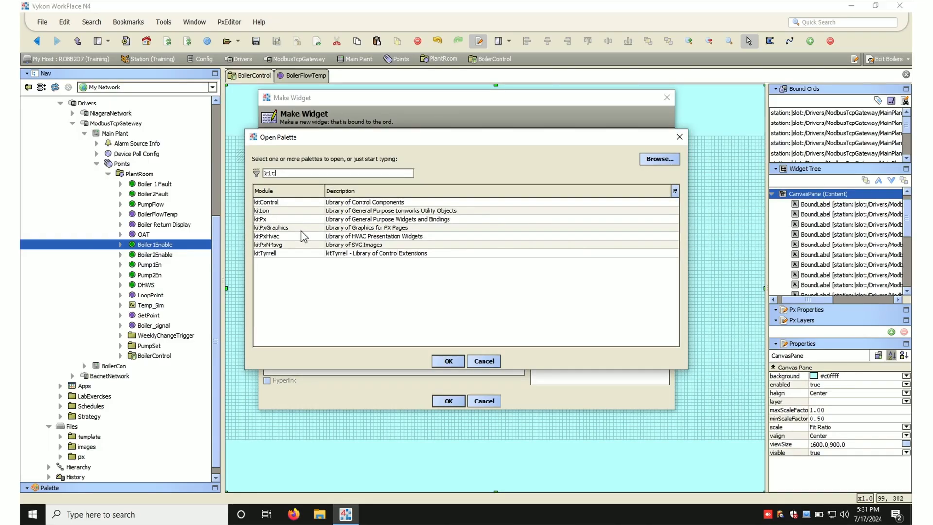
{"action": "left_click", "coordinate": [300, 226]}
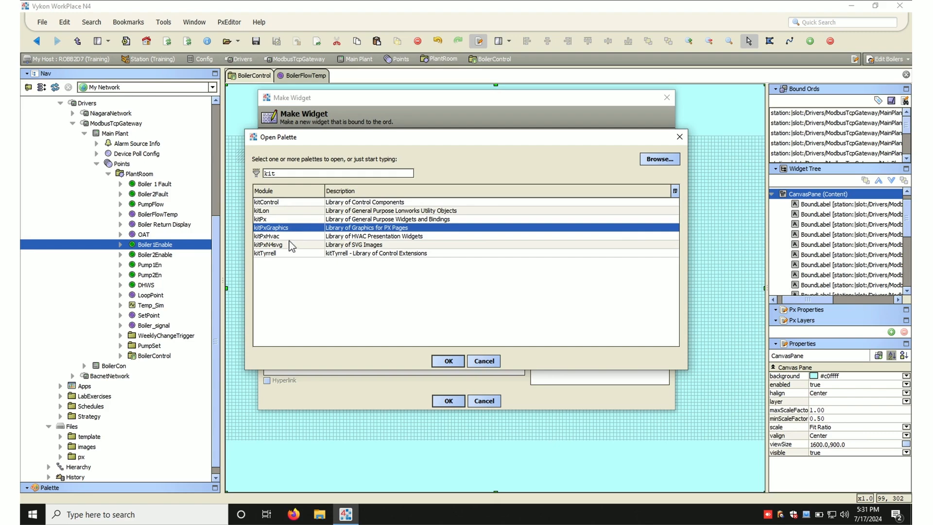
{"action": "left_click", "coordinate": [292, 236]}
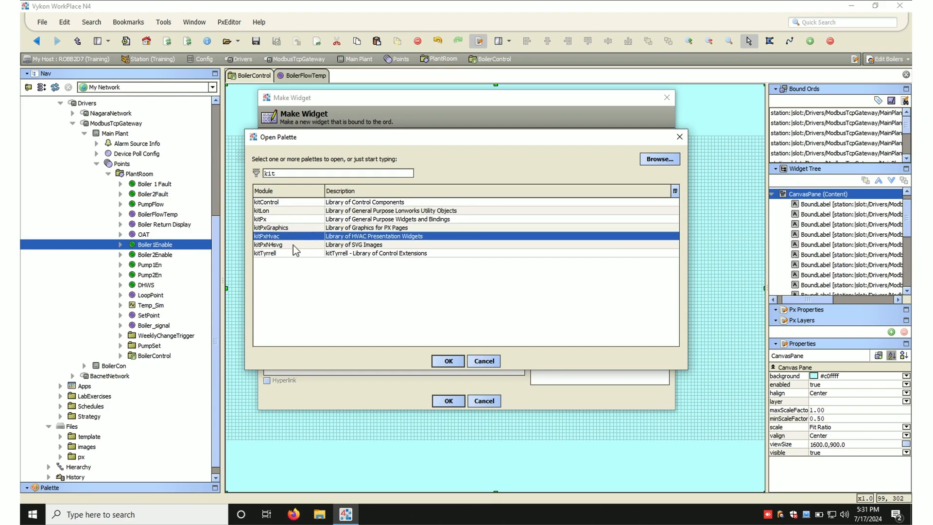
{"action": "left_click", "coordinate": [293, 245]}
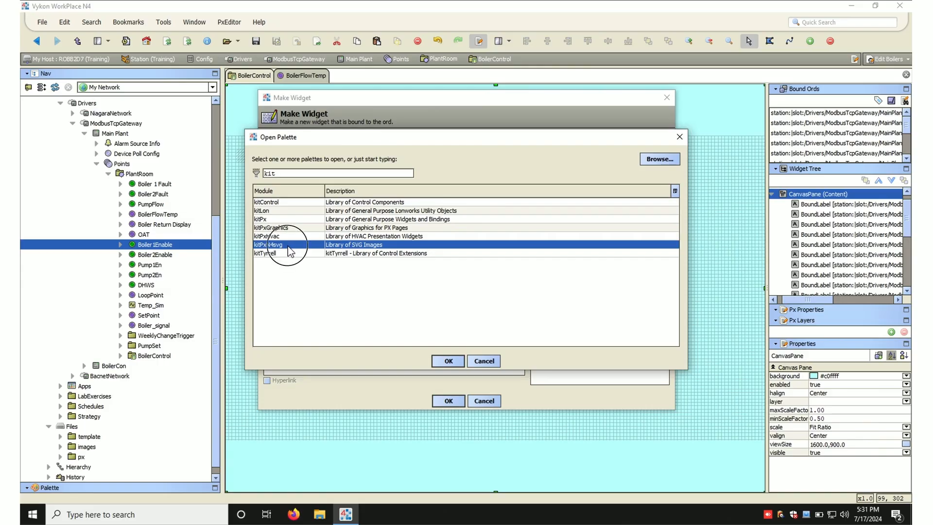
{"action": "double_click", "coordinate": [288, 247]}
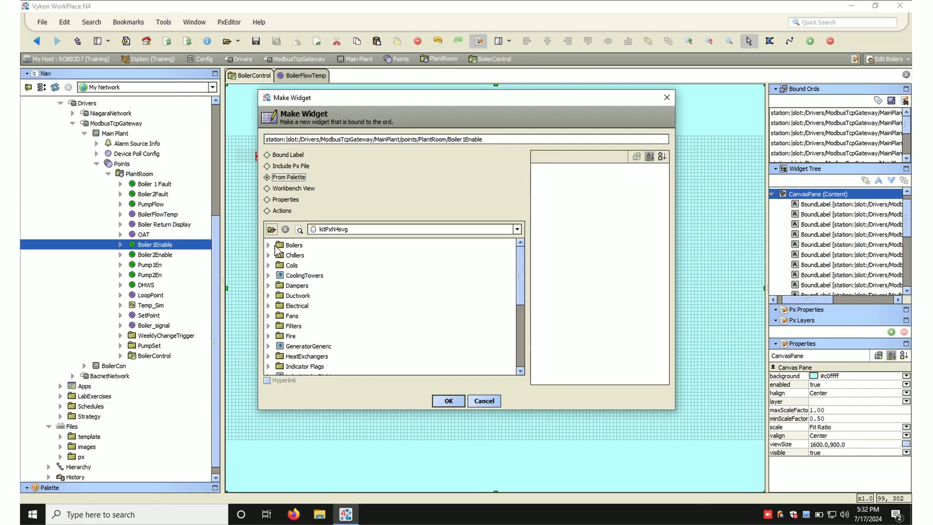
- Compare the BoilerRight and BoilerRightRound previews and insert the BoilerRight picture bound to Boiler1Enable
{"action": "left_click", "coordinate": [268, 245]}
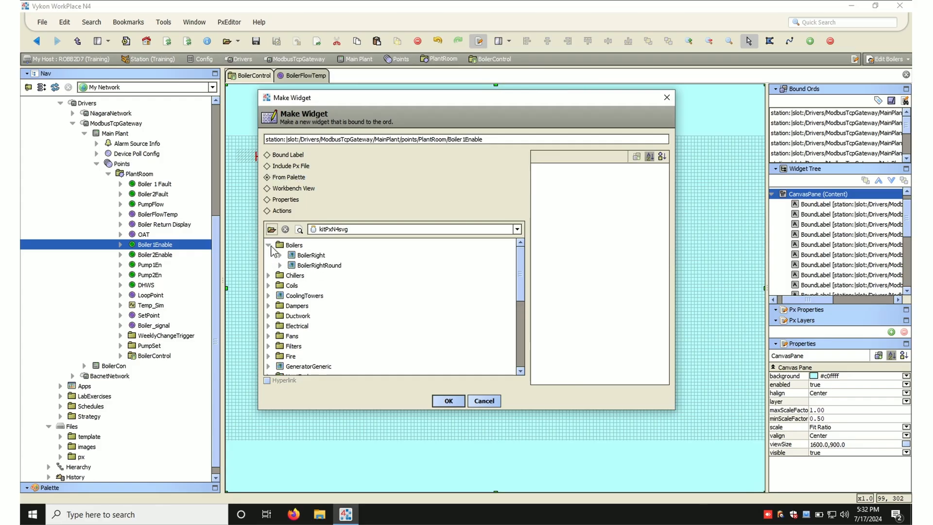
{"action": "left_click", "coordinate": [296, 256]}
{"action": "left_click", "coordinate": [300, 263]}
{"action": "left_click", "coordinate": [301, 256]}
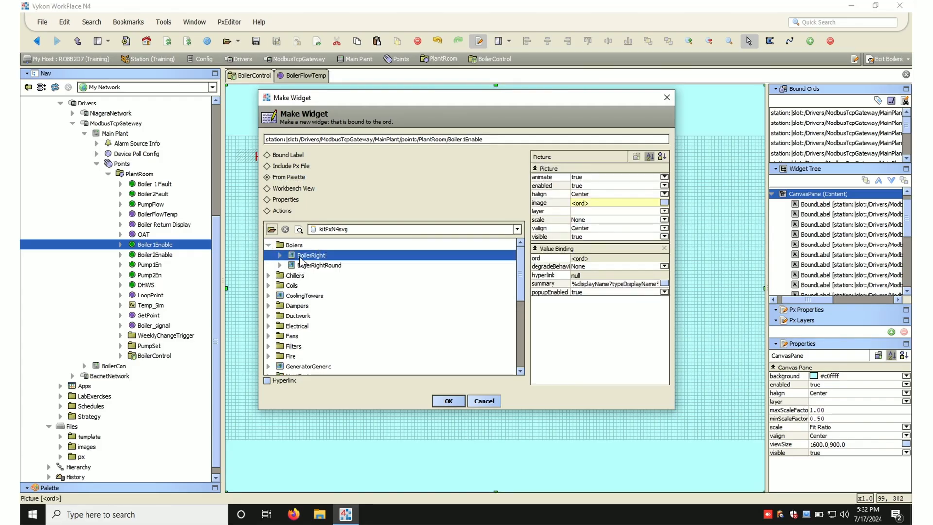
{"action": "left_click", "coordinate": [298, 231]}
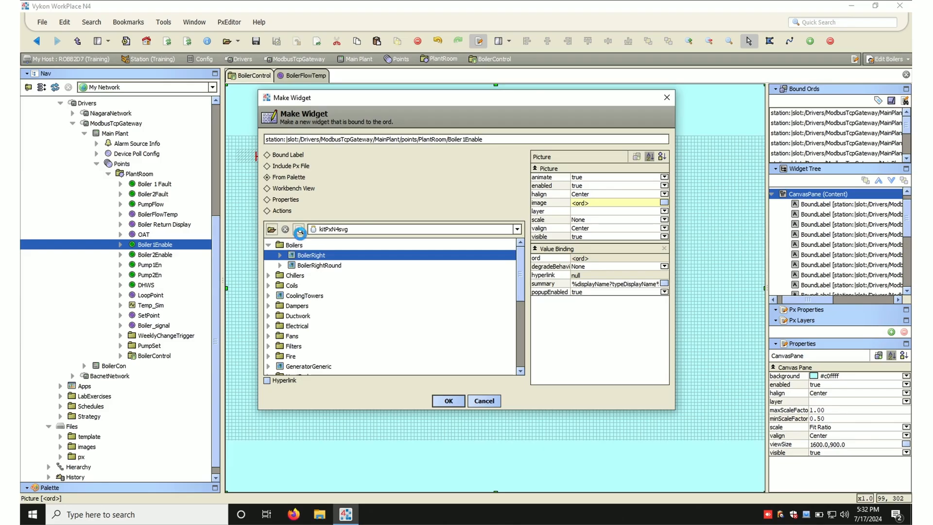
{"action": "left_click", "coordinate": [305, 267]}
{"action": "left_click", "coordinate": [307, 257]}
{"action": "left_click", "coordinate": [306, 266]}
{"action": "left_click", "coordinate": [312, 257]}
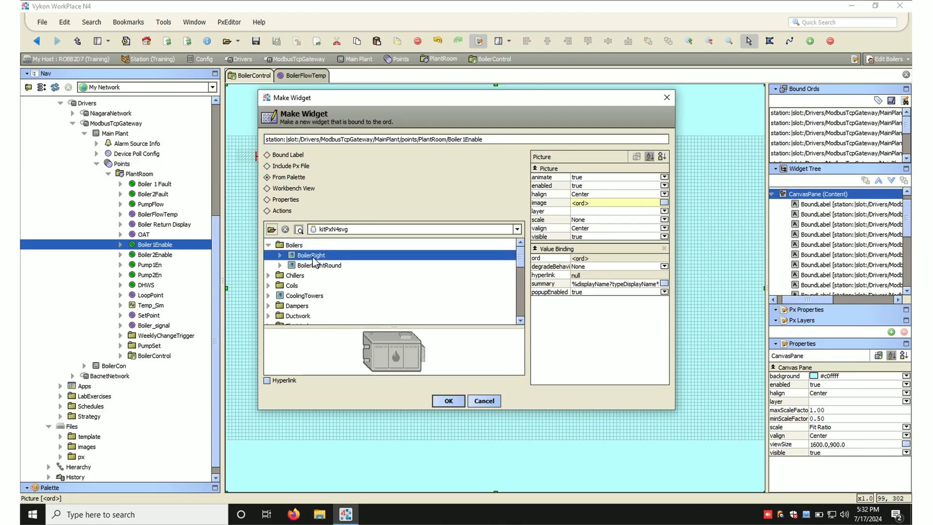
{"action": "left_click", "coordinate": [446, 400]}
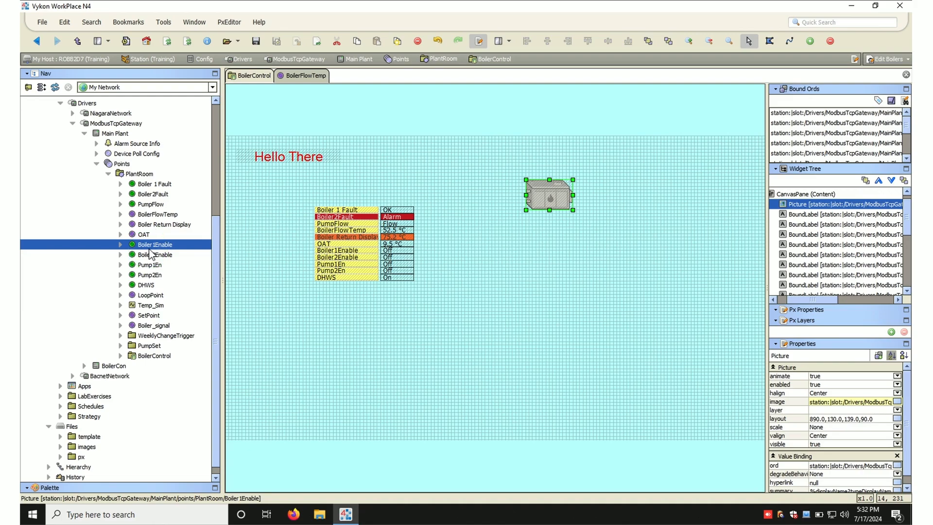
- Switch the graphic to view mode and override Boiler1Enable, ending with the Emergency Inactive action
{"action": "right_click", "coordinate": [148, 245]}
{"action": "mouse_move", "coordinate": [204, 210]}
{"action": "left_click", "coordinate": [264, 212]}
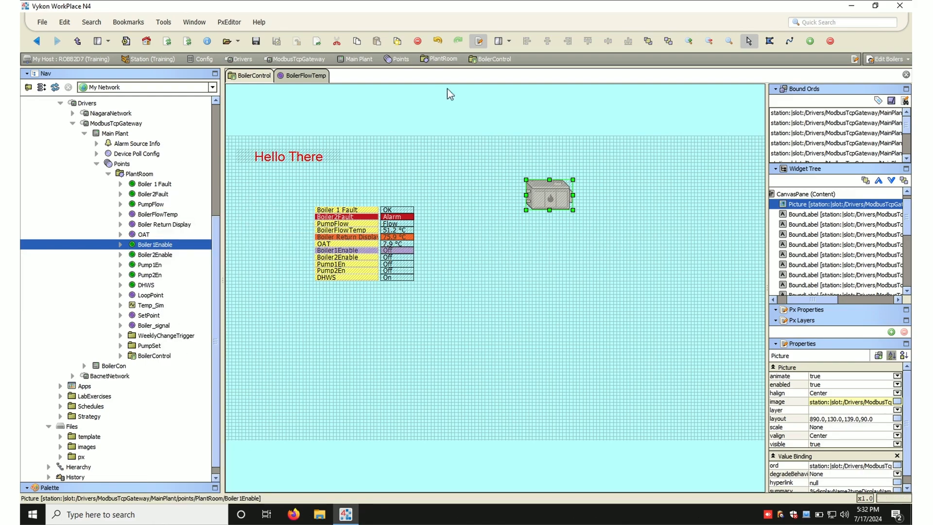
{"action": "left_click", "coordinate": [485, 46]}
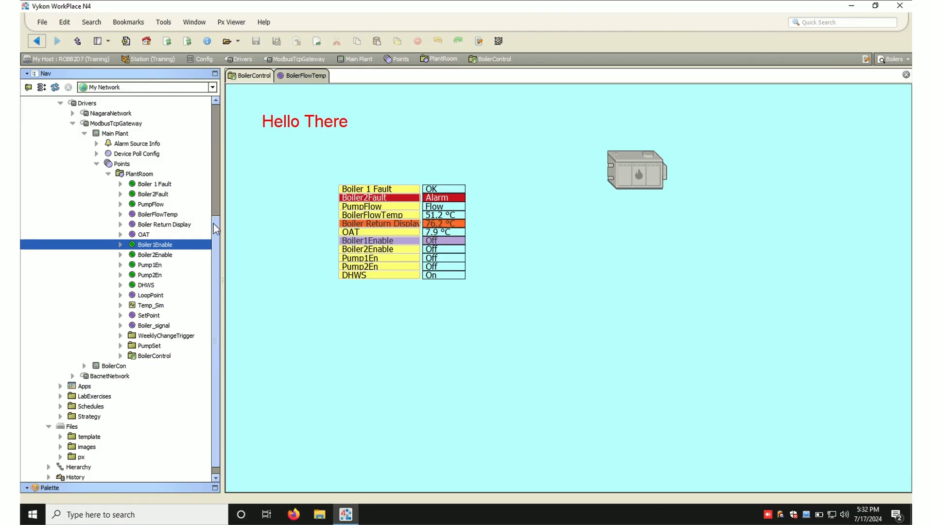
{"action": "right_click", "coordinate": [162, 247]}
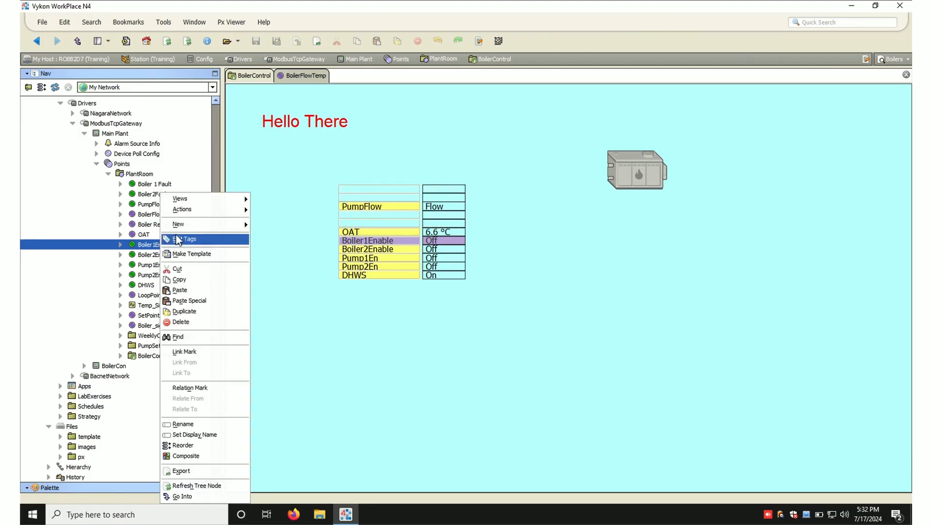
{"action": "mouse_move", "coordinate": [217, 213]}
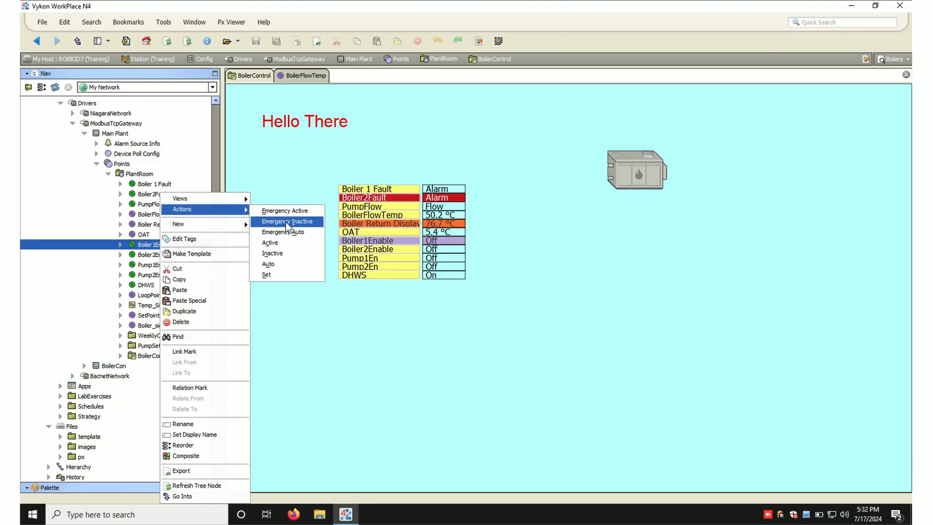
{"action": "left_click", "coordinate": [286, 222]}
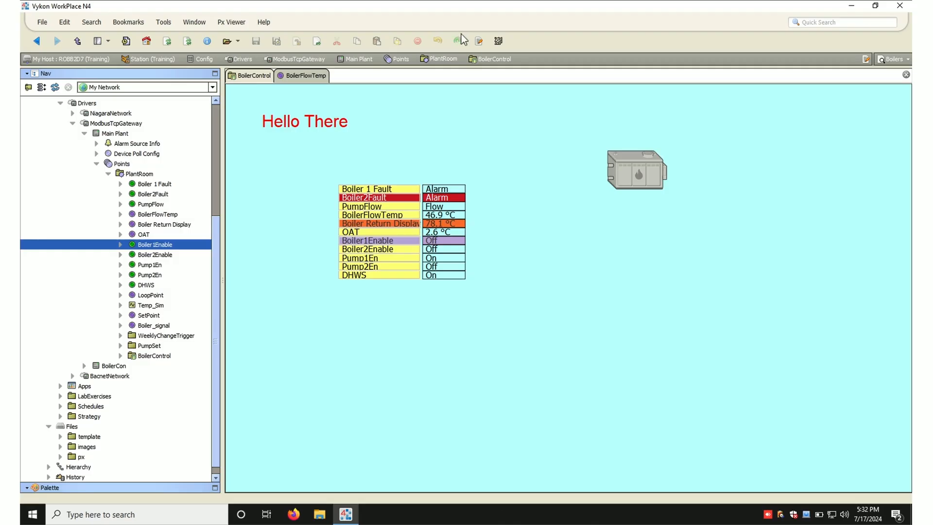
- Return the graphic to edit mode and delete the boiler picture
{"action": "left_click", "coordinate": [479, 41]}
{"action": "left_click", "coordinate": [538, 200]}
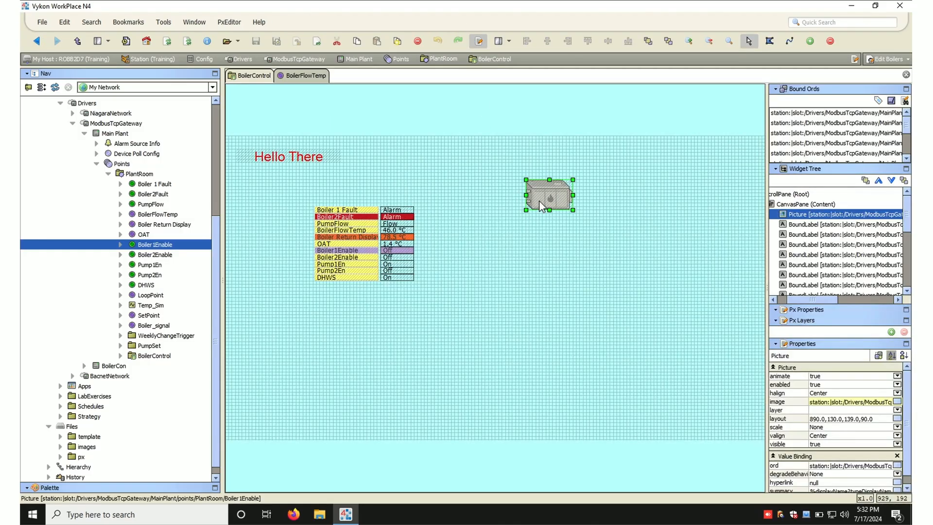
{"action": "key", "text": "Delete"}
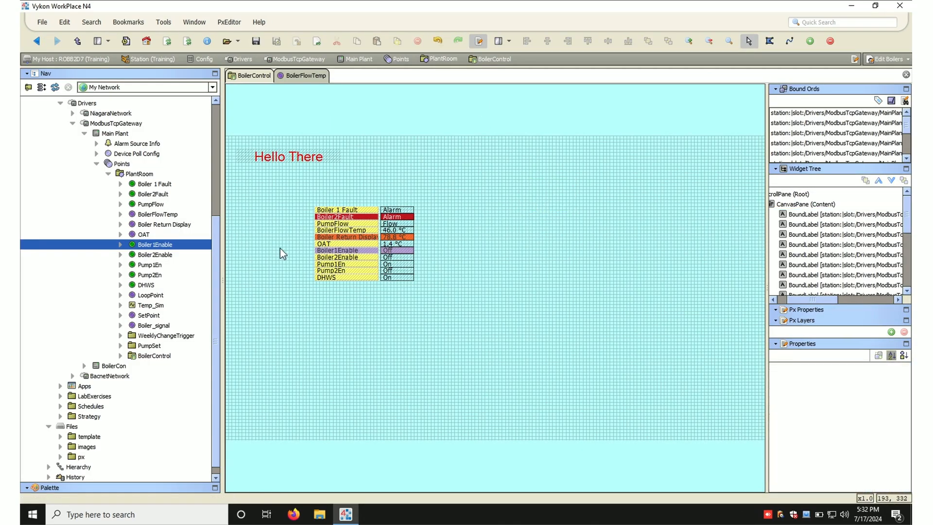
- Insert BoilerRight pictures bound to Boiler1Enable and Boiler2Enable, and move the lower one down to leave a gap between them
{"action": "left_click", "coordinate": [160, 255], "text": "ctrl"}
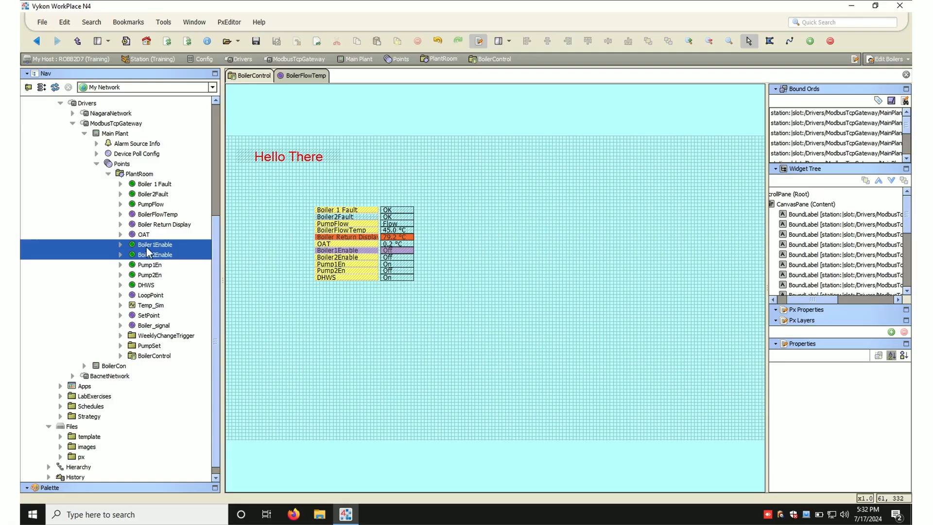
{"action": "left_click_drag", "start_coordinate": [146, 245], "coordinate": [565, 197]}
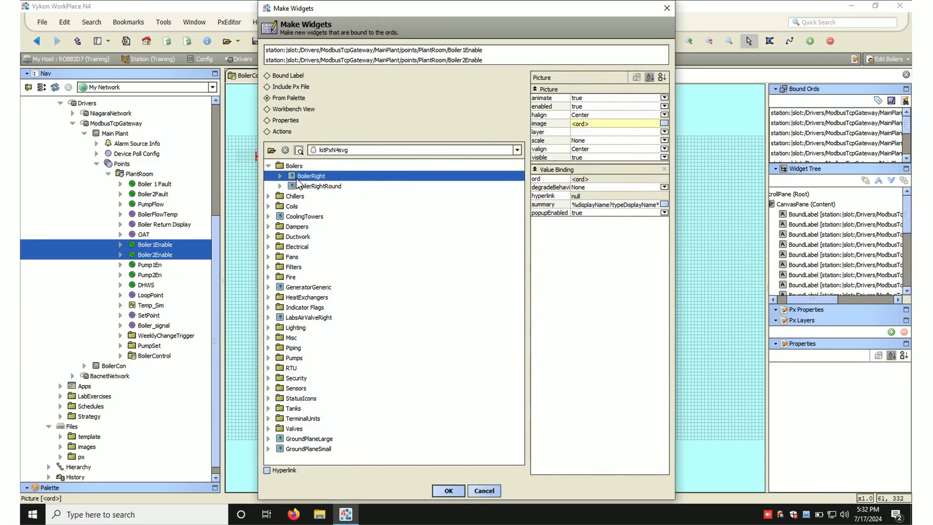
{"action": "left_click", "coordinate": [441, 492]}
{"action": "left_click", "coordinate": [608, 287]}
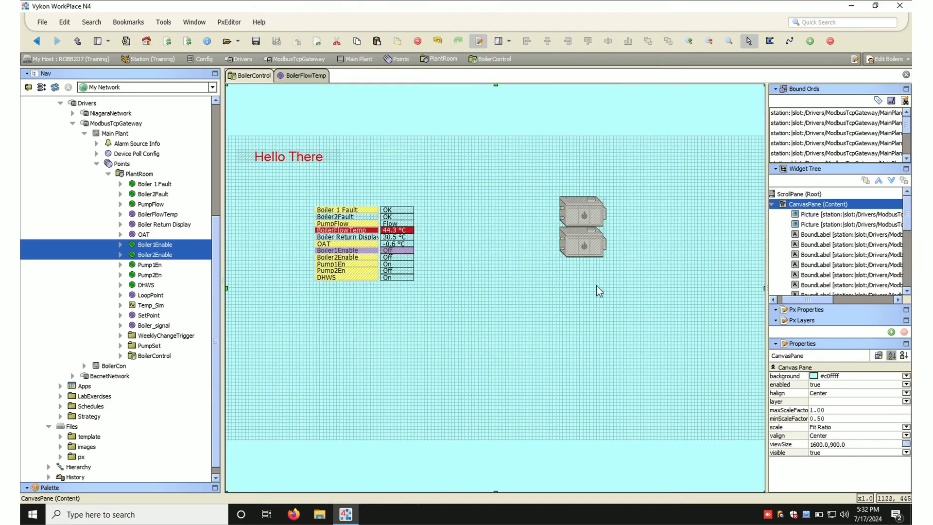
{"action": "left_click_drag", "start_coordinate": [592, 235], "coordinate": [592, 296]}
- Examine the upper boiler picture's value binding ord and the point it references in the component tree
{"action": "left_click", "coordinate": [597, 215]}
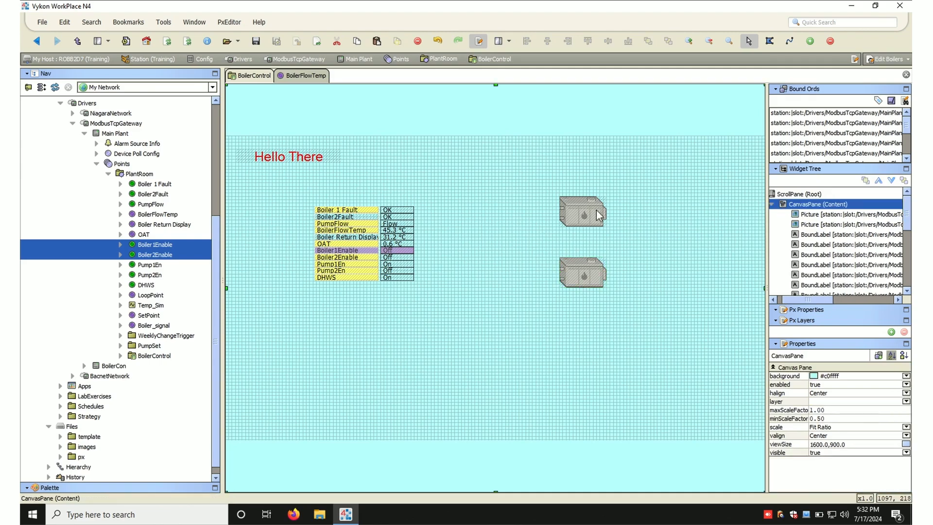
{"action": "double_click", "coordinate": [598, 215]}
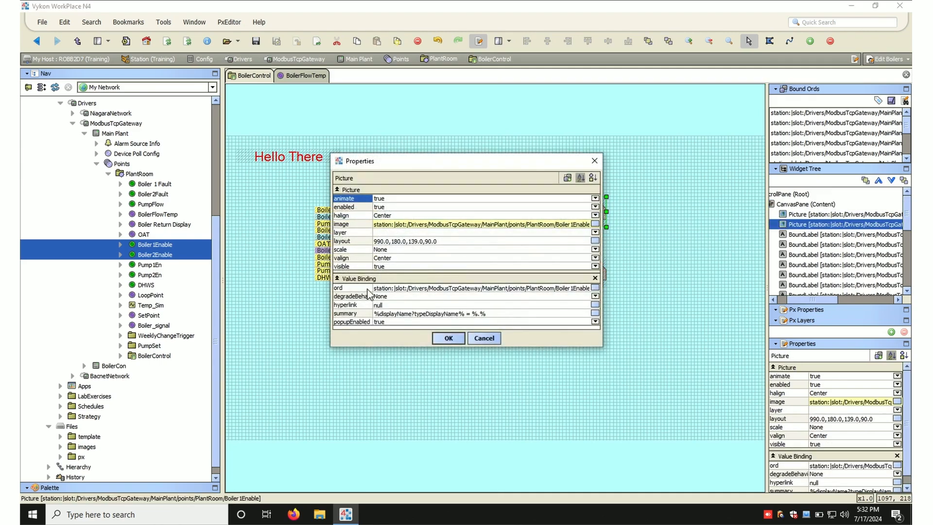
{"action": "left_click", "coordinate": [363, 291]}
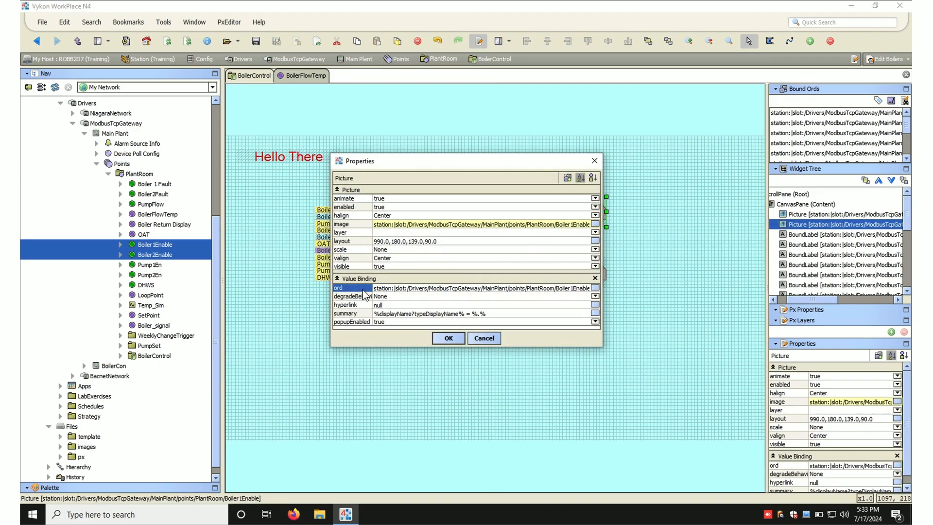
{"action": "double_click", "coordinate": [388, 290]}
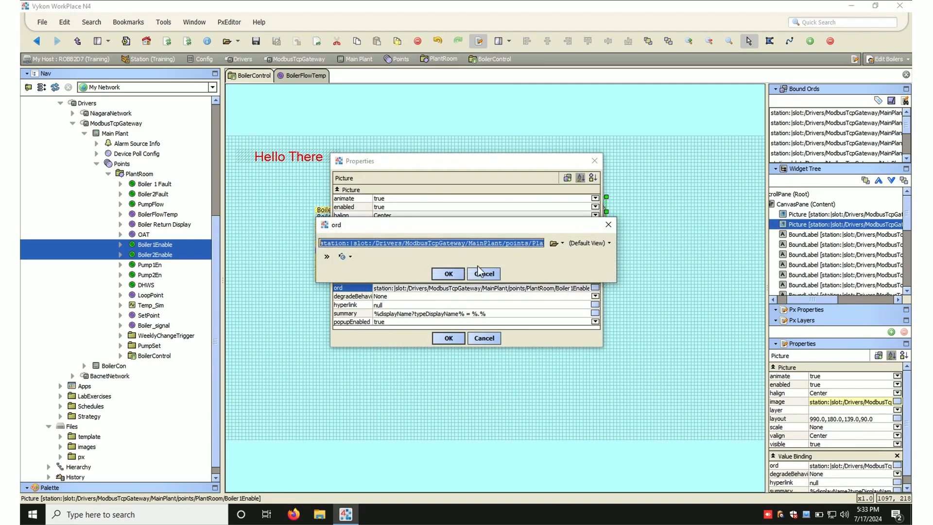
{"action": "left_click", "coordinate": [553, 243]}
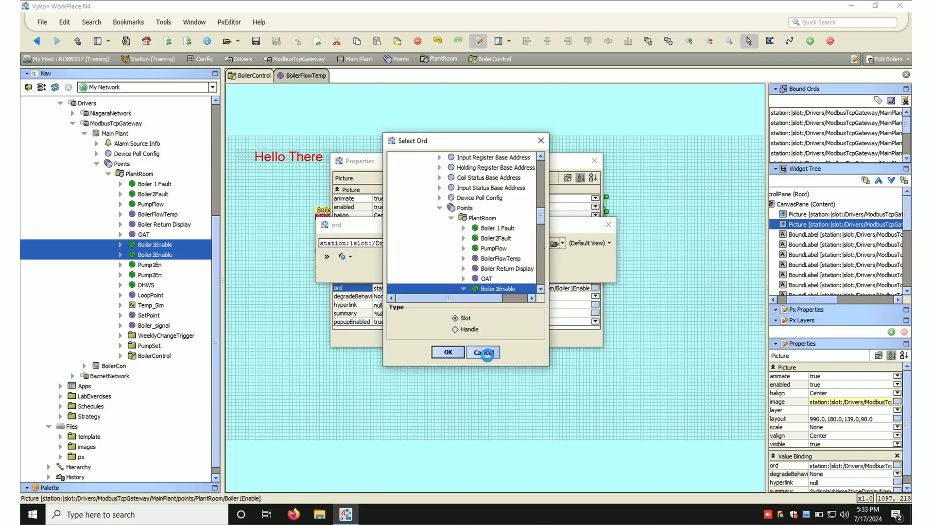
{"action": "left_click", "coordinate": [483, 350]}
{"action": "left_click", "coordinate": [485, 274]}
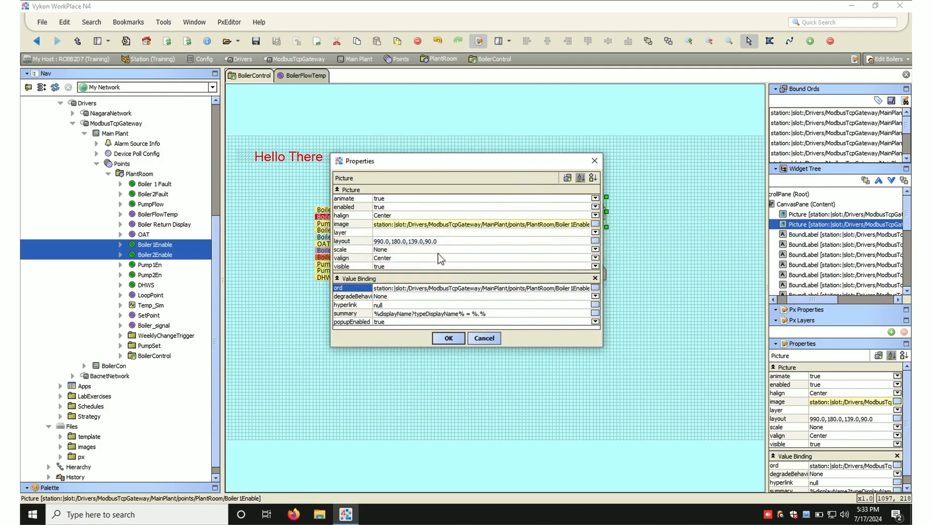
- Examine the upper boiler picture's image animation and preview its true and false value image files
{"action": "left_click", "coordinate": [363, 225]}
{"action": "left_click", "coordinate": [390, 225]}
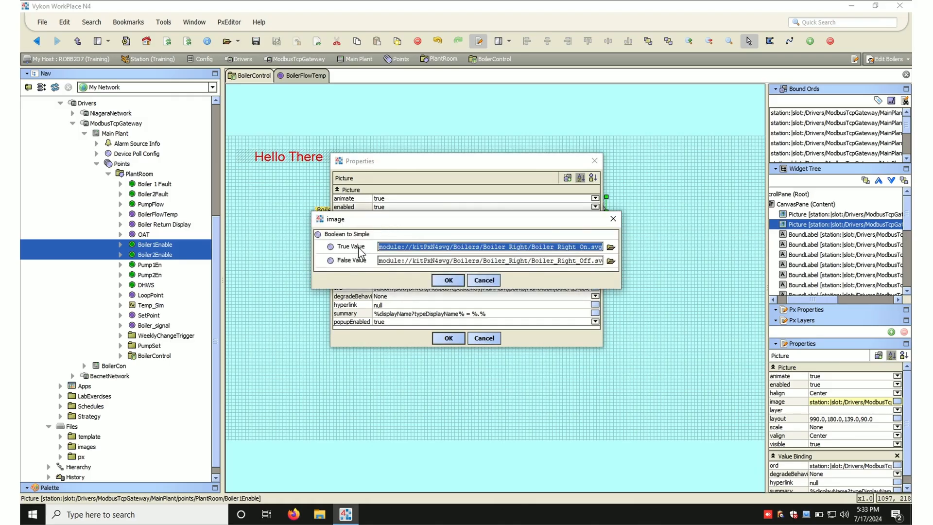
{"action": "left_click", "coordinate": [610, 249]}
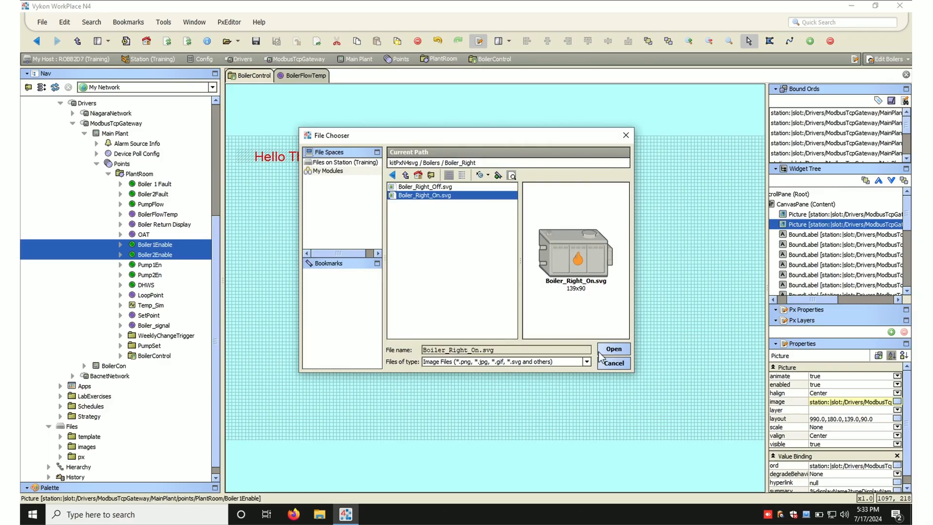
{"action": "left_click", "coordinate": [614, 364]}
{"action": "left_click", "coordinate": [611, 260]}
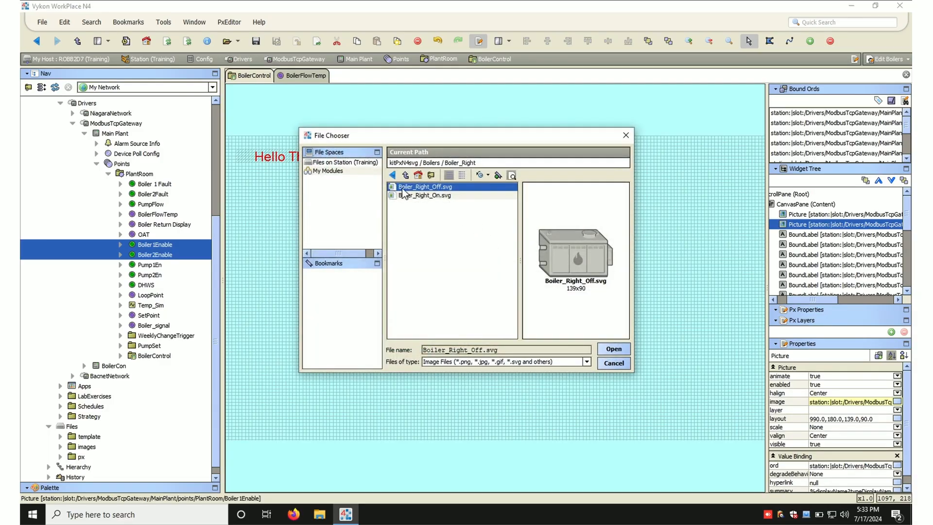
{"action": "left_click", "coordinate": [626, 365]}
{"action": "left_click", "coordinate": [487, 281]}
{"action": "left_click", "coordinate": [484, 338]}
{"action": "left_click", "coordinate": [485, 342]}
- Delete the lower boiler picture bound to Boiler2Enable
{"action": "left_click", "coordinate": [598, 277]}
{"action": "right_click", "coordinate": [599, 277]}
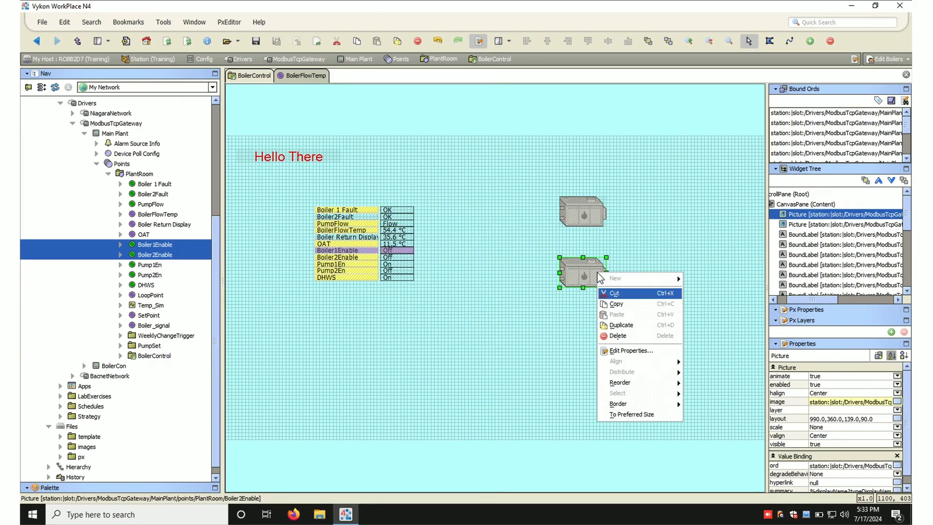
{"action": "left_click", "coordinate": [616, 336]}
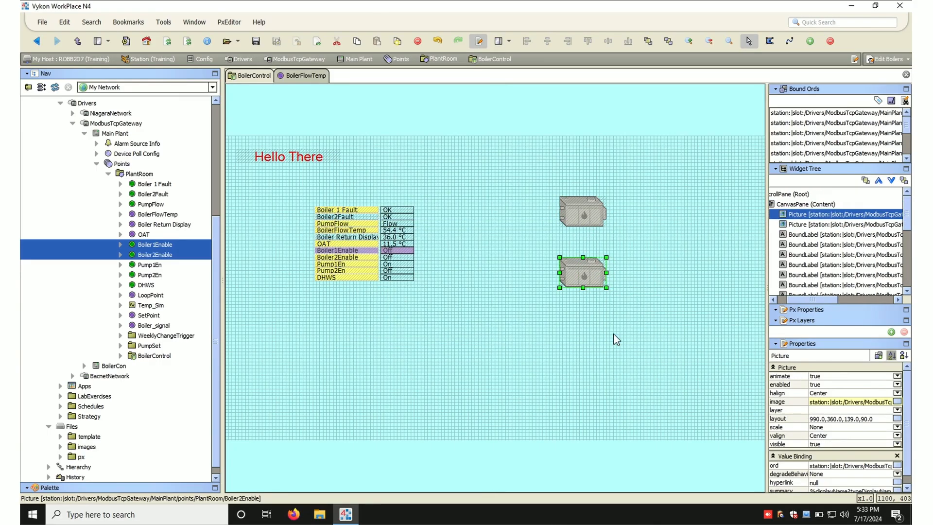
- Duplicate the remaining boiler picture and place the copy directly below it at layout position 990, 370
{"action": "left_click", "coordinate": [601, 214]}
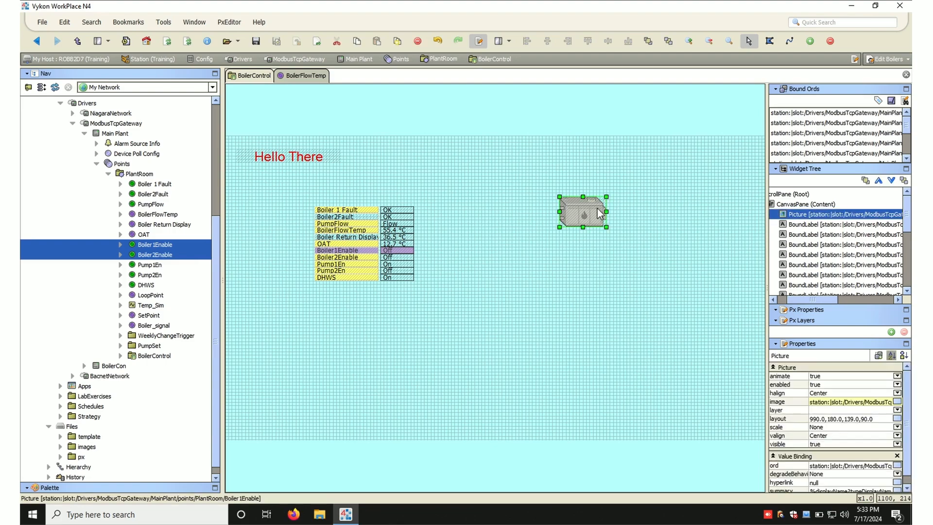
{"action": "right_click", "coordinate": [600, 214]}
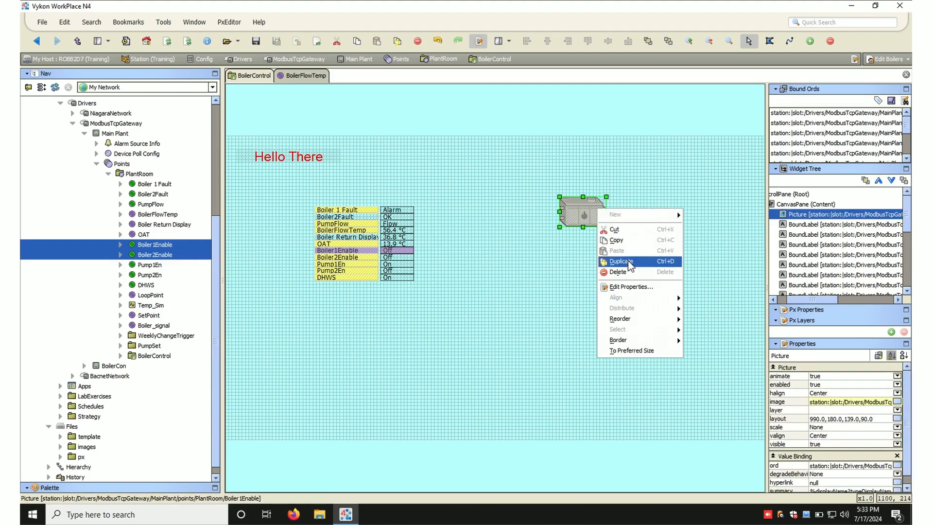
{"action": "left_click", "coordinate": [631, 263]}
{"action": "left_click_drag", "start_coordinate": [597, 220], "coordinate": [590, 283]}
{"action": "left_click", "coordinate": [567, 333]}
- Rebind the duplicated boiler picture's value binding ord to the Boiler2Enable point in the PlantRoom folder
{"action": "double_click", "coordinate": [583, 284]}
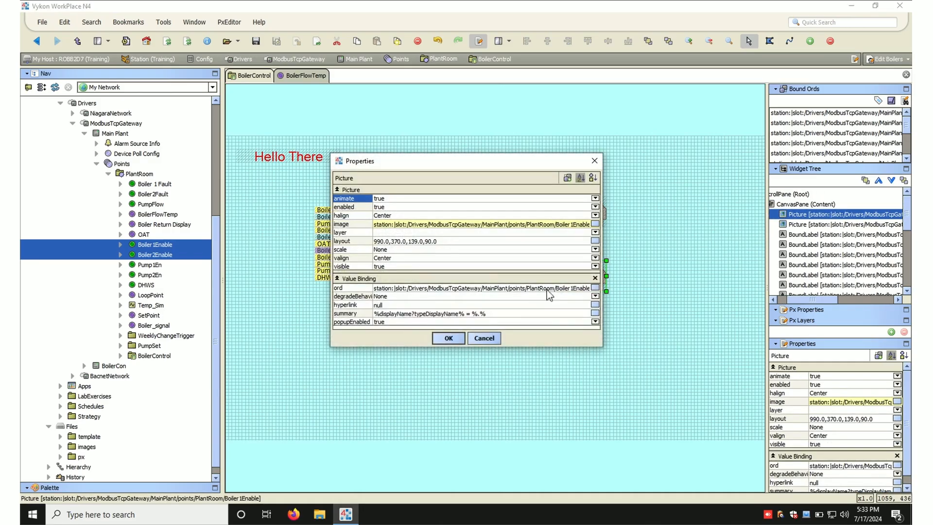
{"action": "double_click", "coordinate": [440, 289]}
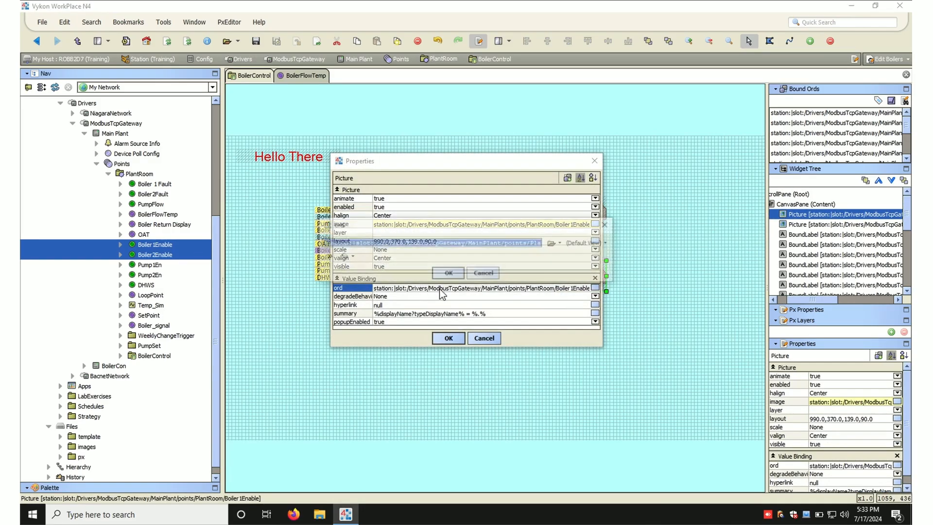
{"action": "left_click", "coordinate": [552, 243]}
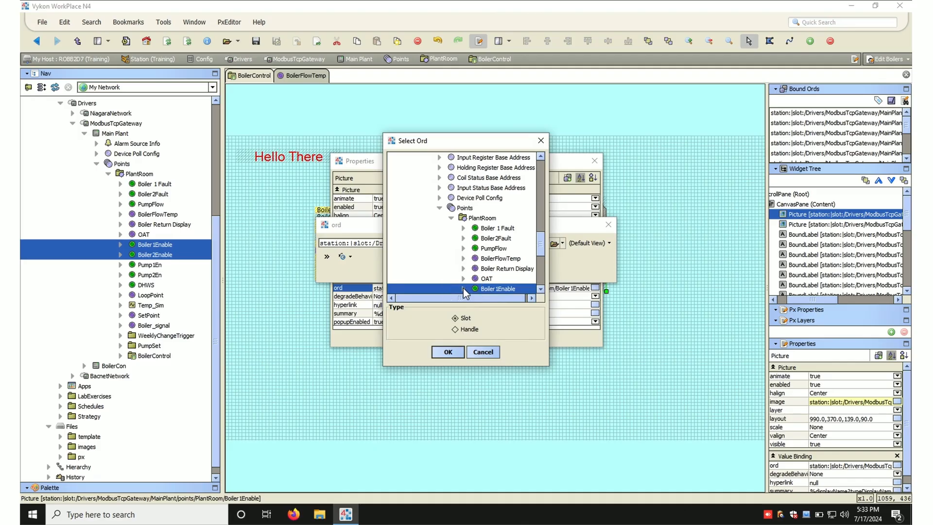
{"action": "left_click", "coordinate": [540, 289]}
{"action": "left_click", "coordinate": [540, 288]}
{"action": "left_click", "coordinate": [498, 273]}
{"action": "left_click", "coordinate": [448, 352]}
{"action": "left_click", "coordinate": [448, 274]}
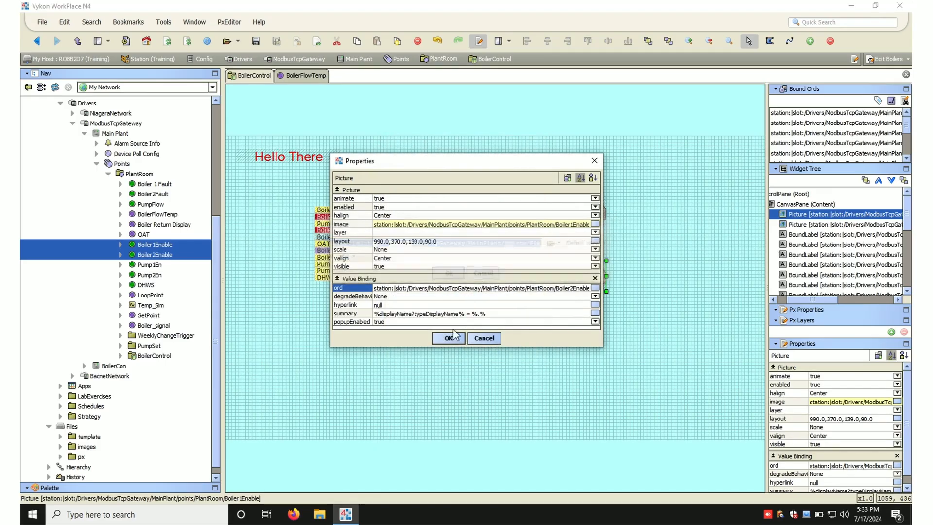
{"action": "left_click", "coordinate": [448, 338]}
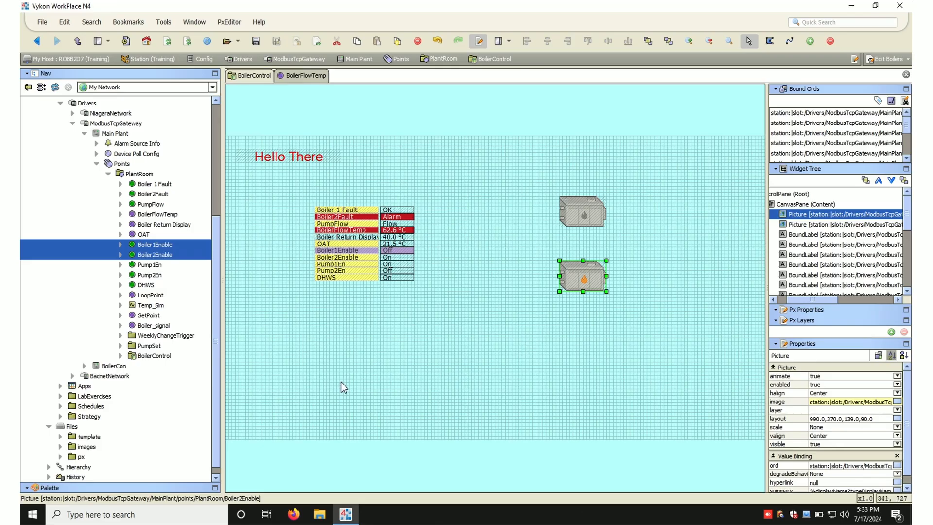
- Open the kitPxN4svg palette and enlarge its area to show the full folder list
{"action": "left_click", "coordinate": [50, 488]}
{"action": "left_click", "coordinate": [30, 306]}
{"action": "type", "text": "kit"}
{"action": "double_click", "coordinate": [296, 245]}
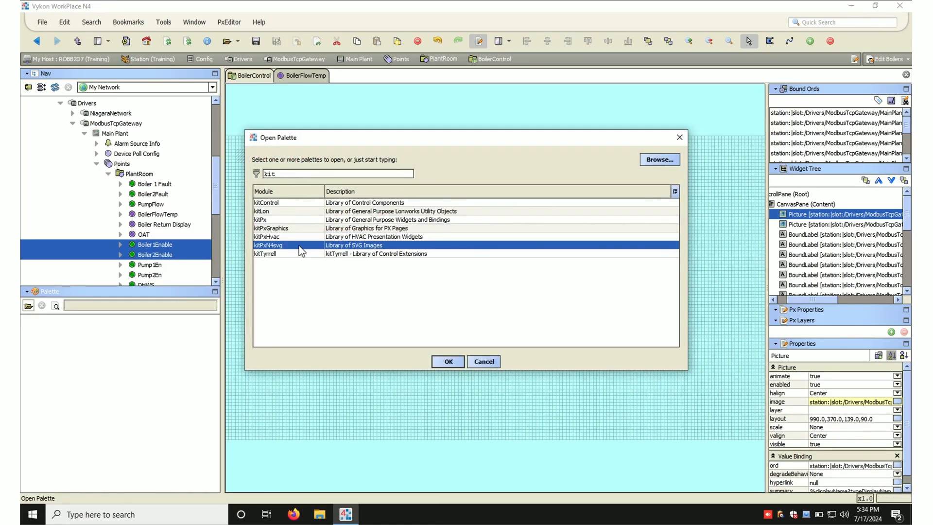
{"action": "left_click_drag", "start_coordinate": [77, 291], "coordinate": [76, 173]}
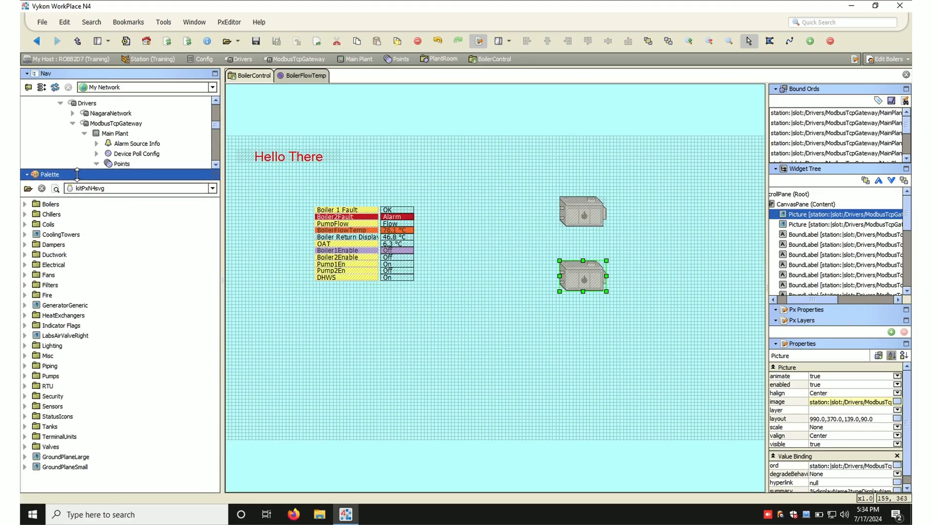
- Preview the BoilerRight picture in the palette's Boilers folder, turn the preview off and shrink the palette area
{"action": "left_click", "coordinate": [24, 204]}
{"action": "left_click", "coordinate": [64, 214]}
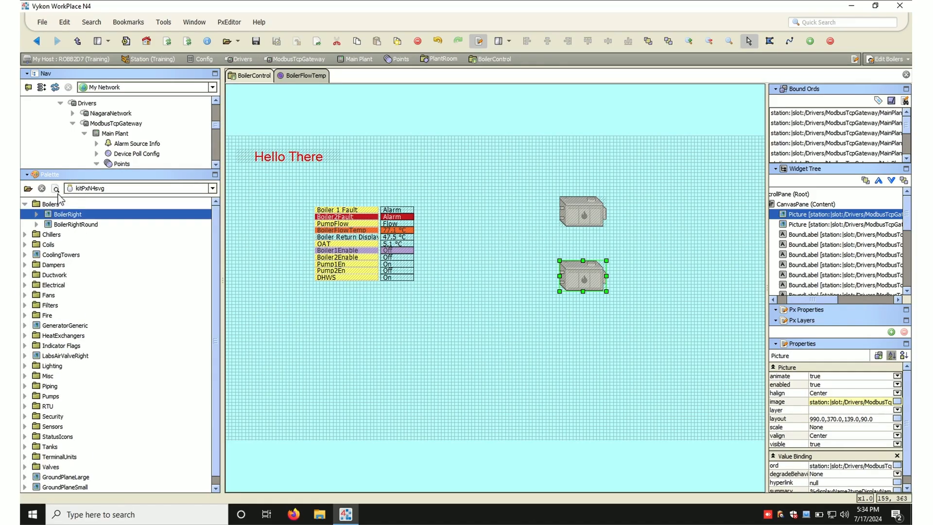
{"action": "left_click", "coordinate": [55, 189]}
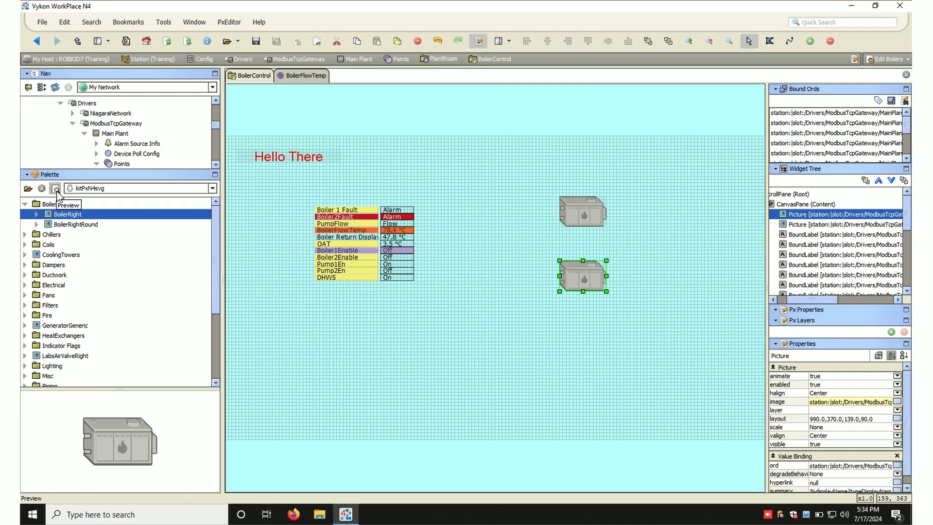
{"action": "left_click", "coordinate": [56, 189]}
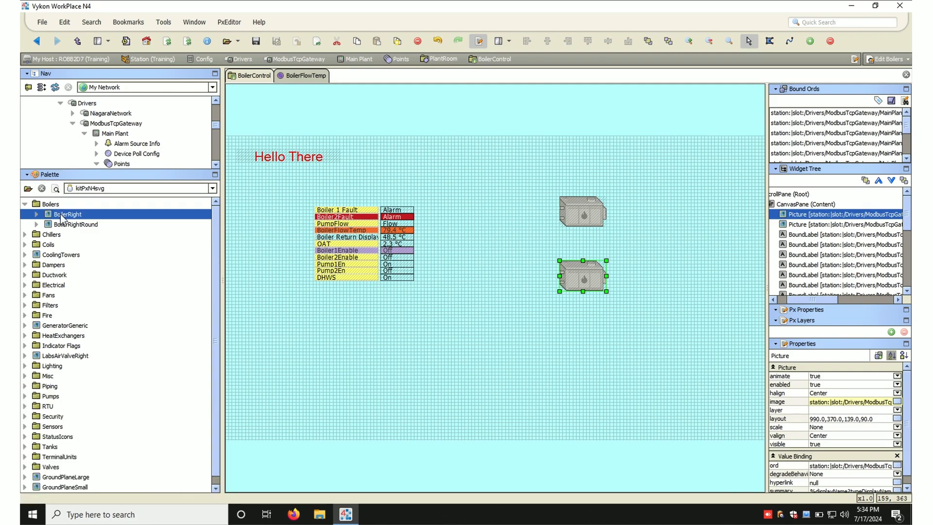
{"action": "left_click_drag", "start_coordinate": [121, 180], "coordinate": [122, 287]}
{"action": "left_click", "coordinate": [470, 238]}
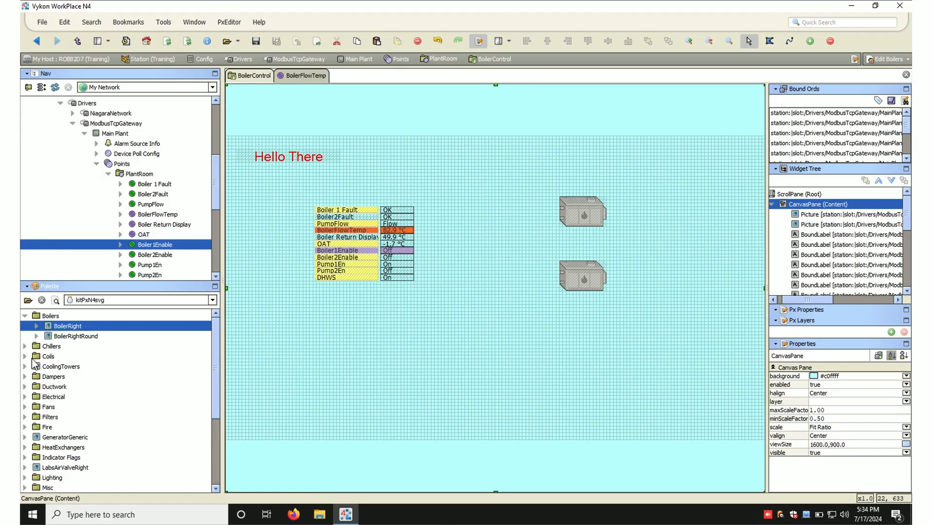
- Place an HwsHor3 pipe from the LargePiping Hws folder below the point labels, and delete it again
{"action": "left_click_drag", "start_coordinate": [217, 410], "coordinate": [185, 470]}
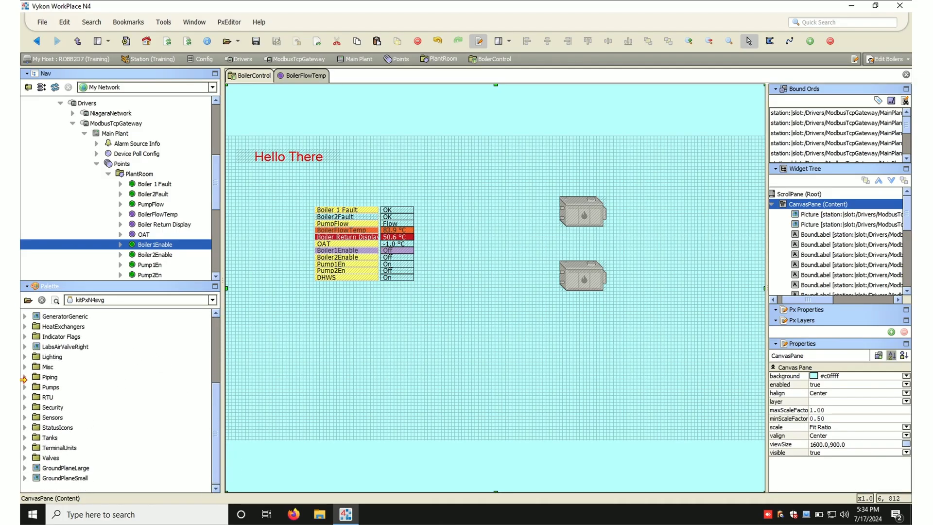
{"action": "left_click", "coordinate": [25, 377]}
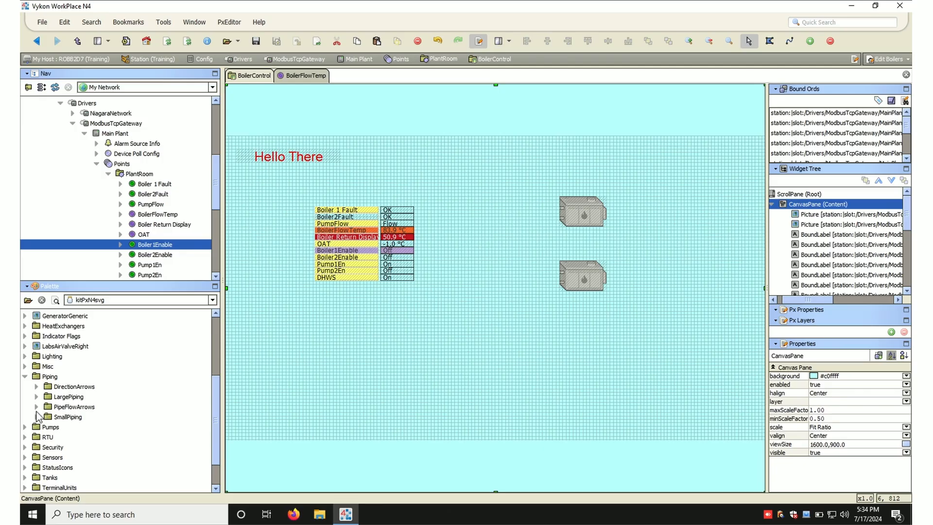
{"action": "left_click", "coordinate": [36, 397]}
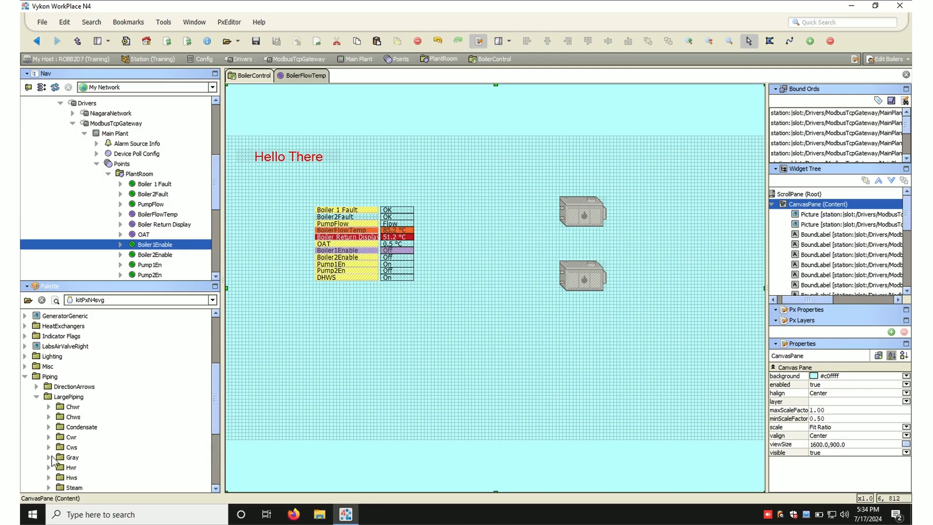
{"action": "left_click", "coordinate": [48, 477]}
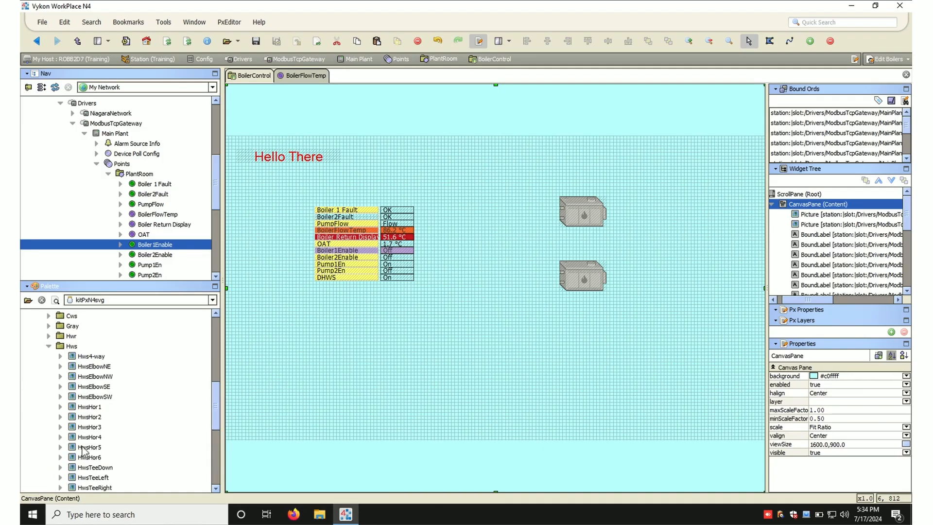
{"action": "left_click_drag", "start_coordinate": [92, 426], "coordinate": [389, 320]}
{"action": "left_click", "coordinate": [393, 339]}
{"action": "left_click", "coordinate": [396, 321]}
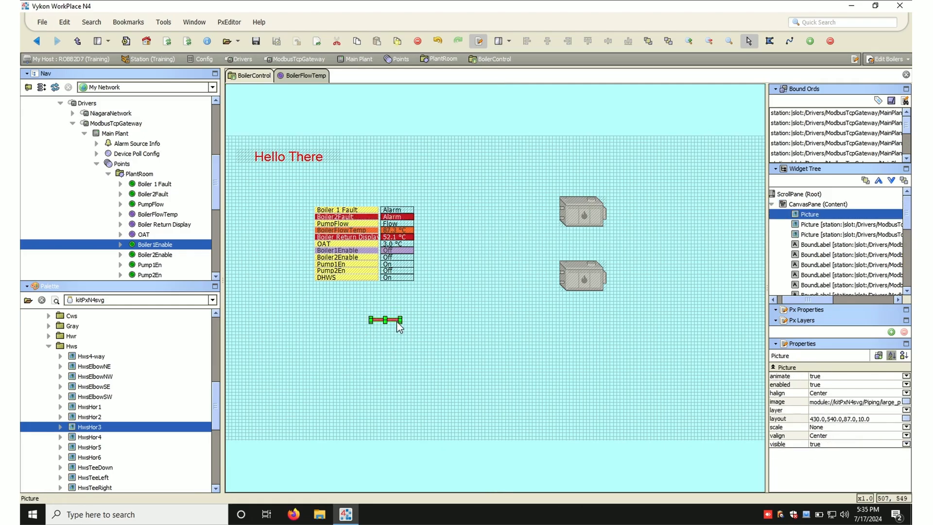
{"action": "key", "text": "Delete"}
- Place the longer HwsHor6 pipe near the lower part of the canvas, and delete it again
{"action": "left_click_drag", "start_coordinate": [103, 457], "coordinate": [391, 377]}
{"action": "left_click", "coordinate": [489, 391]}
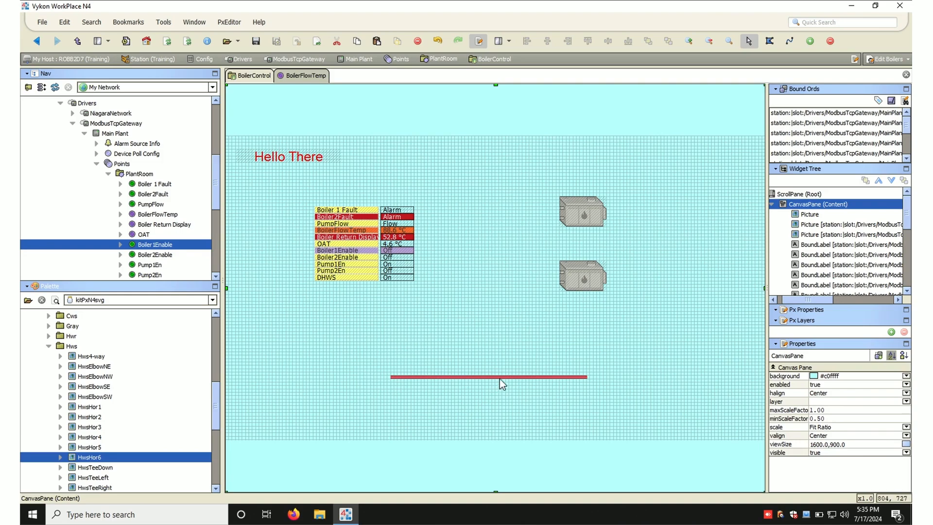
{"action": "left_click", "coordinate": [500, 377]}
{"action": "key", "text": "Delete"}
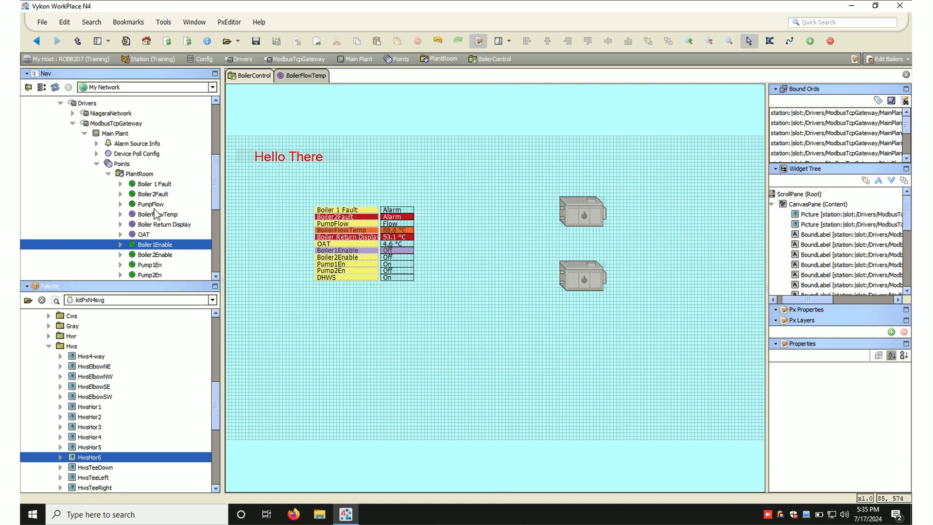
- Collapse the Hws folder and add a BoilerRight picture from the Boilers folder below the lower boiler at layout position 860, 480
{"action": "left_click", "coordinate": [49, 347]}
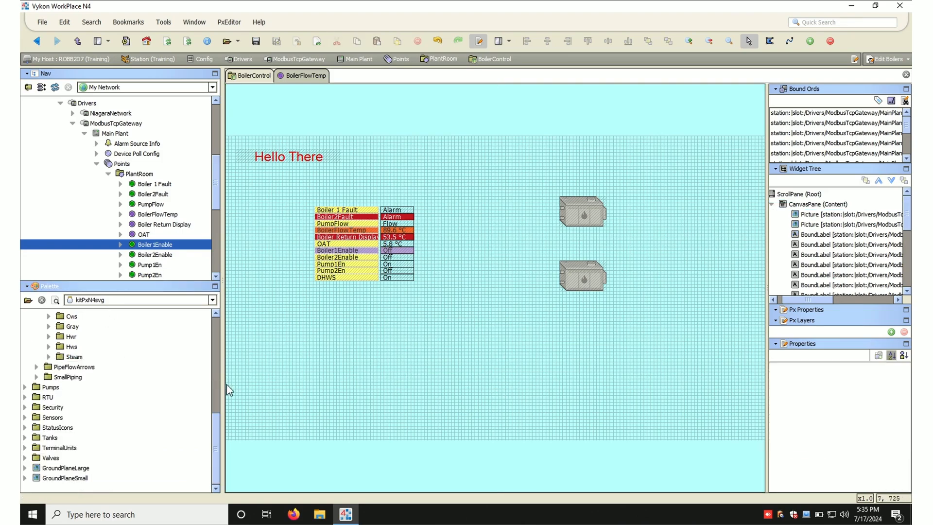
{"action": "left_click_drag", "start_coordinate": [211, 427], "coordinate": [215, 316]}
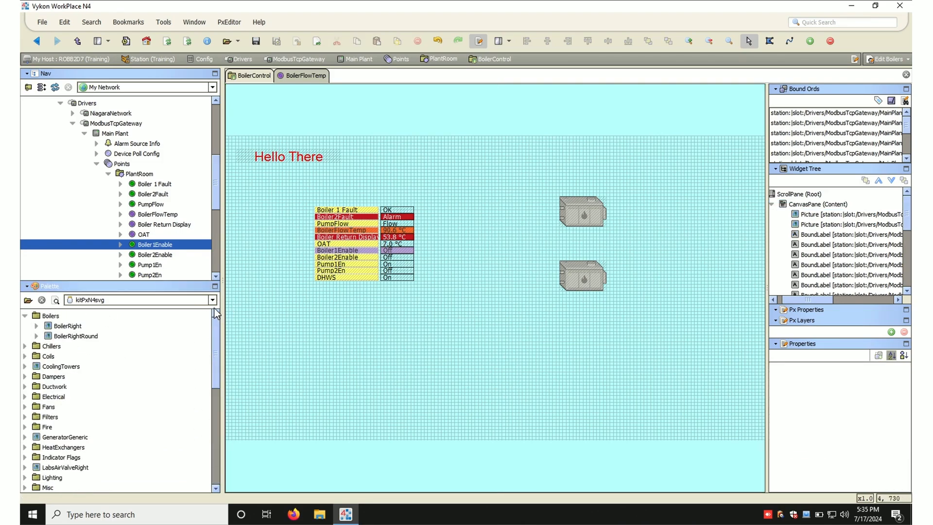
{"action": "left_click", "coordinate": [69, 326]}
{"action": "left_click_drag", "start_coordinate": [70, 327], "coordinate": [177, 313]}
{"action": "left_click_drag", "start_coordinate": [497, 310], "coordinate": [517, 299]}
{"action": "left_click", "coordinate": [547, 354]}
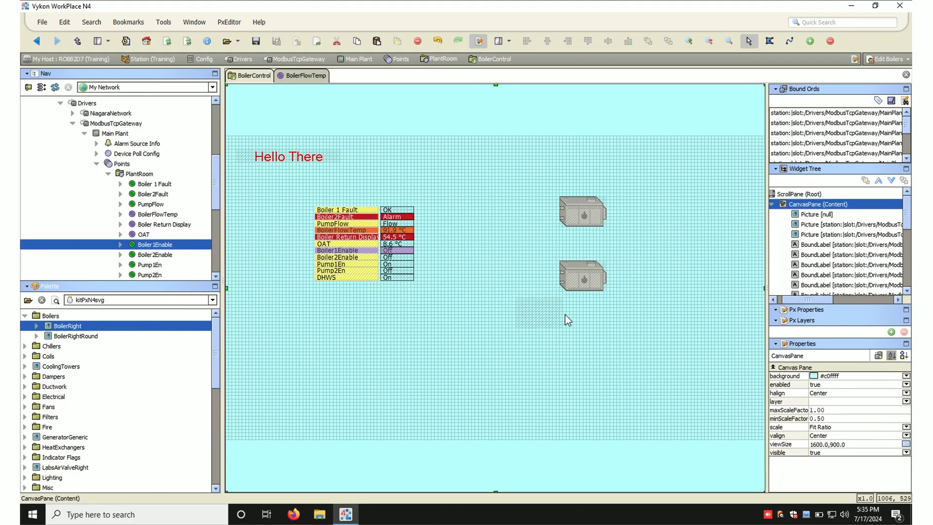
{"action": "left_click", "coordinate": [557, 326]}
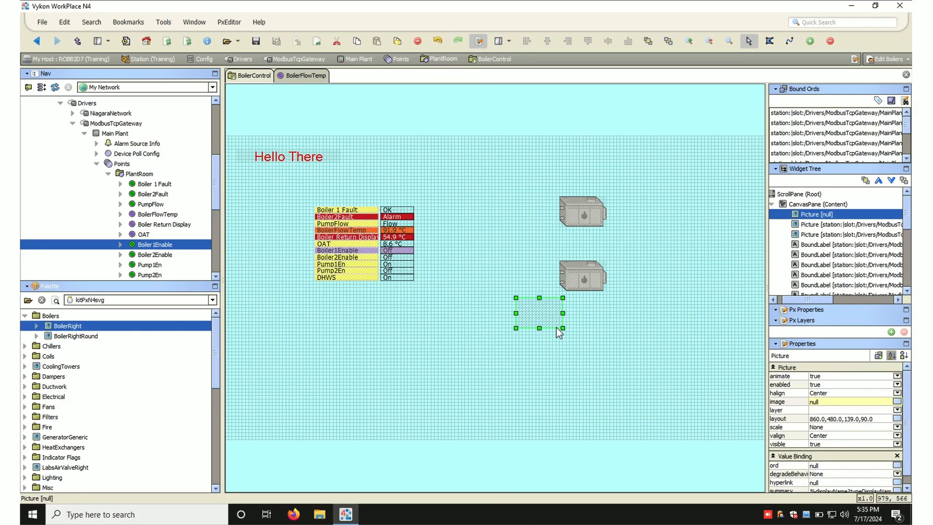
- Examine the new boiler picture's ord property and the true and false images assigned to its image property
{"action": "double_click", "coordinate": [559, 330]}
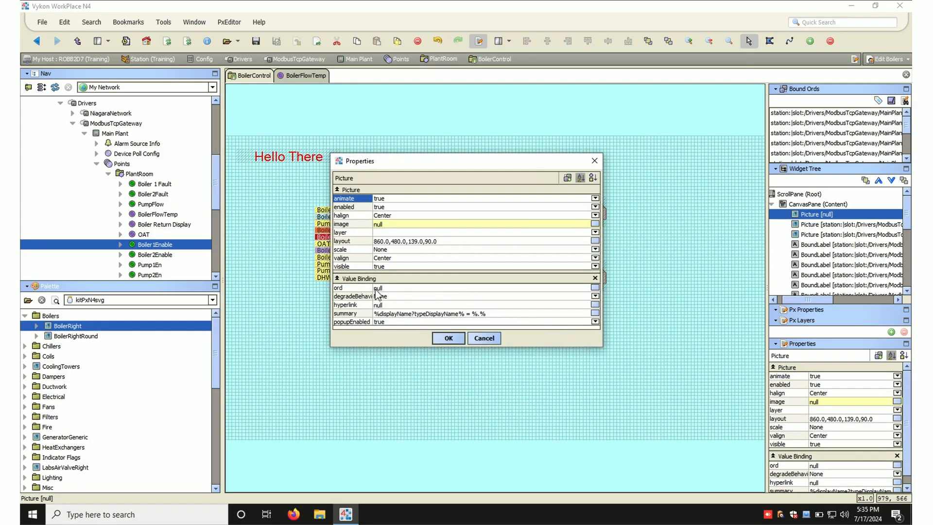
{"action": "left_click", "coordinate": [375, 288]}
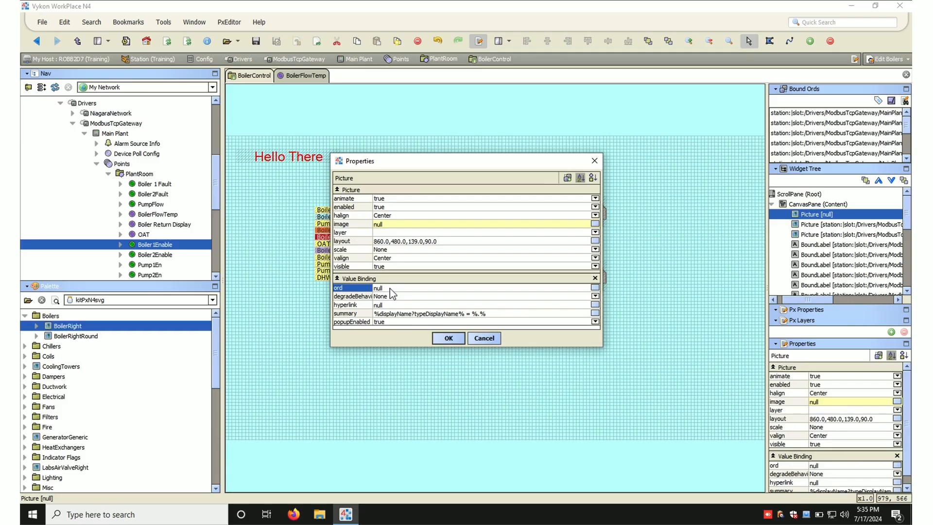
{"action": "left_click", "coordinate": [433, 224]}
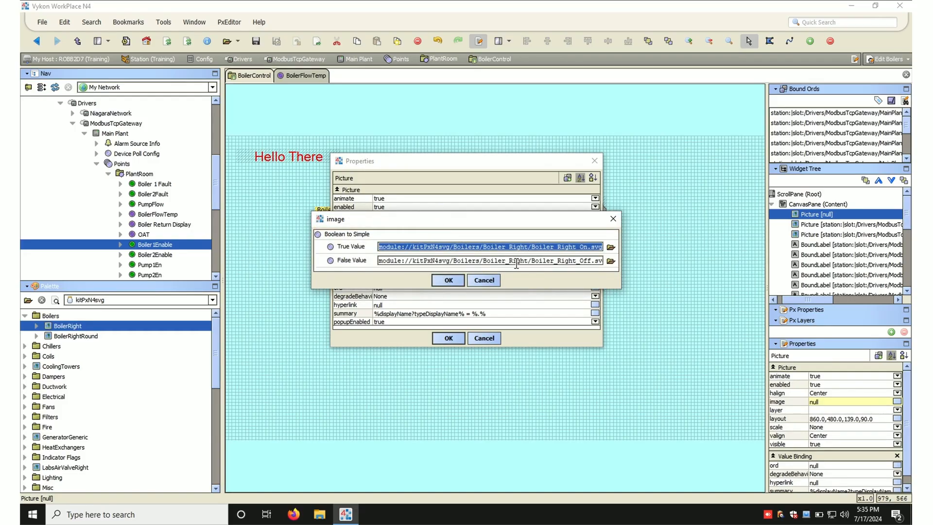
{"action": "left_click", "coordinate": [485, 281]}
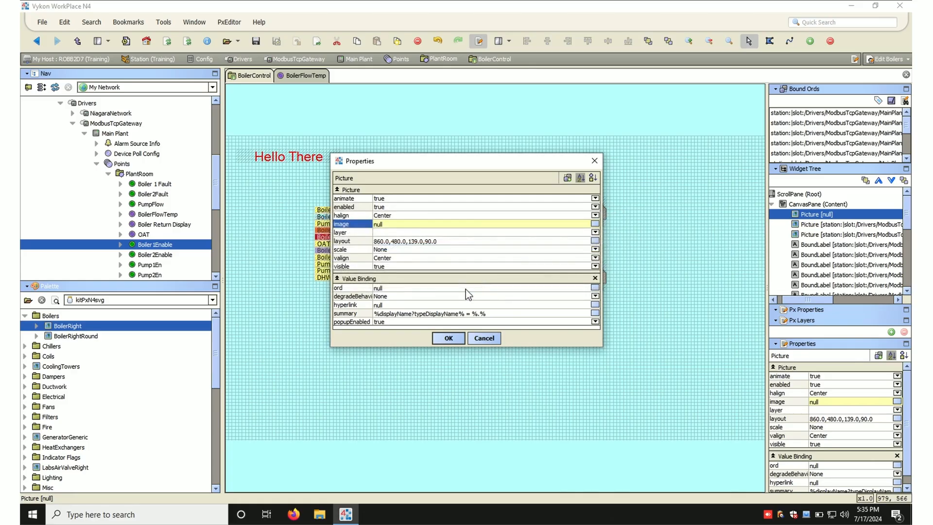
{"action": "double_click", "coordinate": [465, 290]}
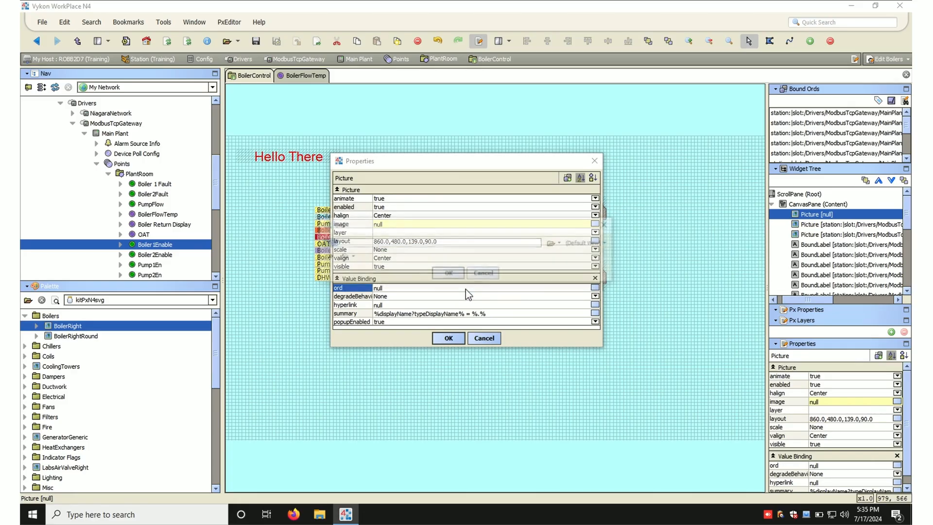
{"action": "left_click", "coordinate": [563, 243]}
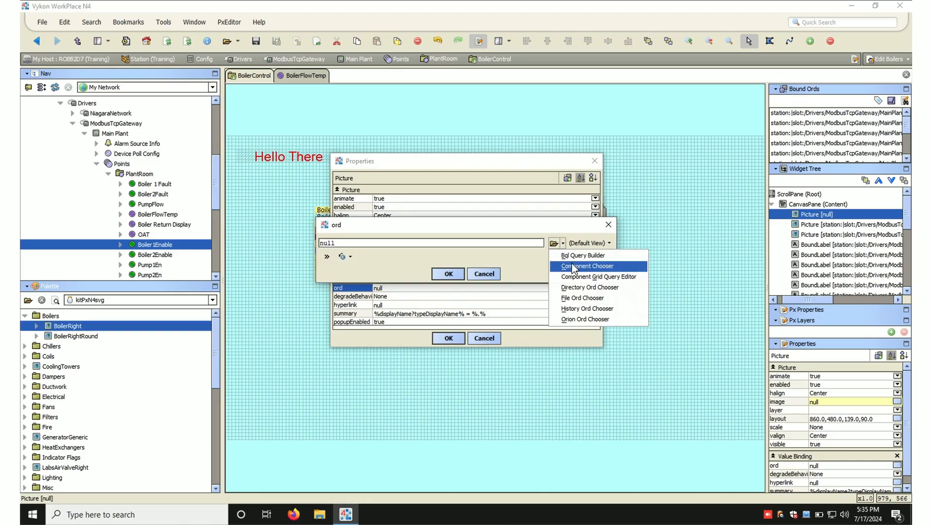
{"action": "left_click", "coordinate": [573, 265]}
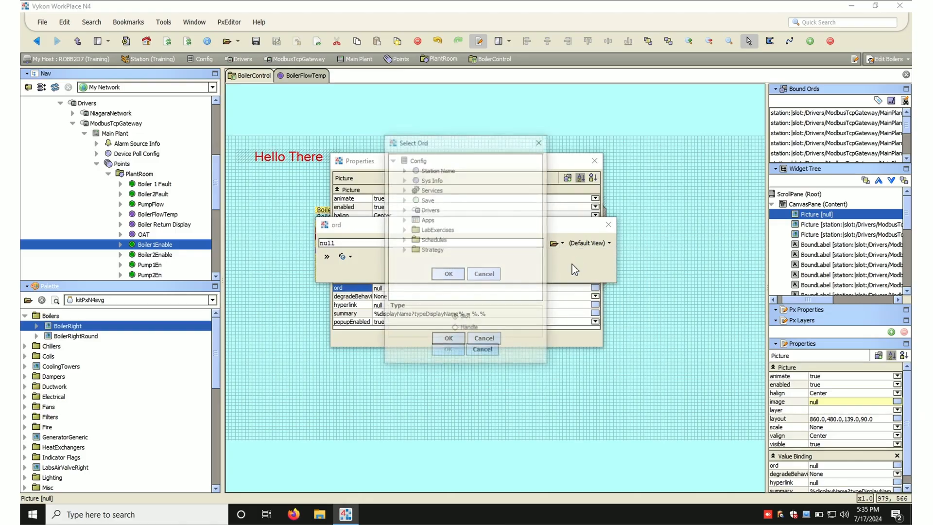
{"action": "left_click", "coordinate": [404, 210]}
{"action": "left_click", "coordinate": [416, 230]}
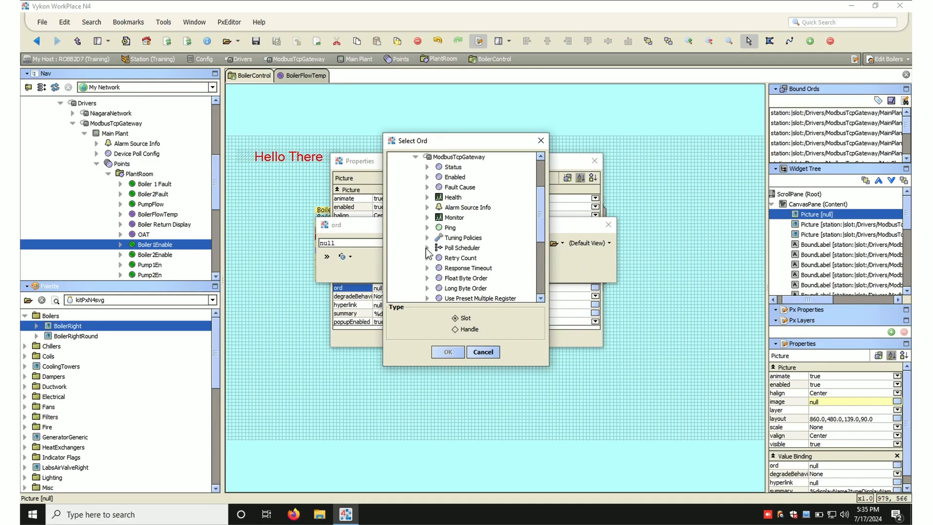
{"action": "left_click", "coordinate": [542, 275]}
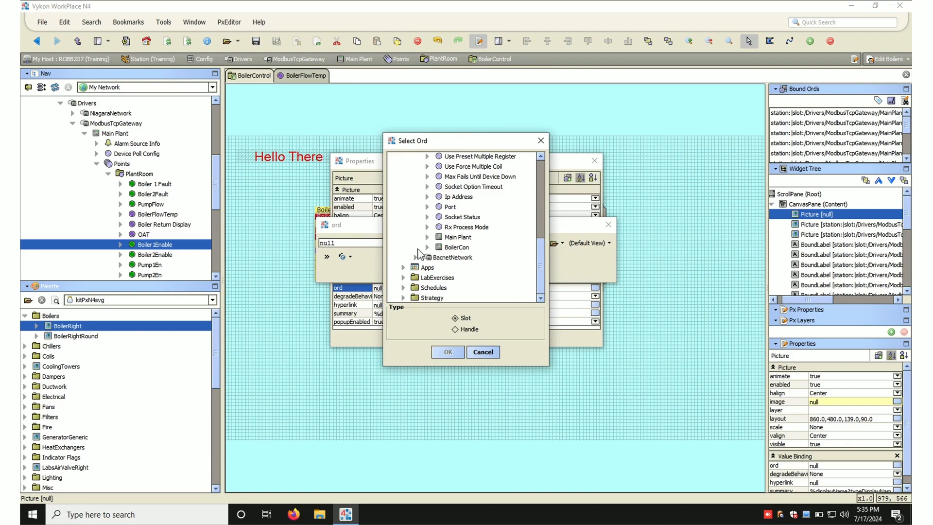
{"action": "left_click", "coordinate": [483, 352]}
{"action": "left_click", "coordinate": [484, 273]}
{"action": "left_click", "coordinate": [494, 338]}
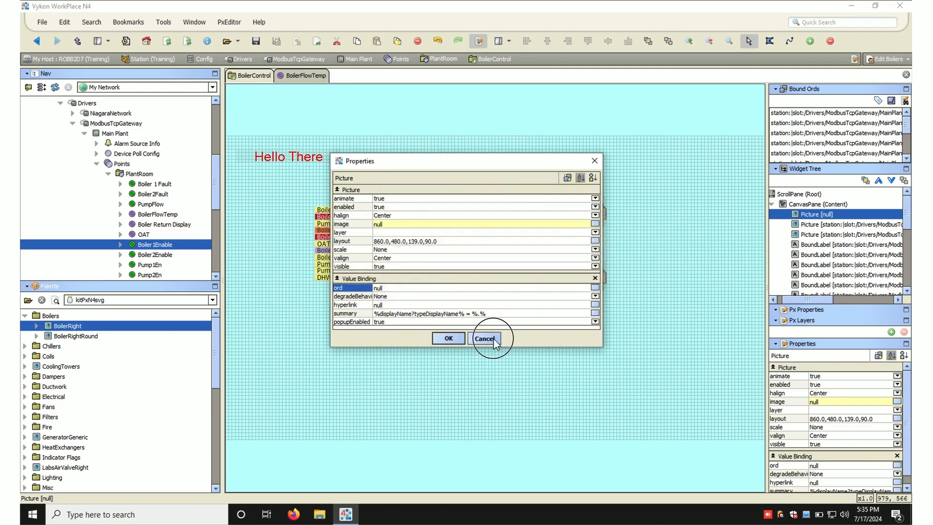
- Copy the Boiler1Enable point and paste it as the ord of the unbound boiler picture at layout position 860, 480
{"action": "right_click", "coordinate": [164, 247]}
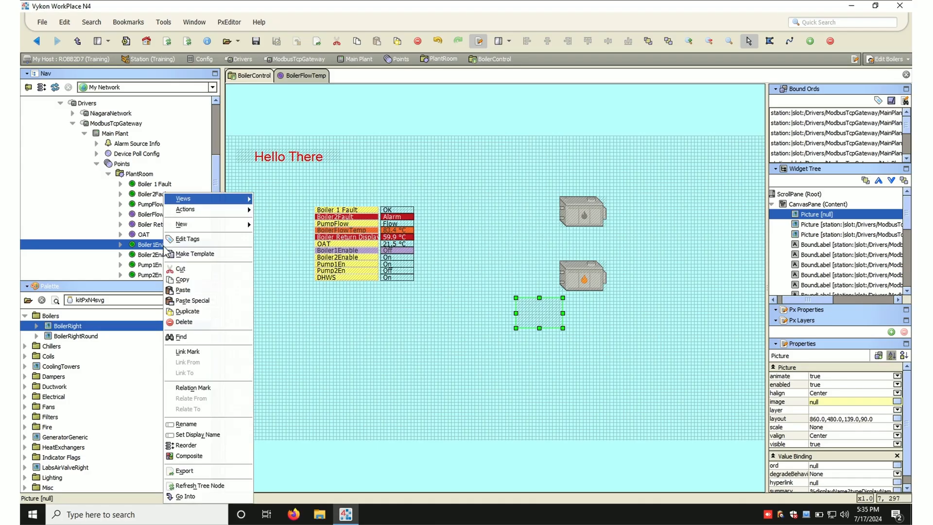
{"action": "left_click", "coordinate": [188, 284]}
{"action": "double_click", "coordinate": [549, 317]}
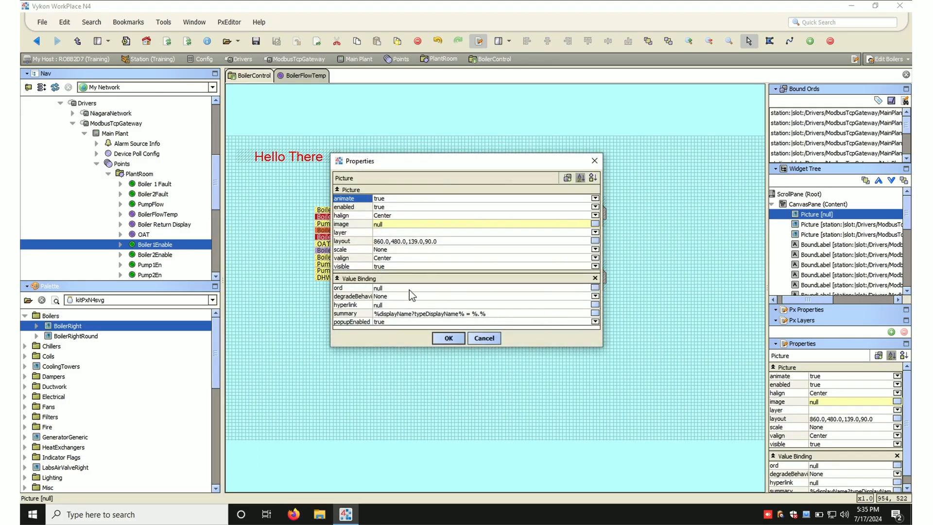
{"action": "double_click", "coordinate": [409, 289]}
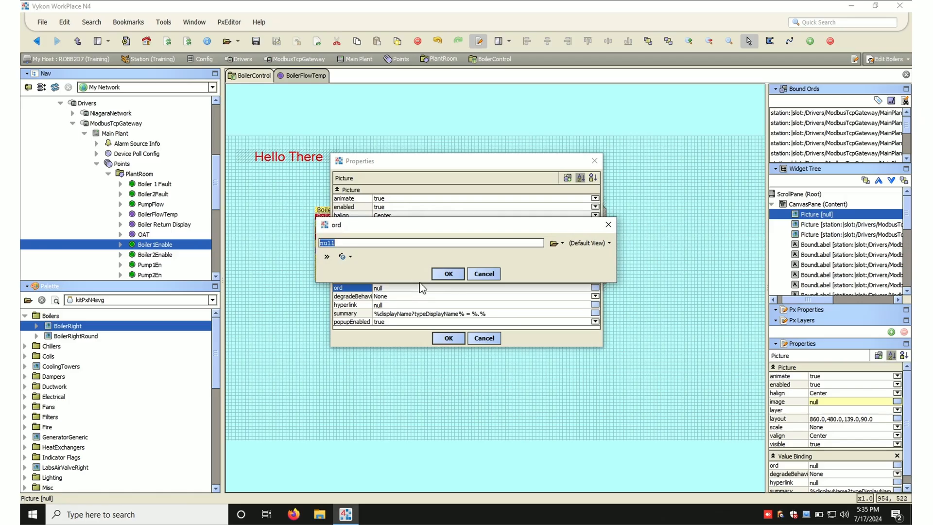
{"action": "key", "text": "ctrl+v"}
{"action": "left_click", "coordinate": [447, 273]}
{"action": "left_click", "coordinate": [449, 339]}
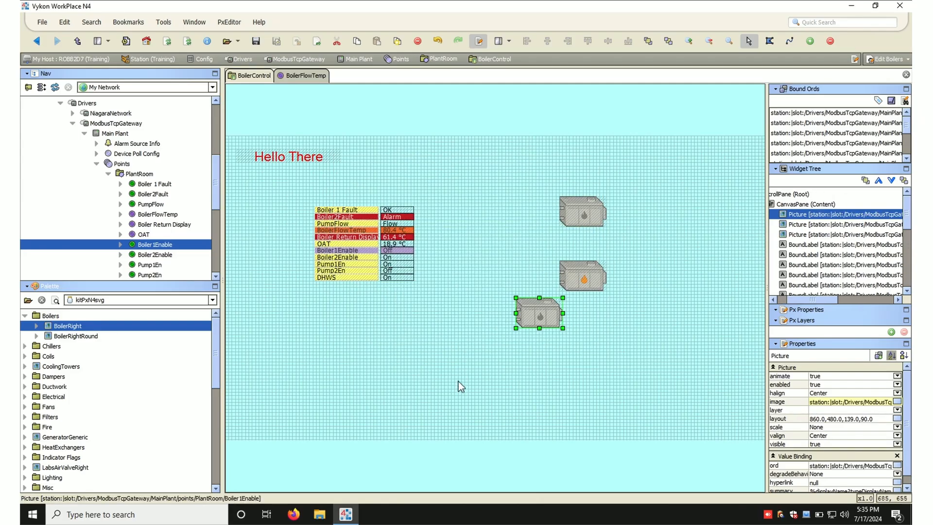
- Make a BoilerRight palette widget bound to Boiler1Enable below the point labels, and delete both extra boiler pictures
{"action": "left_click_drag", "start_coordinate": [156, 245], "coordinate": [330, 308]}
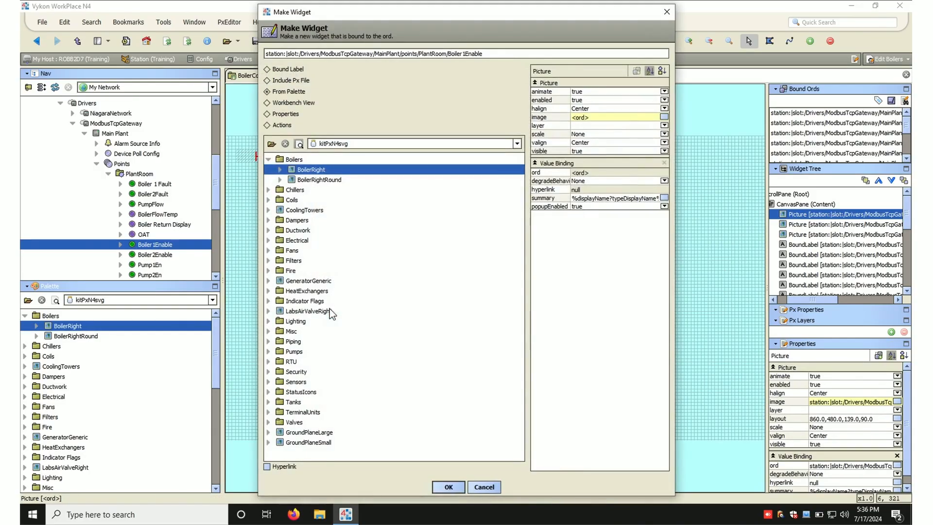
{"action": "left_click", "coordinate": [450, 488]}
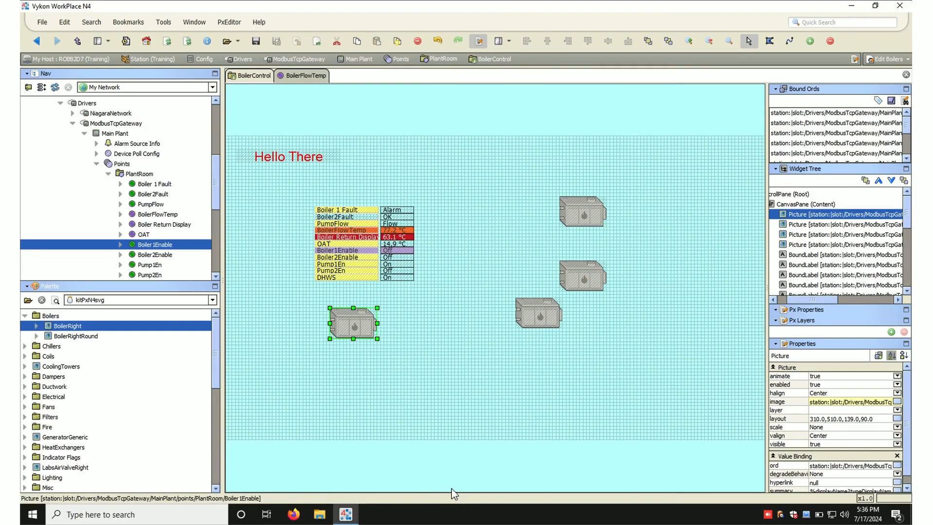
{"action": "left_click", "coordinate": [546, 330]}
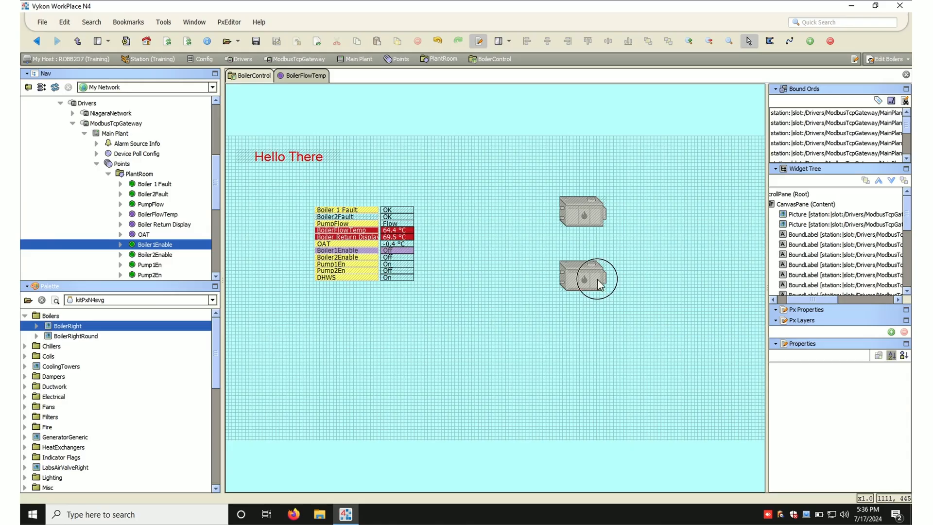
- Move the two remaining boiler pictures together horizontally to the right edge of the canvas
{"action": "left_click", "coordinate": [598, 281]}
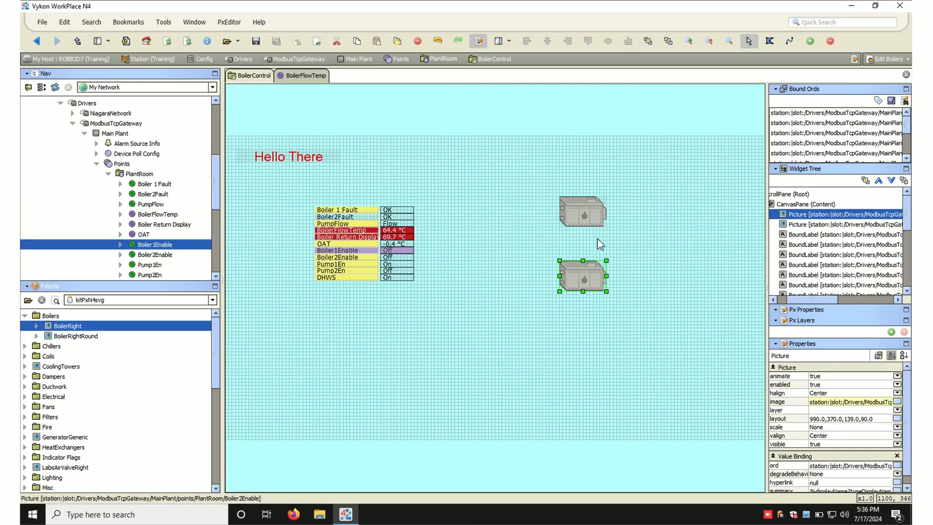
{"action": "left_click", "coordinate": [592, 217], "text": "shift"}
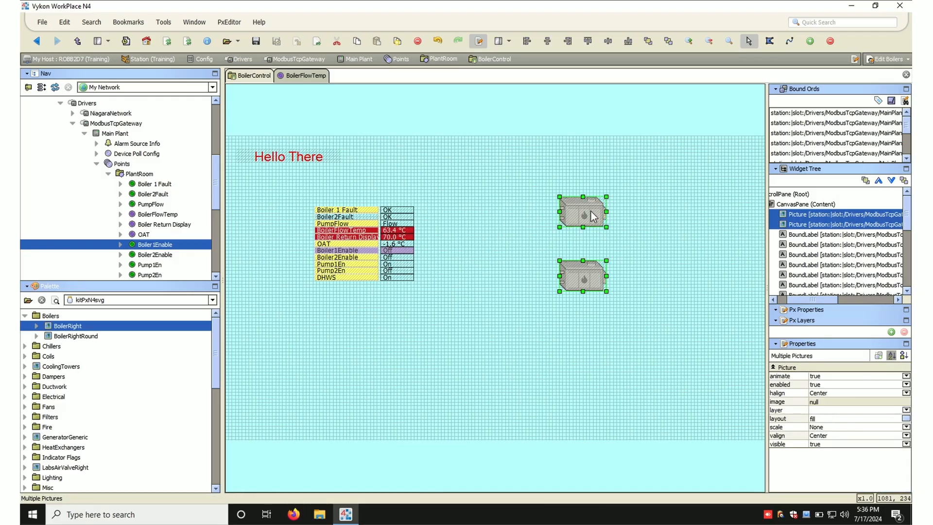
{"action": "left_click_drag", "start_coordinate": [672, 217], "coordinate": [713, 210]}
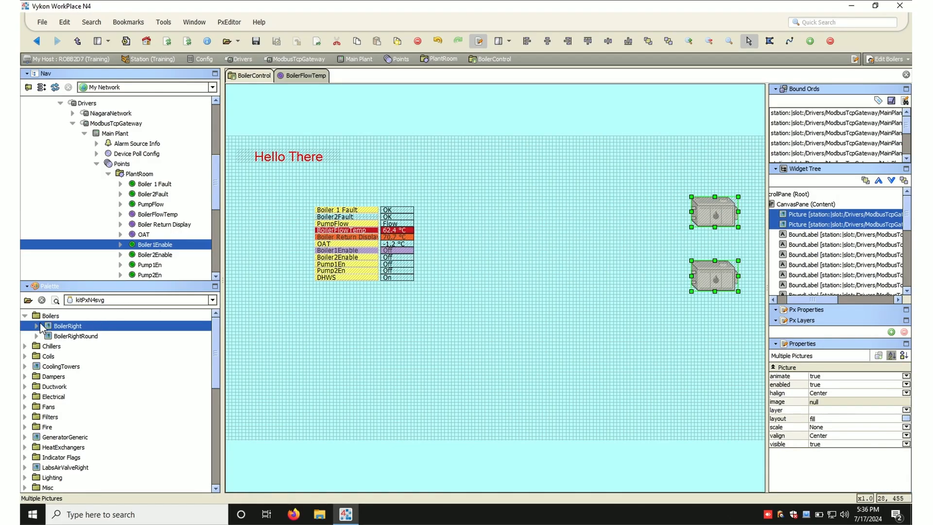
- Place an HwsHor6 pipe at layout position 800, 210 against the upper boiler and duplicate it to 800, 430 at the lower boiler
{"action": "left_click", "coordinate": [24, 316]}
{"action": "left_click_drag", "start_coordinate": [218, 374], "coordinate": [216, 448]}
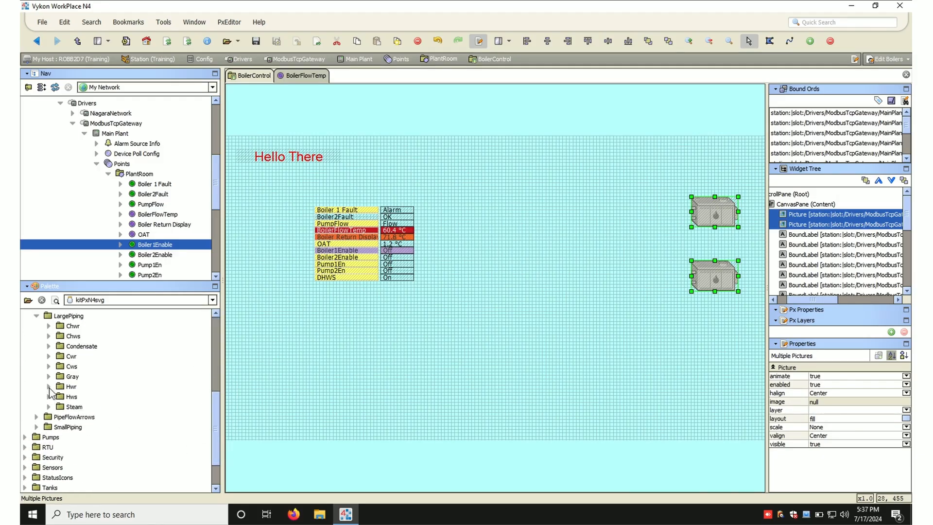
{"action": "left_click", "coordinate": [49, 396]}
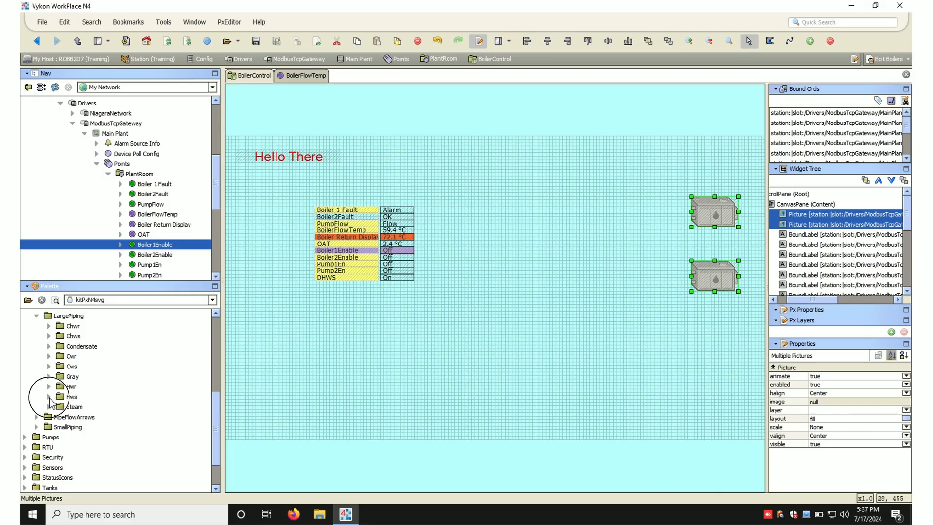
{"action": "left_click", "coordinate": [89, 447]}
{"action": "left_click", "coordinate": [89, 457]}
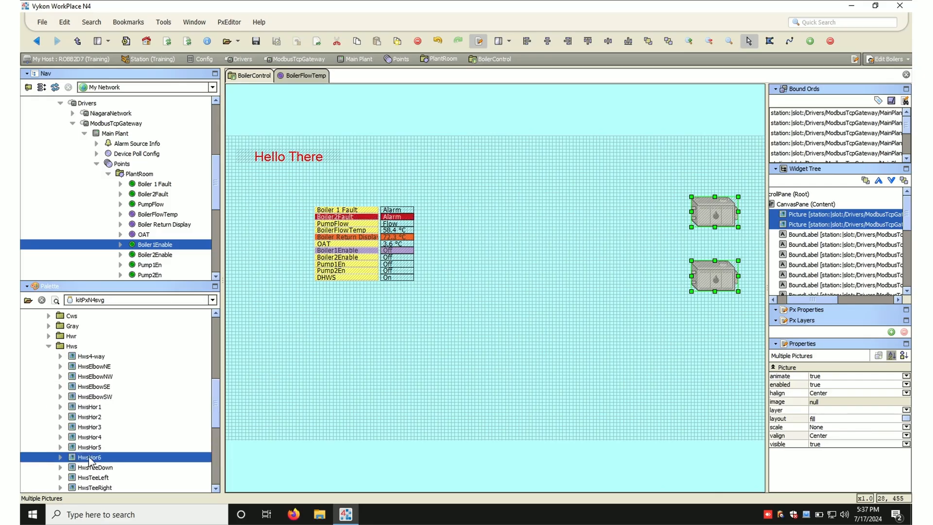
{"action": "left_click_drag", "start_coordinate": [89, 458], "coordinate": [522, 215]}
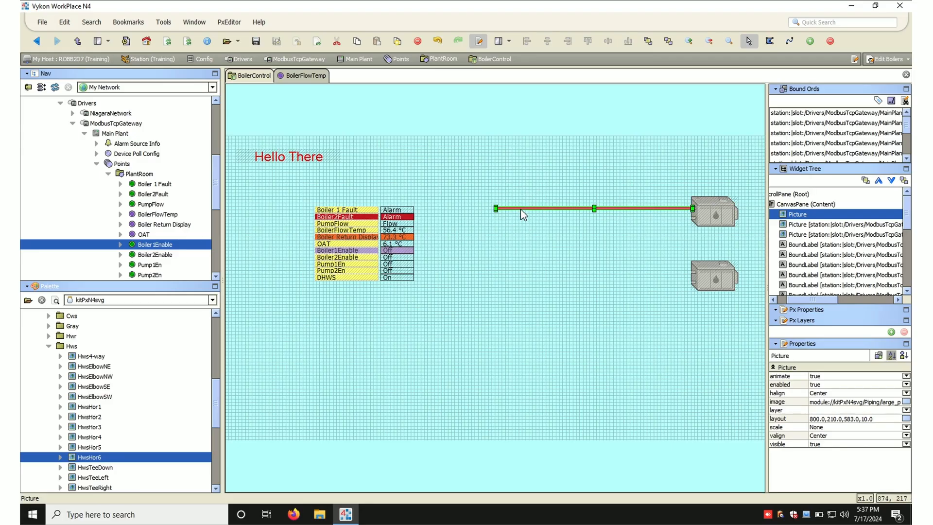
{"action": "key", "text": "ctrl+d"}
{"action": "left_click_drag", "start_coordinate": [521, 211], "coordinate": [518, 282]}
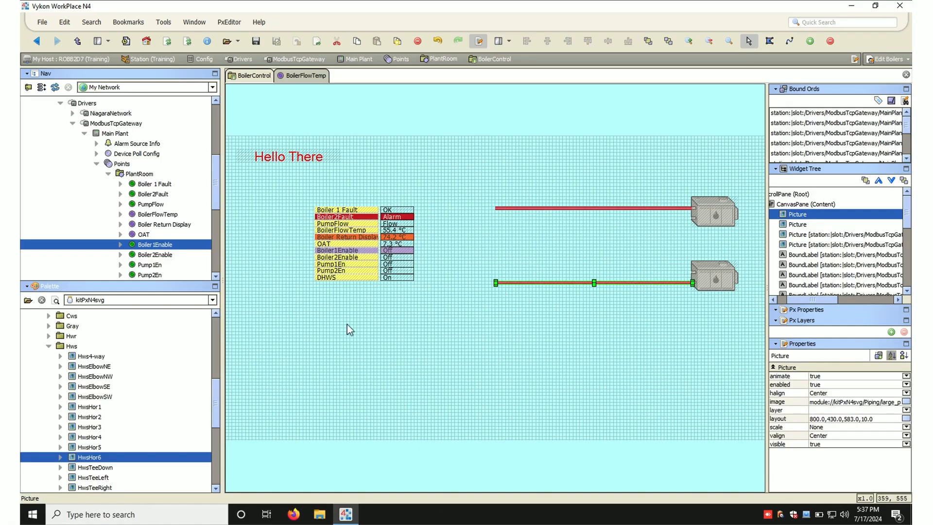
- Place an HwrHor6 pipe from the LargePiping Hwr folder at layout position 800, 240 beneath the upper boiler's supply pipe
{"action": "left_click", "coordinate": [49, 336]}
{"action": "left_click", "coordinate": [89, 418]}
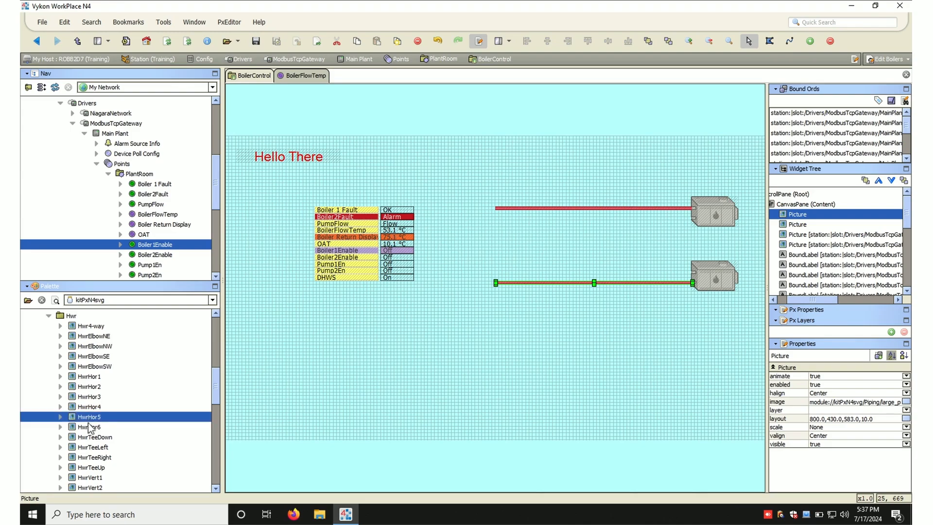
{"action": "left_click", "coordinate": [89, 428]}
{"action": "left_click_drag", "start_coordinate": [89, 431], "coordinate": [534, 220]}
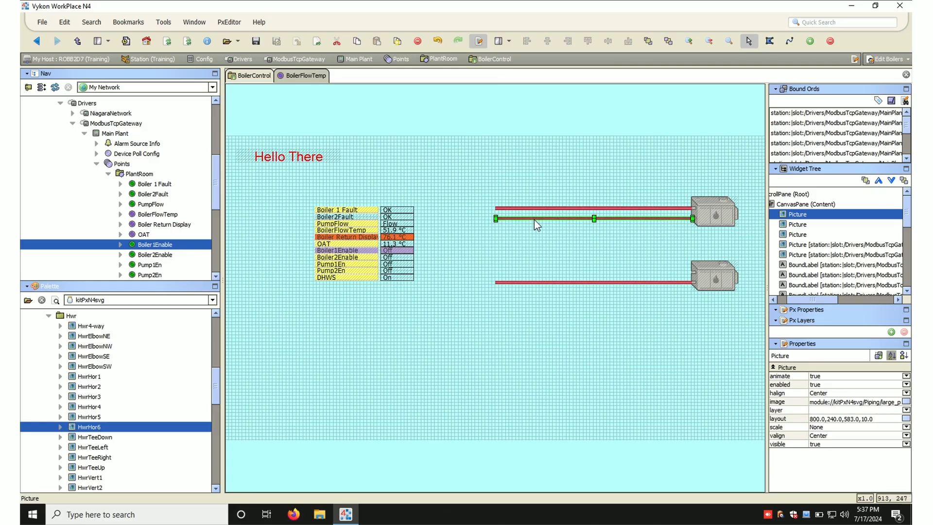
{"action": "left_click", "coordinate": [533, 237]}
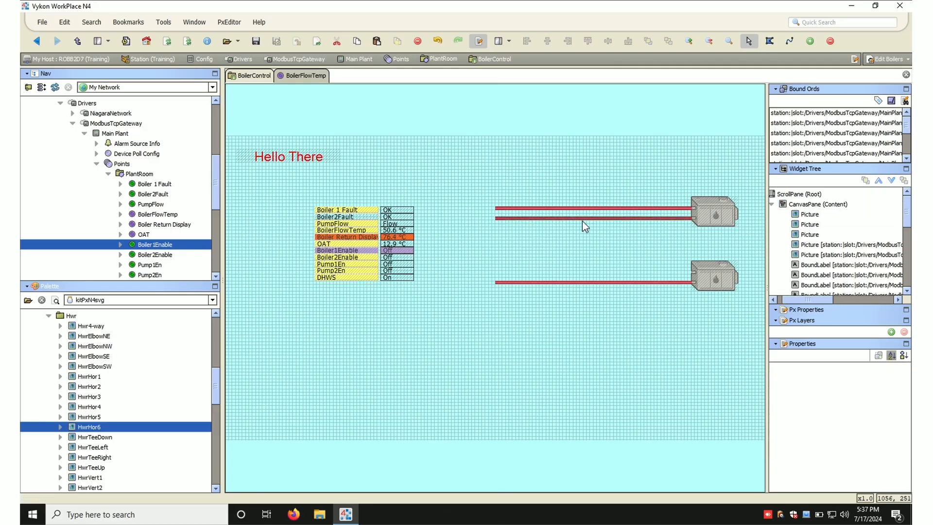
- Move the lower boiler's supply pipe up slightly and duplicate the HwrHor6 pipe to layout position 800, 430 beneath it
{"action": "left_click", "coordinate": [573, 281]}
{"action": "left_click_drag", "start_coordinate": [573, 283], "coordinate": [602, 224]}
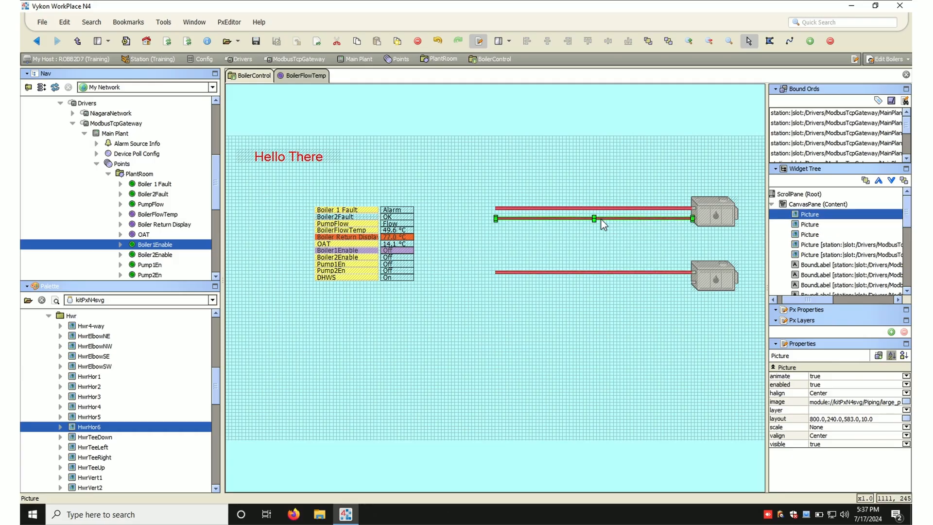
{"action": "key", "text": "ctrl+d"}
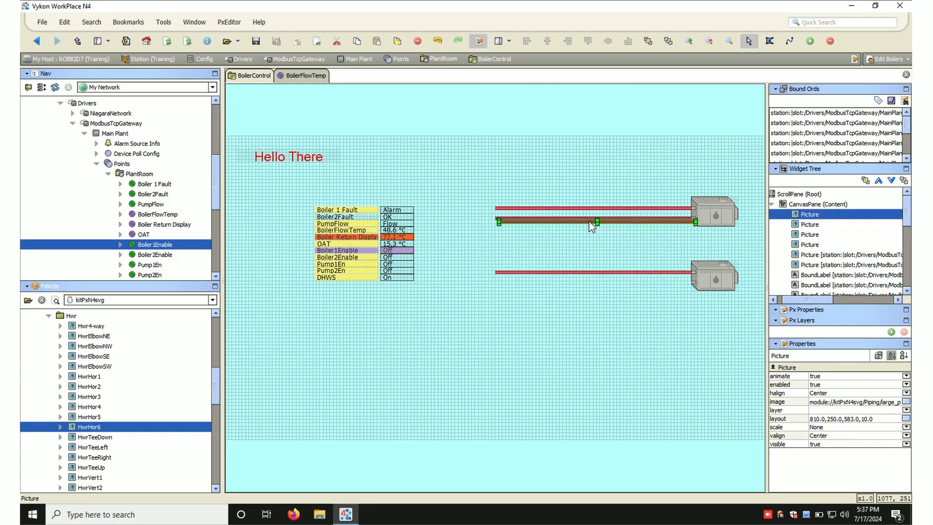
{"action": "left_click_drag", "start_coordinate": [585, 248], "coordinate": [587, 281]}
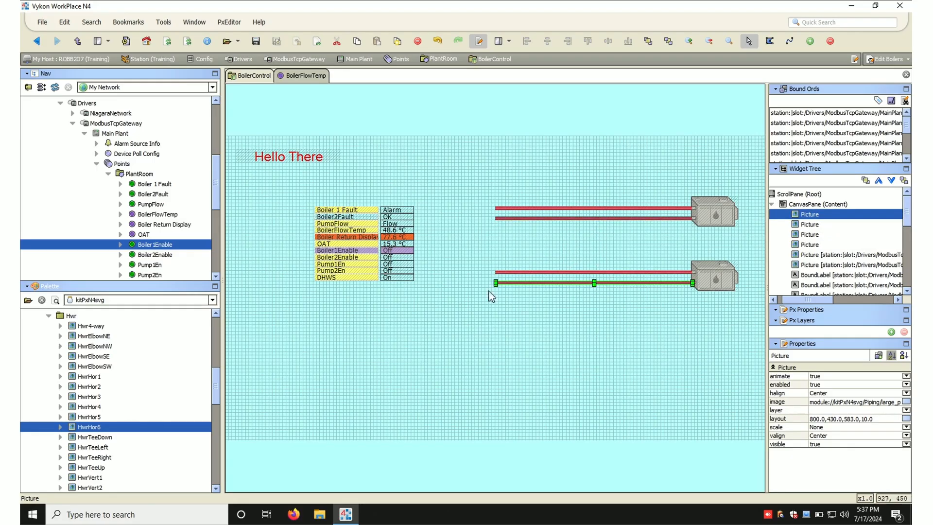
- Collapse the Hwr folder and examine the palette previews of the elbow, horizontal, tee and vertical pipes in the Hws folder
{"action": "left_click", "coordinate": [49, 316]}
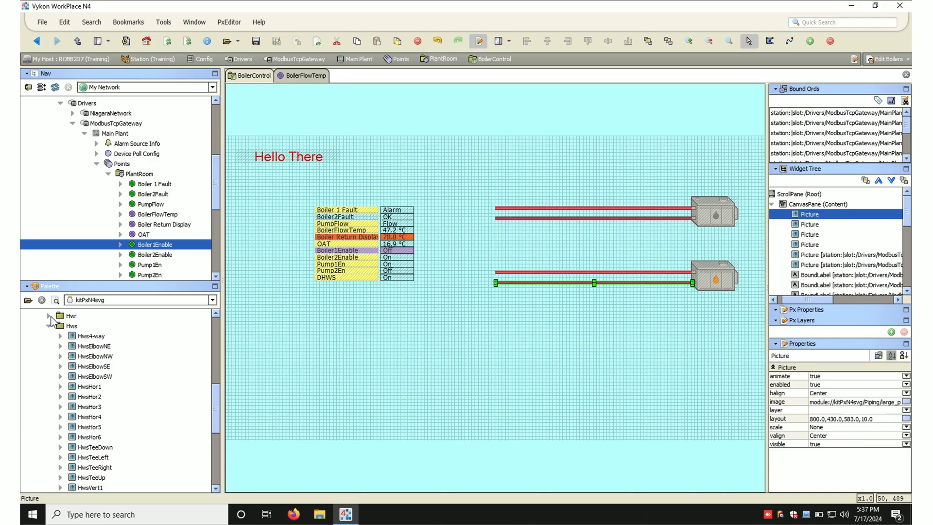
{"action": "left_click", "coordinate": [84, 337]}
{"action": "key", "text": "Down"}
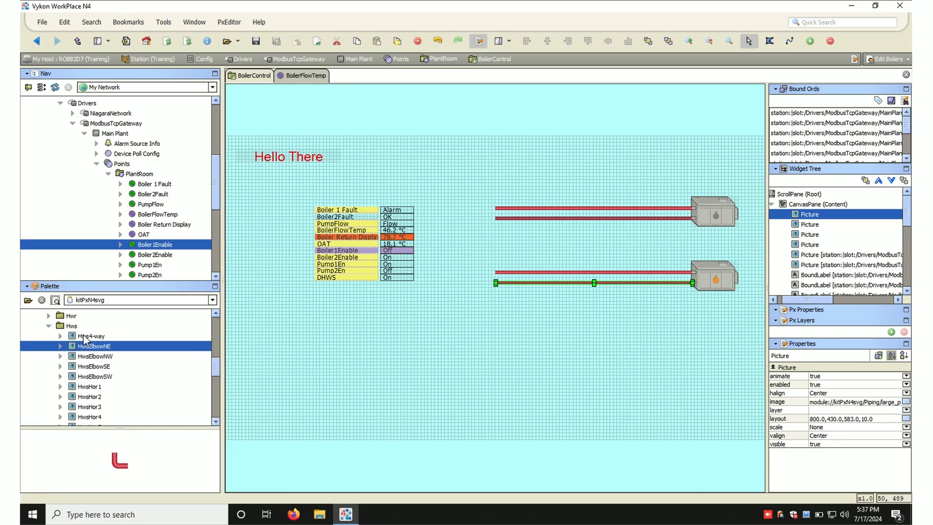
{"action": "key", "text": "Down"}
{"action": "key", "text": "Down"}
{"action": "key", "text": "Down"}
{"action": "key", "text": "Down"}
{"action": "key", "text": "Down"}
{"action": "key", "text": "Down"}
{"action": "key", "text": "Down"}
{"action": "key", "text": "Down"}
{"action": "key", "text": "Down"}
{"action": "key", "text": "Down"}
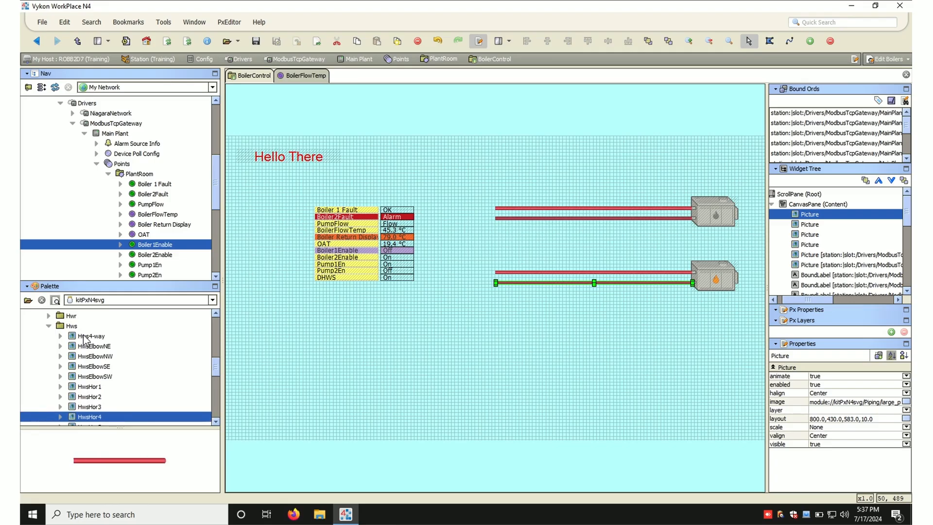
{"action": "key", "text": "Down"}
{"action": "key", "text": "Down"}
{"action": "key", "text": "Down"}
{"action": "key", "text": "Down"}
{"action": "key", "text": "Down"}
{"action": "key", "text": "Down"}
{"action": "key", "text": "Down"}
{"action": "key", "text": "Down"}
{"action": "key", "text": "Down"}
{"action": "key", "text": "Down"}
{"action": "key", "text": "Down"}
{"action": "key", "text": "Down"}
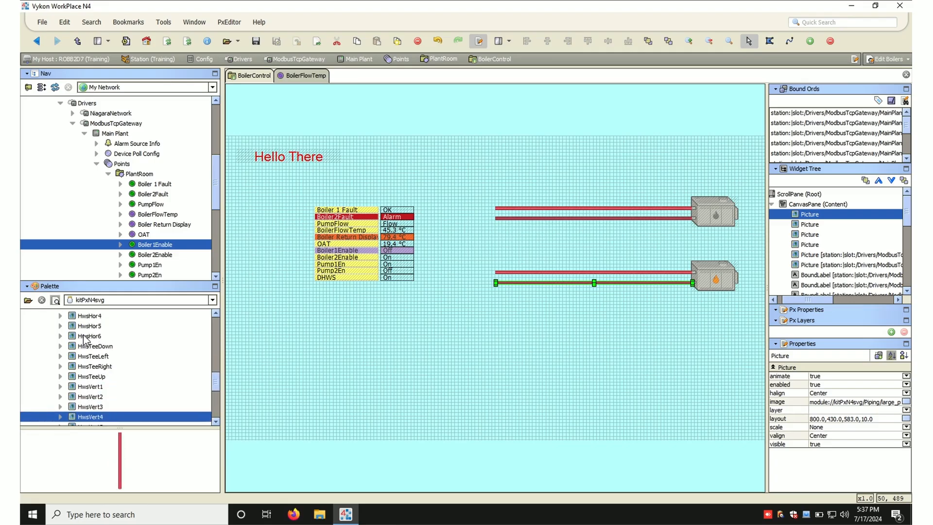
{"action": "key", "text": "Down"}
{"action": "key", "text": "Down"}
{"action": "key", "text": "Up"}
{"action": "key", "text": "Up"}
{"action": "key", "text": "Up"}
{"action": "key", "text": "Up"}
{"action": "key", "text": "Up"}
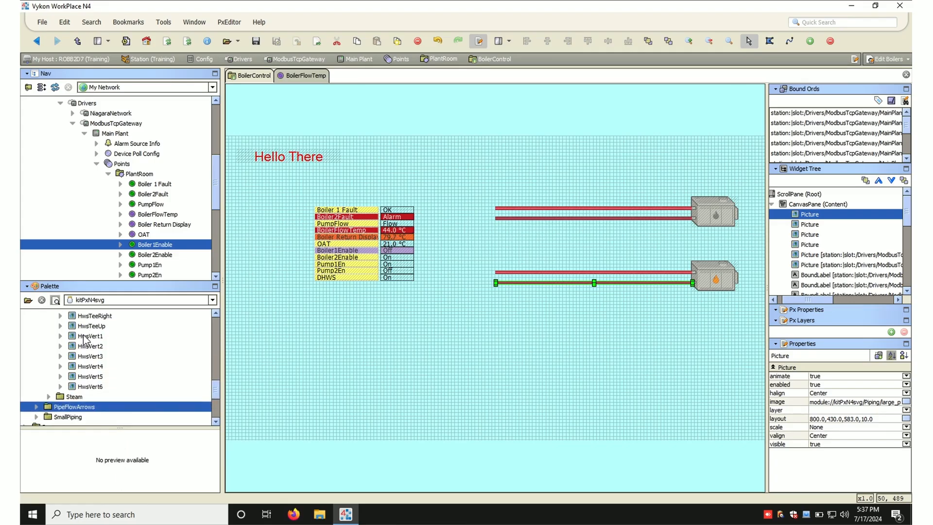
- Switch the graphic from edit to view mode and narrow both side panes to enlarge the display area
{"action": "left_click", "coordinate": [325, 339]}
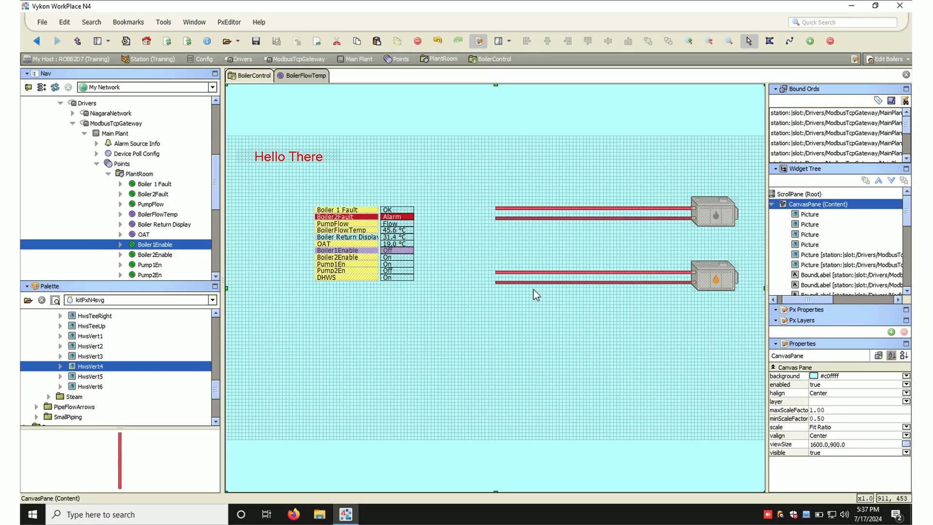
{"action": "left_click_drag", "start_coordinate": [766, 270], "coordinate": [820, 271]}
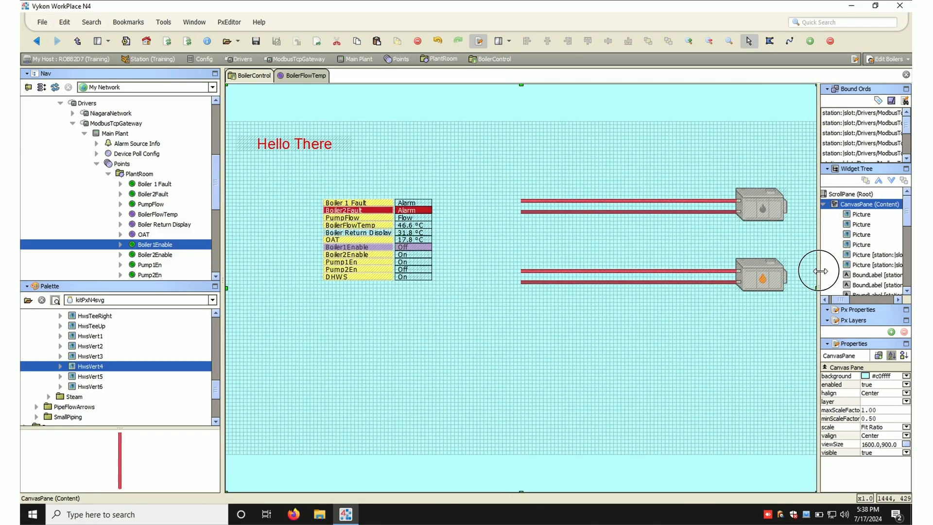
{"action": "left_click", "coordinate": [479, 42]}
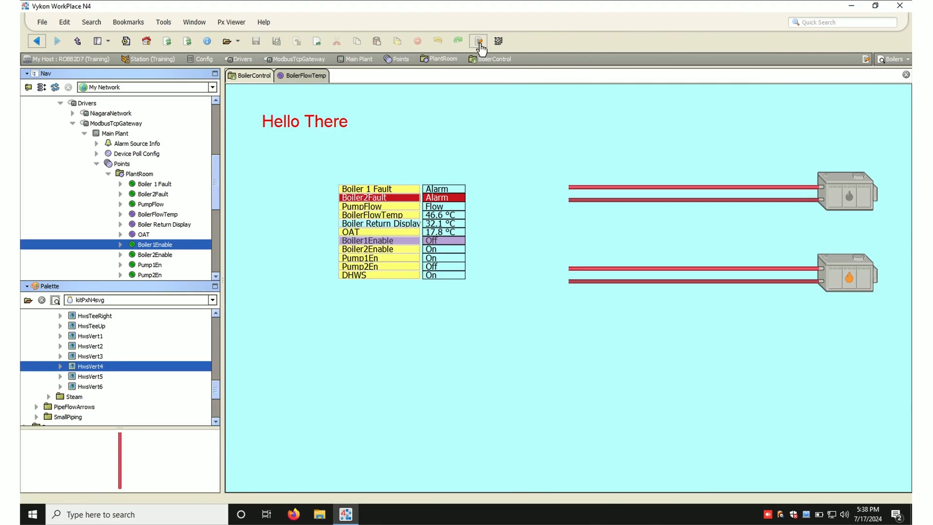
{"action": "left_click_drag", "start_coordinate": [222, 229], "coordinate": [135, 250]}
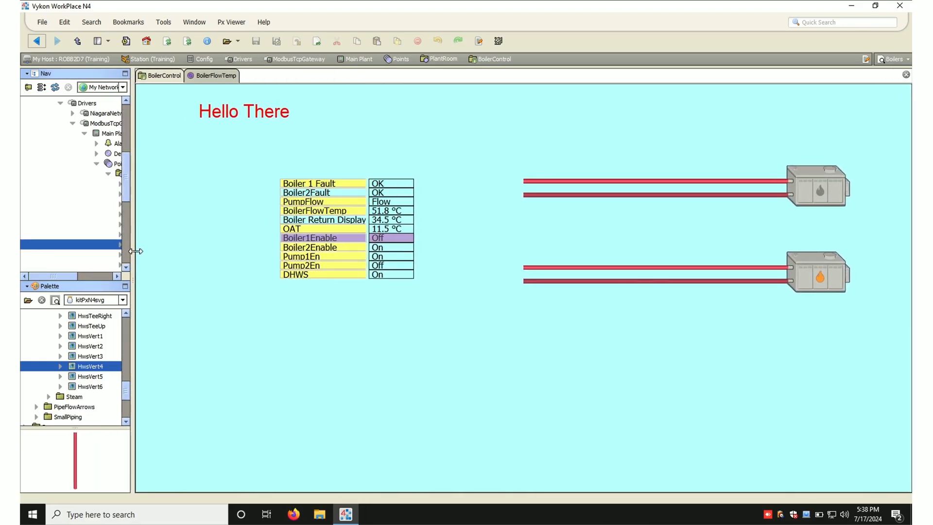